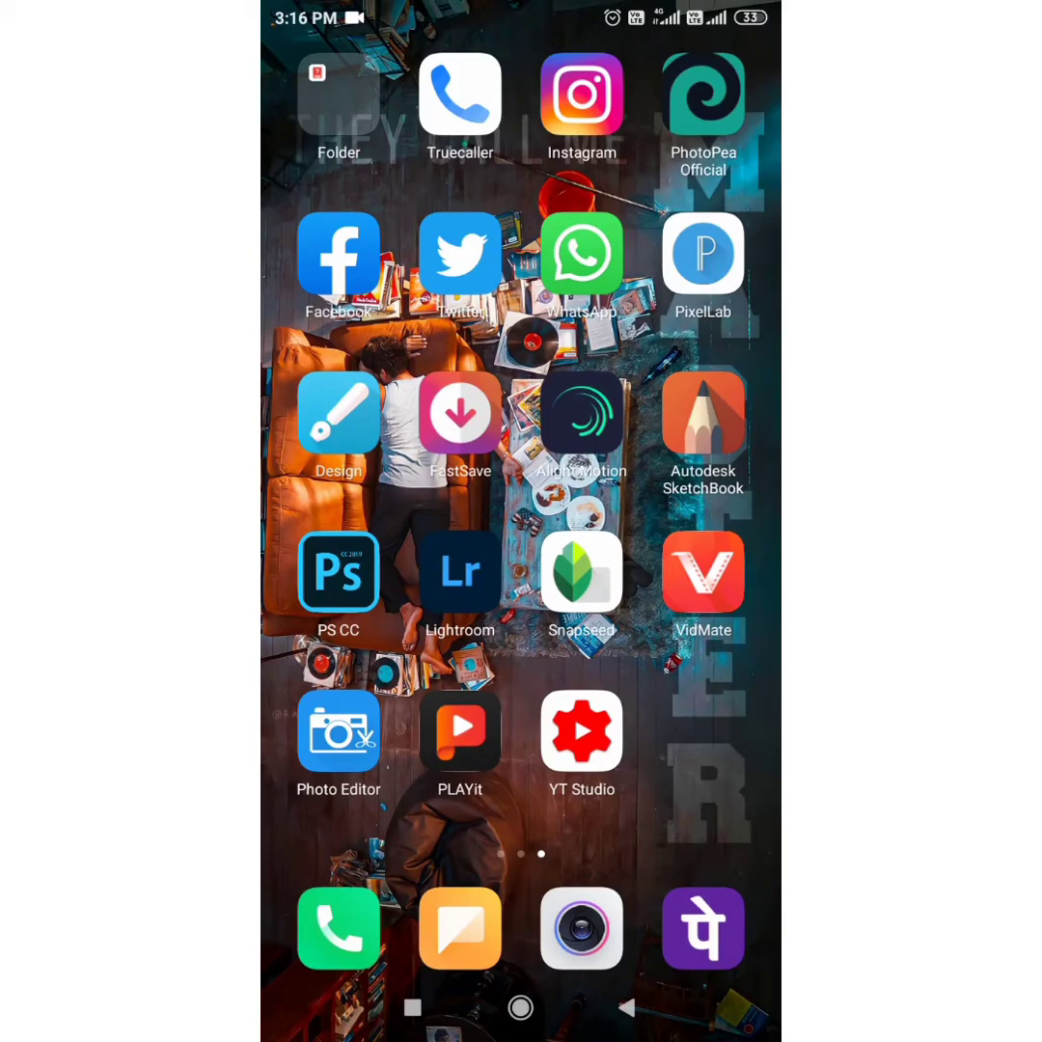
# Launch Autodesk SketchBook from the phone's home screen.
pyautogui.click(581, 253)
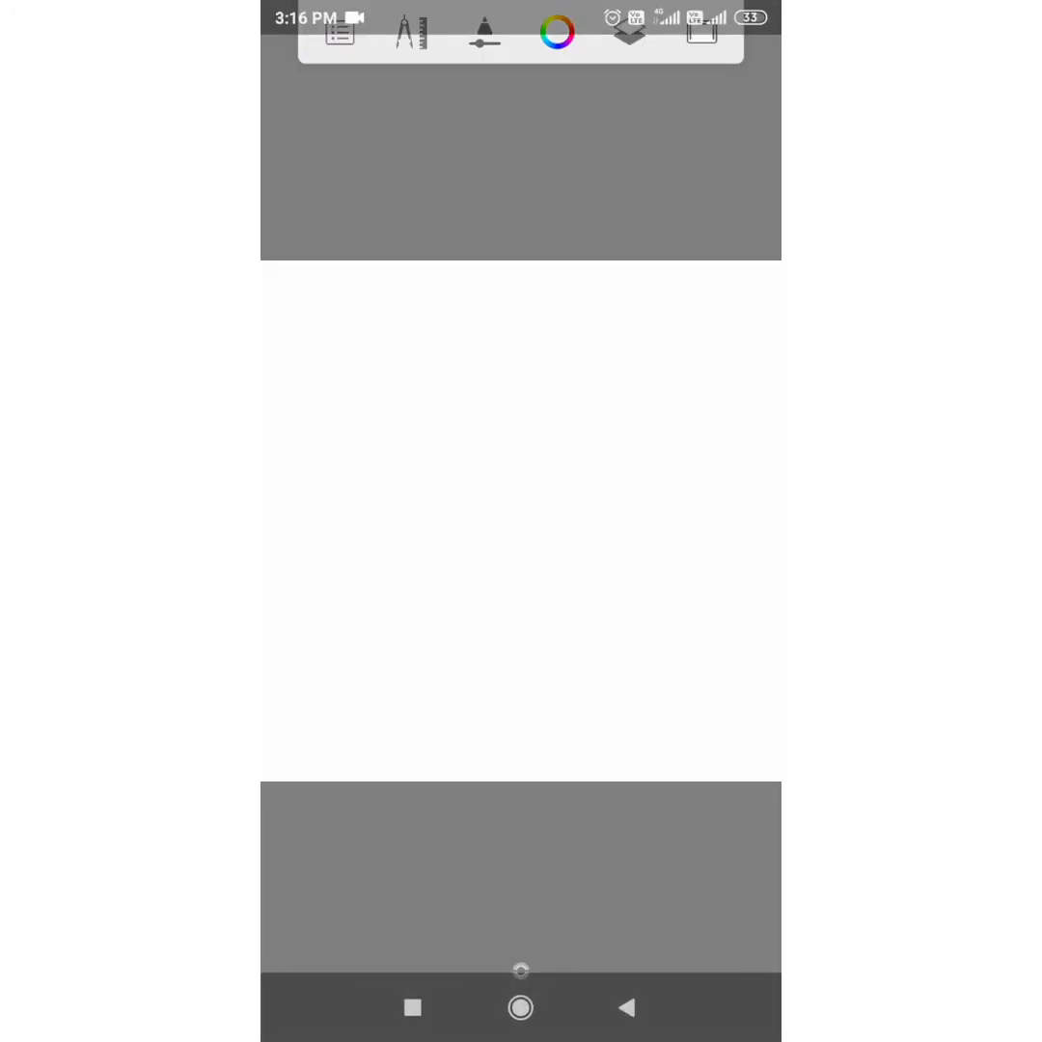
# Start a new 2000 x 2000 square sketch, discarding the current unsaved one.
pyautogui.click(362, 459)
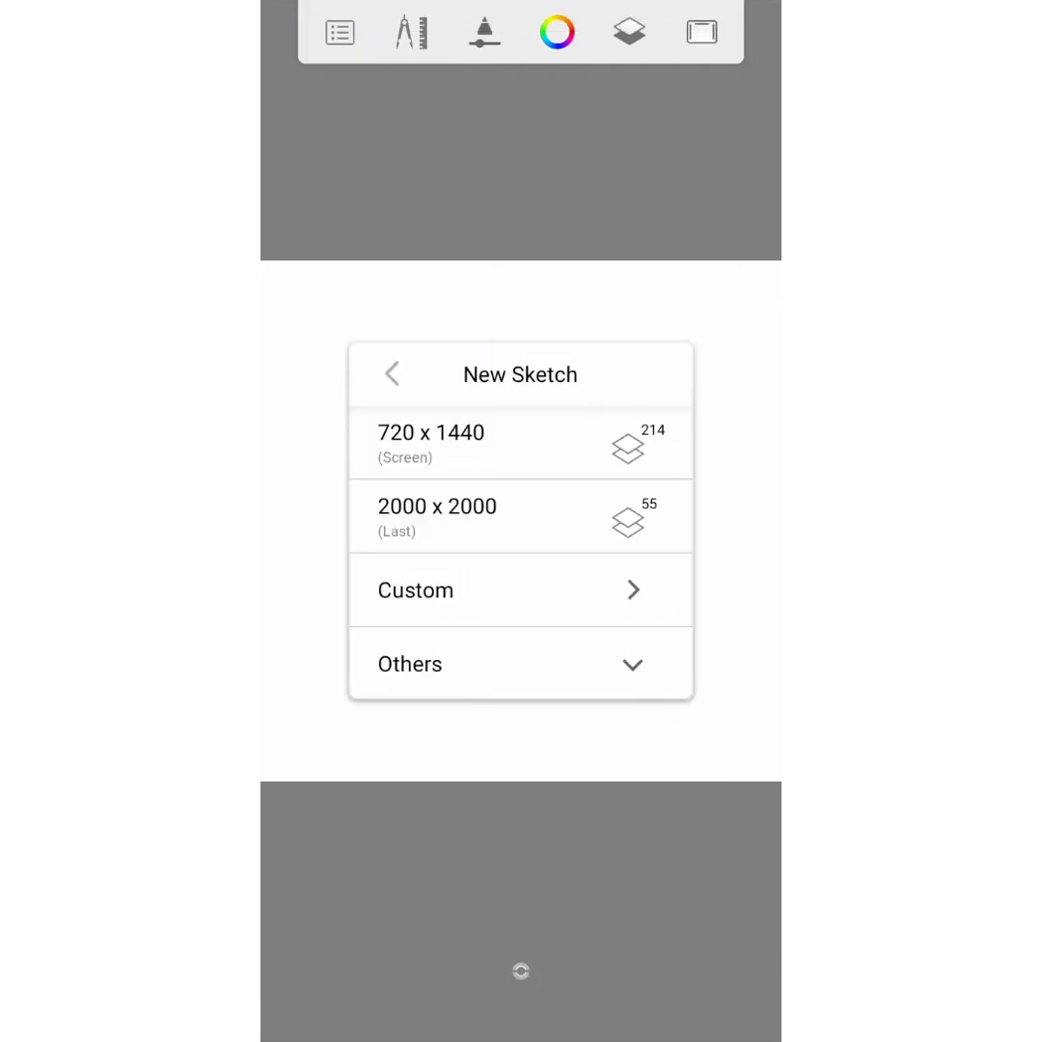
pyautogui.click(431, 443)
pyautogui.click(540, 591)
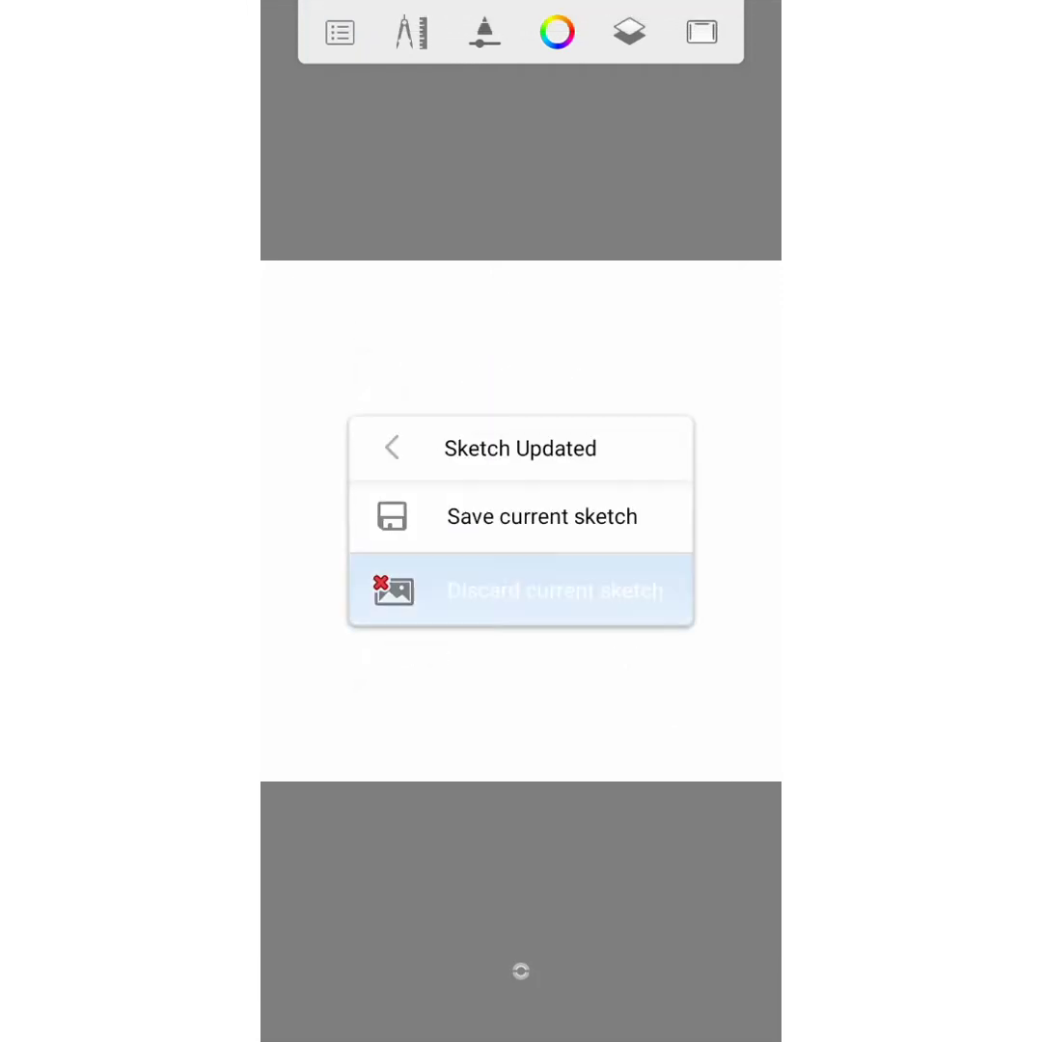
pyautogui.click(673, 557)
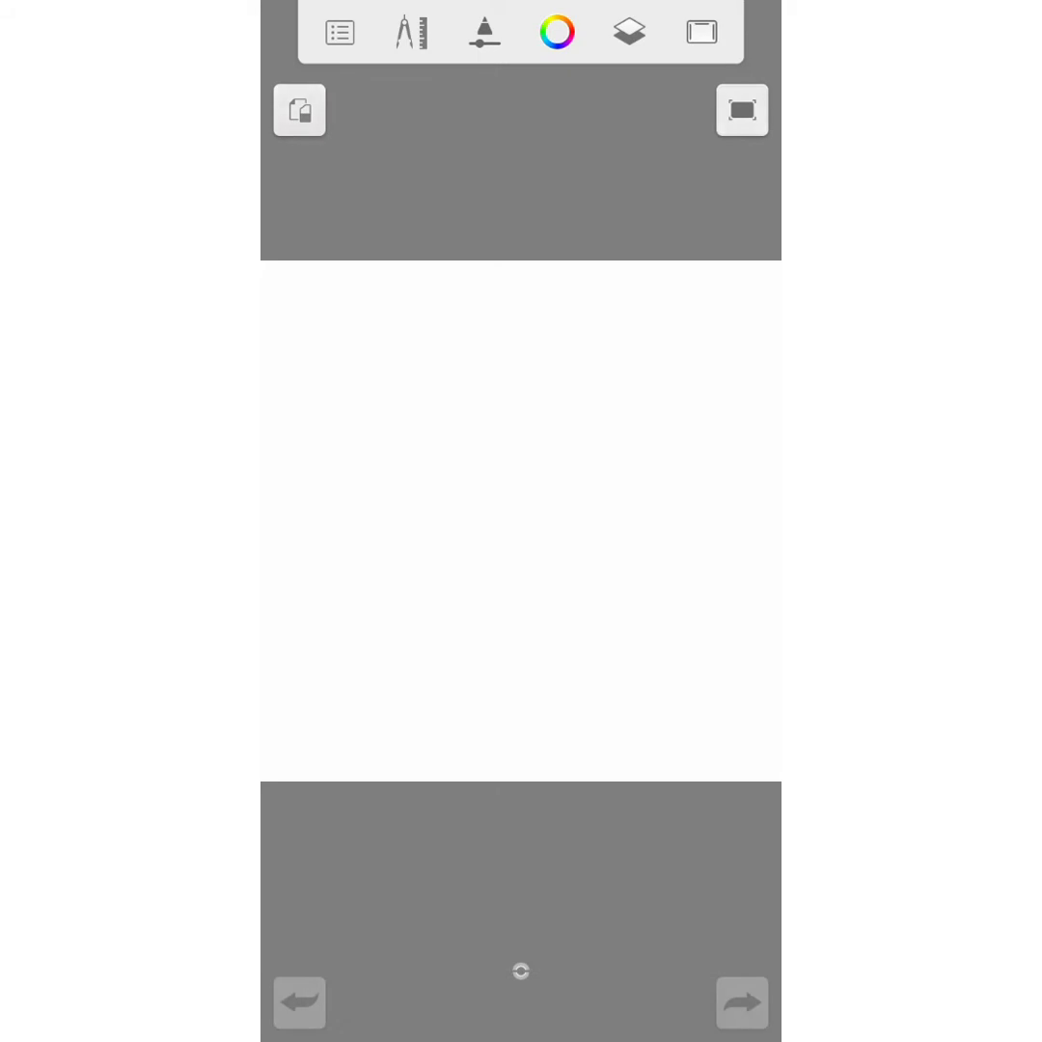
# Zoom out on the blank canvas and start Import Image from the tools grid.
pyautogui.scroll(-5, 521, 521)
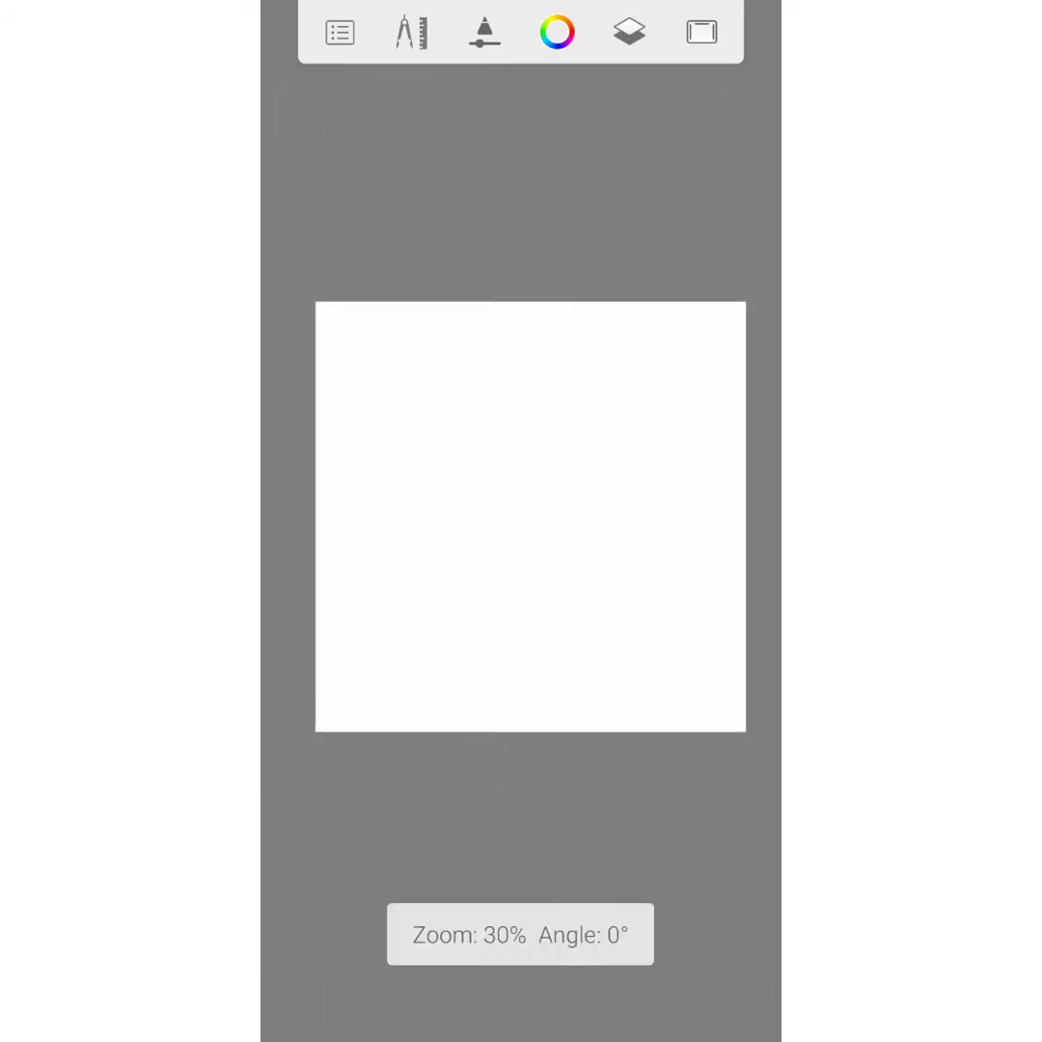
pyautogui.click(339, 33)
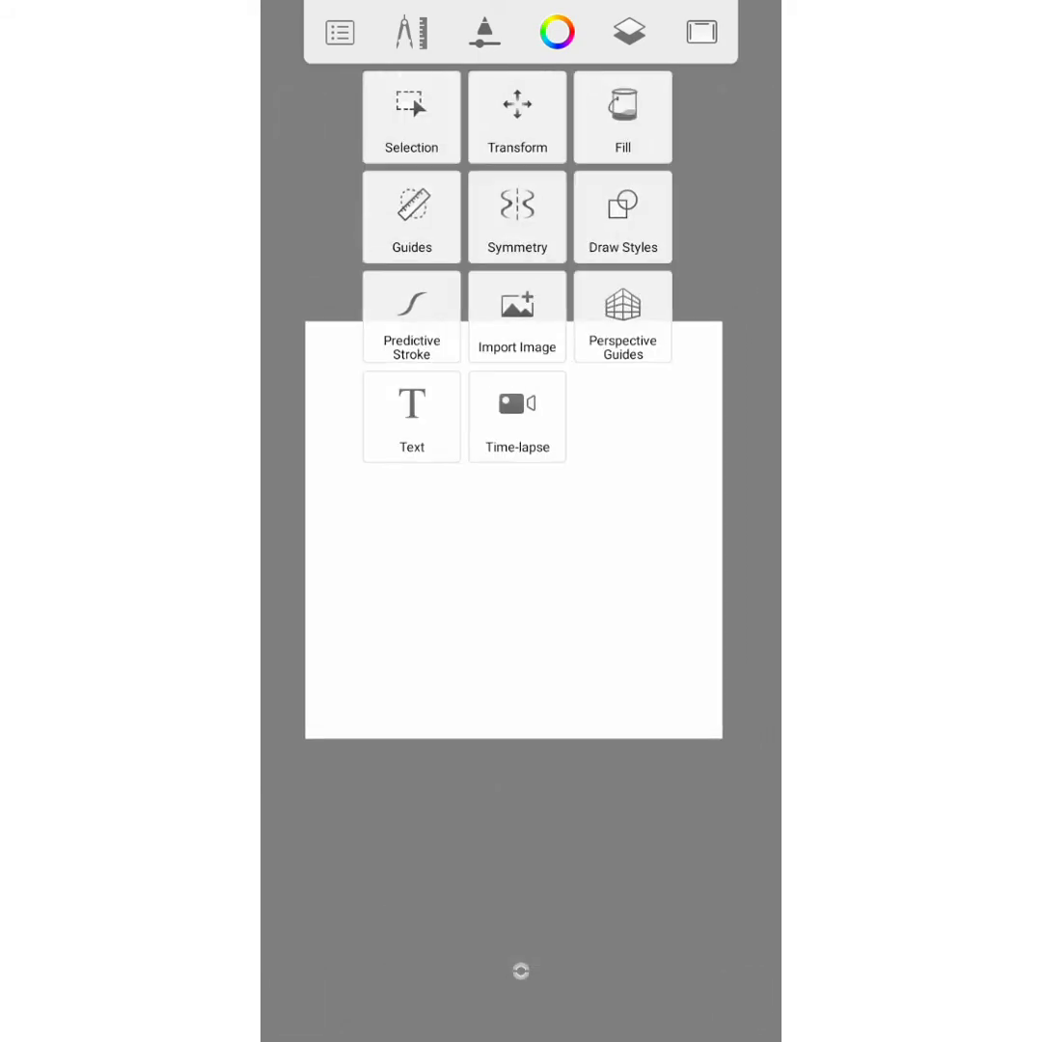
pyautogui.click(440, 493)
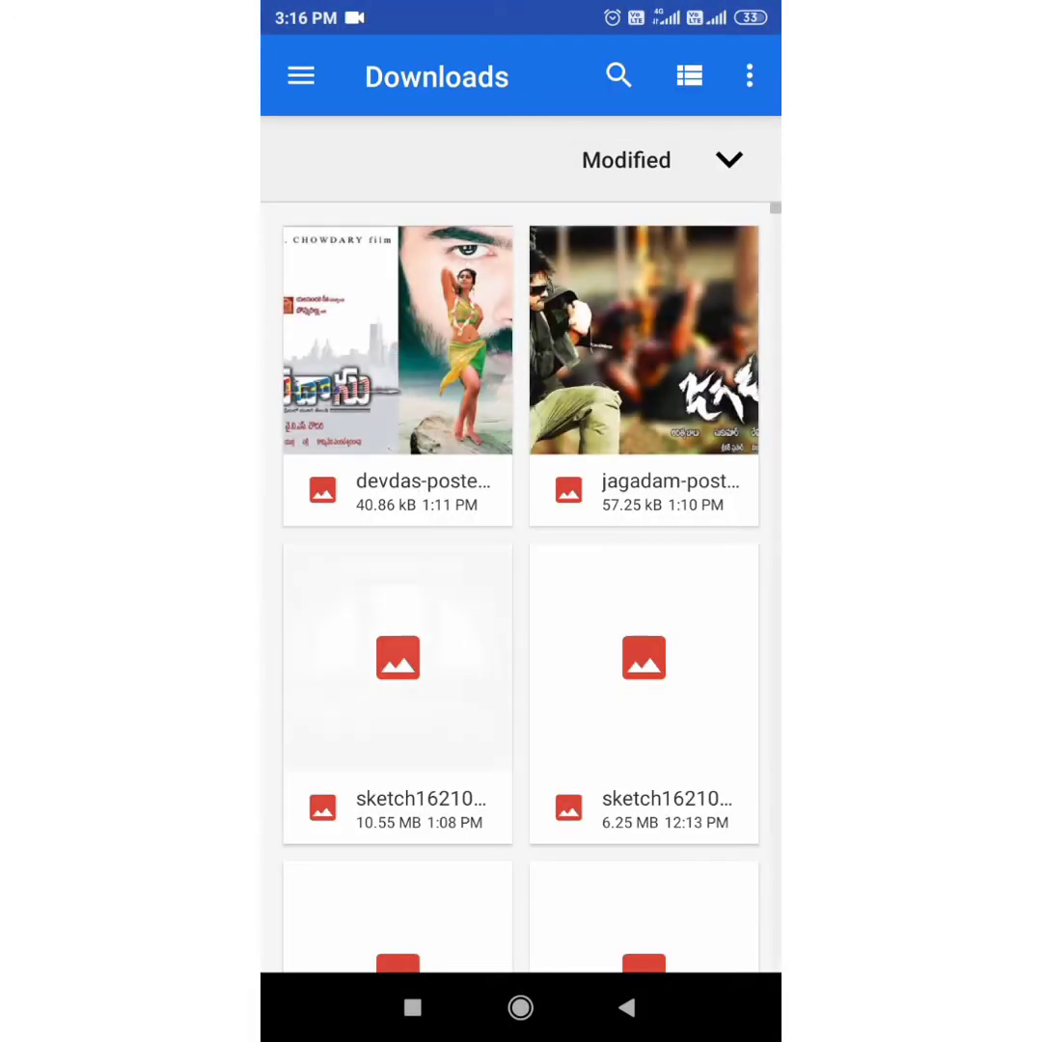
# Import the dark arched-window room photo from Images > Download.
pyautogui.click(289, 76)
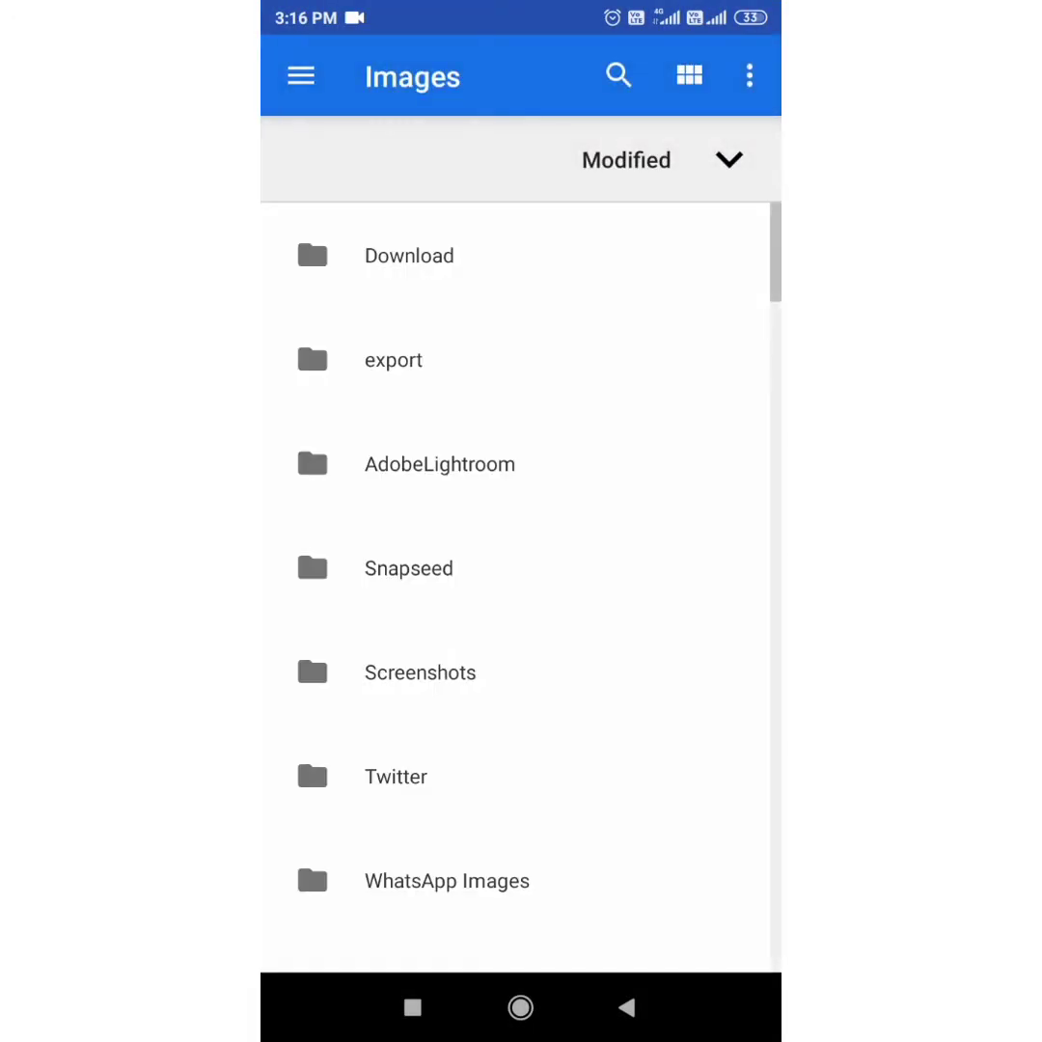
pyautogui.click(405, 253)
pyautogui.click(521, 463)
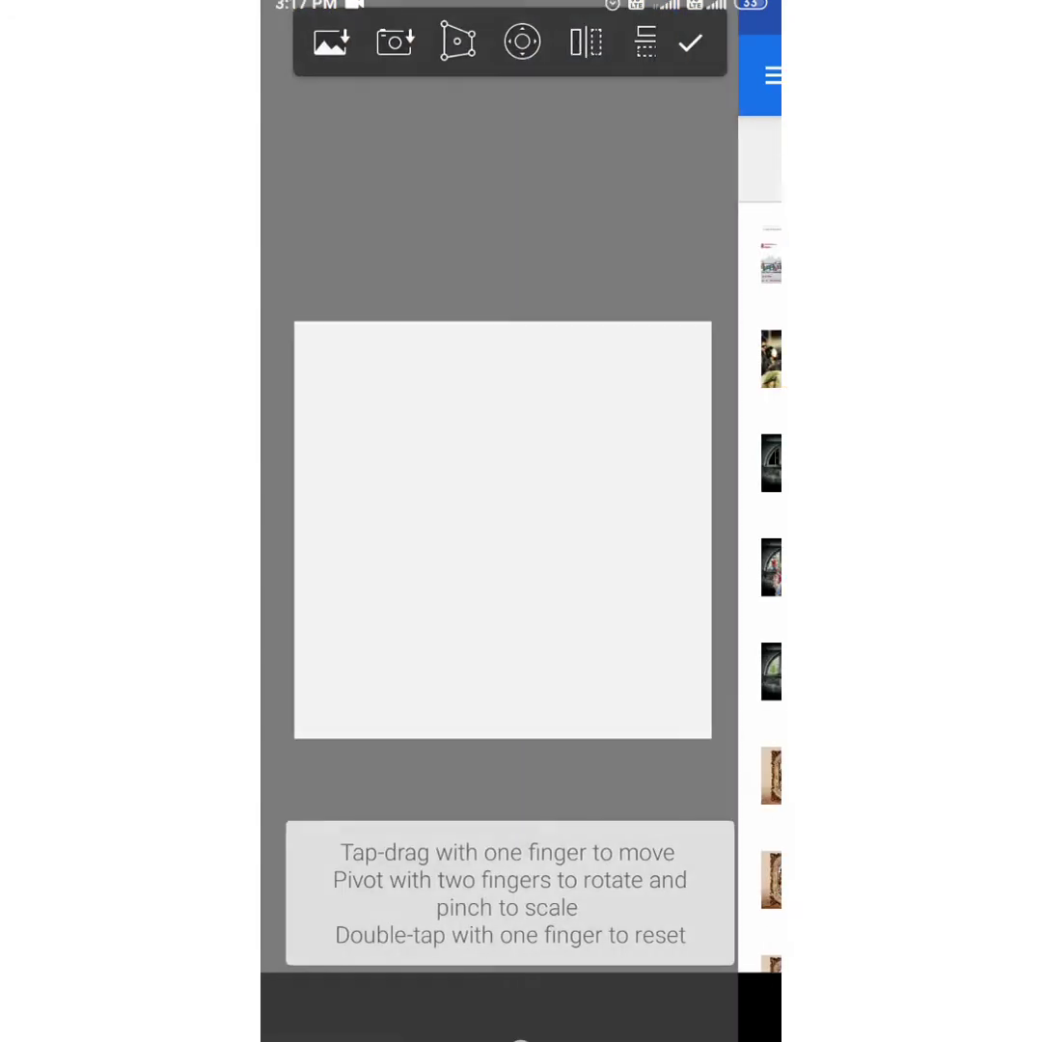
# Scale the window photo to about 152% so it fills the square canvas.
pyautogui.scroll(3, 514, 530)
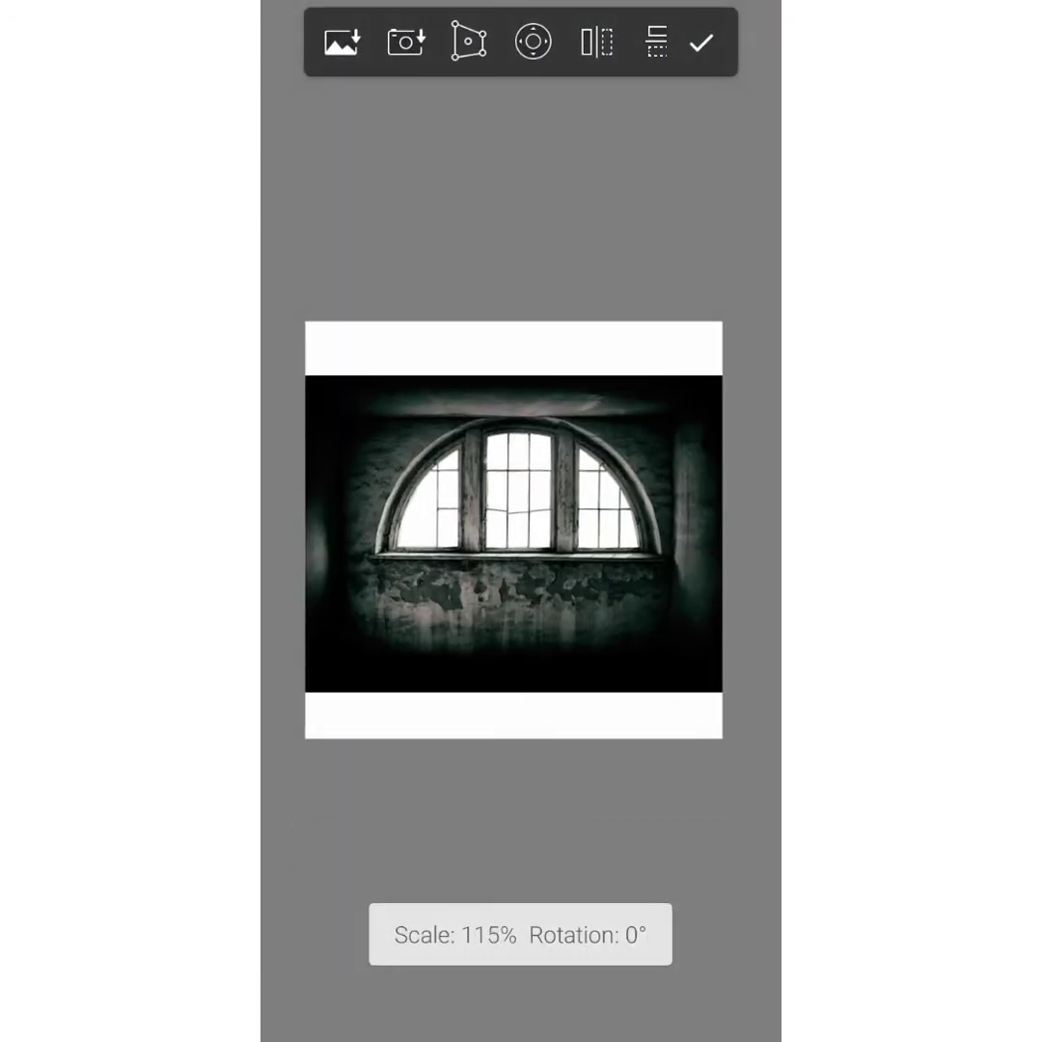
pyautogui.scroll(1, 513, 529)
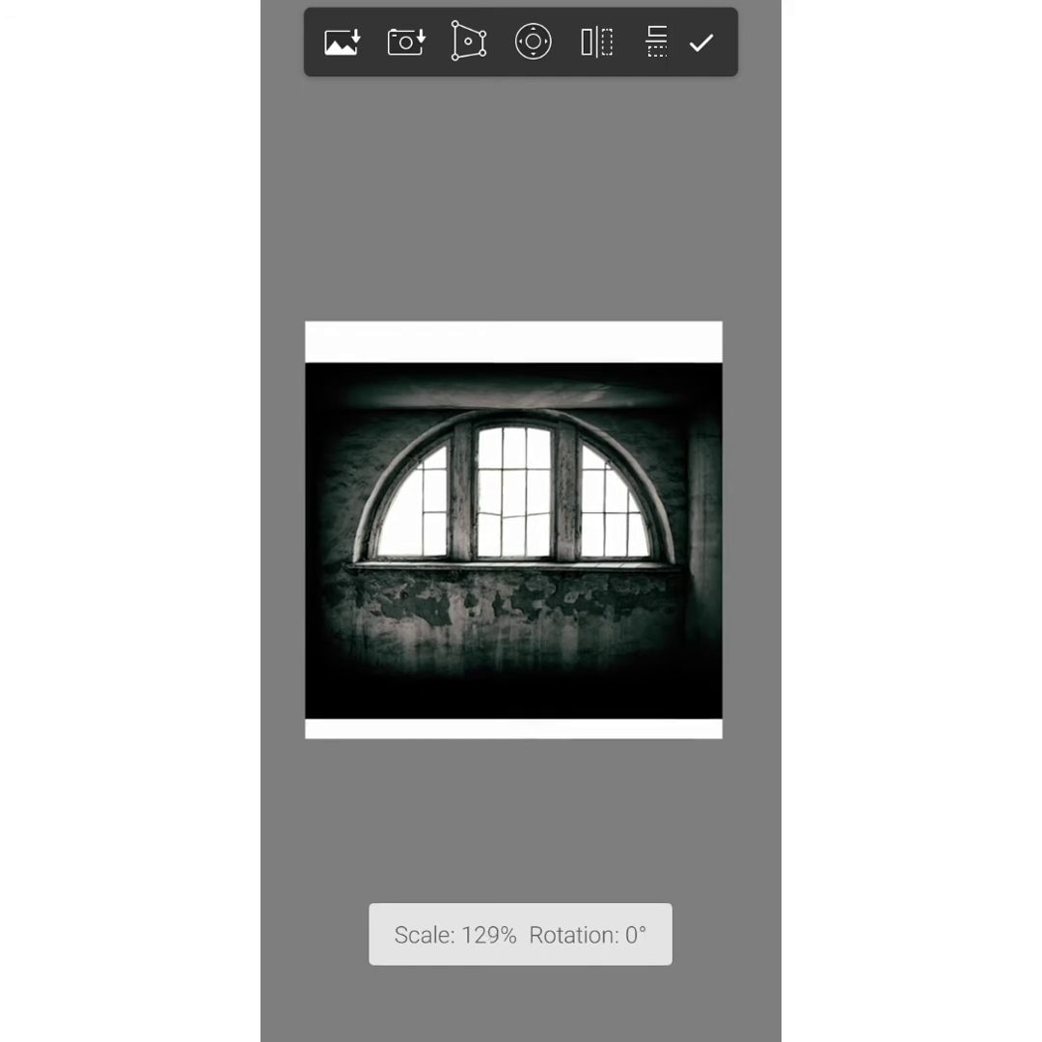
pyautogui.scroll(1, 513, 529)
pyautogui.scroll(1, 513, 529)
pyautogui.scroll(1, 513, 530)
pyautogui.scroll(1, 514, 530)
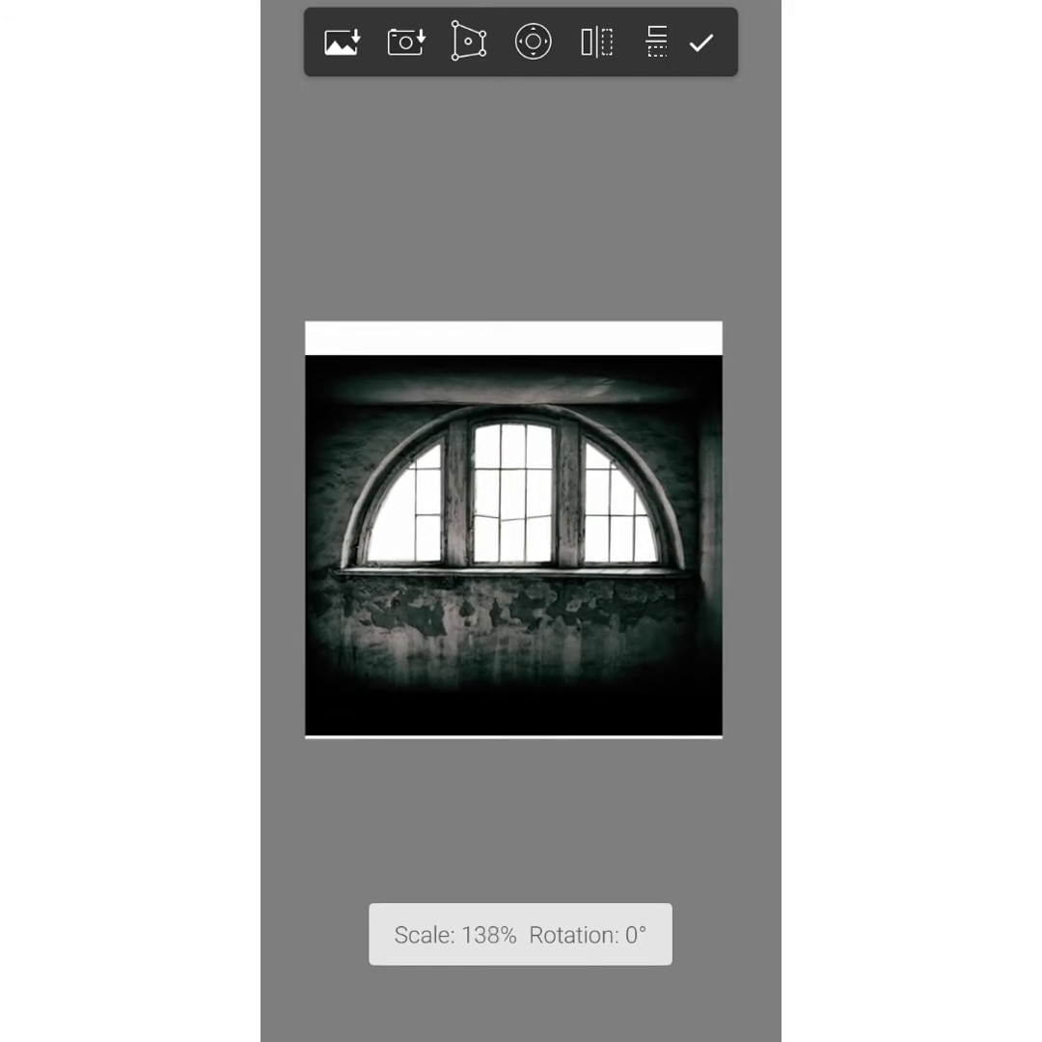
pyautogui.scroll(1, 513, 530)
pyautogui.scroll(1, 513, 529)
pyautogui.scroll(1, 514, 529)
pyautogui.scroll(1, 513, 529)
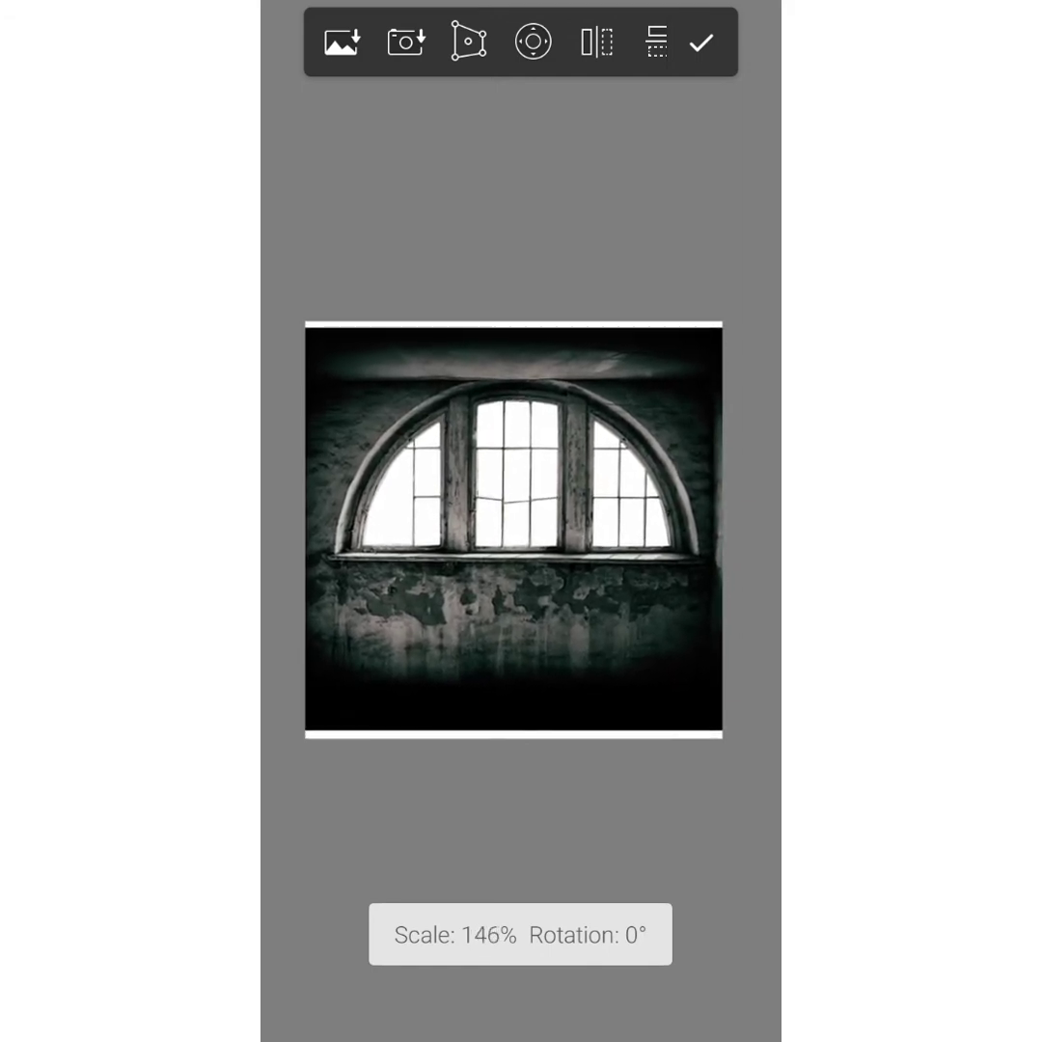
pyautogui.scroll(1, 514, 530)
pyautogui.scroll(1, 513, 529)
pyautogui.scroll(1, 513, 529)
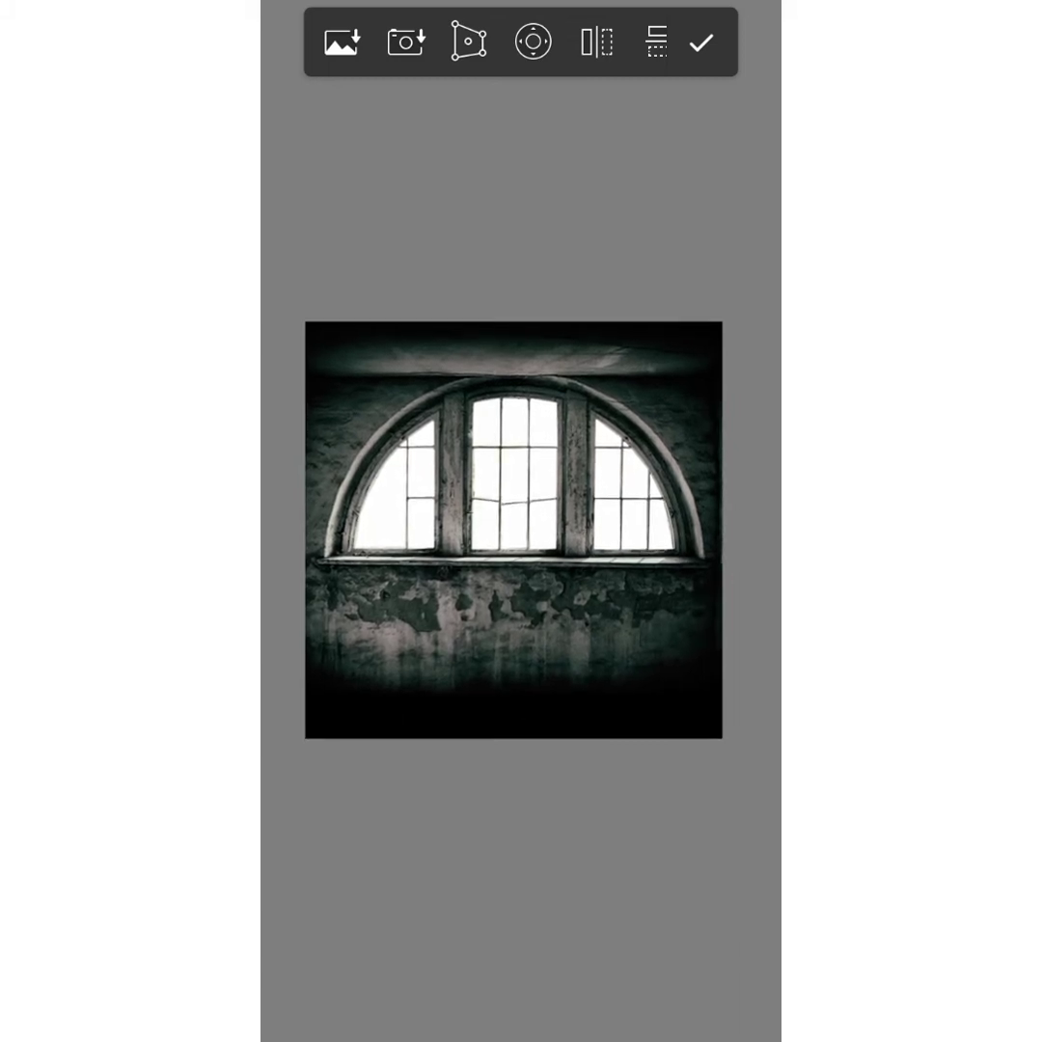
# Commit the window photo's placement and begin importing another image.
pyautogui.click(701, 41)
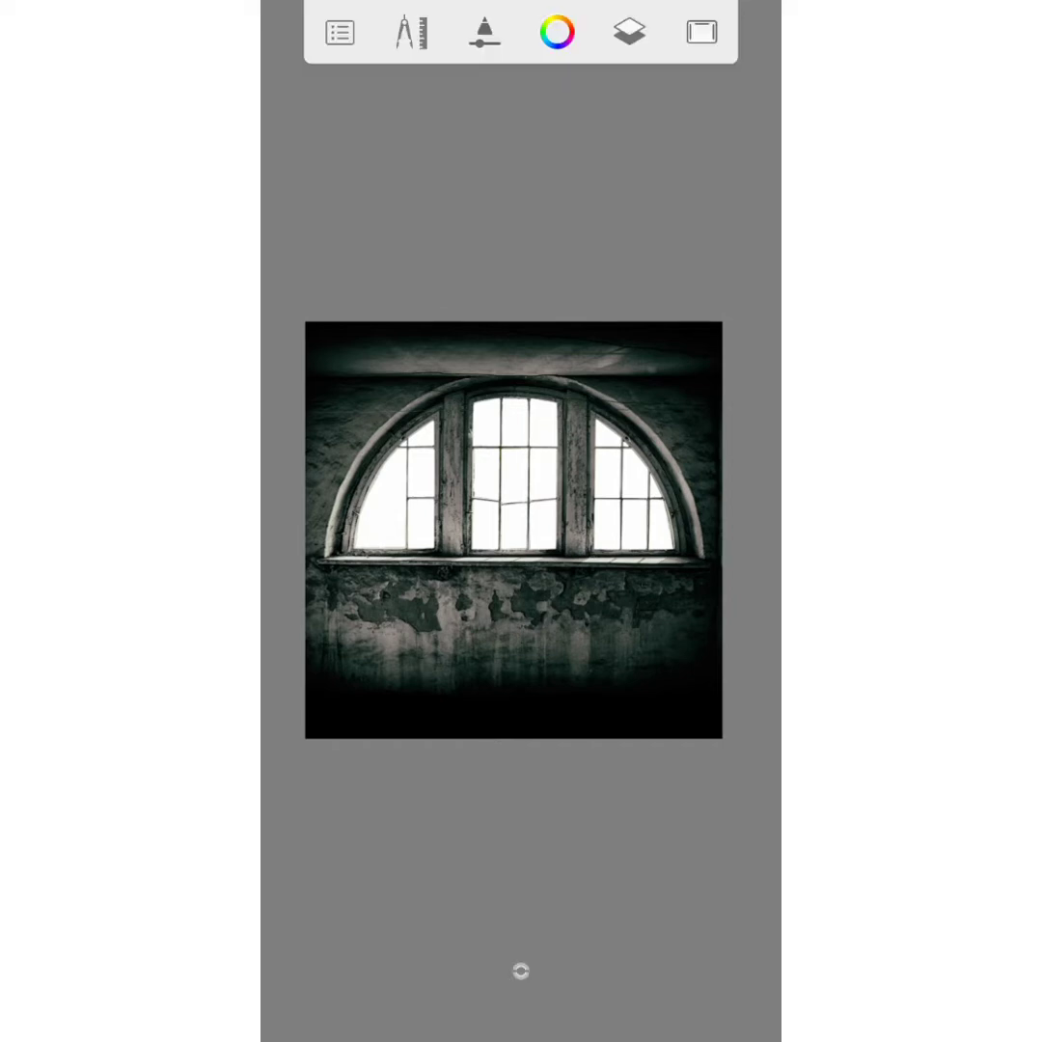
pyautogui.click(629, 32)
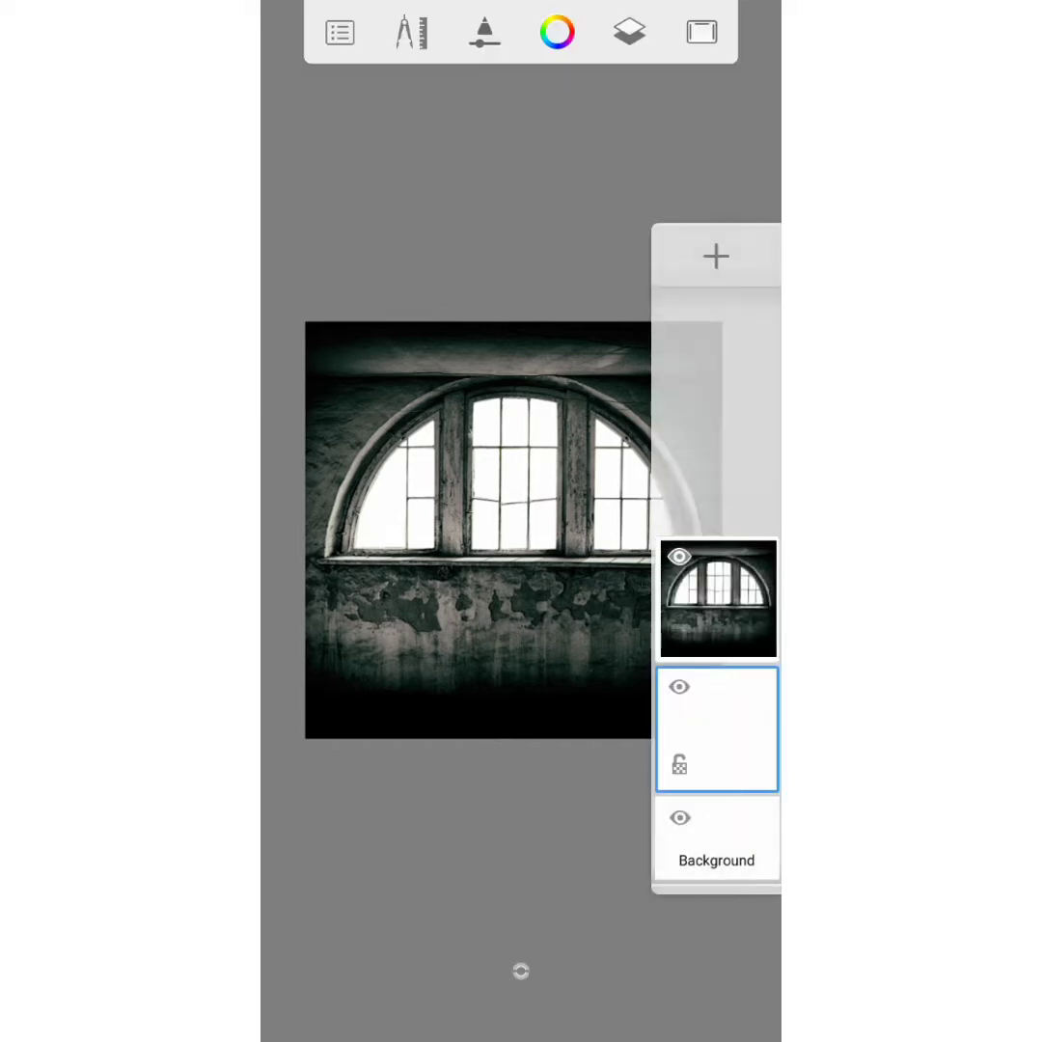
pyautogui.click(412, 31)
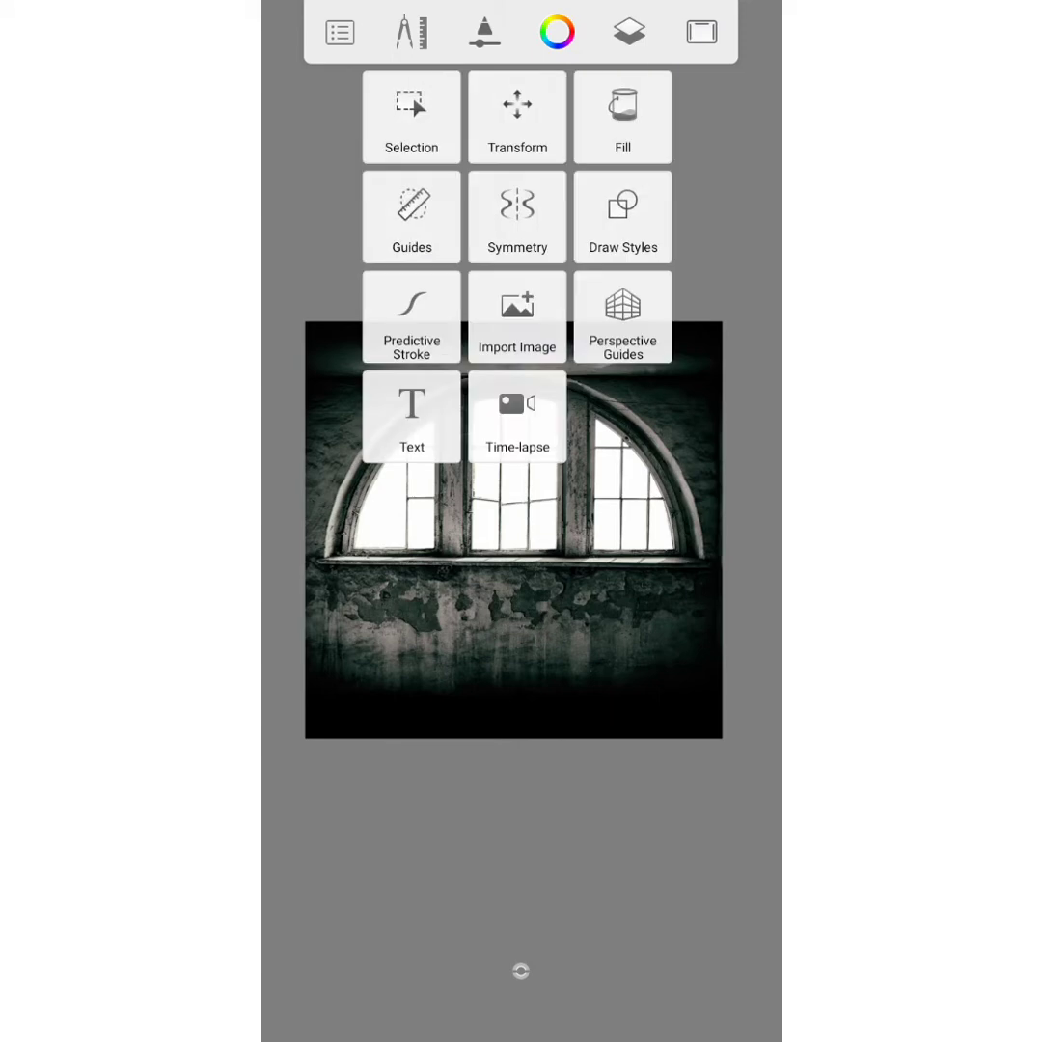
pyautogui.click(436, 260)
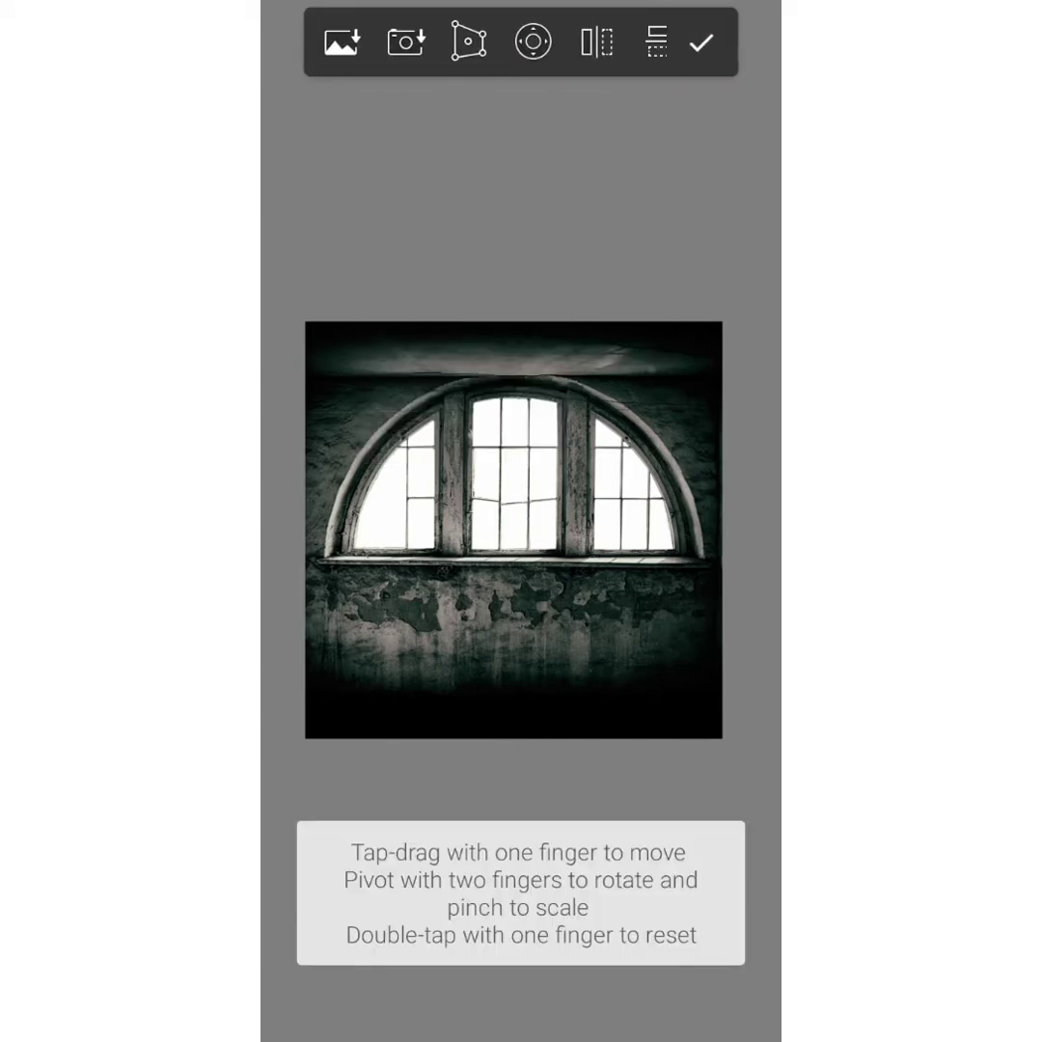
# Import the misty green field with red poppies photo from Images > Download.
pyautogui.click(341, 41)
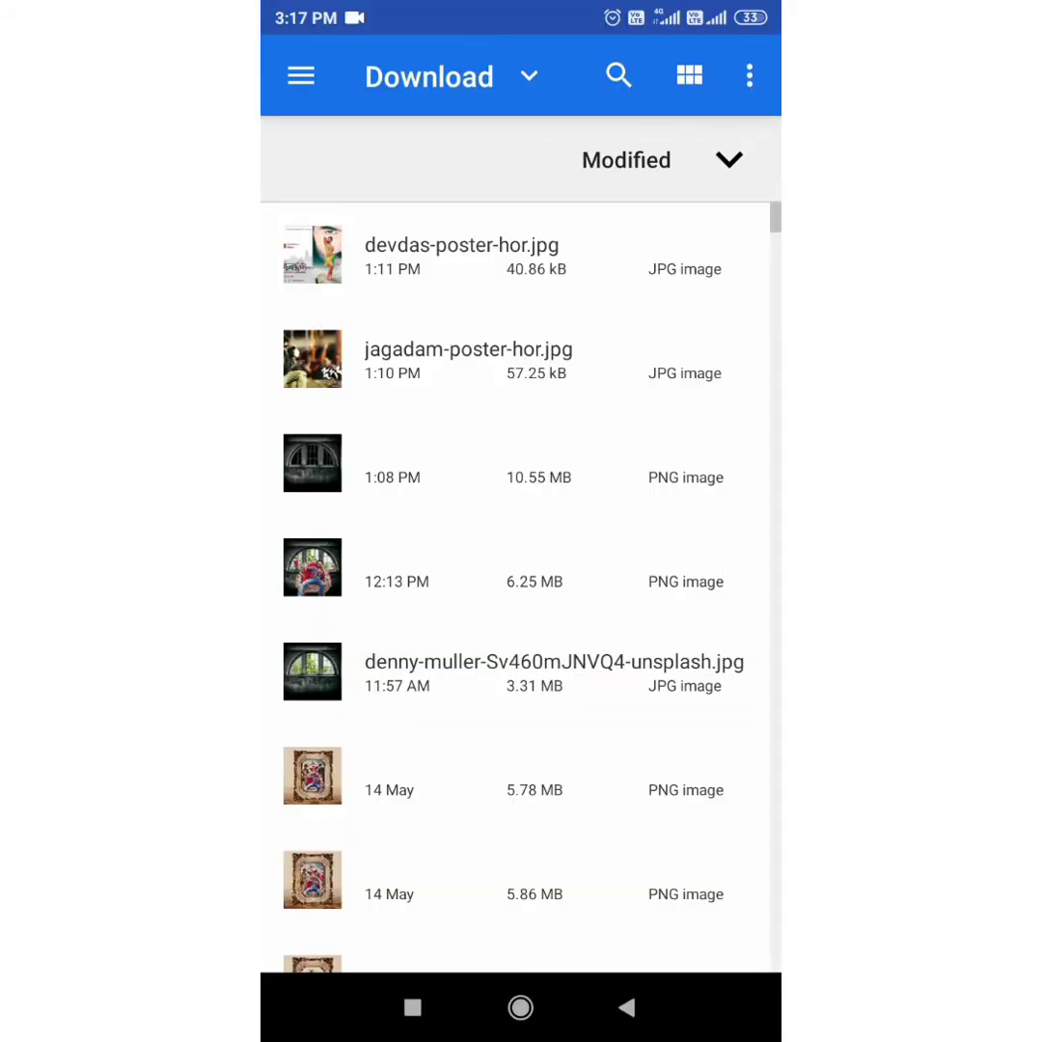
pyautogui.click(301, 76)
pyautogui.click(341, 154)
pyautogui.click(415, 300)
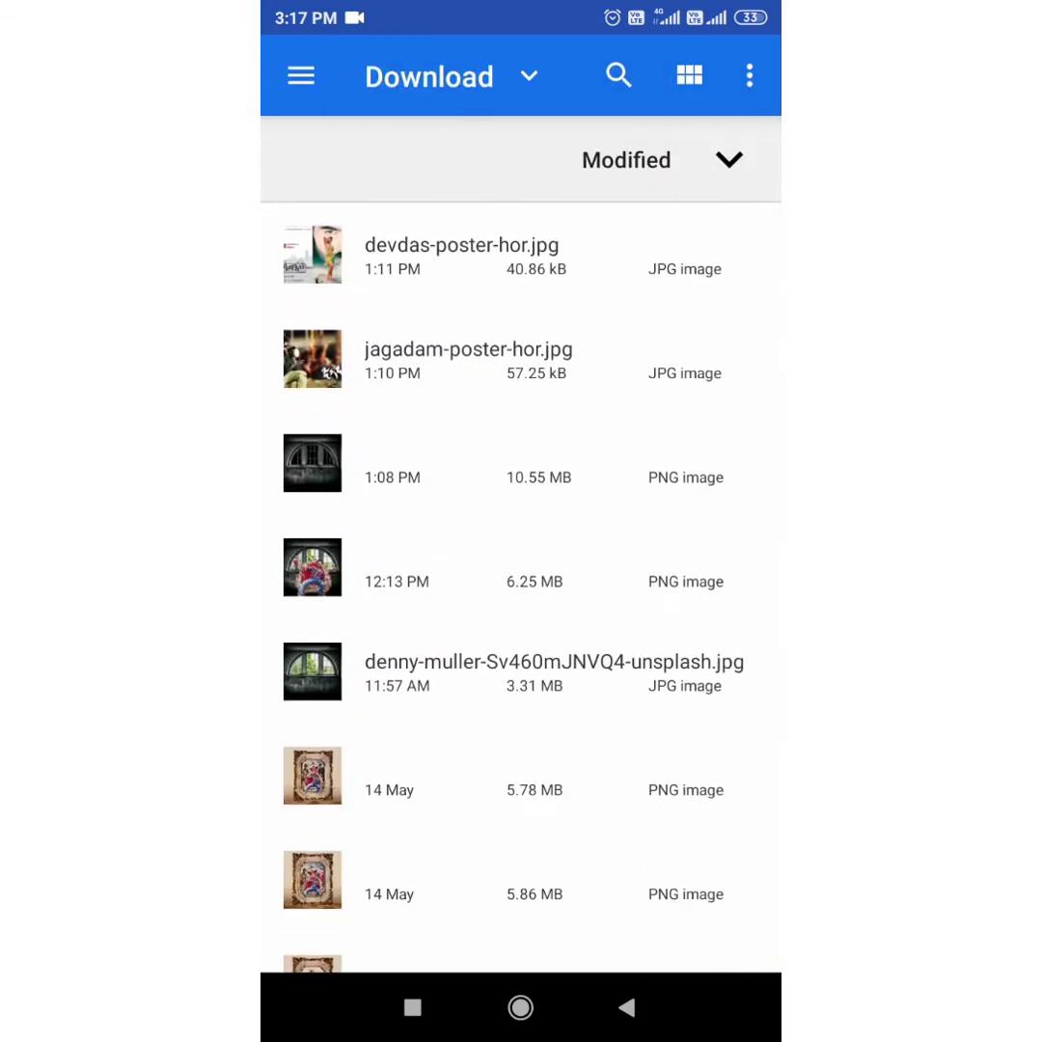
pyautogui.scroll(-3, 521, 578)
pyautogui.click(521, 355)
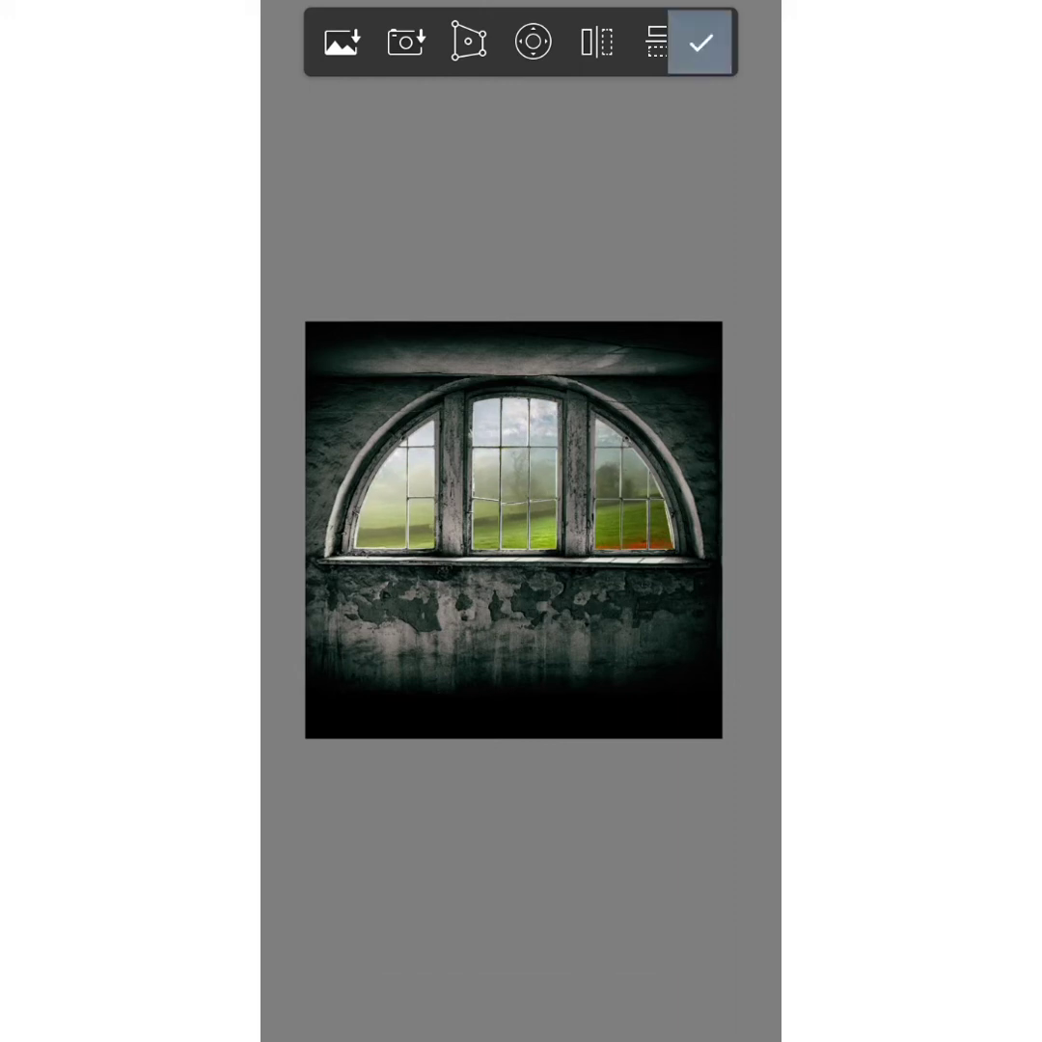
# Confirm the field photo's placement and move the empty layer to the top.
pyautogui.click(701, 41)
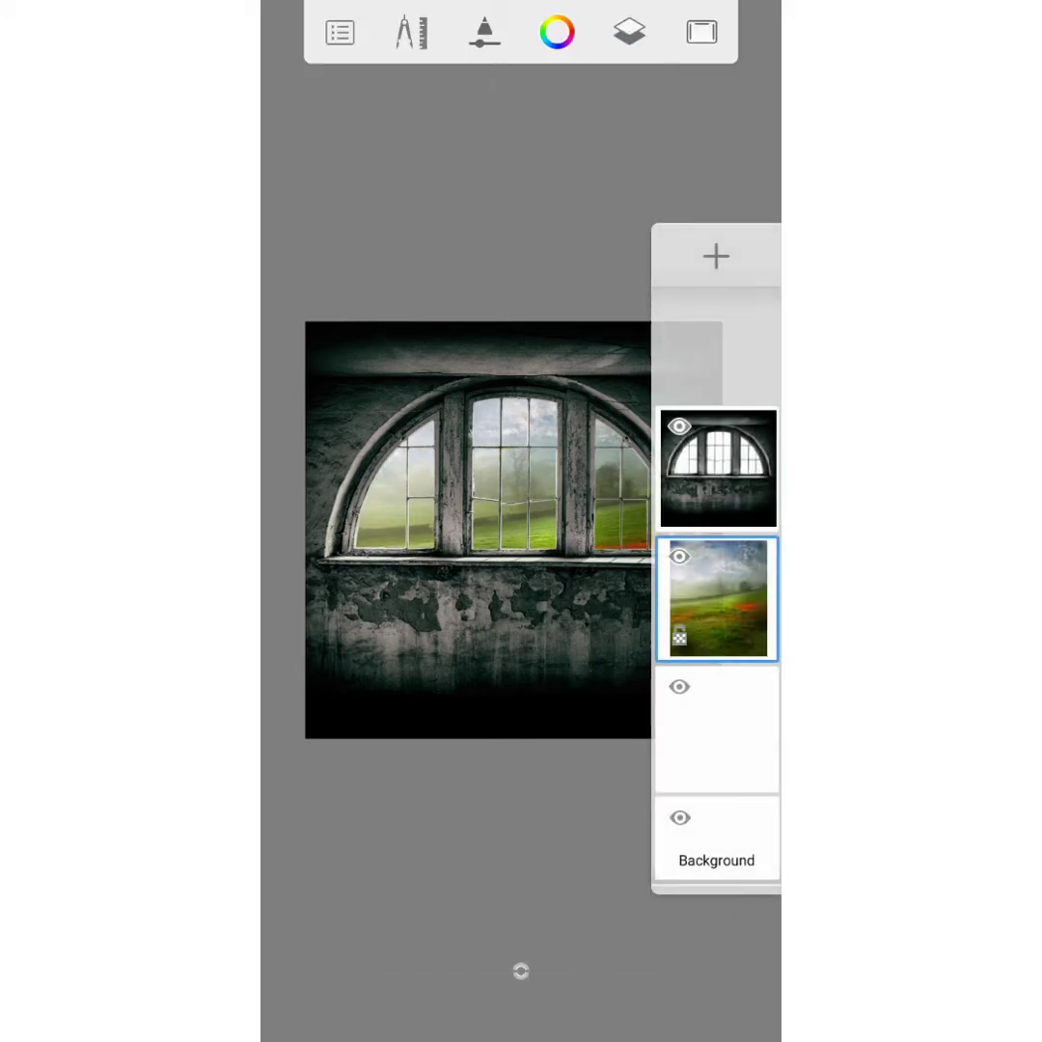
pyautogui.moveTo(717, 733); pyautogui.dragTo(717, 467)
pyautogui.click(339, 32)
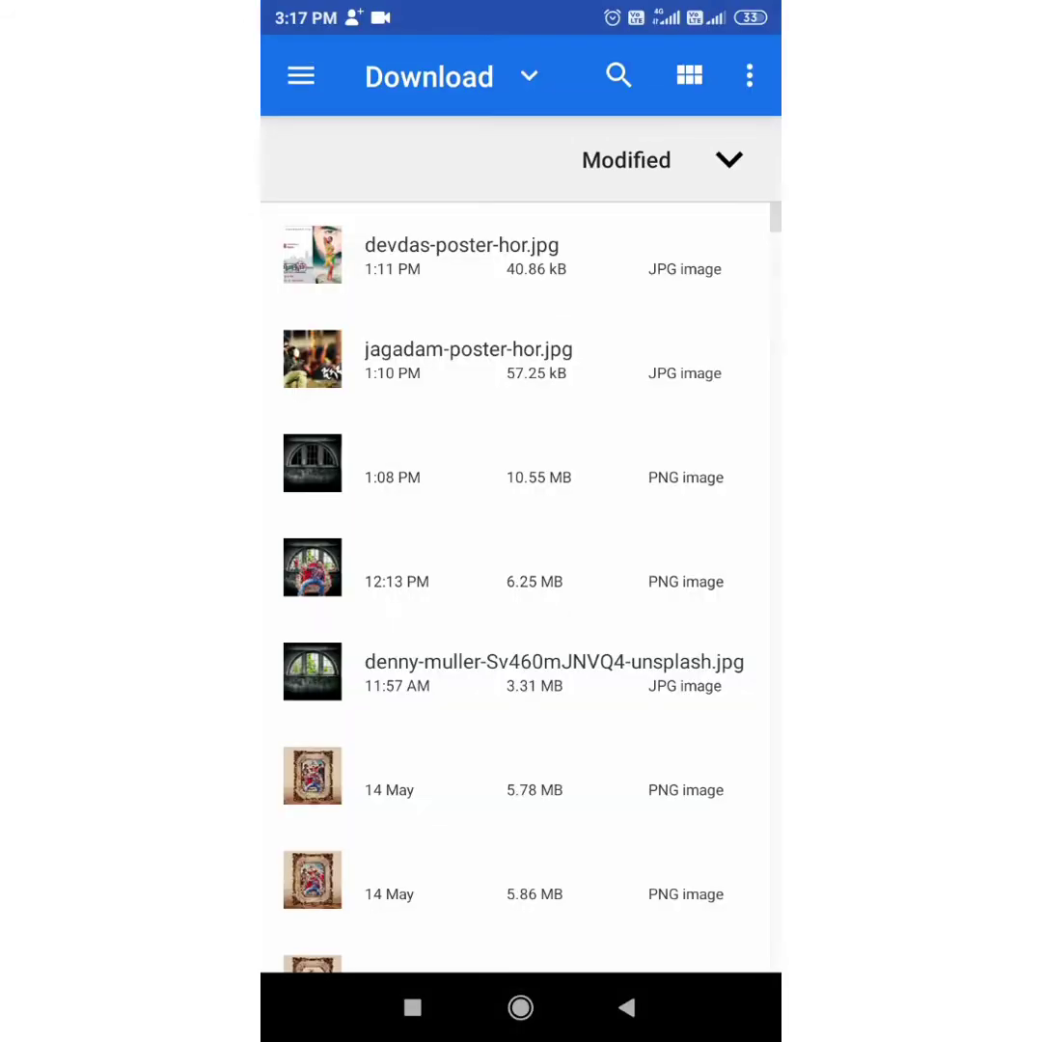
# Import the man-on-red-throne image from the Download folder.
pyautogui.click(301, 76)
pyautogui.click(338, 112)
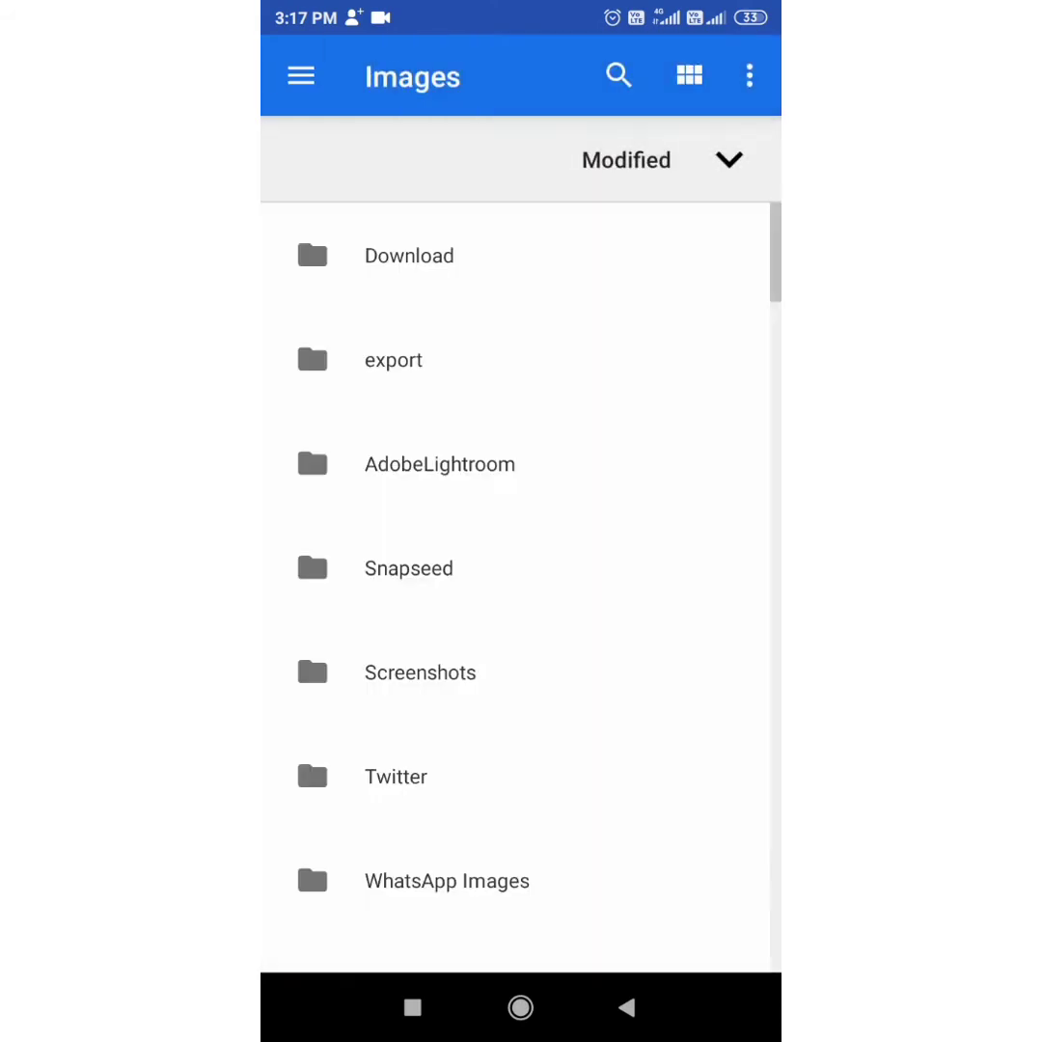
pyautogui.click(627, 1007)
pyautogui.scroll(-3, 521, 579)
pyautogui.scroll(-3, 521, 579)
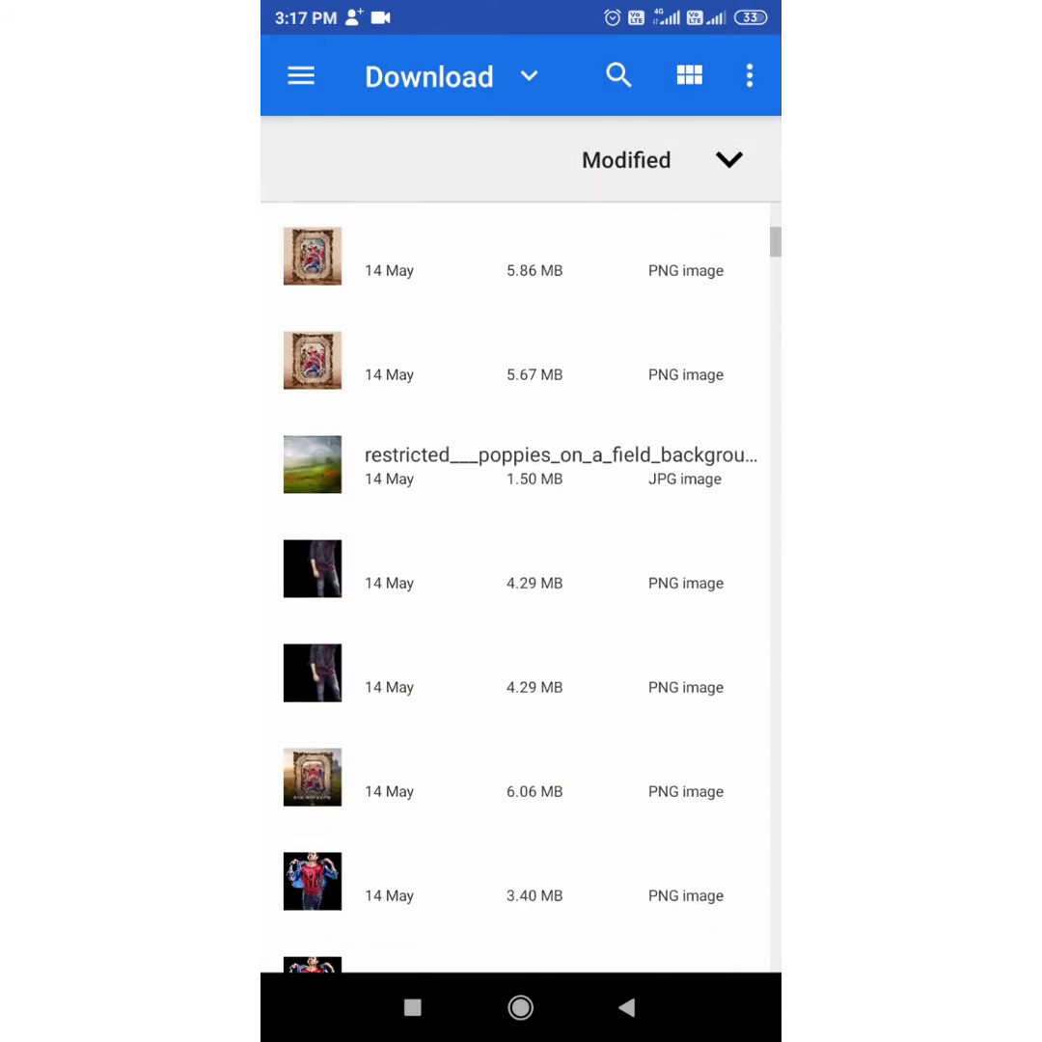
pyautogui.scroll(-1, 521, 578)
pyautogui.scroll(-2, 521, 579)
pyautogui.scroll(-3, 521, 578)
pyautogui.scroll(-2, 521, 579)
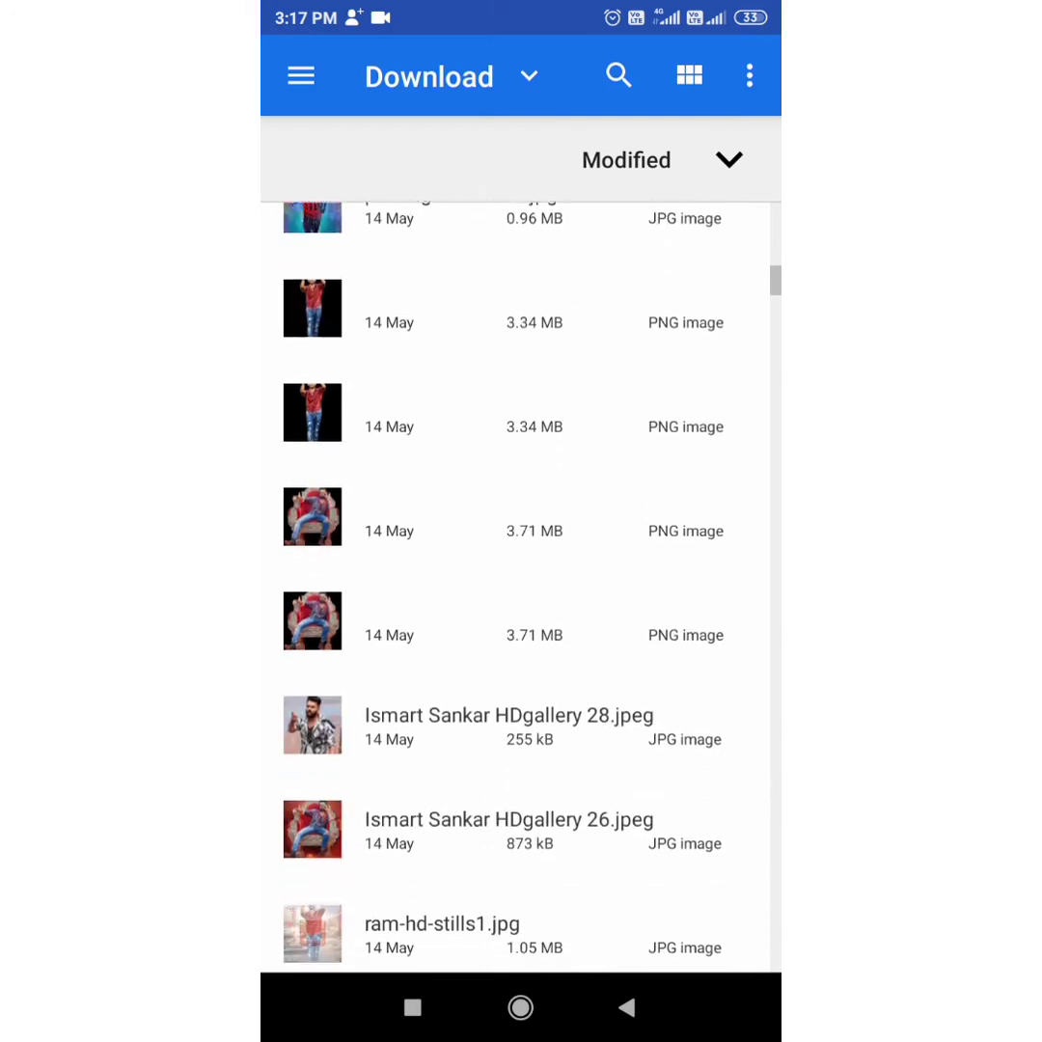
pyautogui.click(520, 527)
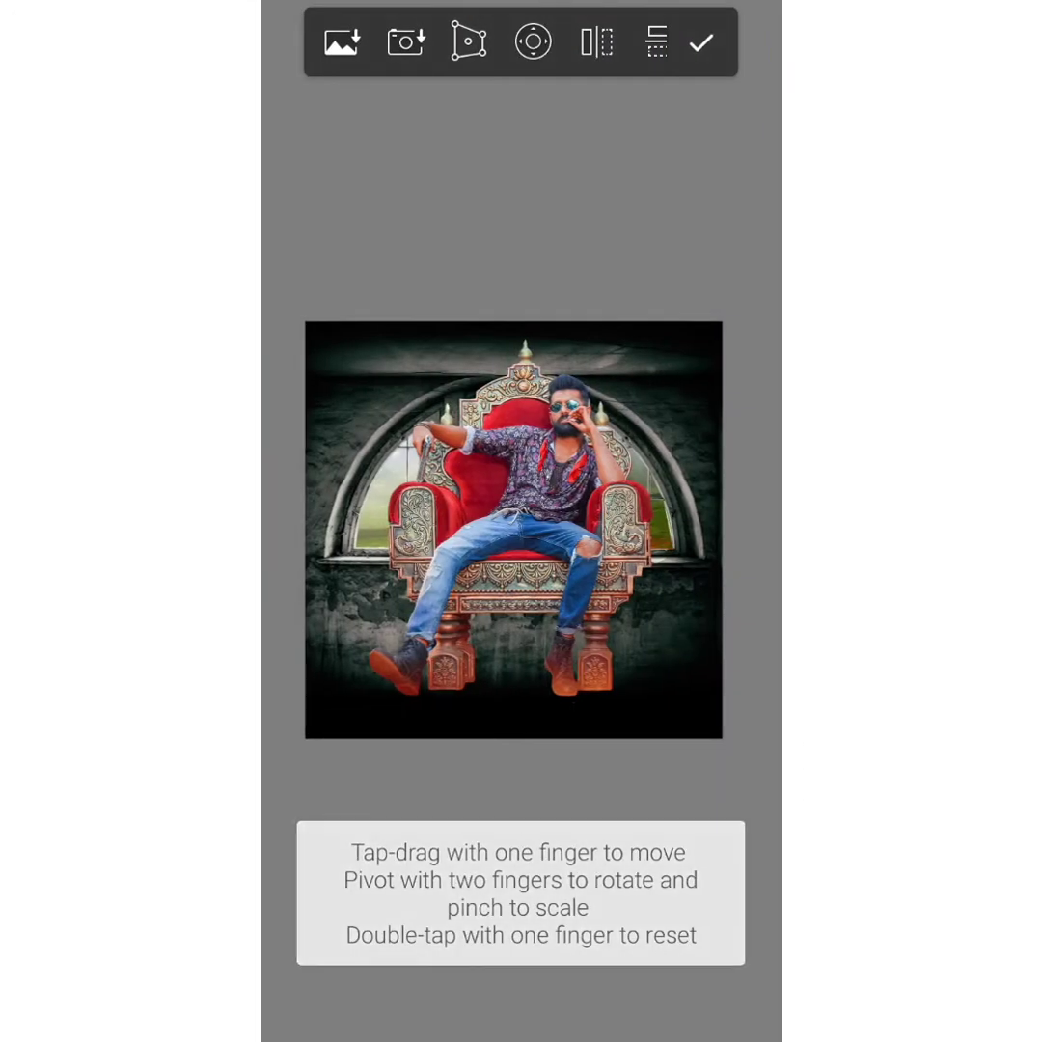
# Enlarge the throne figure and centre it beneath the arched window.
pyautogui.moveTo(521, 521)
pyautogui.mouseDown()
pyautogui.moveTo(521, 607)
pyautogui.moveTo(524, 593)
pyautogui.moveTo(509, 609)
pyautogui.moveTo(520, 615)
pyautogui.mouseUp()
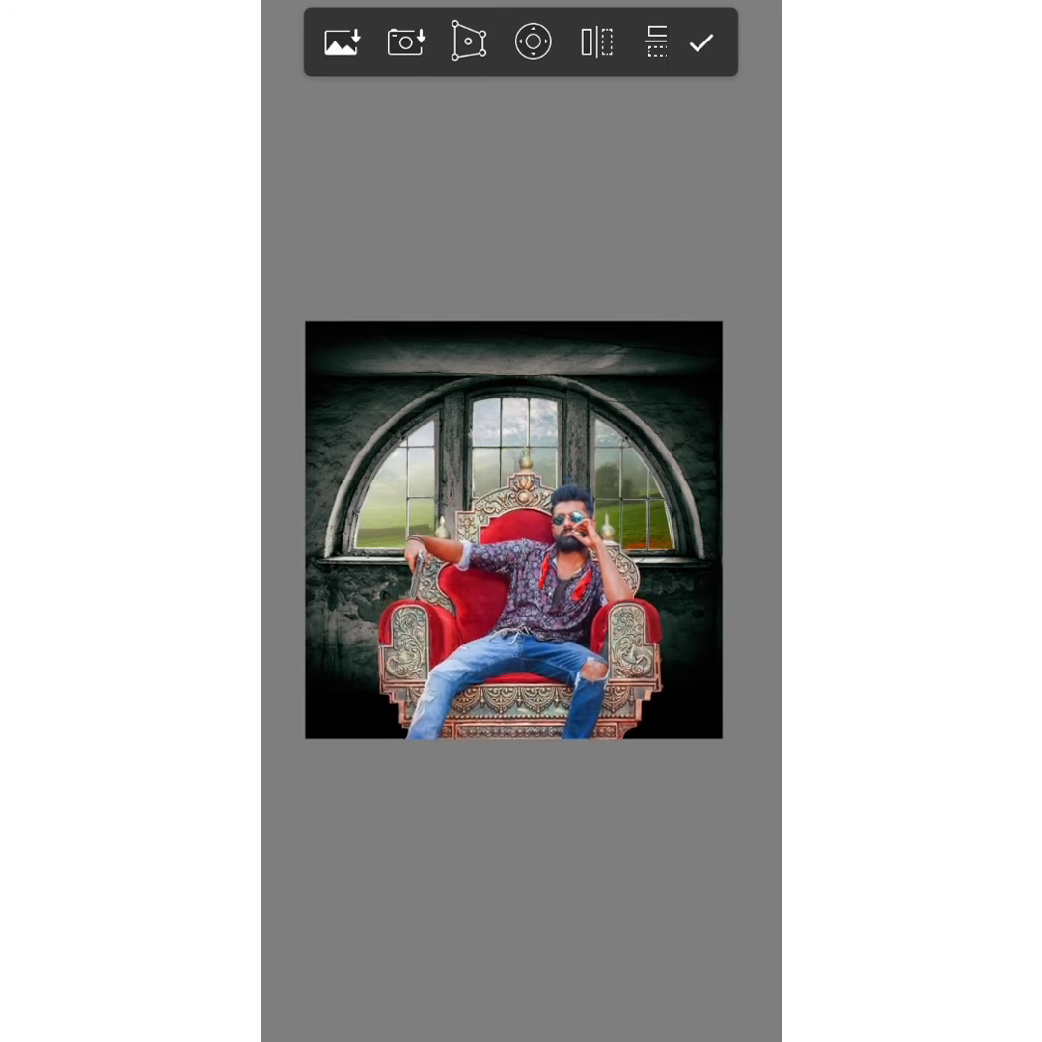
pyautogui.moveTo(520, 614)
pyautogui.mouseDown()
pyautogui.moveTo(511, 607)
pyautogui.moveTo(579, 617)
pyautogui.mouseUp()
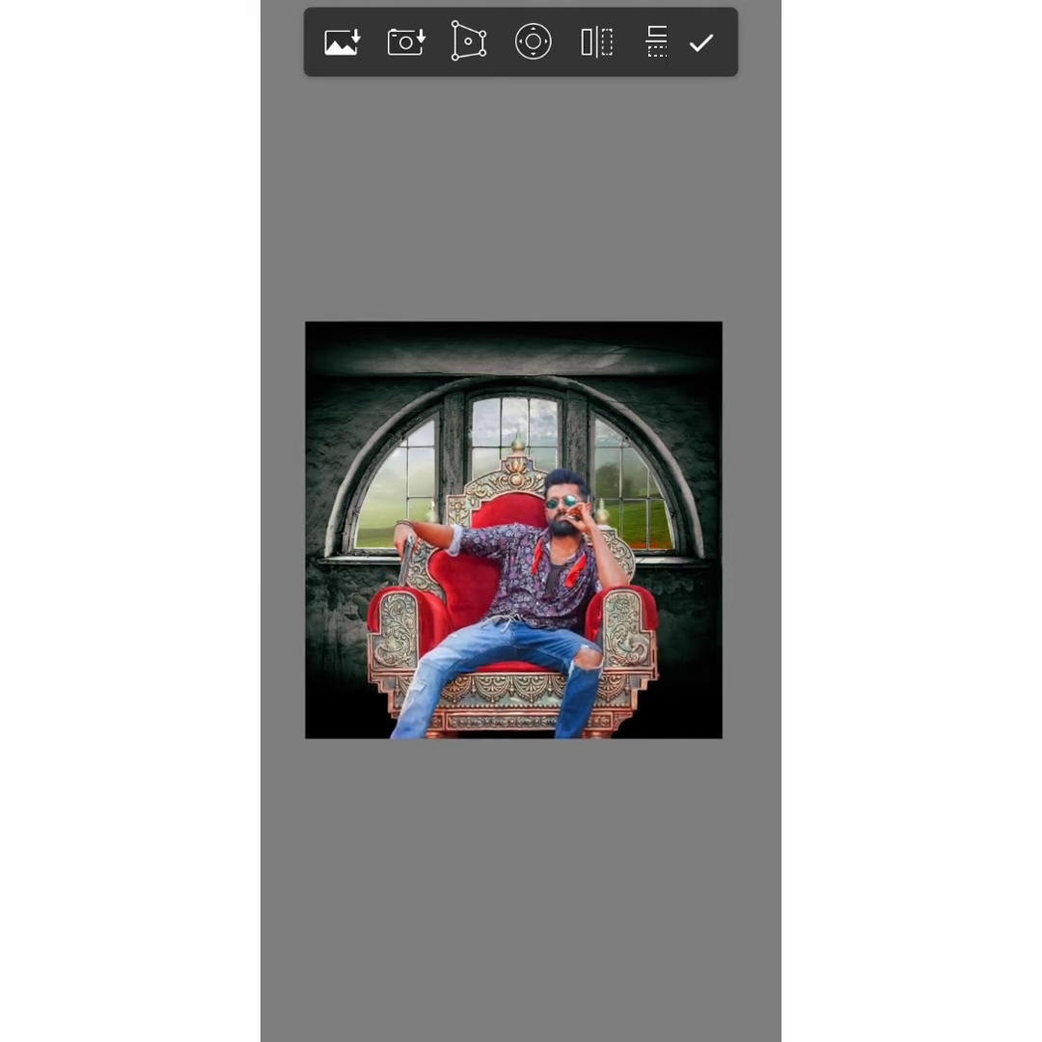
pyautogui.moveTo(511, 599); pyautogui.dragTo(516, 603)
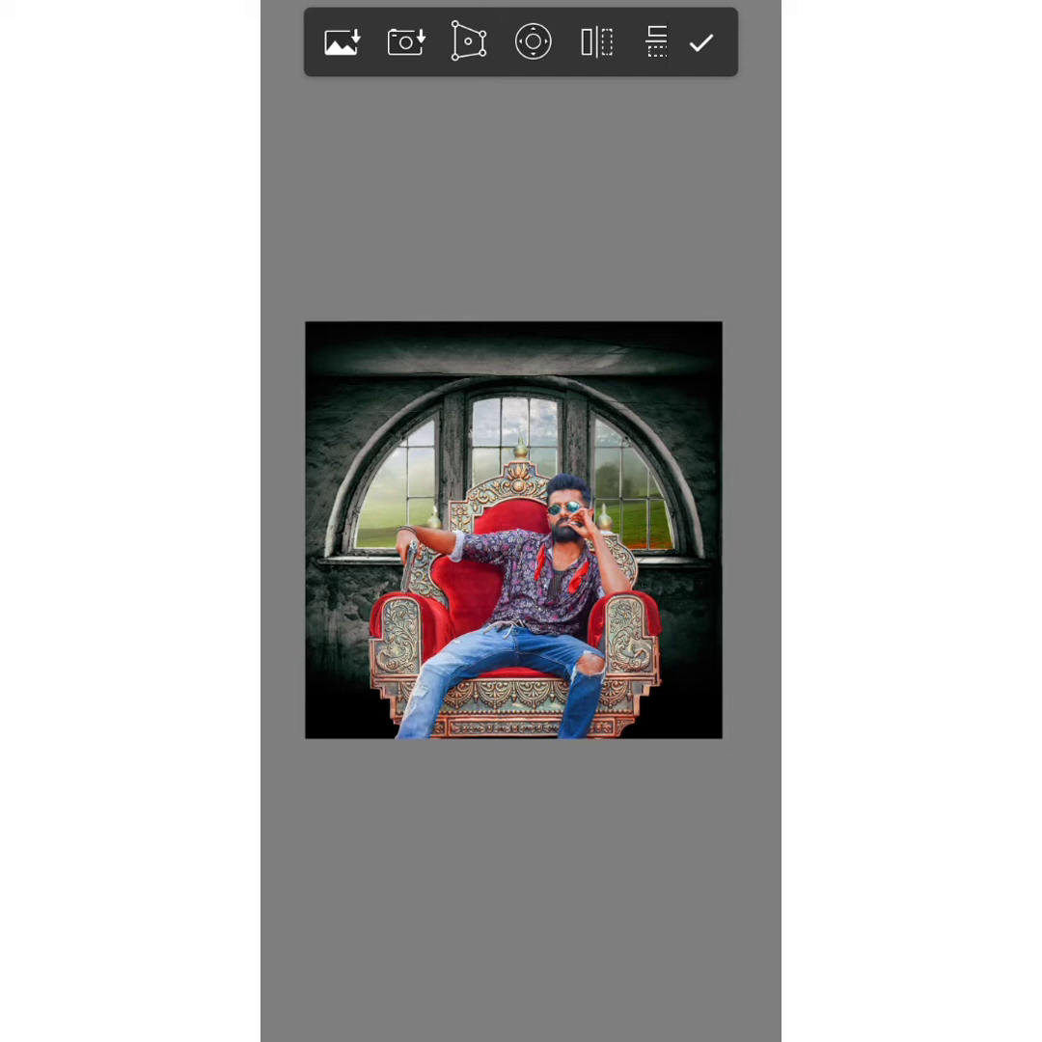
# Confirm the throne figure's placement and hide its layer.
pyautogui.click(700, 41)
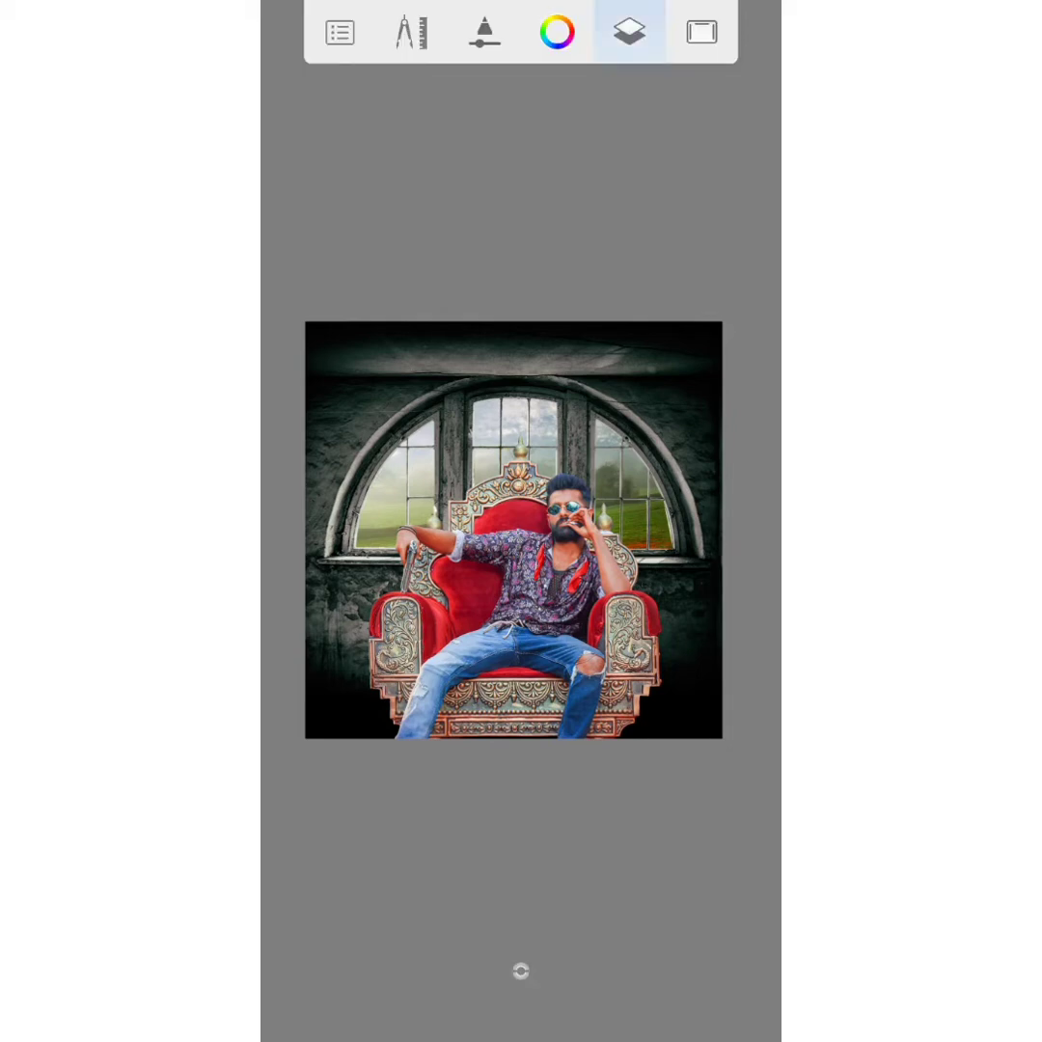
pyautogui.click(629, 32)
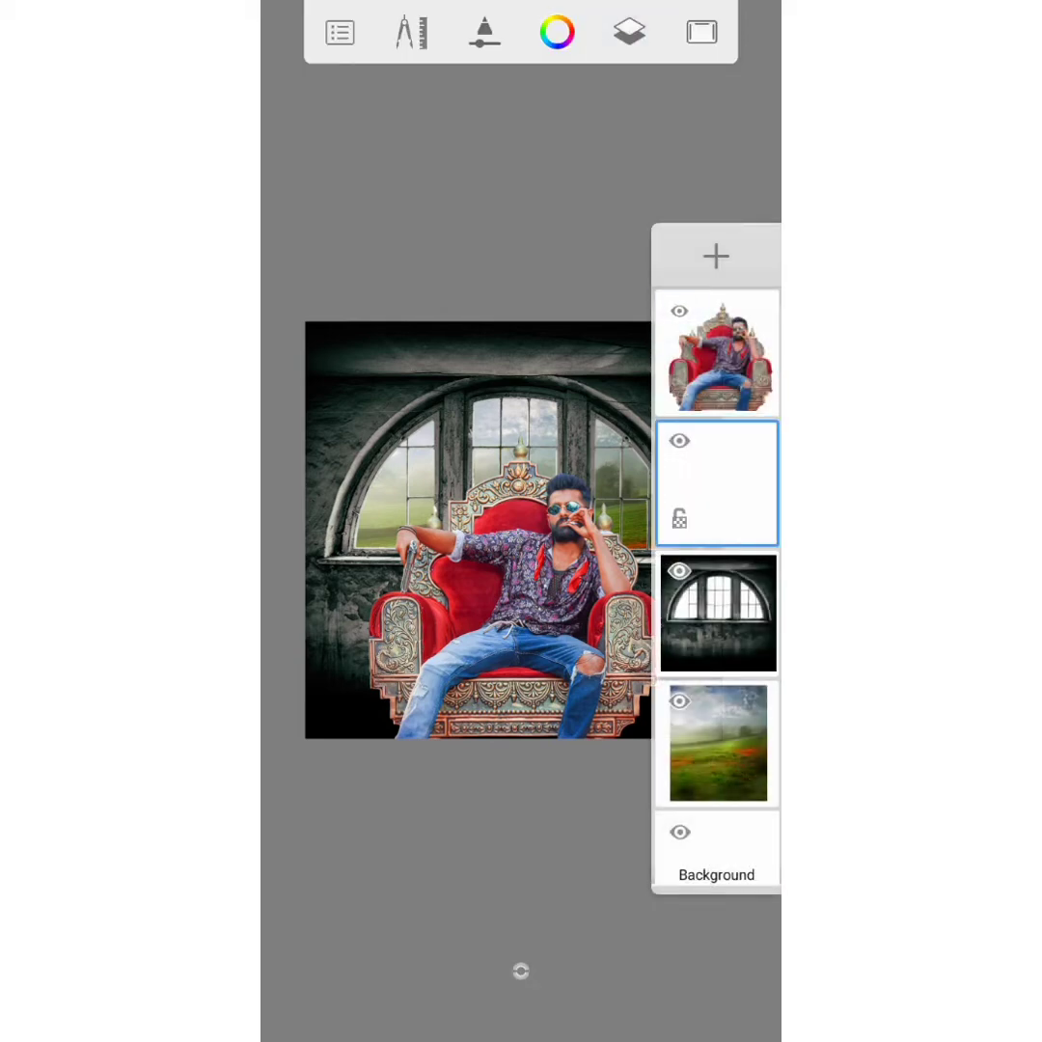
pyautogui.click(679, 310)
# Start a new image import and browse to the Images > pictures folder.
pyautogui.click(411, 32)
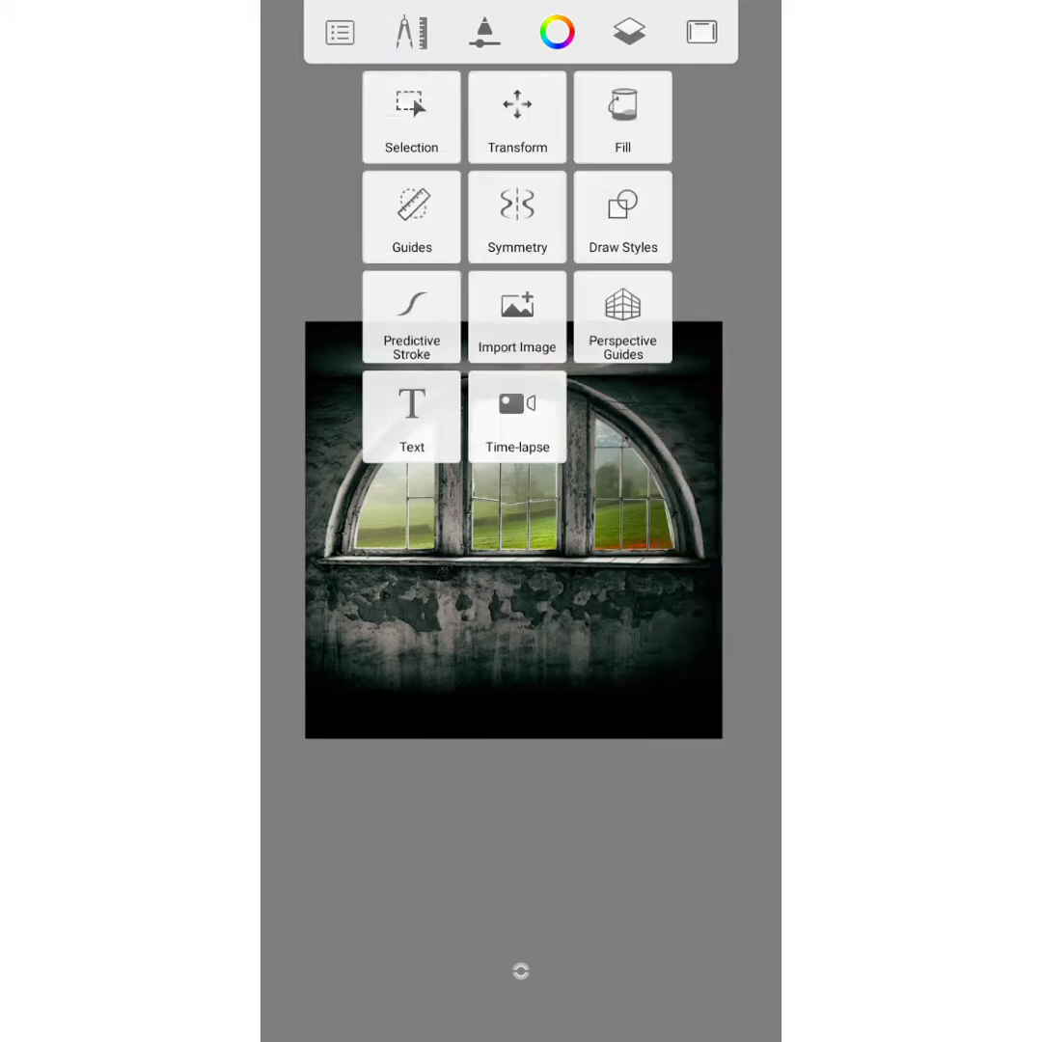
pyautogui.click(521, 333)
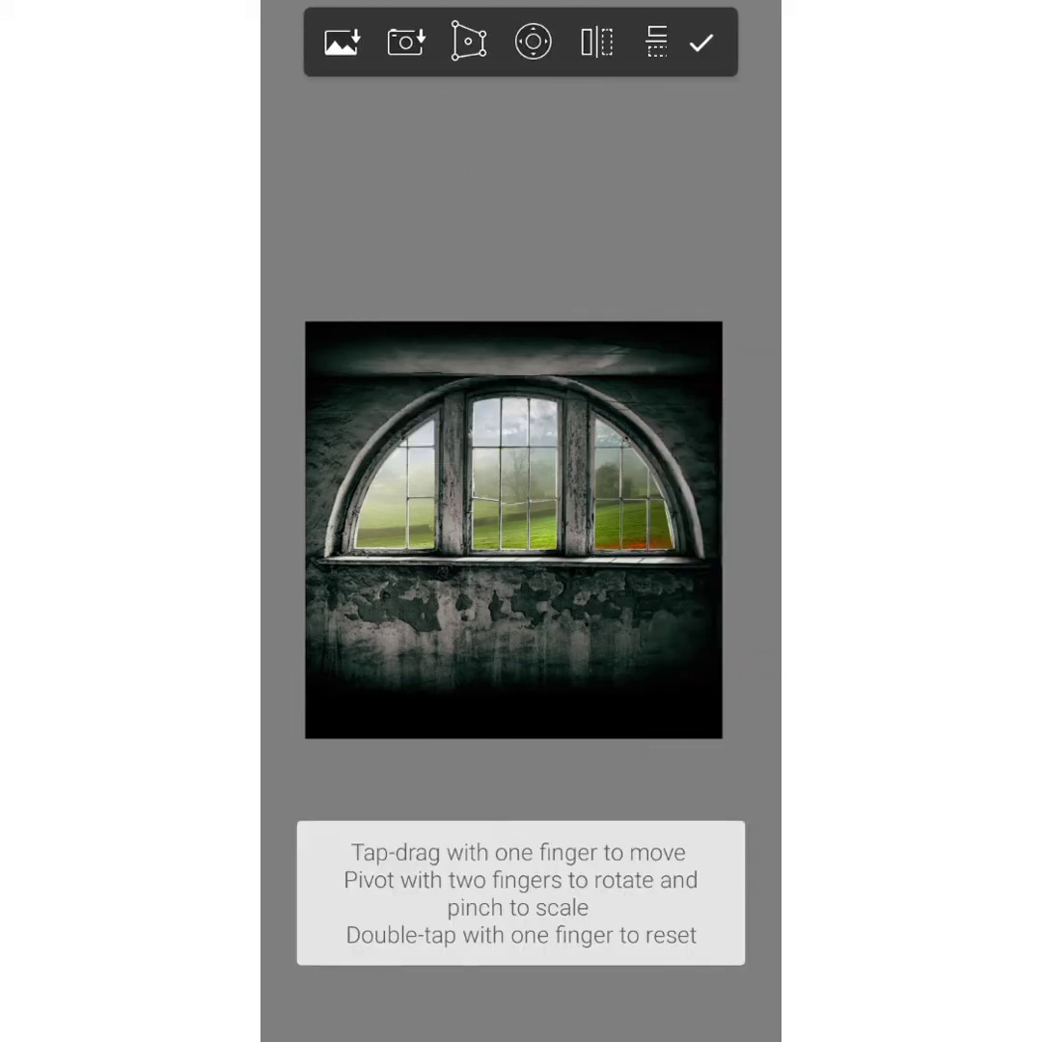
pyautogui.click(342, 42)
pyautogui.click(301, 76)
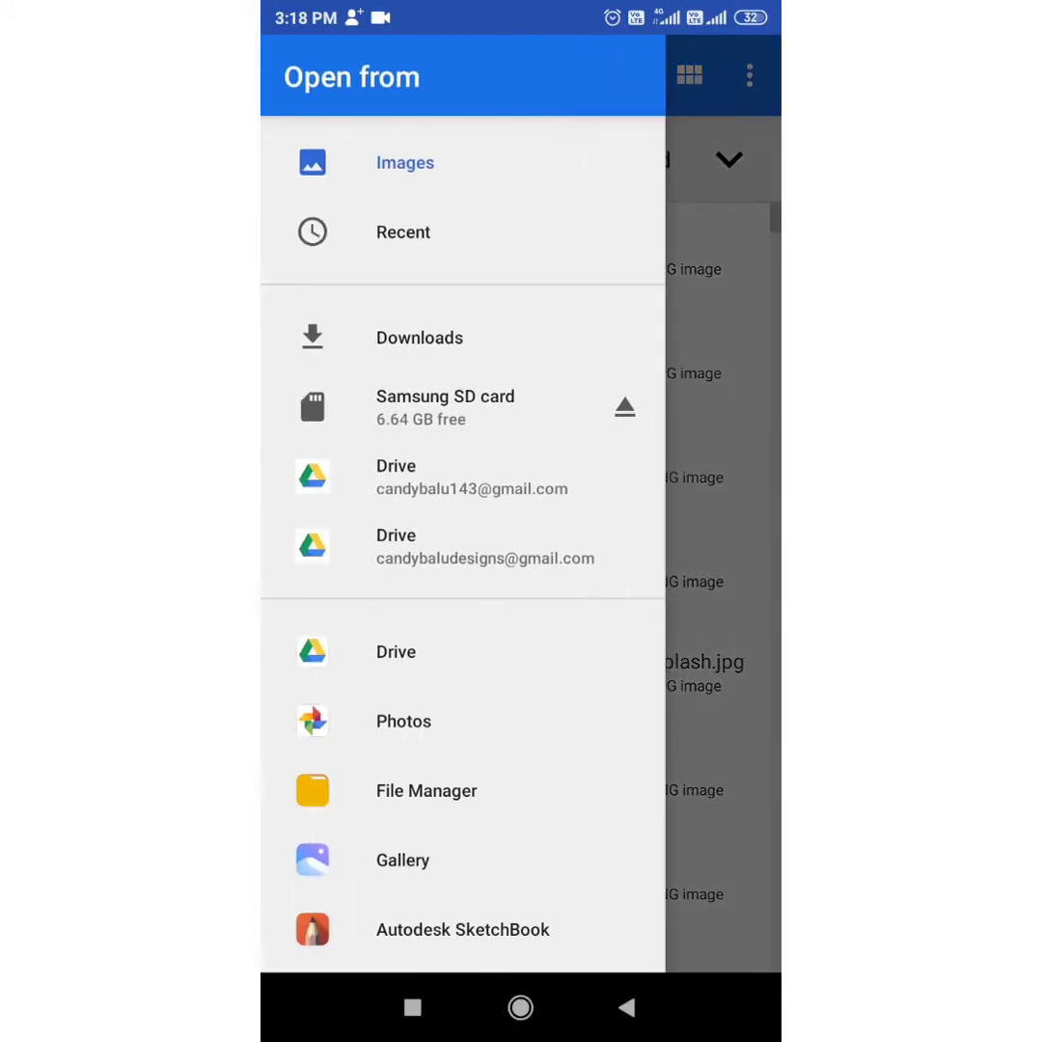
pyautogui.click(375, 162)
pyautogui.click(301, 76)
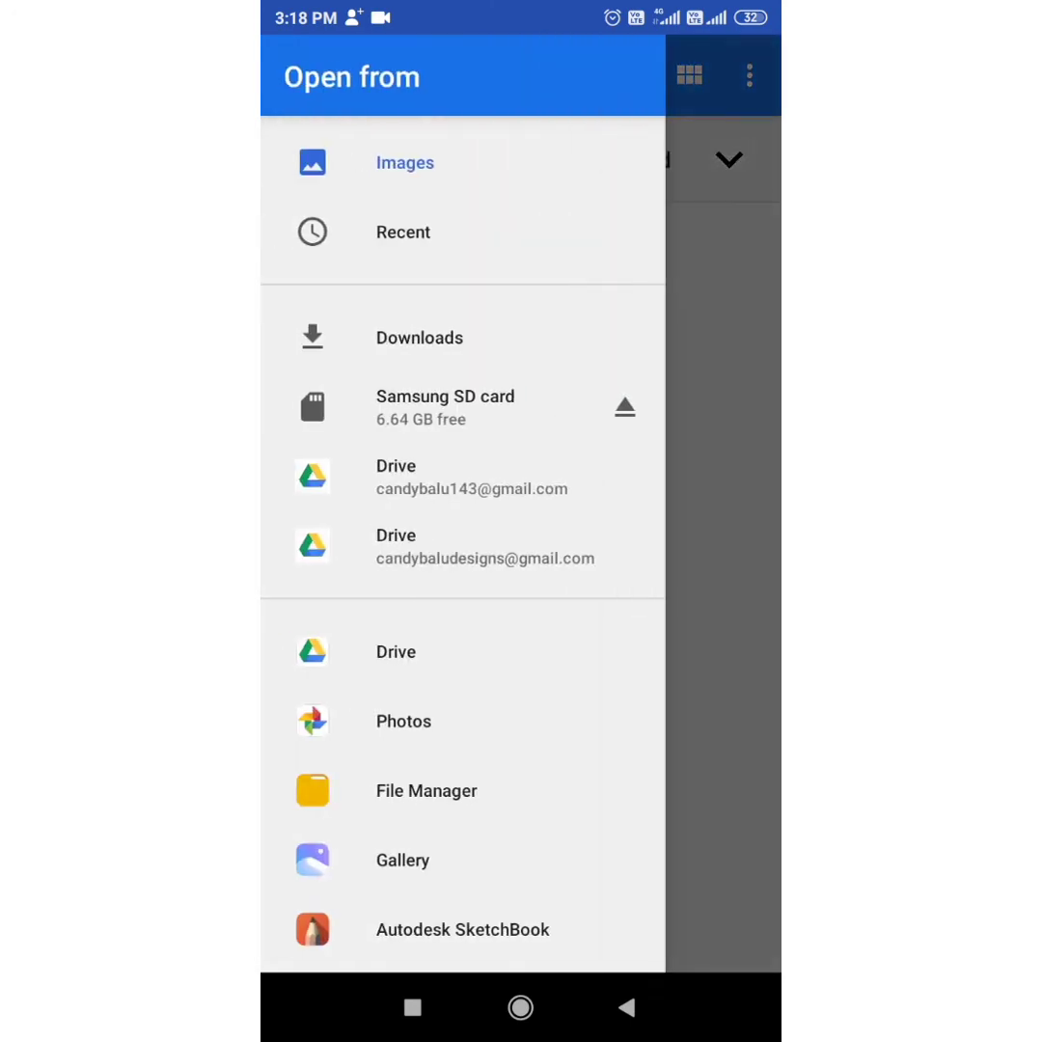
pyautogui.click(405, 162)
pyautogui.scroll(-2, 521, 579)
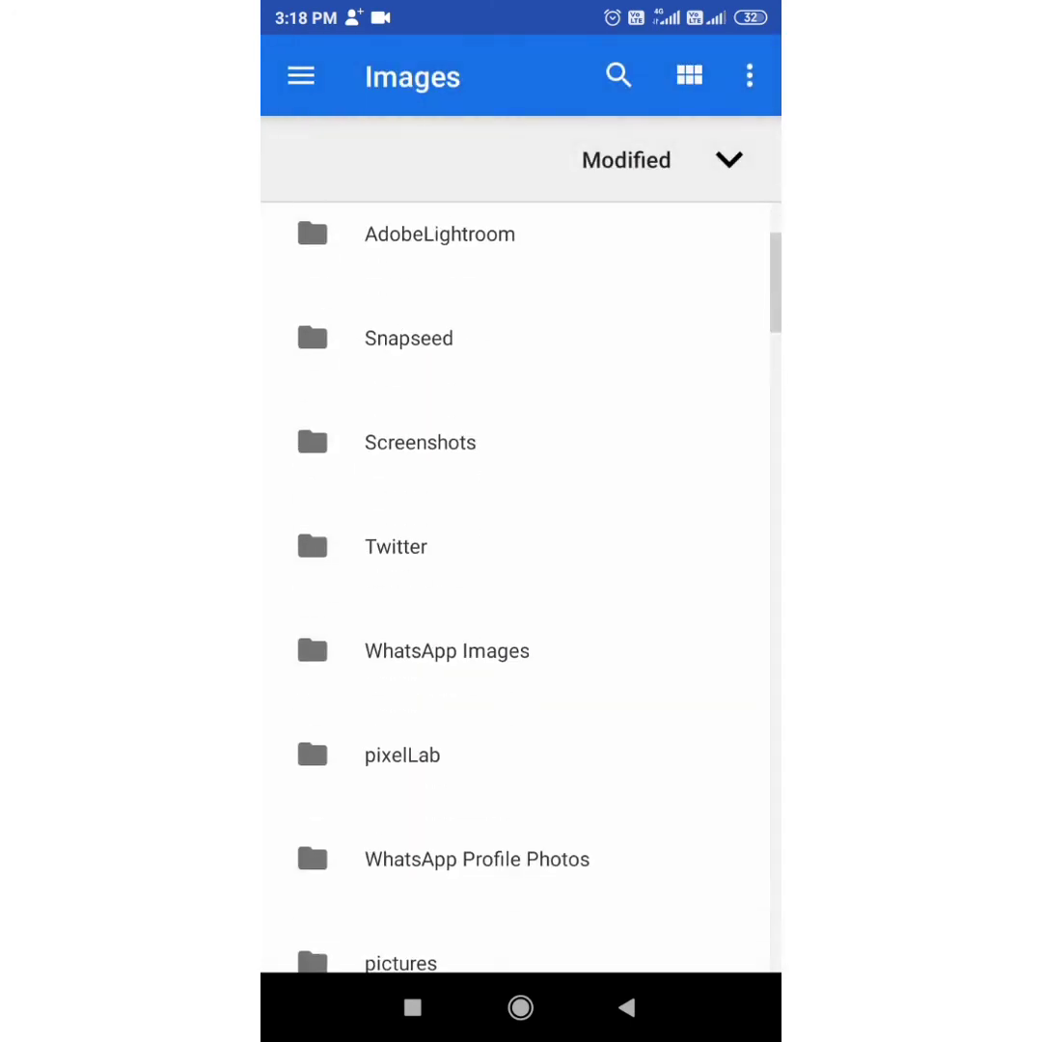
pyautogui.scroll(-3, 521, 579)
pyautogui.scroll(-2, 521, 578)
pyautogui.click(401, 621)
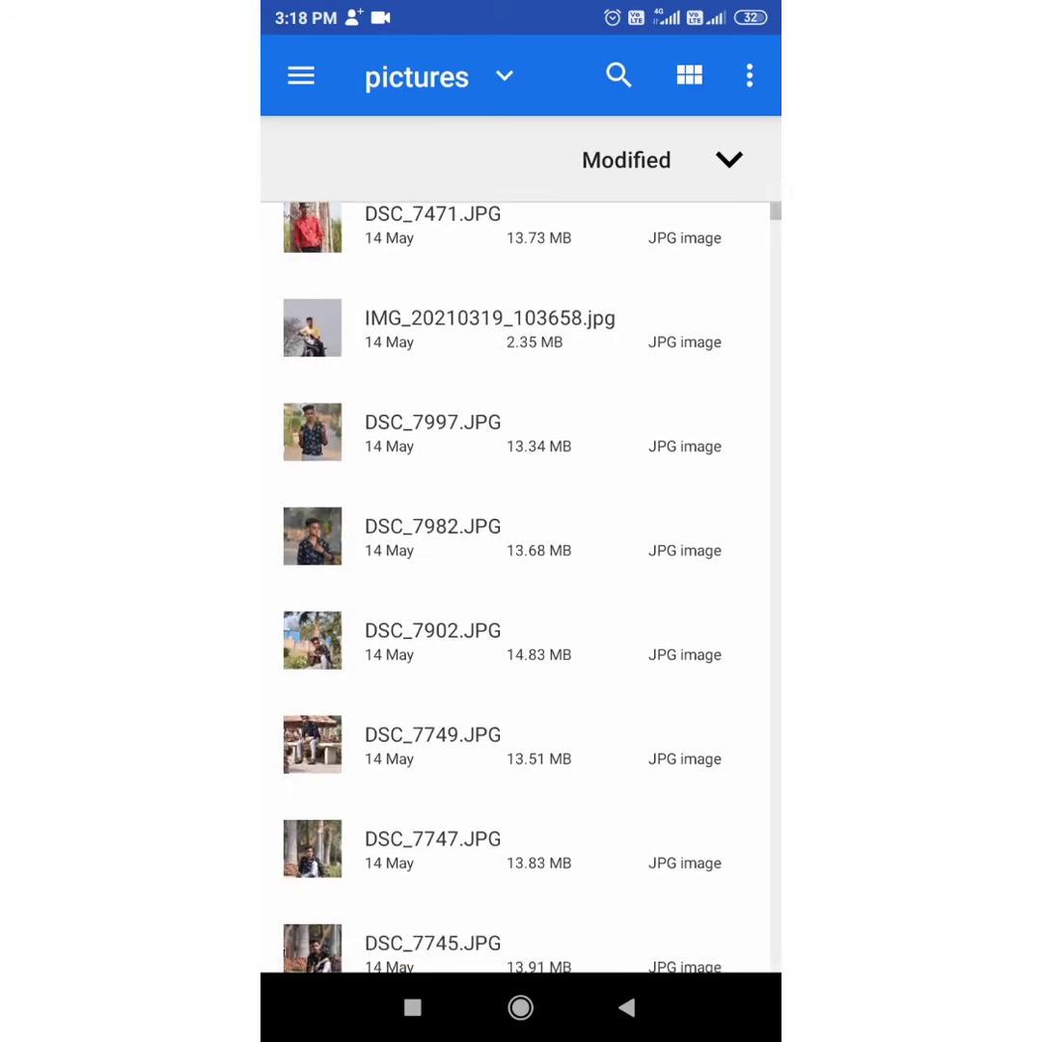
# Scroll to the film-reel PNG and insert it into the scene.
pyautogui.scroll(-4, 521, 579)
pyautogui.scroll(-4, 521, 579)
pyautogui.scroll(-4, 521, 578)
pyautogui.scroll(-4, 521, 579)
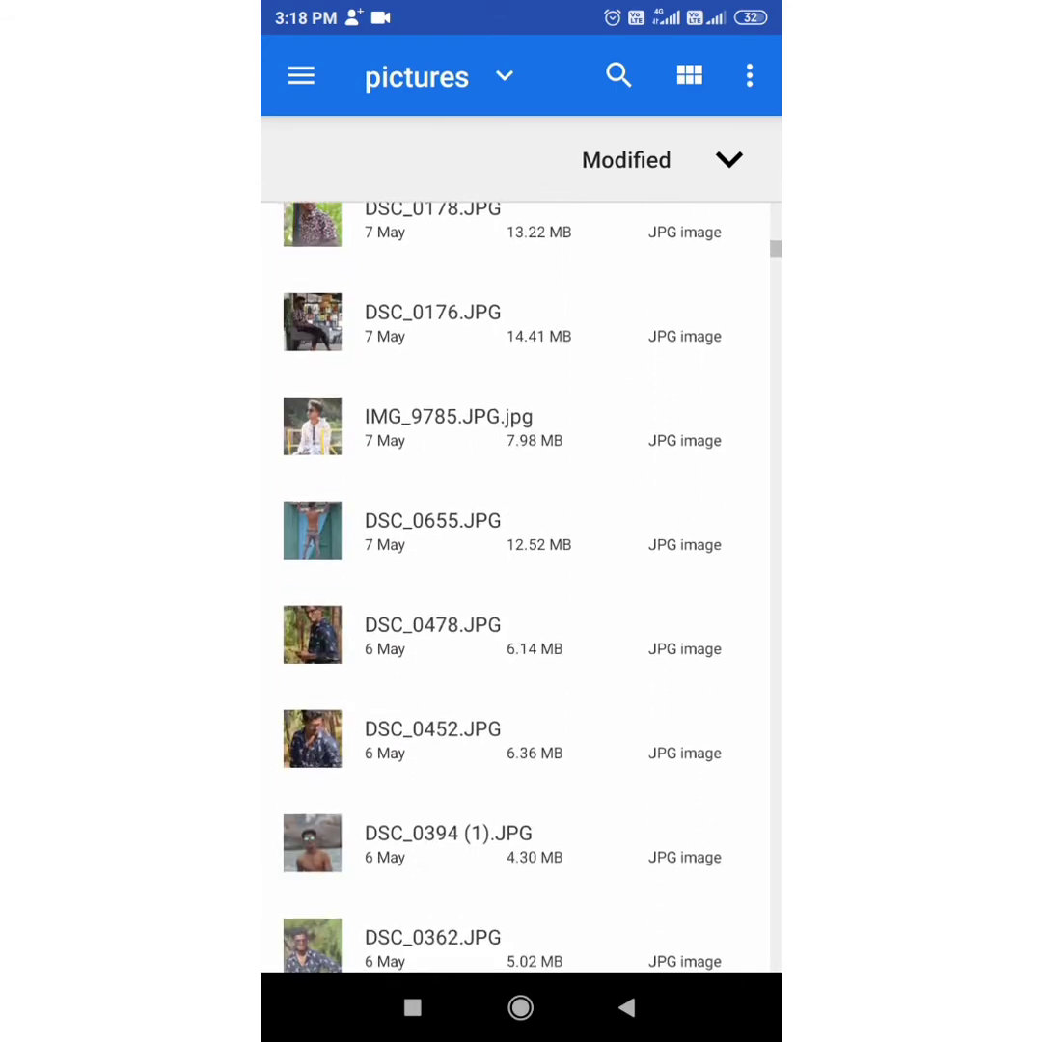
pyautogui.scroll(-5, 521, 579)
pyautogui.scroll(-4, 521, 579)
pyautogui.scroll(-3, 521, 579)
pyautogui.scroll(-3, 521, 578)
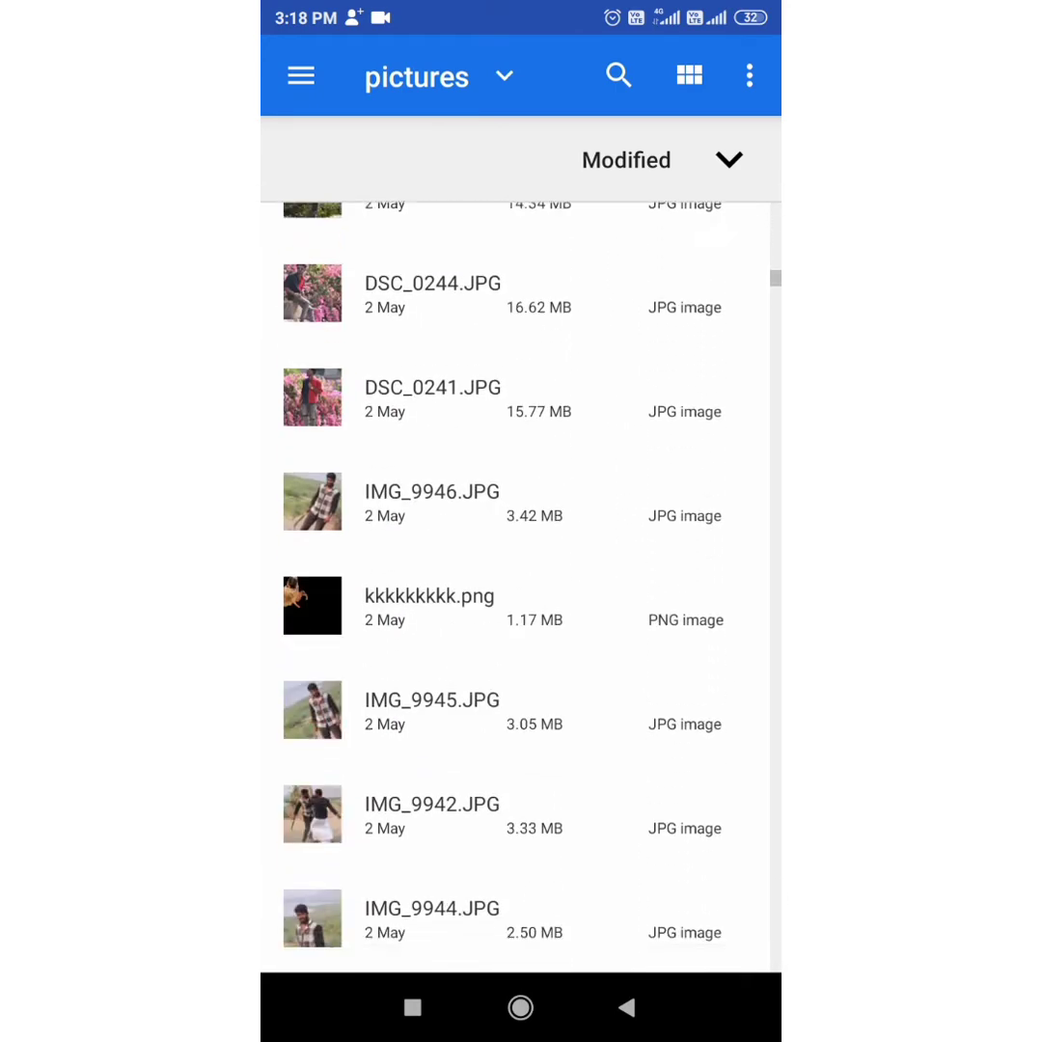
pyautogui.scroll(-4, 521, 579)
pyautogui.scroll(-5, 521, 579)
pyautogui.scroll(-4, 521, 579)
pyautogui.scroll(-4, 521, 579)
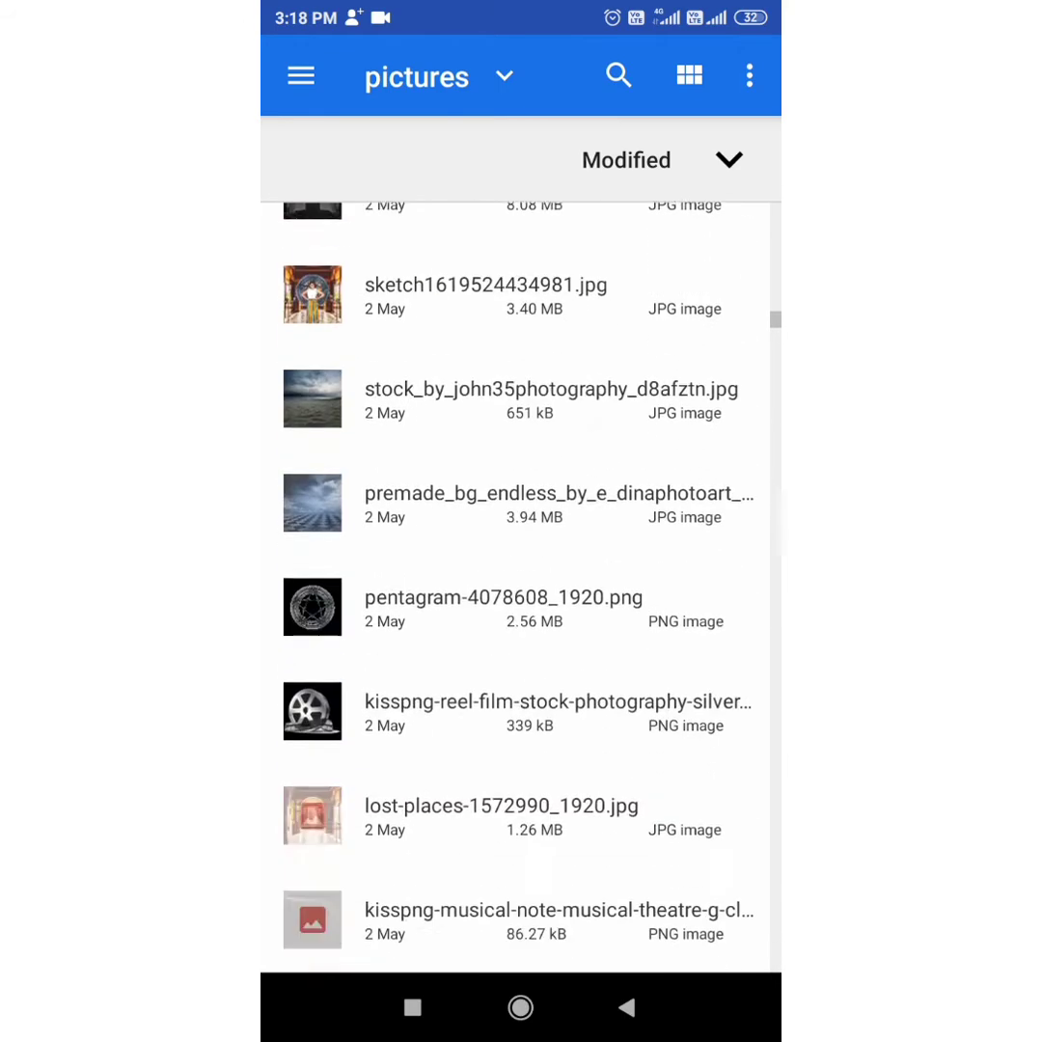
pyautogui.scroll(-2, 521, 579)
pyautogui.scroll(-2, 521, 578)
pyautogui.scroll(-2, 521, 579)
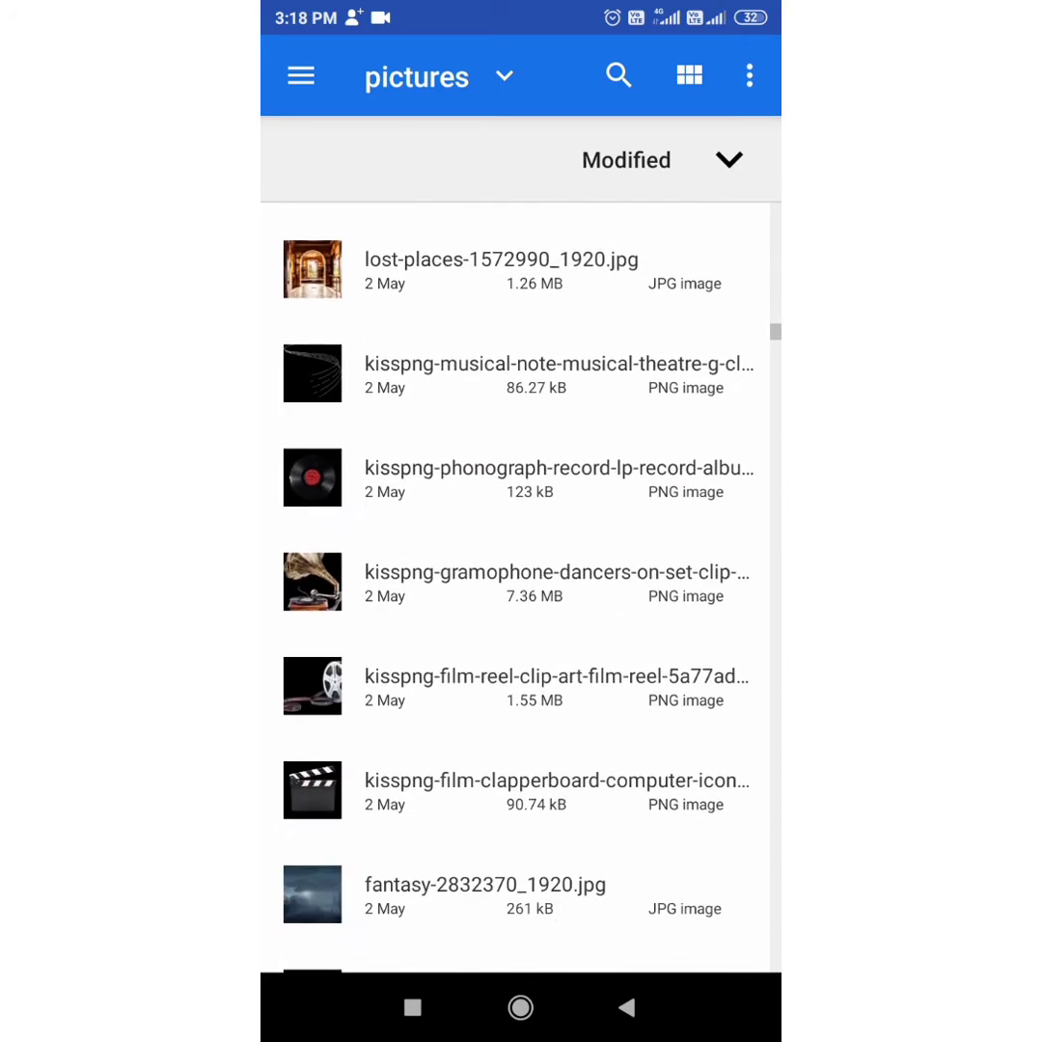
pyautogui.click(521, 687)
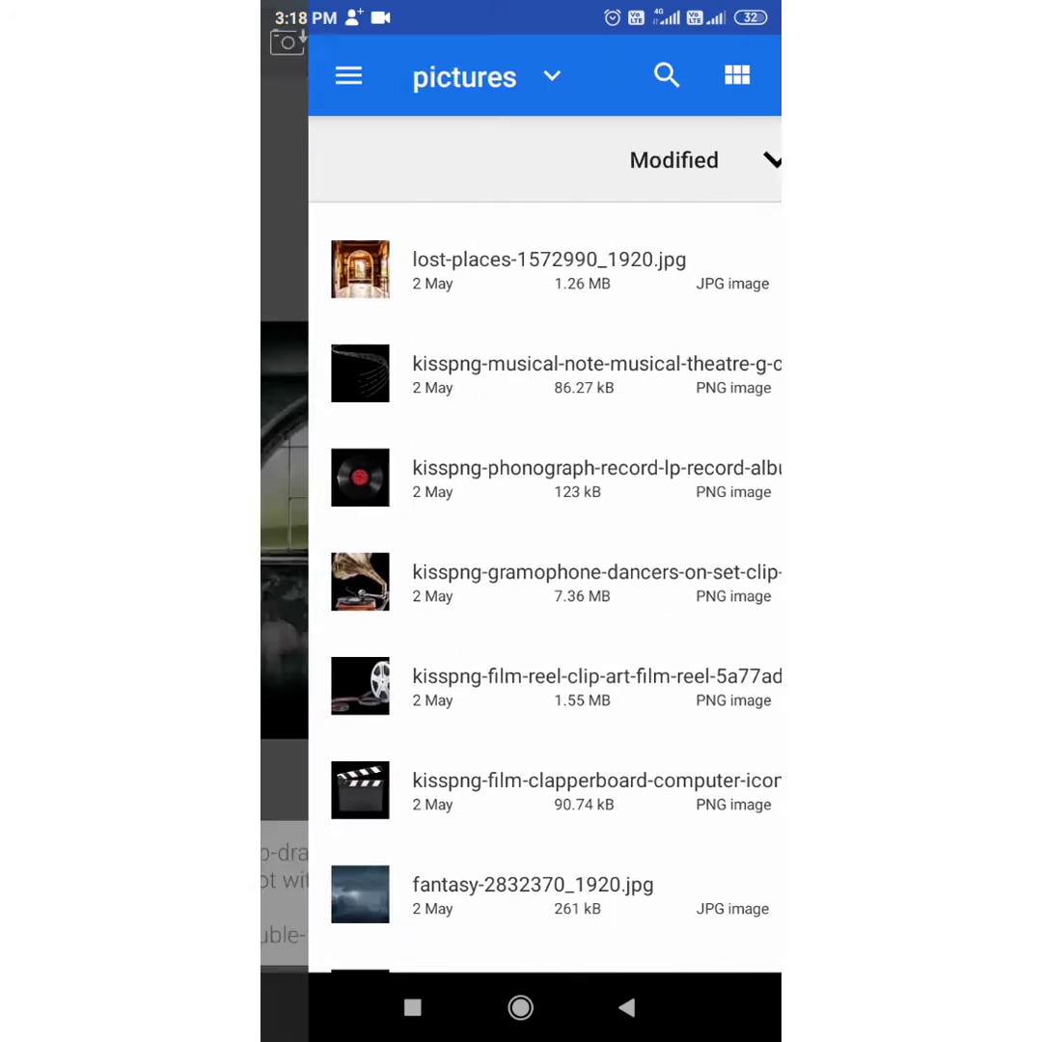
# Shrink the film reel to about 21% on the left window sill and confirm.
pyautogui.moveTo(560, 520)
pyautogui.mouseDown()
pyautogui.moveTo(425, 500)
pyautogui.moveTo(410, 530)
pyautogui.mouseUp()
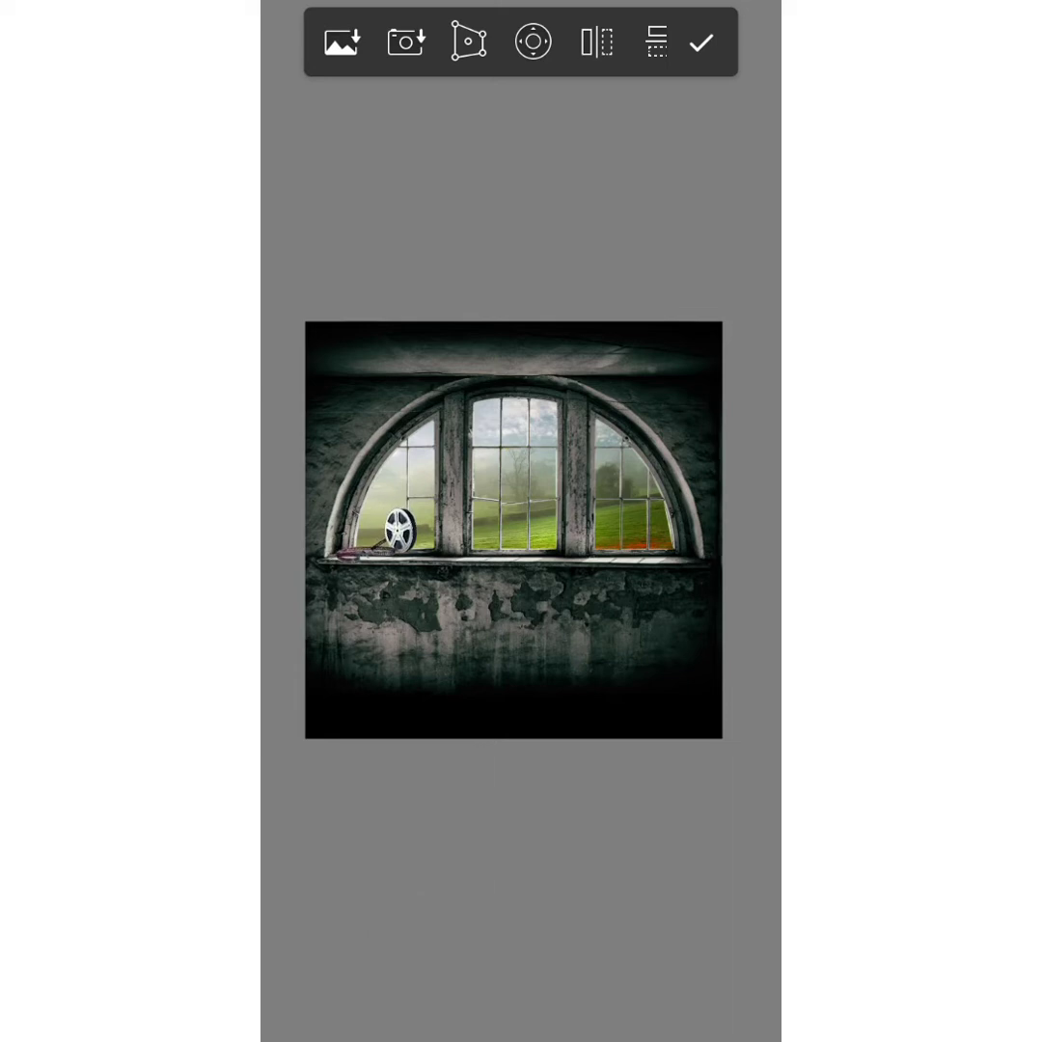
pyautogui.moveTo(399, 529); pyautogui.dragTo(402, 529)
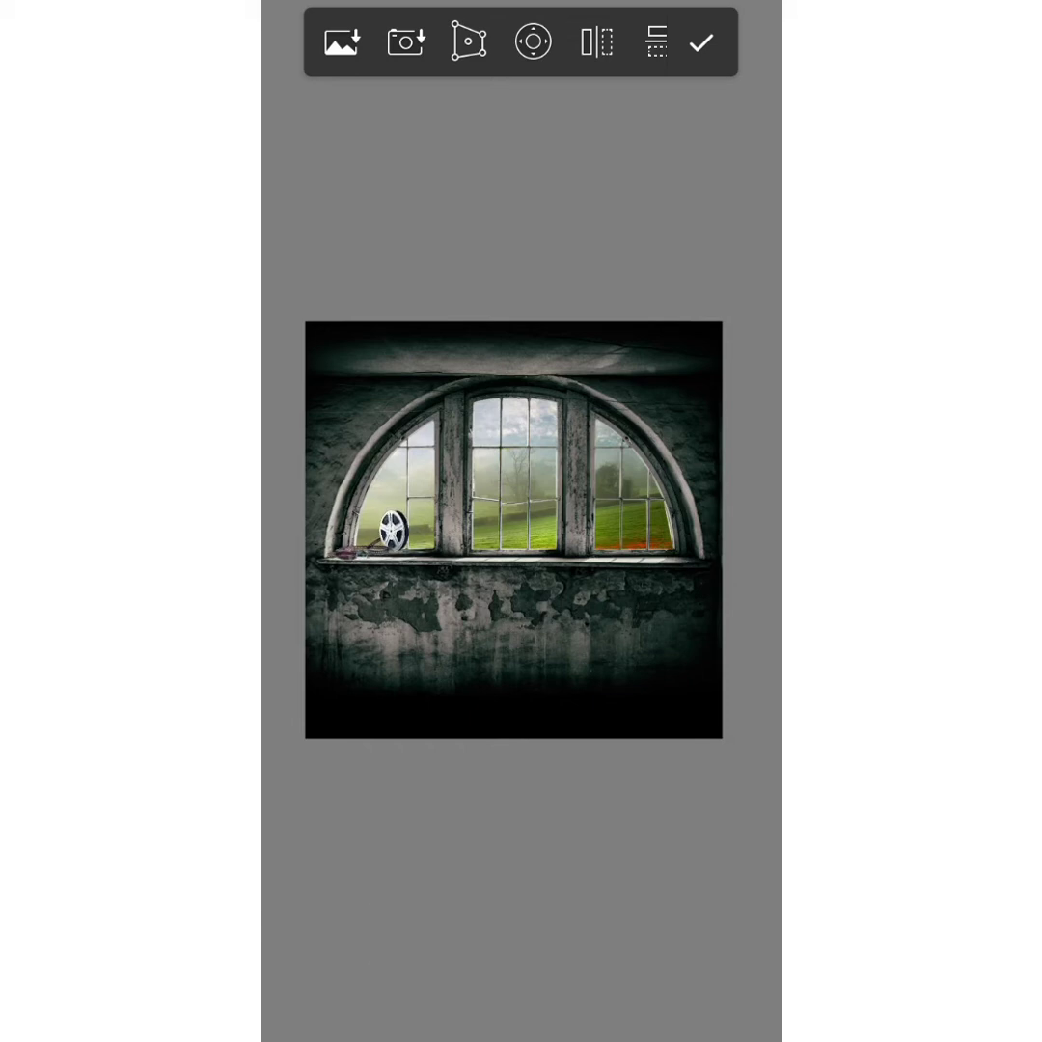
pyautogui.click(701, 41)
pyautogui.click(629, 32)
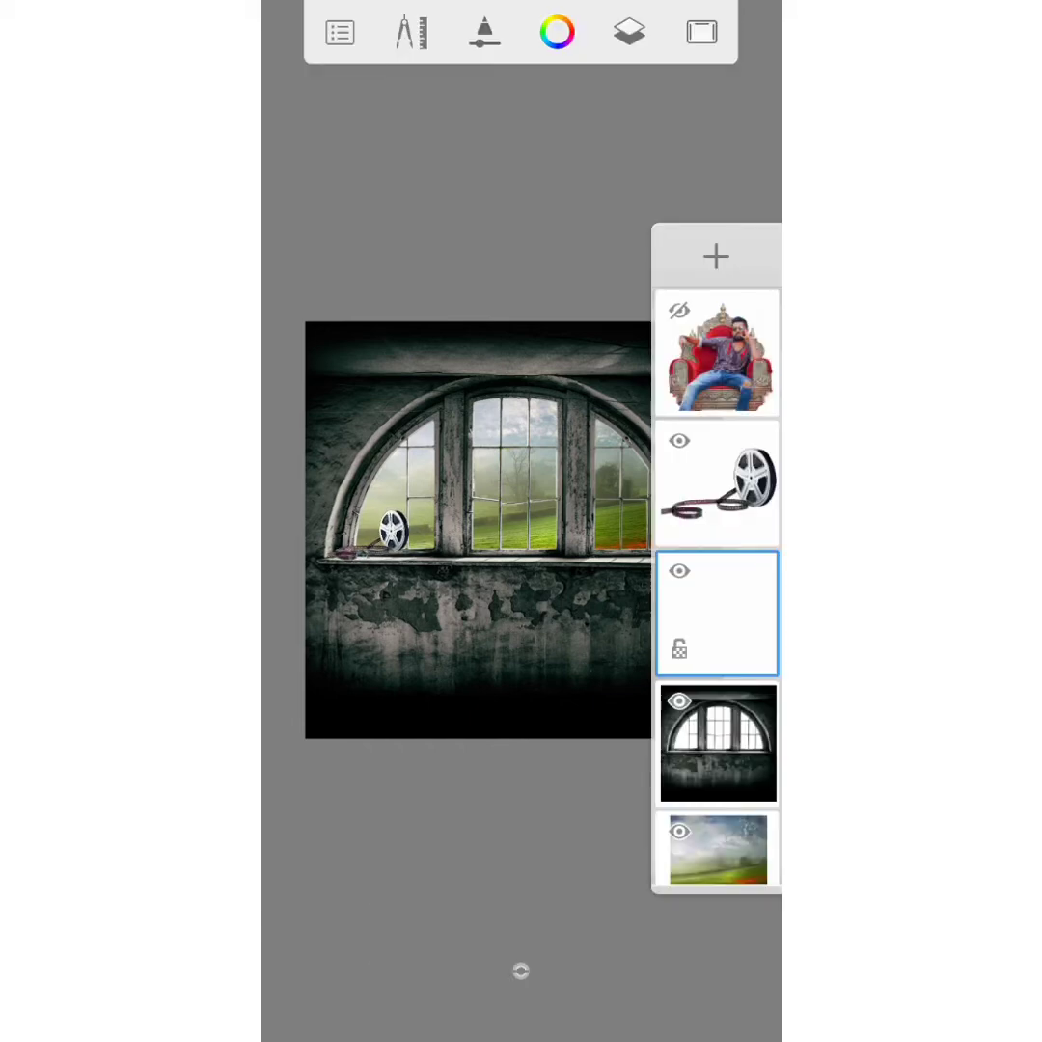
# Start another image import and open the Images > pictures folder.
pyautogui.click(628, 32)
pyautogui.click(411, 32)
pyautogui.click(510, 221)
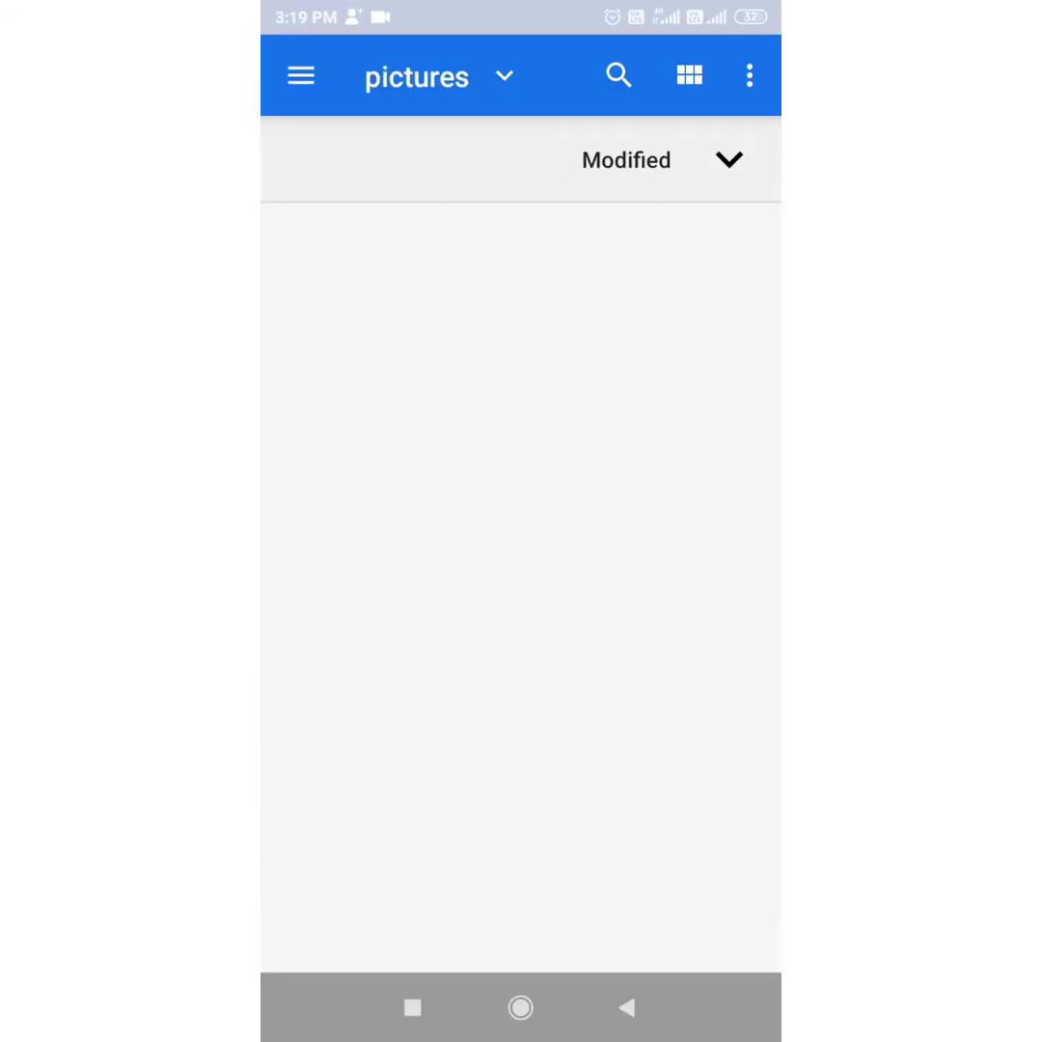
pyautogui.click(301, 76)
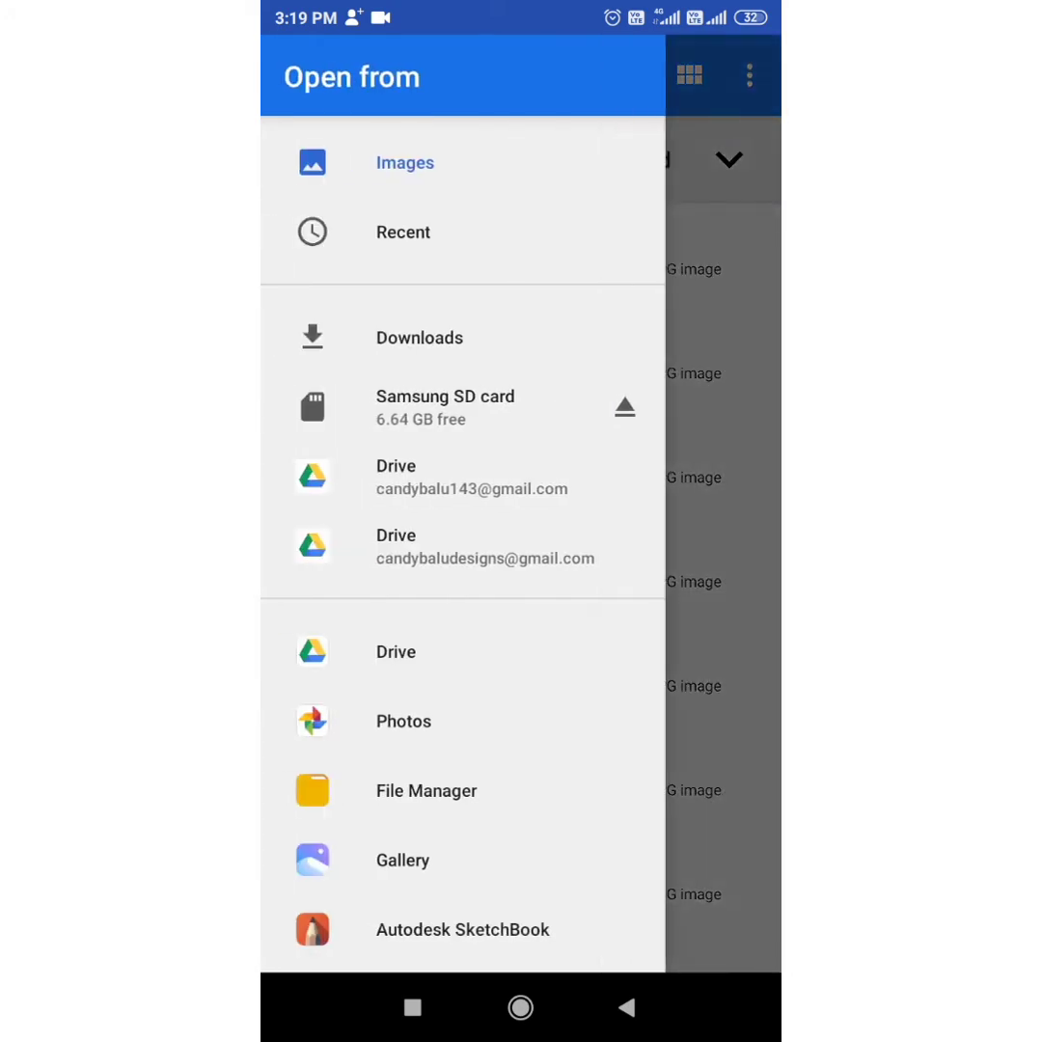
pyautogui.click(386, 96)
pyautogui.scroll(-3, 520, 579)
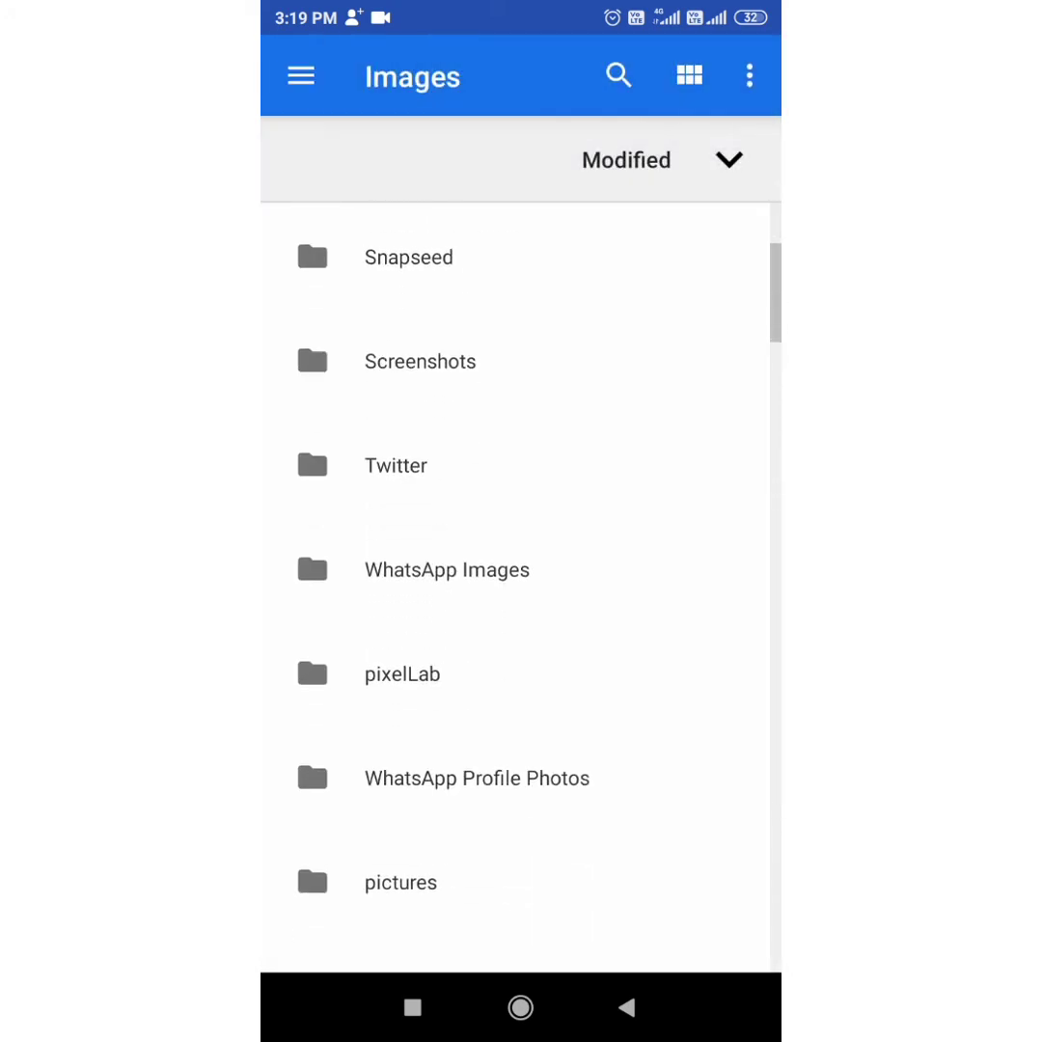
pyautogui.scroll(-2, 521, 579)
pyautogui.click(414, 663)
# Scroll to the vintage gramophone PNG and insert it at 41% scale.
pyautogui.scroll(-2, 521, 579)
pyautogui.scroll(-3, 521, 578)
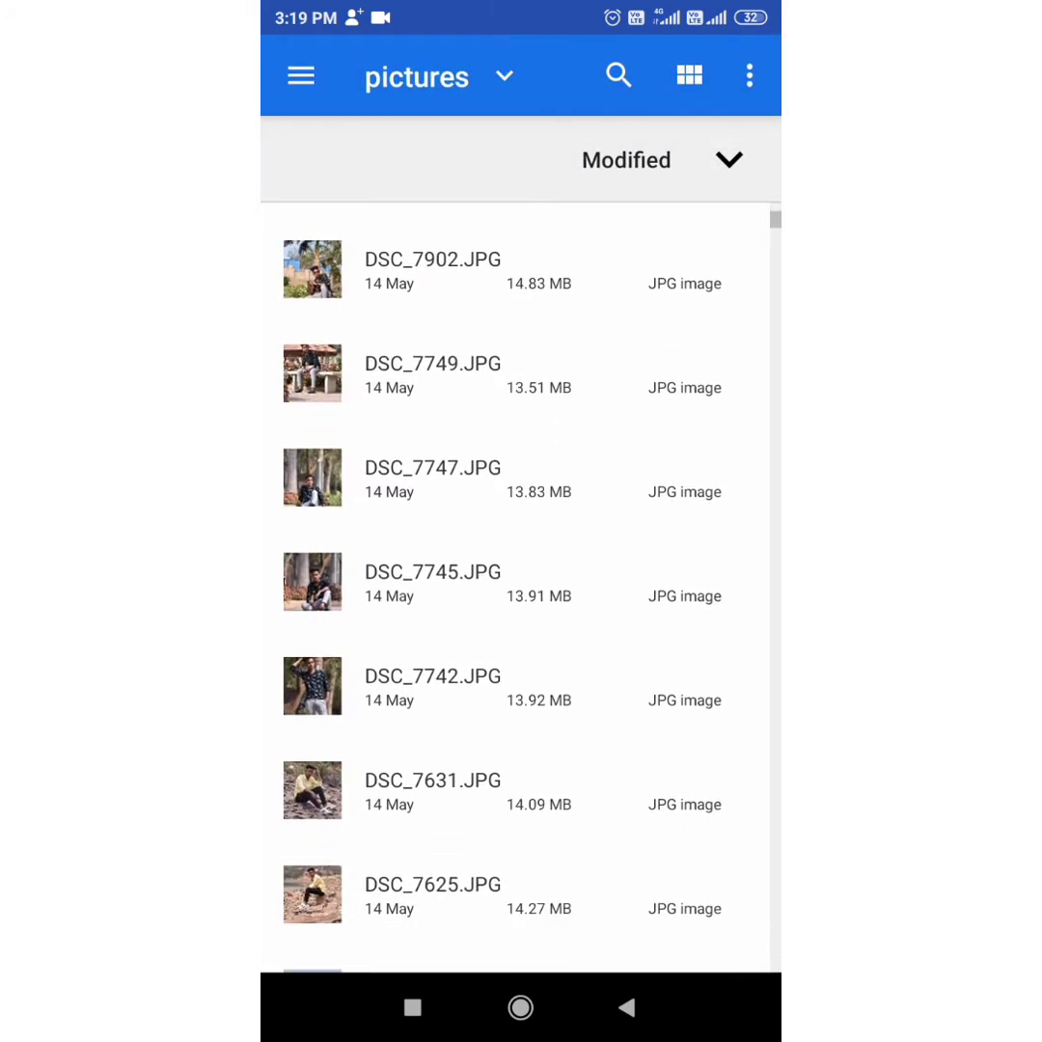
pyautogui.scroll(-5, 521, 578)
pyautogui.scroll(-4, 521, 579)
pyautogui.scroll(-5, 520, 578)
pyautogui.scroll(-5, 521, 578)
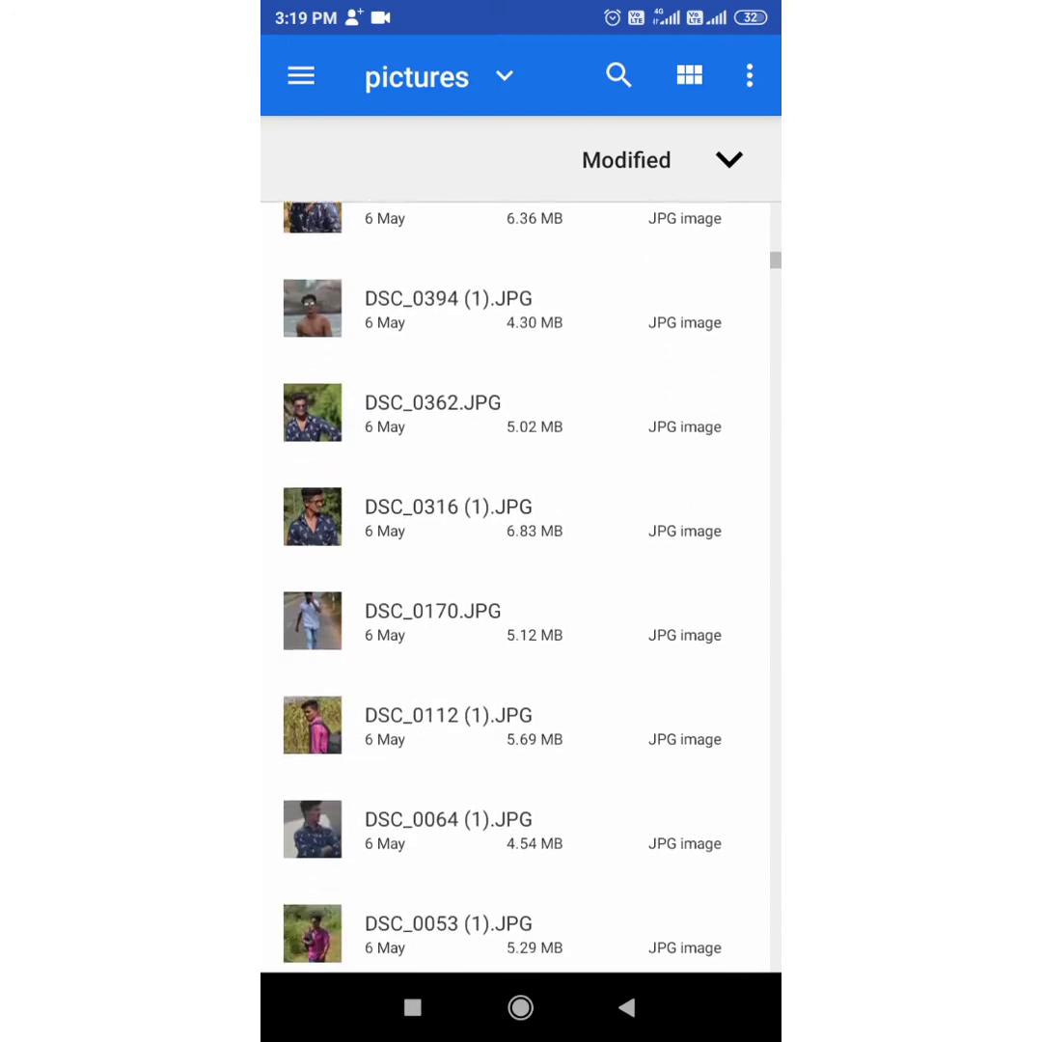
pyautogui.scroll(-3, 521, 579)
pyautogui.scroll(-3, 520, 579)
pyautogui.scroll(-4, 521, 579)
pyautogui.scroll(-2, 521, 579)
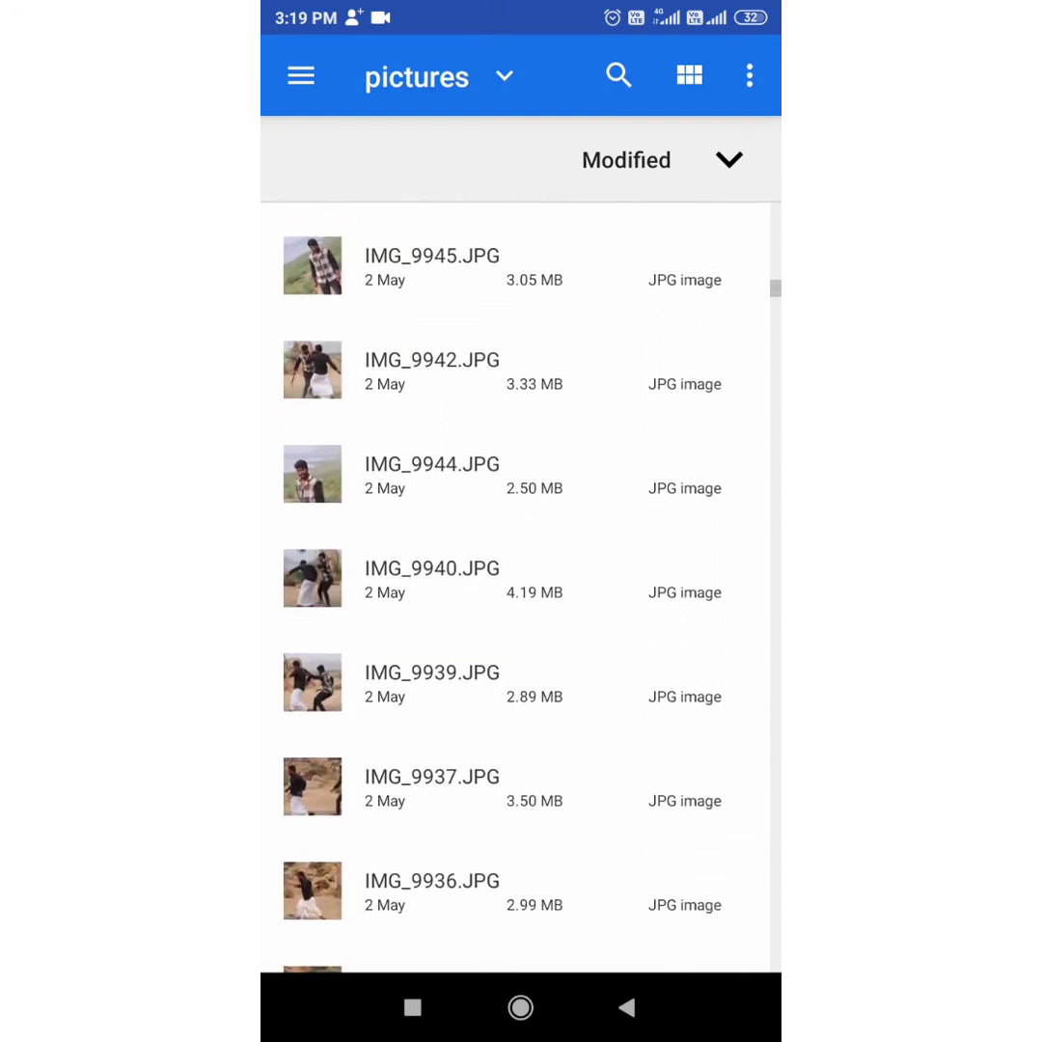
pyautogui.scroll(-4, 521, 579)
pyautogui.scroll(-4, 521, 579)
pyautogui.scroll(-4, 521, 579)
pyautogui.scroll(-1, 521, 579)
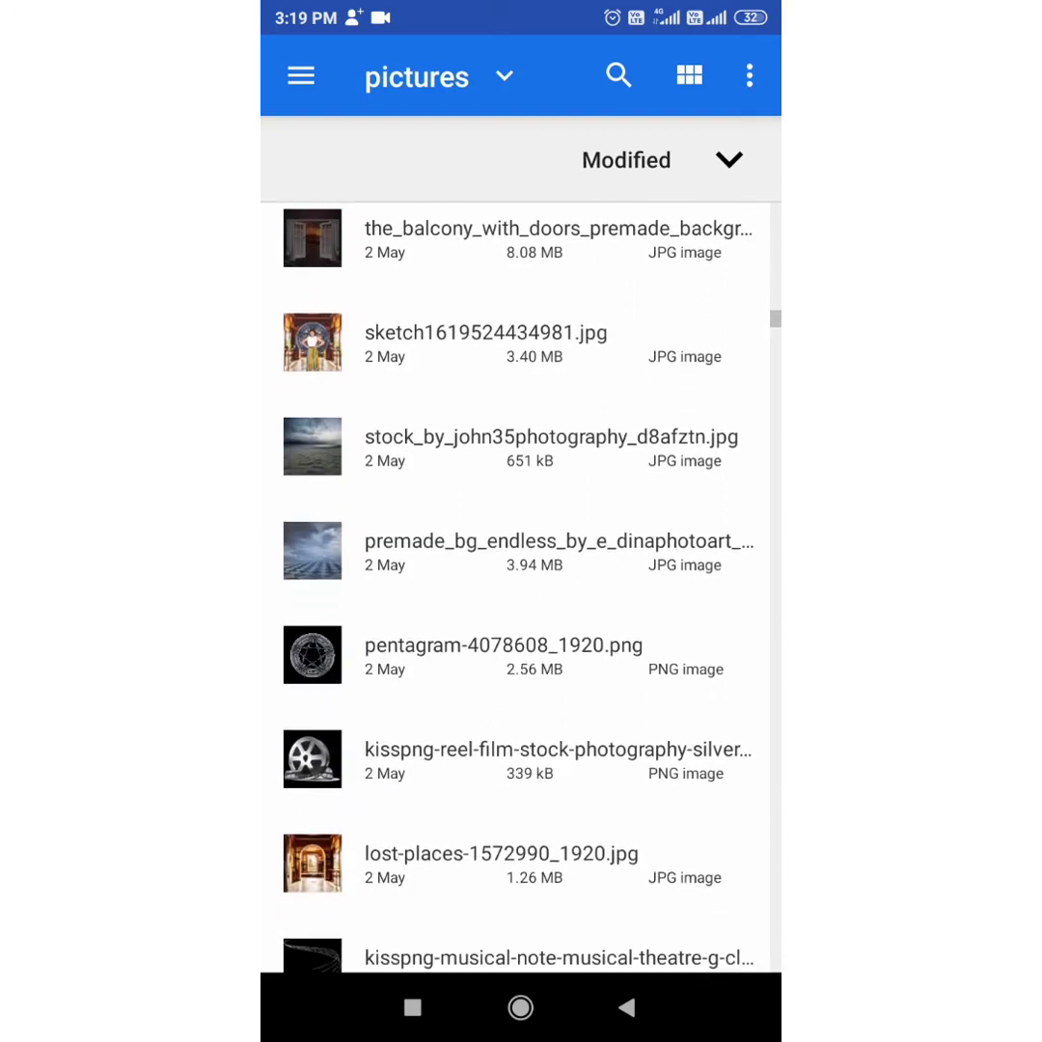
pyautogui.scroll(-3, 521, 579)
pyautogui.scroll(-2, 521, 578)
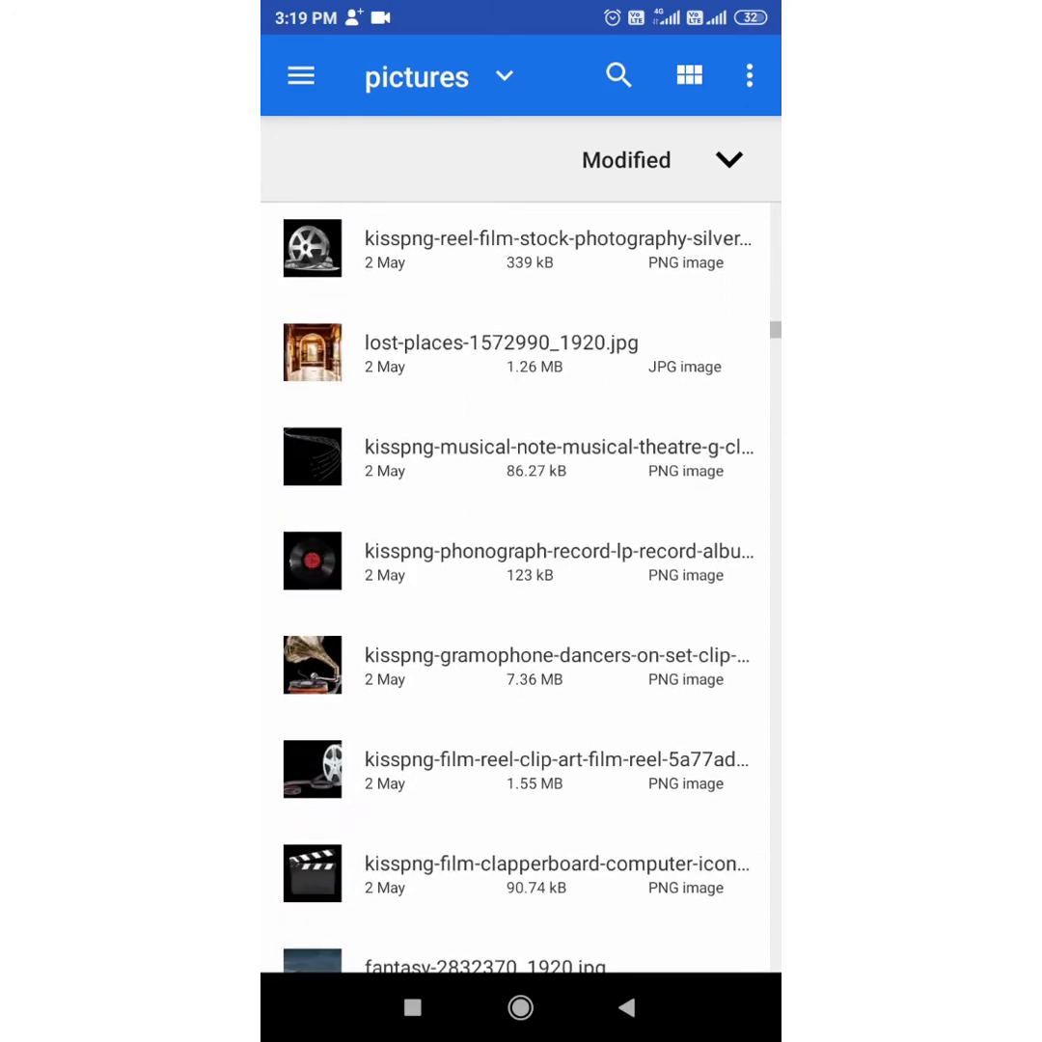
pyautogui.click(557, 665)
pyautogui.scroll(-2, 521, 530)
# Shrink the gramophone to 16%, move it to the right window sill, and commit.
pyautogui.scroll(-2, 521, 531)
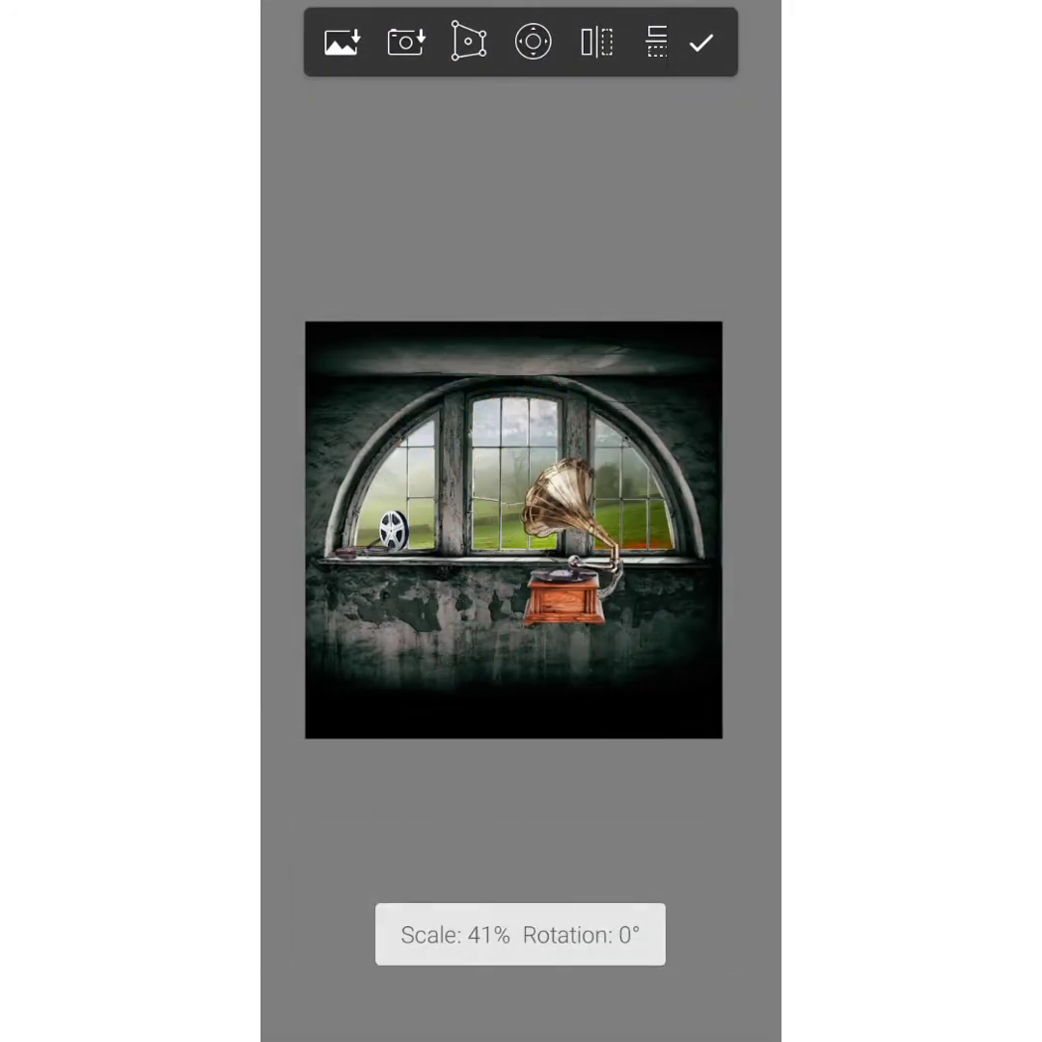
pyautogui.scroll(-1, 570, 545)
pyautogui.scroll(-3, 569, 545)
pyautogui.scroll(-2, 574, 540)
pyautogui.scroll(-1, 579, 535)
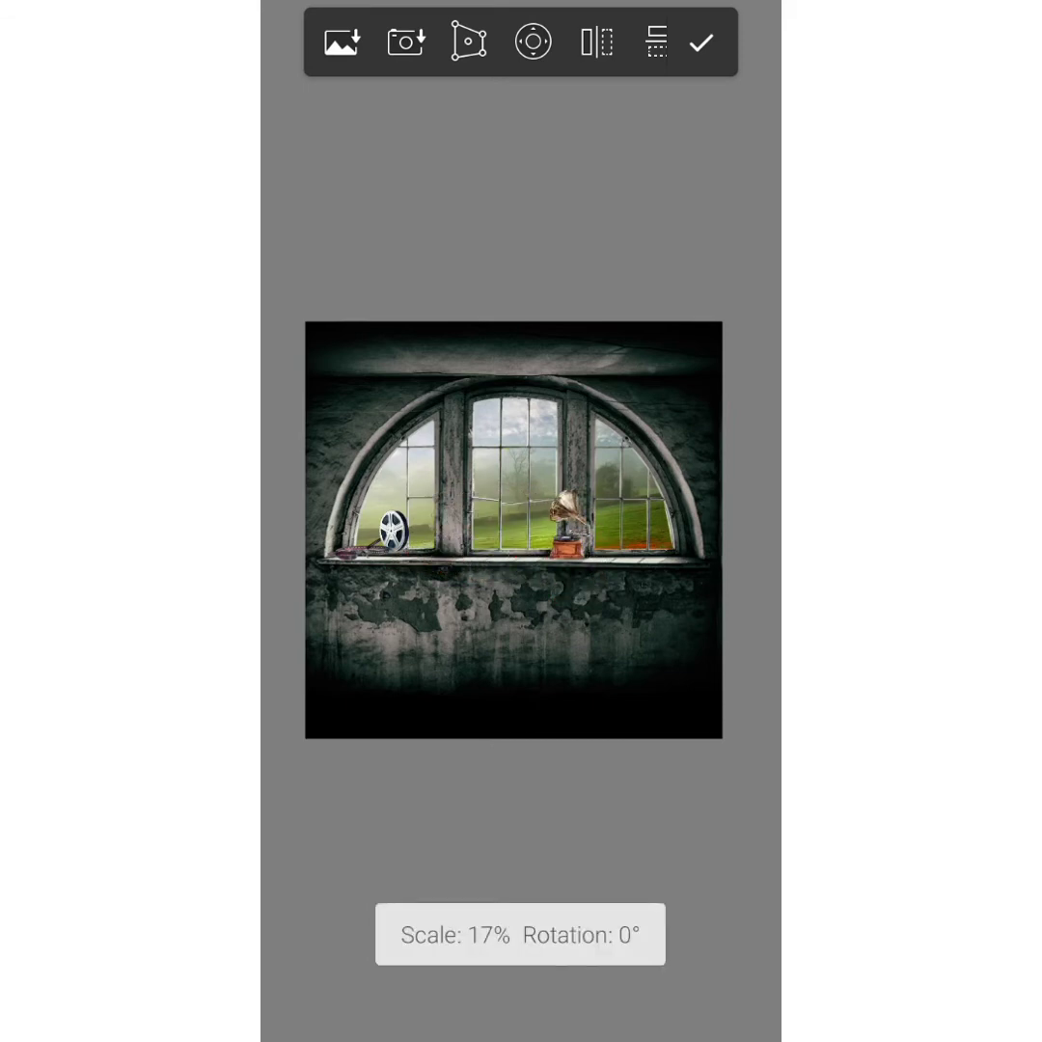
pyautogui.moveTo(613, 526); pyautogui.dragTo(659, 526)
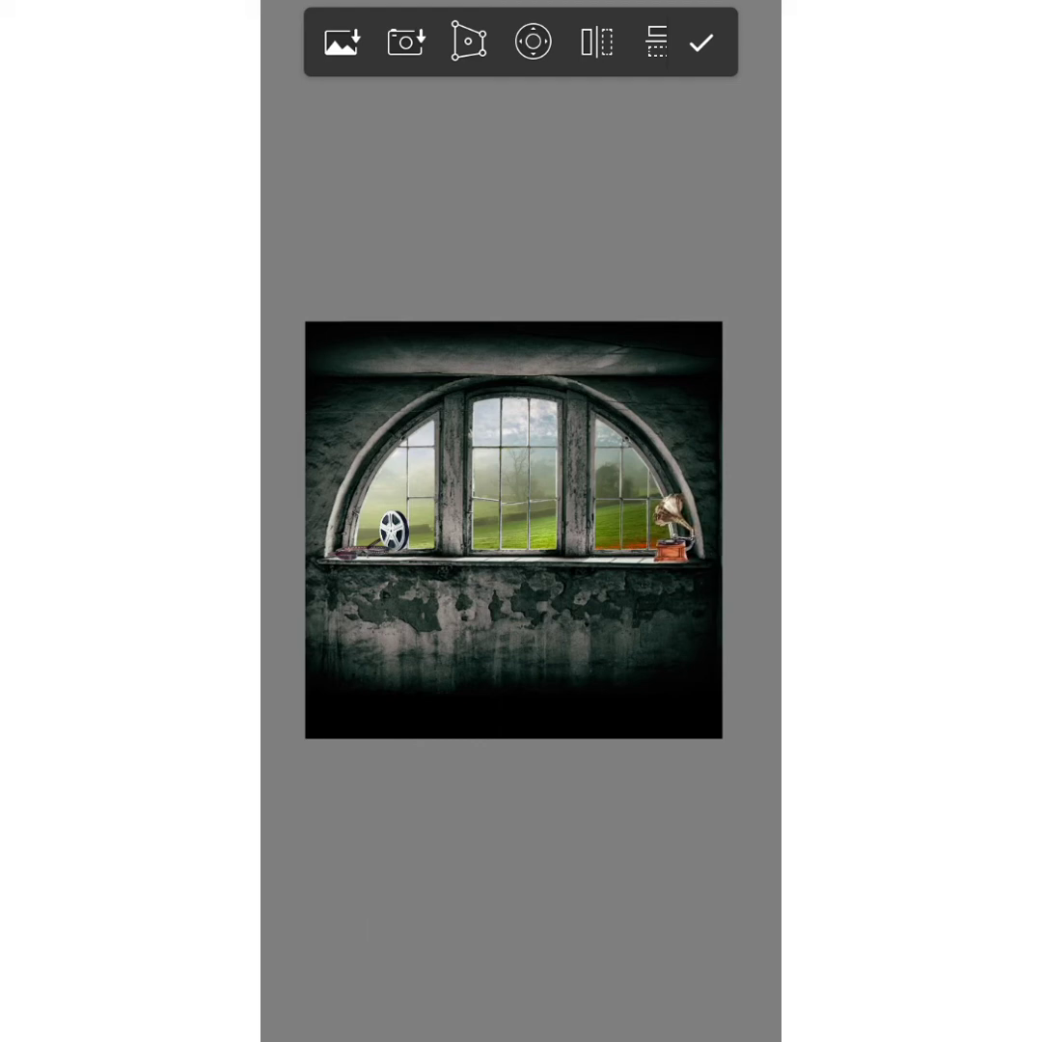
pyautogui.click(701, 41)
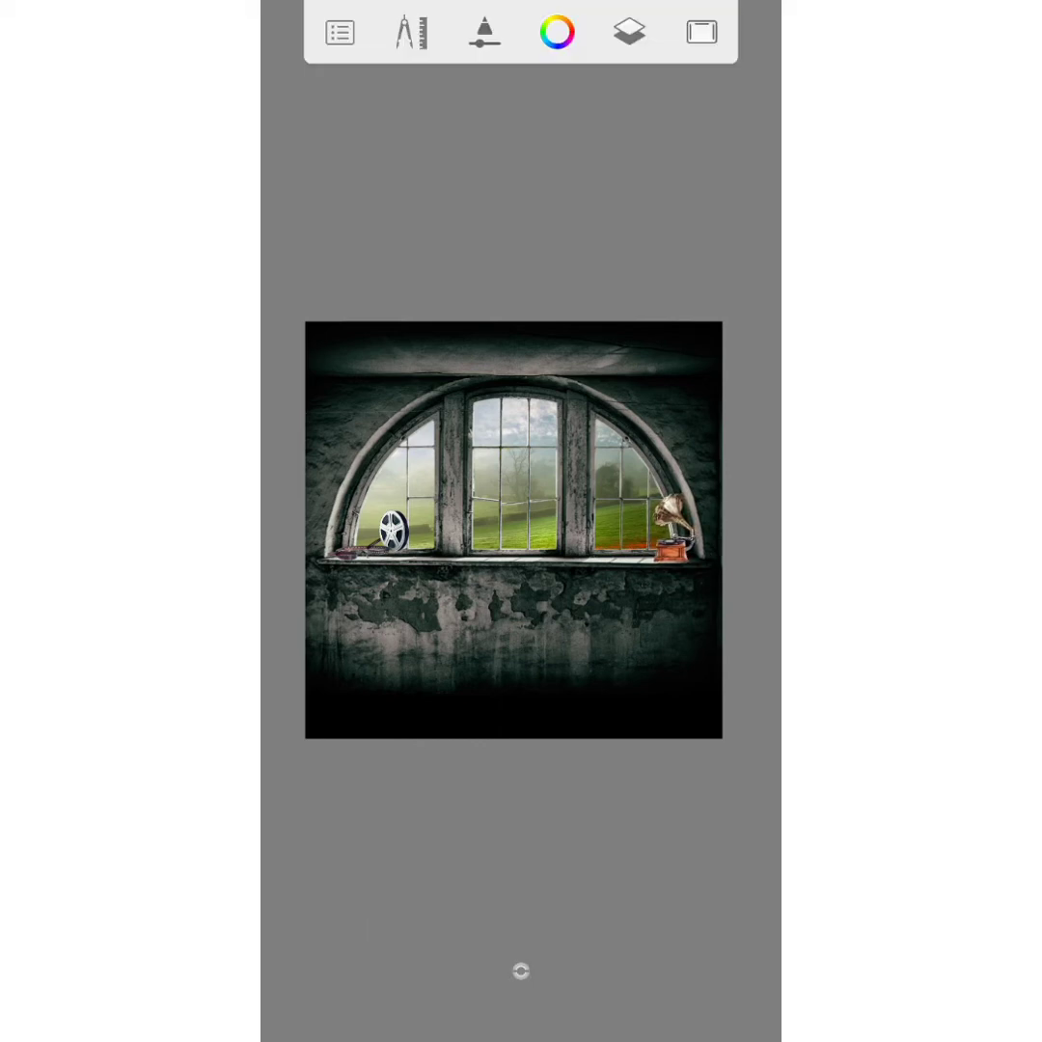
# Unhide the man-on-throne layer and move the empty layer to the top of the stack.
pyautogui.click(629, 31)
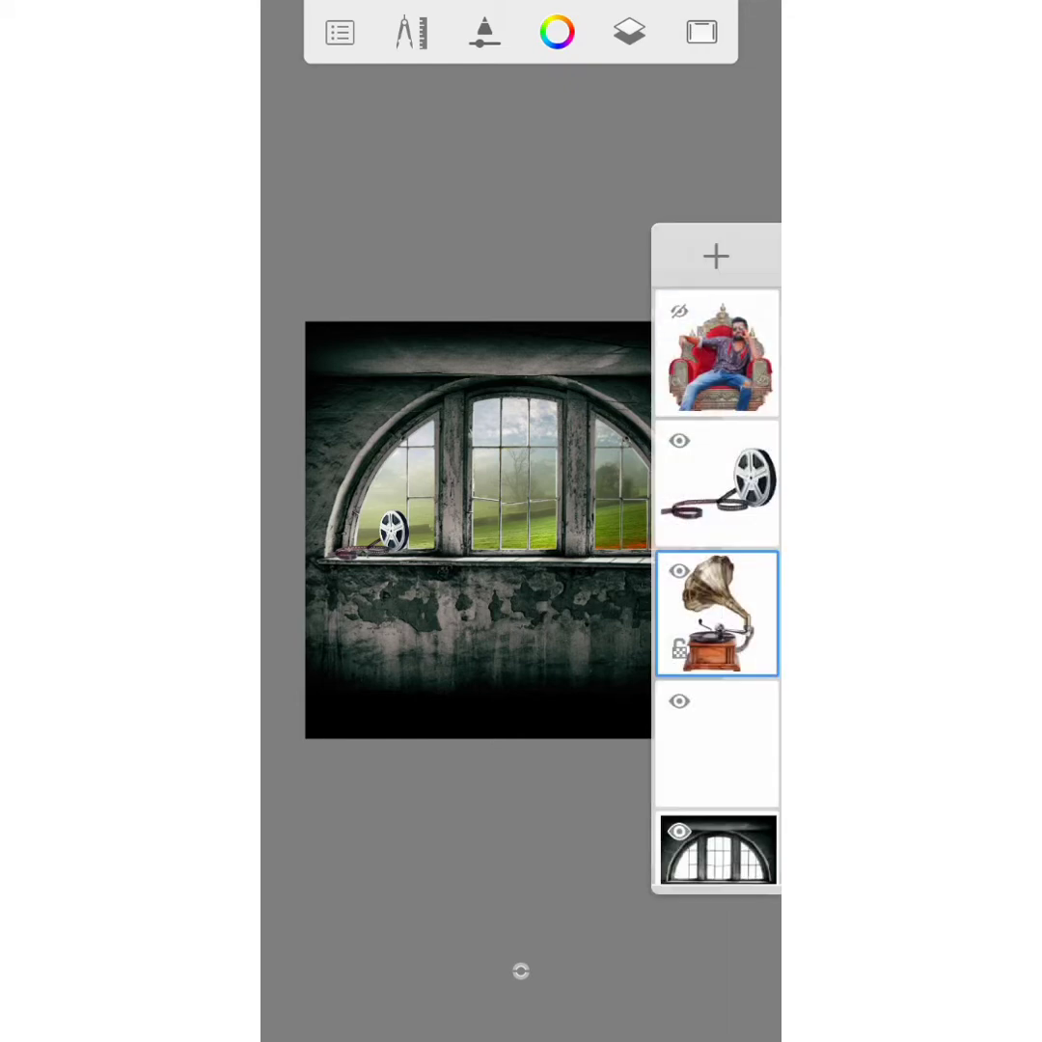
pyautogui.click(679, 311)
pyautogui.moveTo(715, 743); pyautogui.dragTo(715, 352)
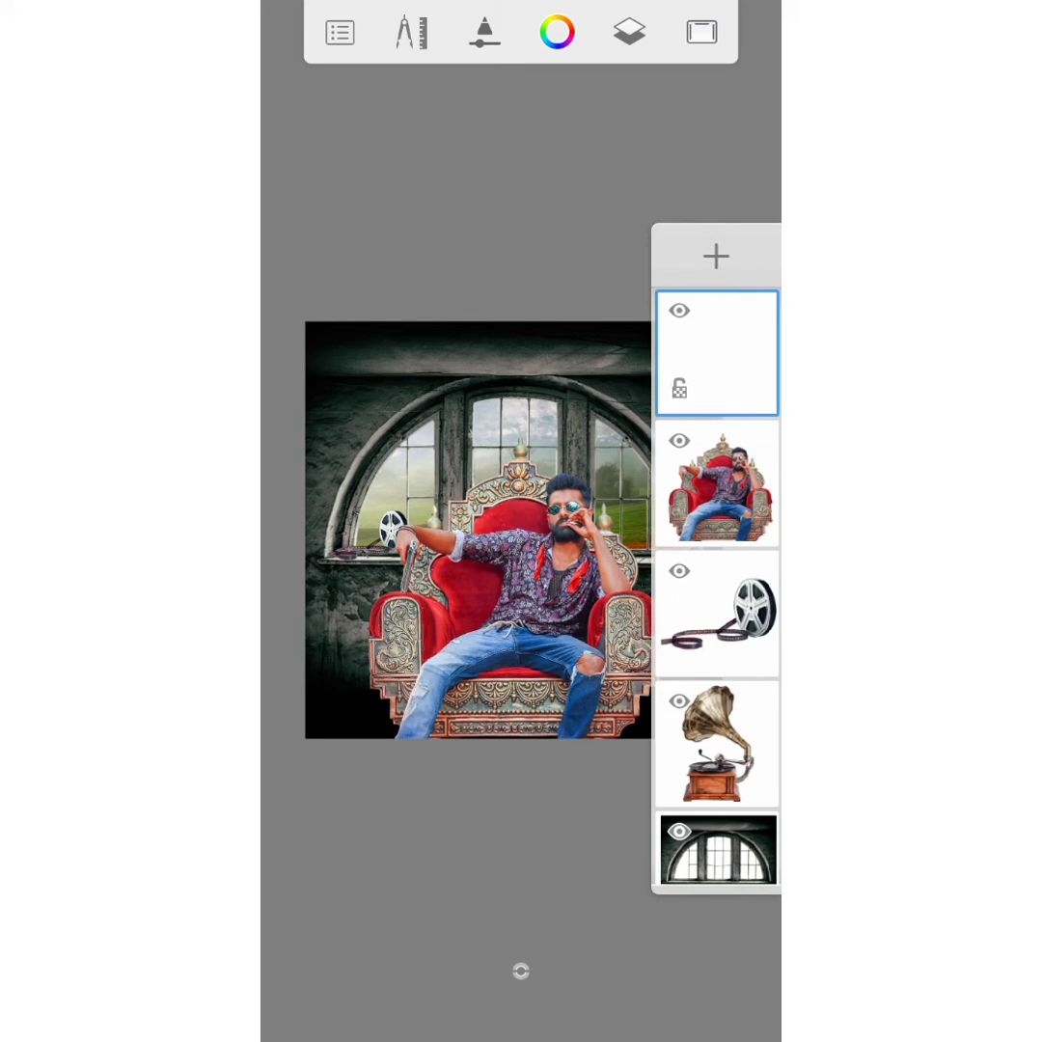
pyautogui.click(521, 972)
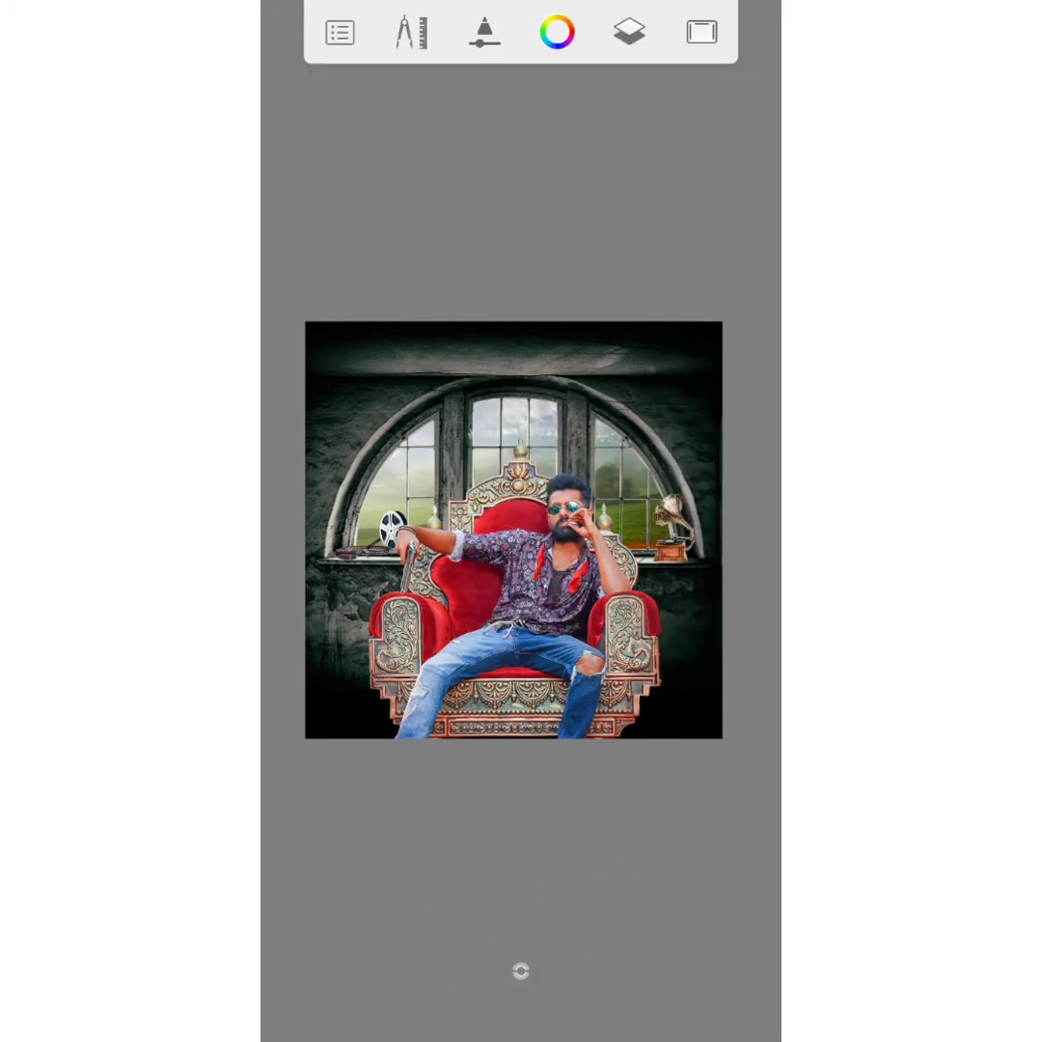
pyautogui.scroll(2, 521, 530)
pyautogui.scroll(2, 521, 531)
pyautogui.scroll(1, 521, 531)
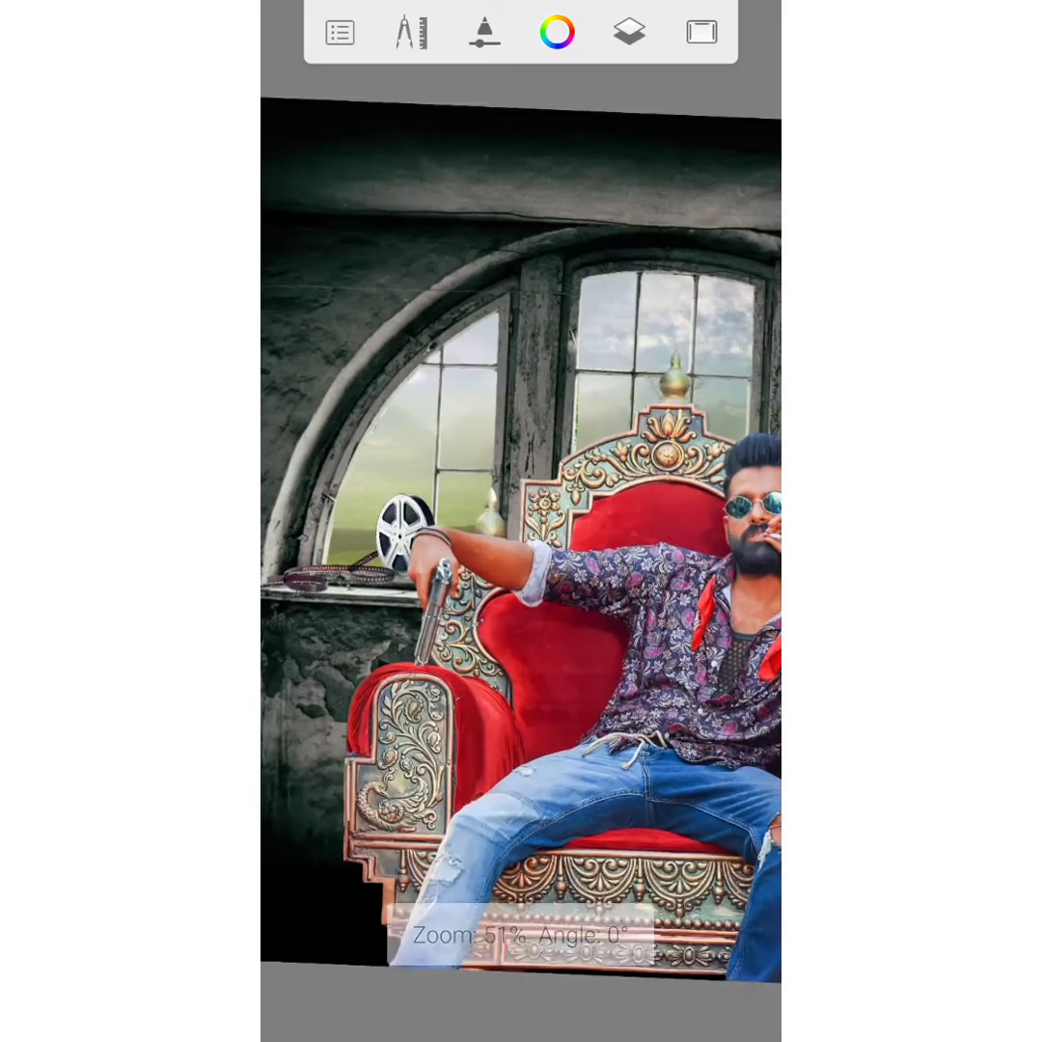
pyautogui.scroll(1, 521, 530)
pyautogui.scroll(2, 521, 530)
pyautogui.scroll(1, 521, 531)
pyautogui.scroll(1, 521, 531)
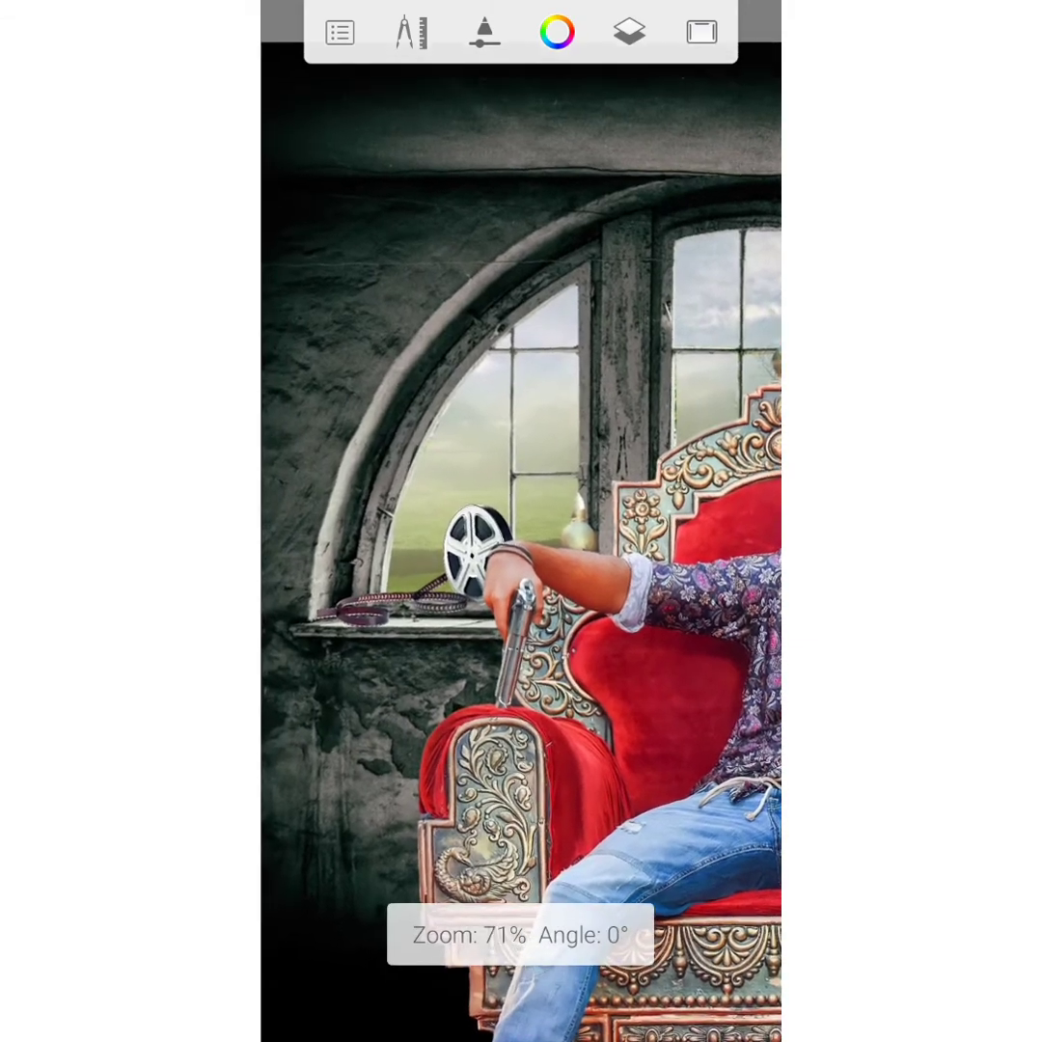
# Scale the film-reel layer to about 90% and nudge it left onto the window sill.
pyautogui.click(629, 32)
pyautogui.click(716, 617)
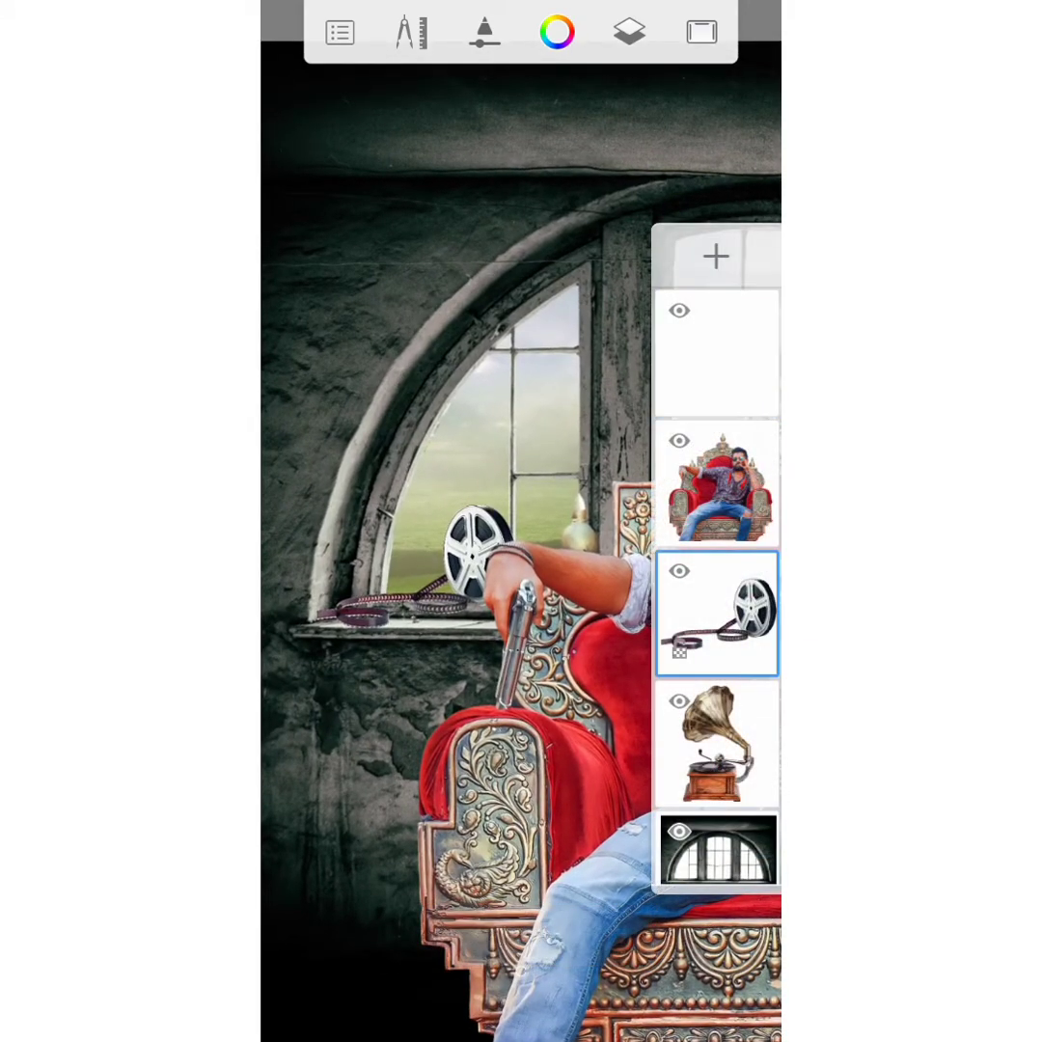
pyautogui.click(629, 33)
pyautogui.click(411, 33)
pyautogui.click(517, 105)
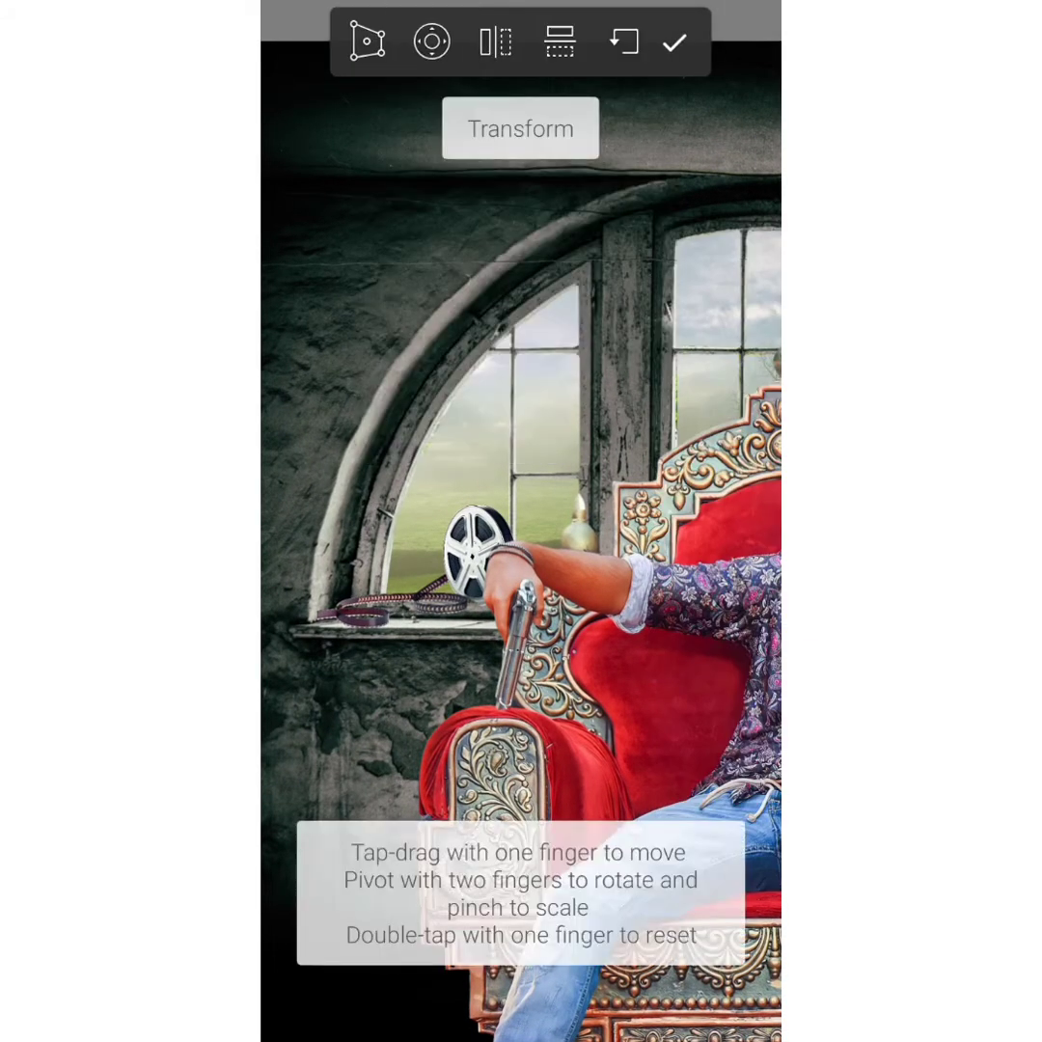
pyautogui.scroll(-2, 470, 554)
pyautogui.scroll(-1, 463, 567)
pyautogui.moveTo(461, 569); pyautogui.dragTo(442, 562)
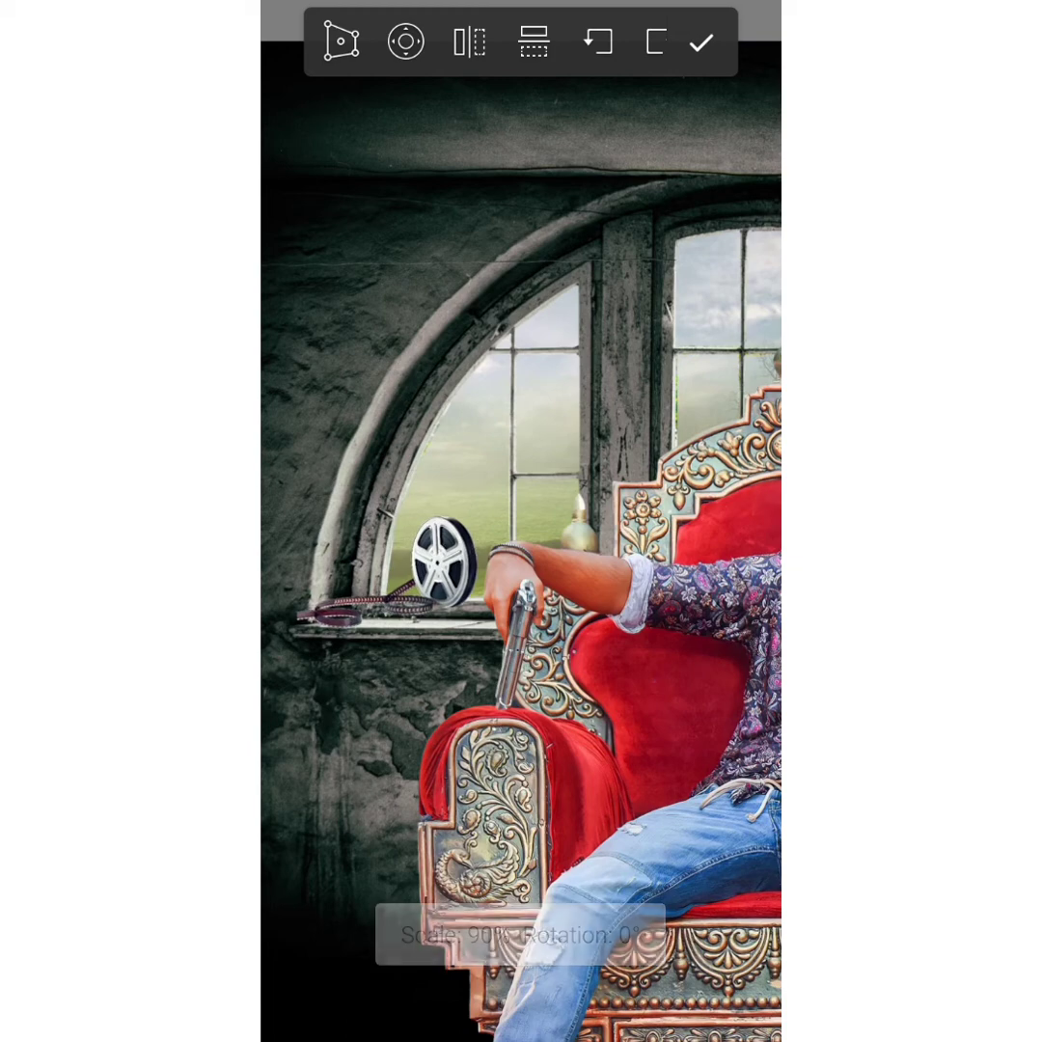
pyautogui.click(702, 41)
# Zoom around and preview the composite full screen to check the layout.
pyautogui.scroll(-1, 521, 520)
pyautogui.scroll(-2, 521, 521)
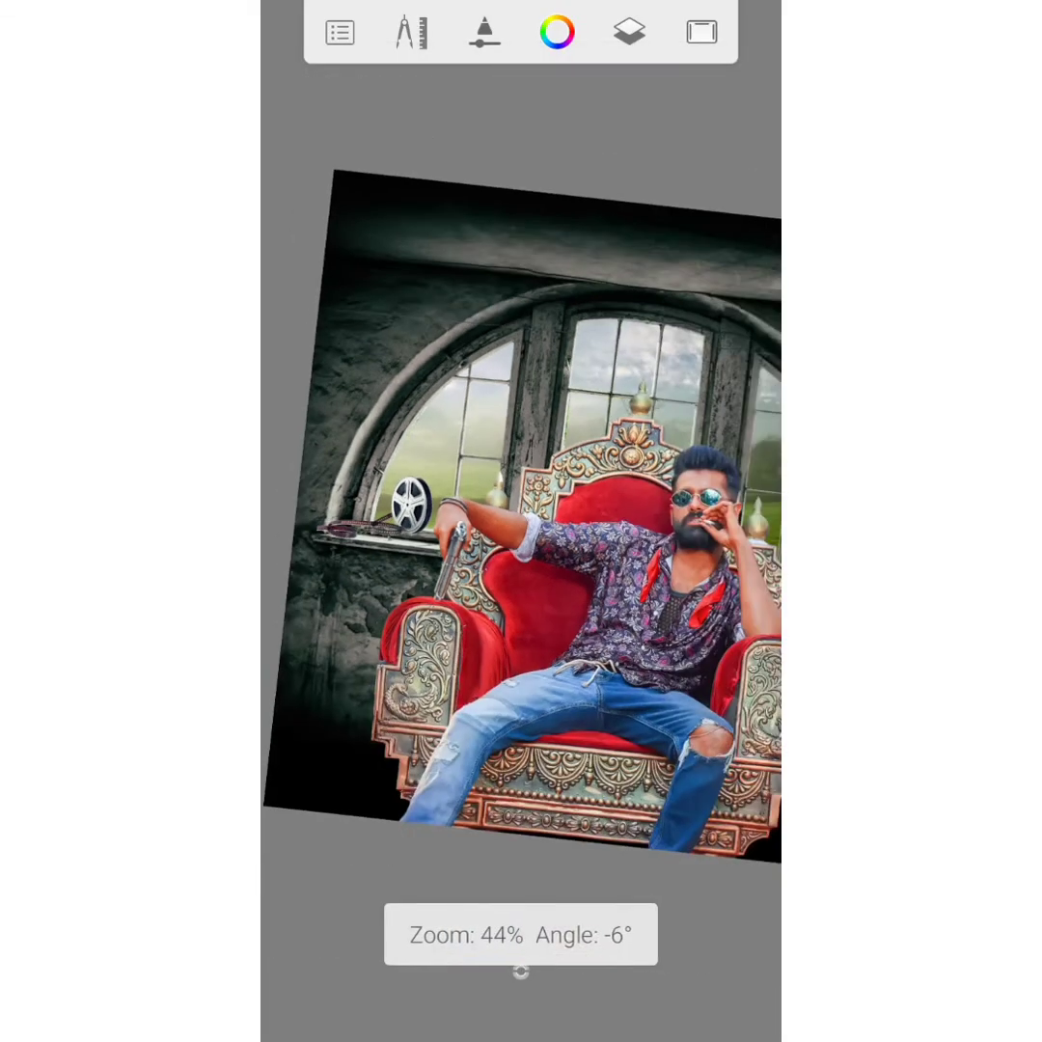
pyautogui.scroll(-1, 521, 521)
pyautogui.scroll(-1, 521, 521)
pyautogui.scroll(-1, 521, 569)
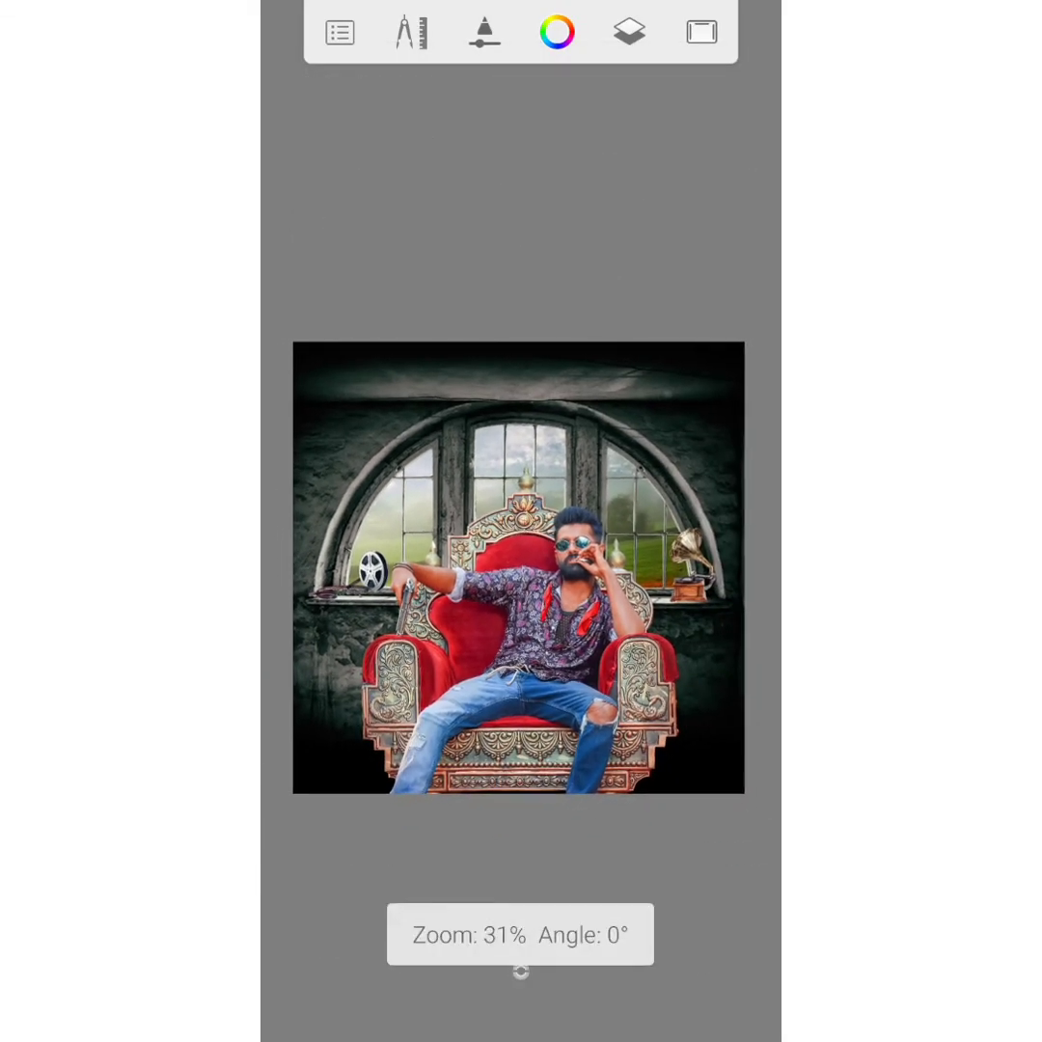
pyautogui.scroll(-1, 521, 569)
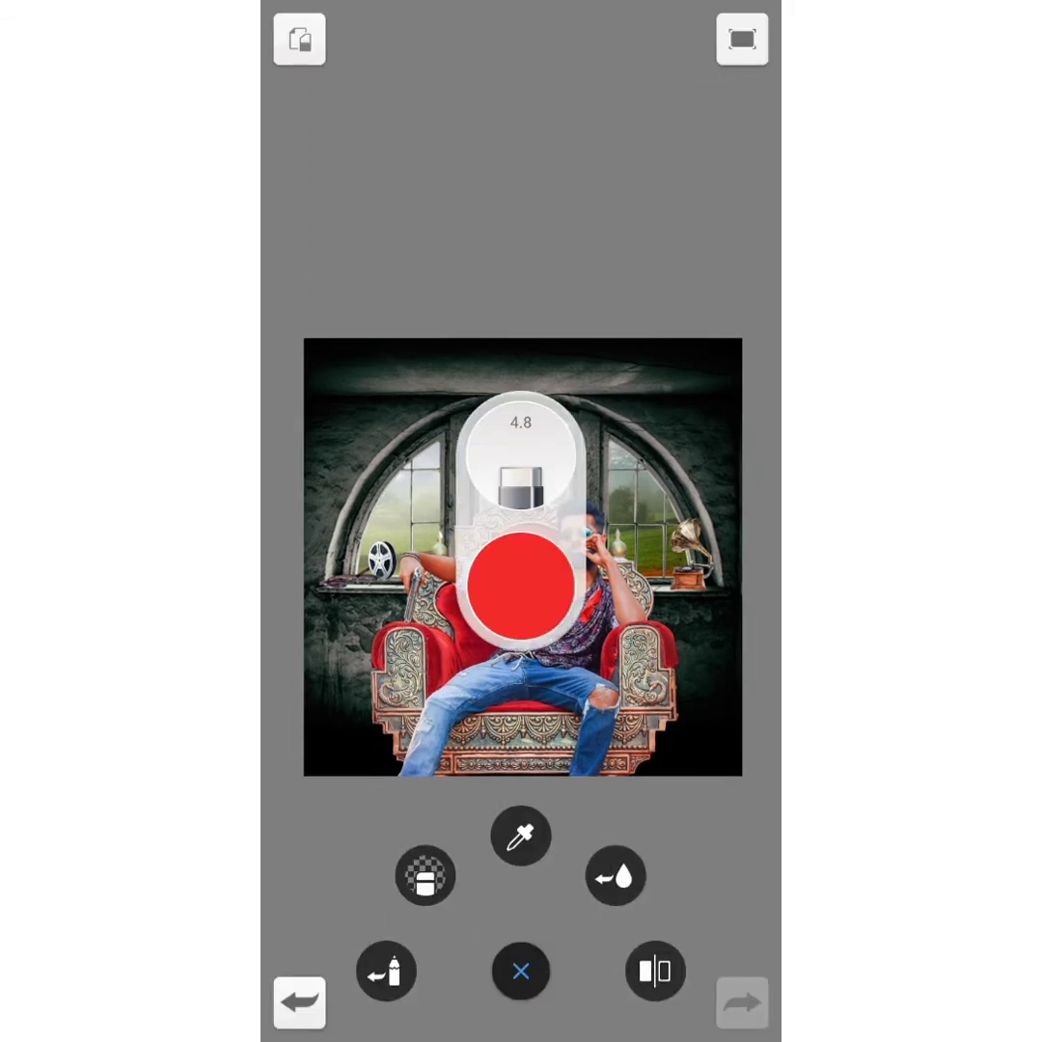
pyautogui.scroll(2, 521, 569)
pyautogui.scroll(1, 521, 569)
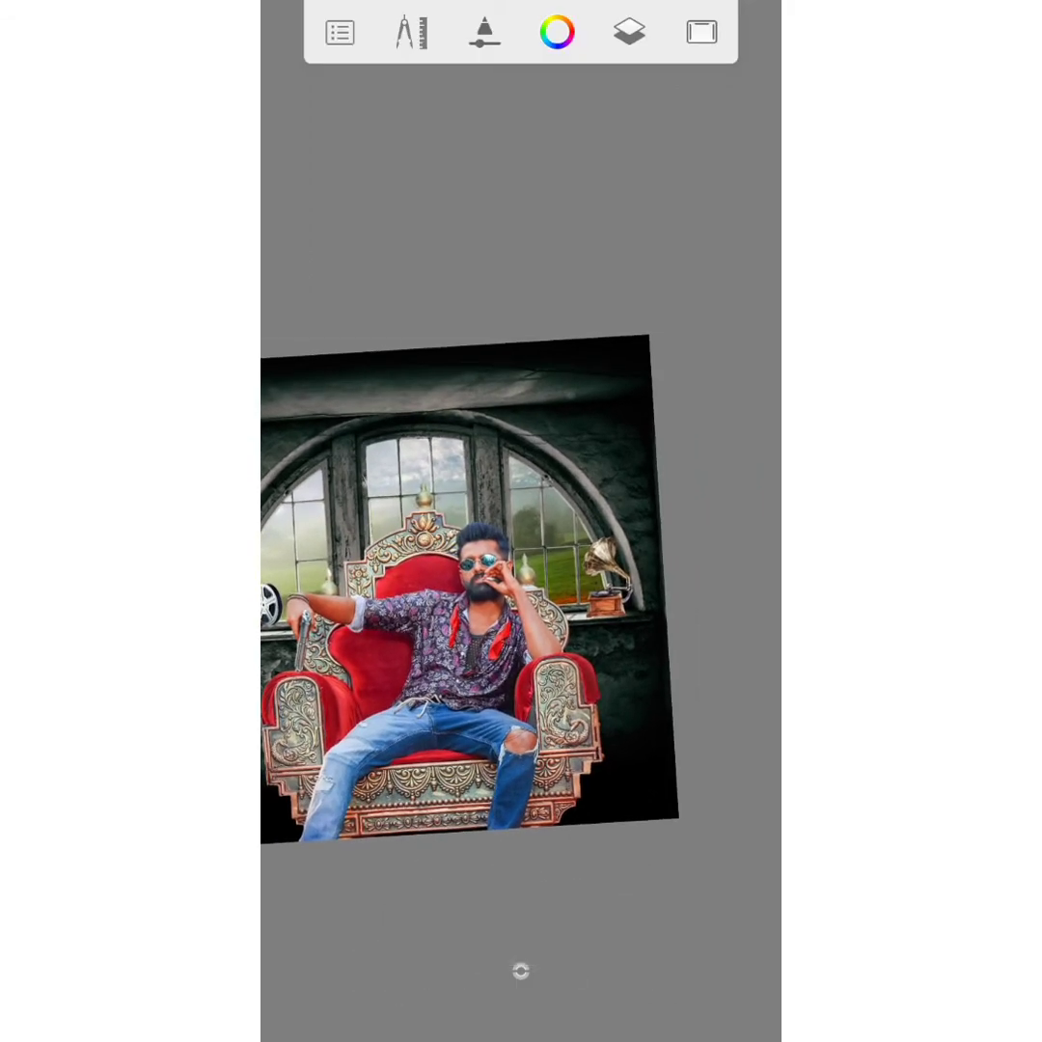
pyautogui.scroll(-1, 521, 569)
pyautogui.scroll(-1, 521, 569)
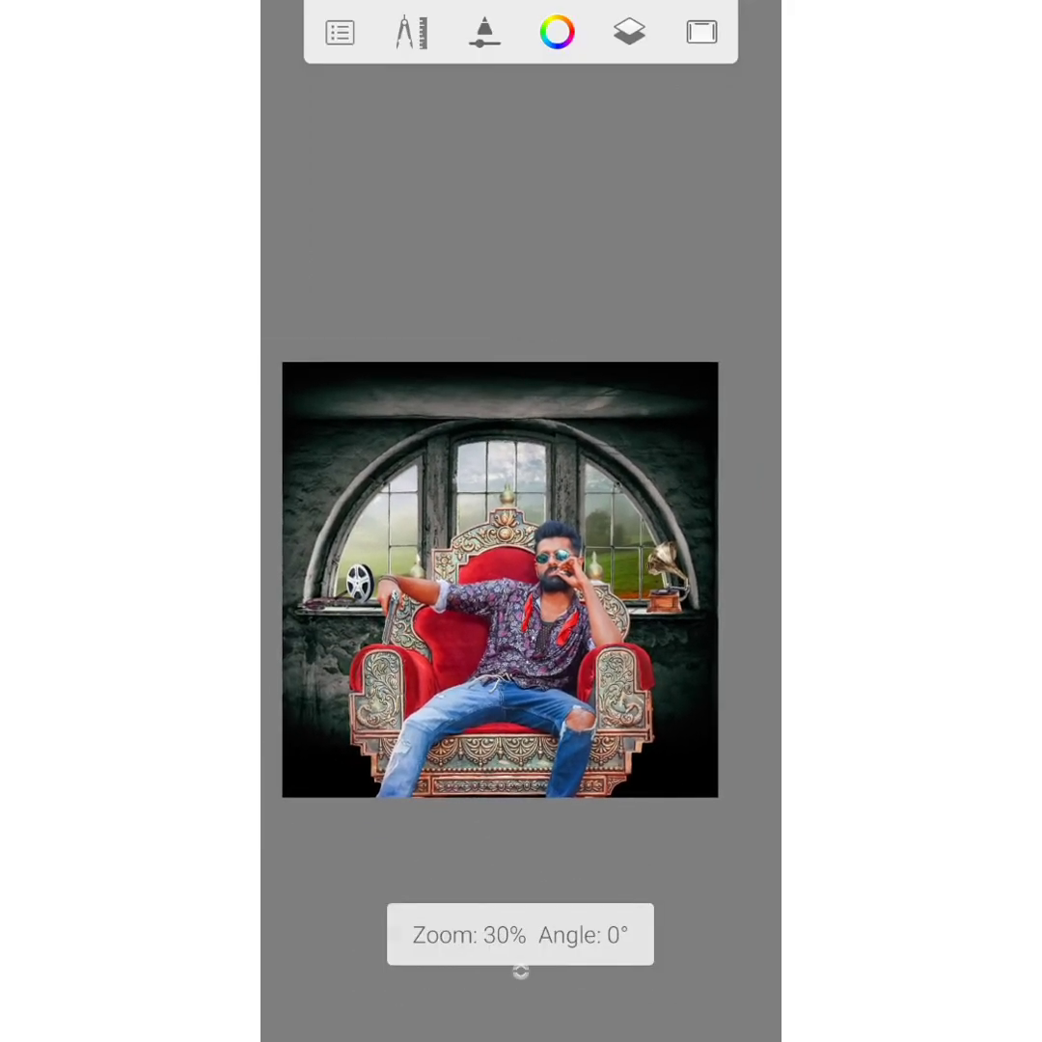
pyautogui.click(701, 32)
pyautogui.click(741, 39)
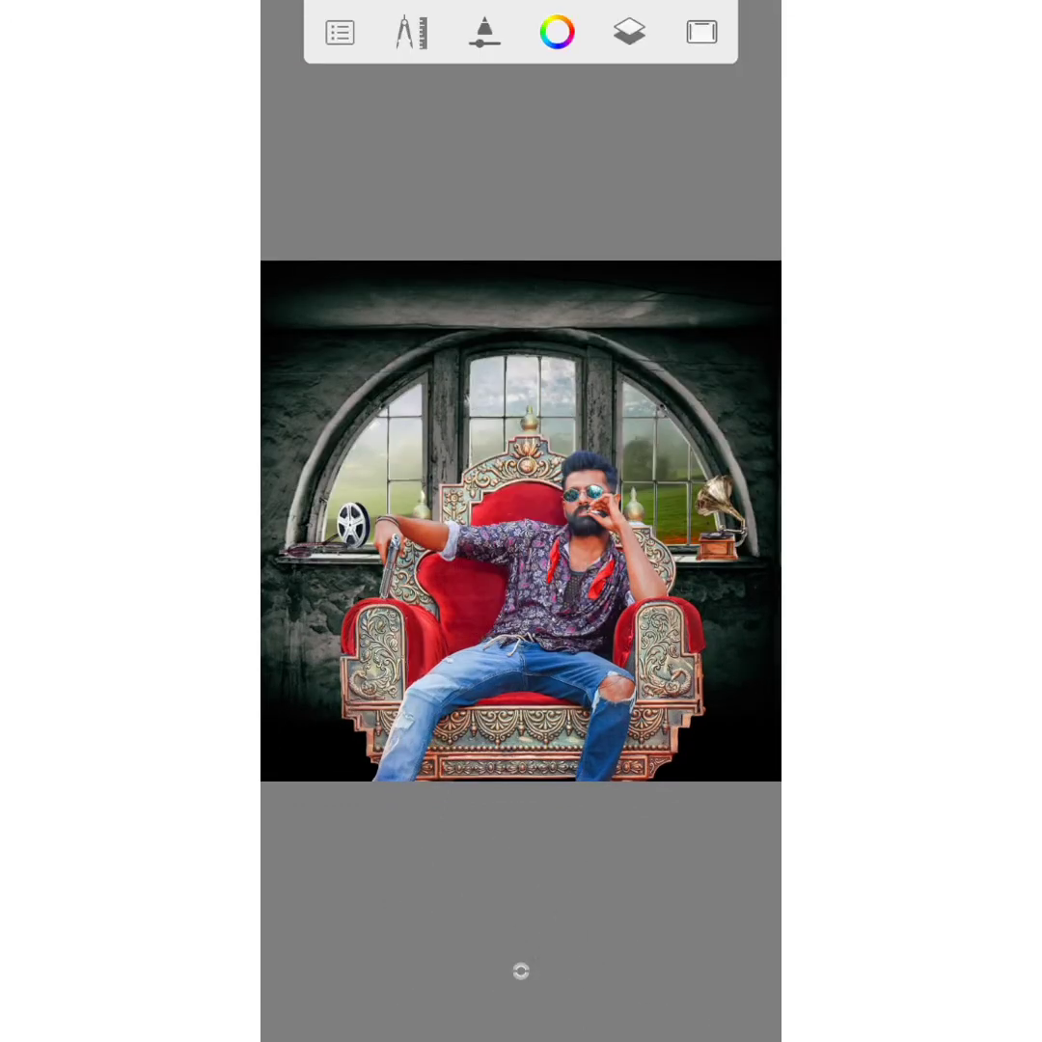
pyautogui.scroll(-2, 521, 521)
# Set the empty top layer's blend mode to Overlay.
pyautogui.click(629, 32)
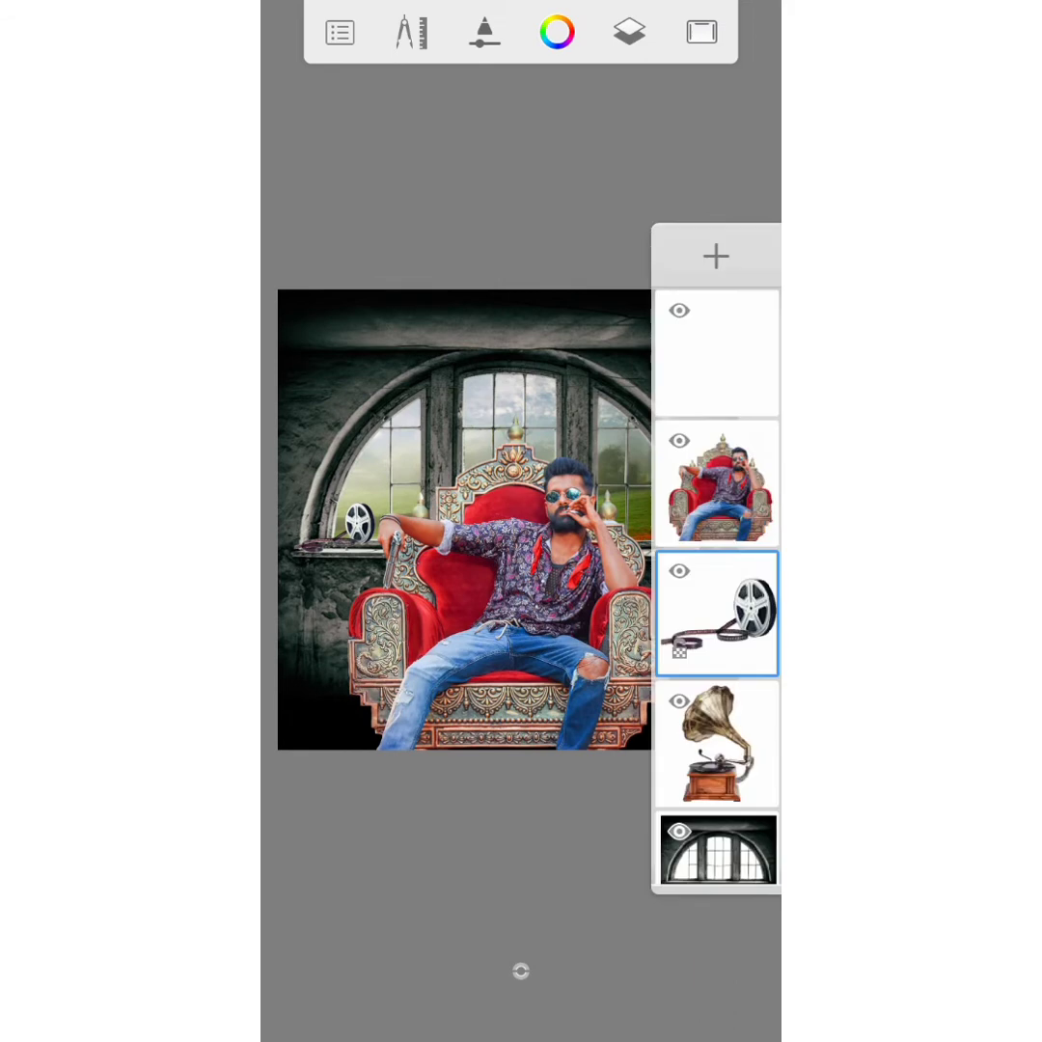
pyautogui.click(716, 352)
pyautogui.click(521, 549)
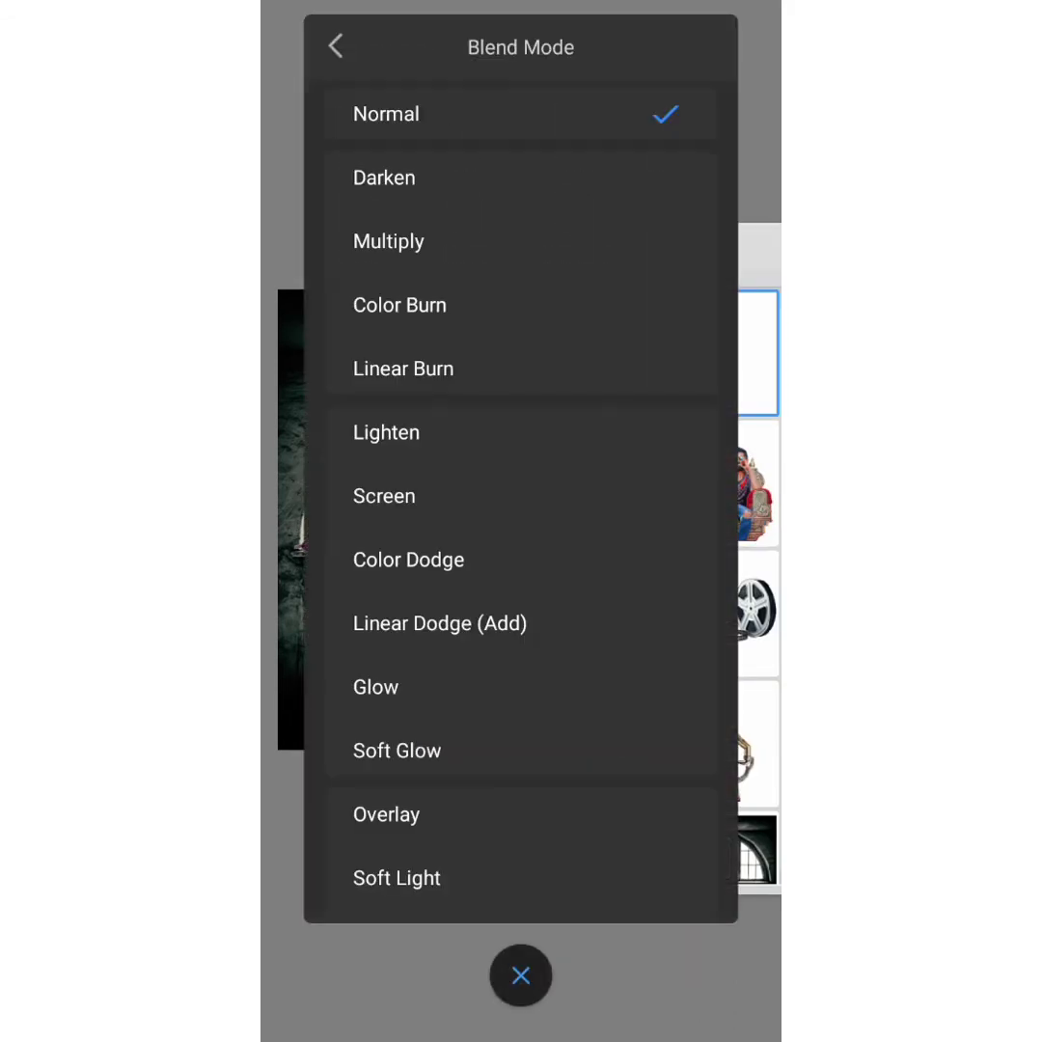
pyautogui.scroll(-3, 520, 482)
pyautogui.click(386, 604)
pyautogui.click(520, 975)
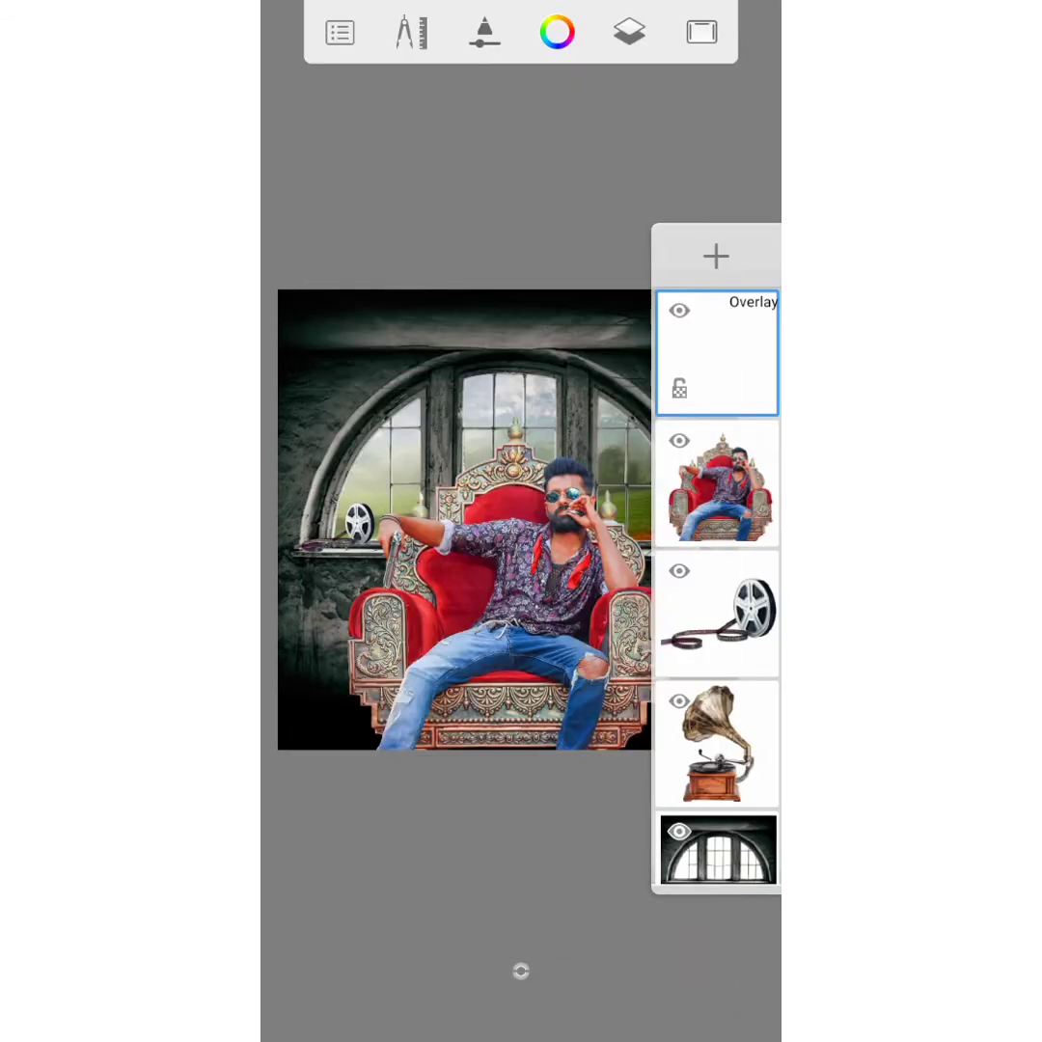
# Select the Soft Airbrush with Glow brush type and white paint colour.
pyautogui.click(521, 473)
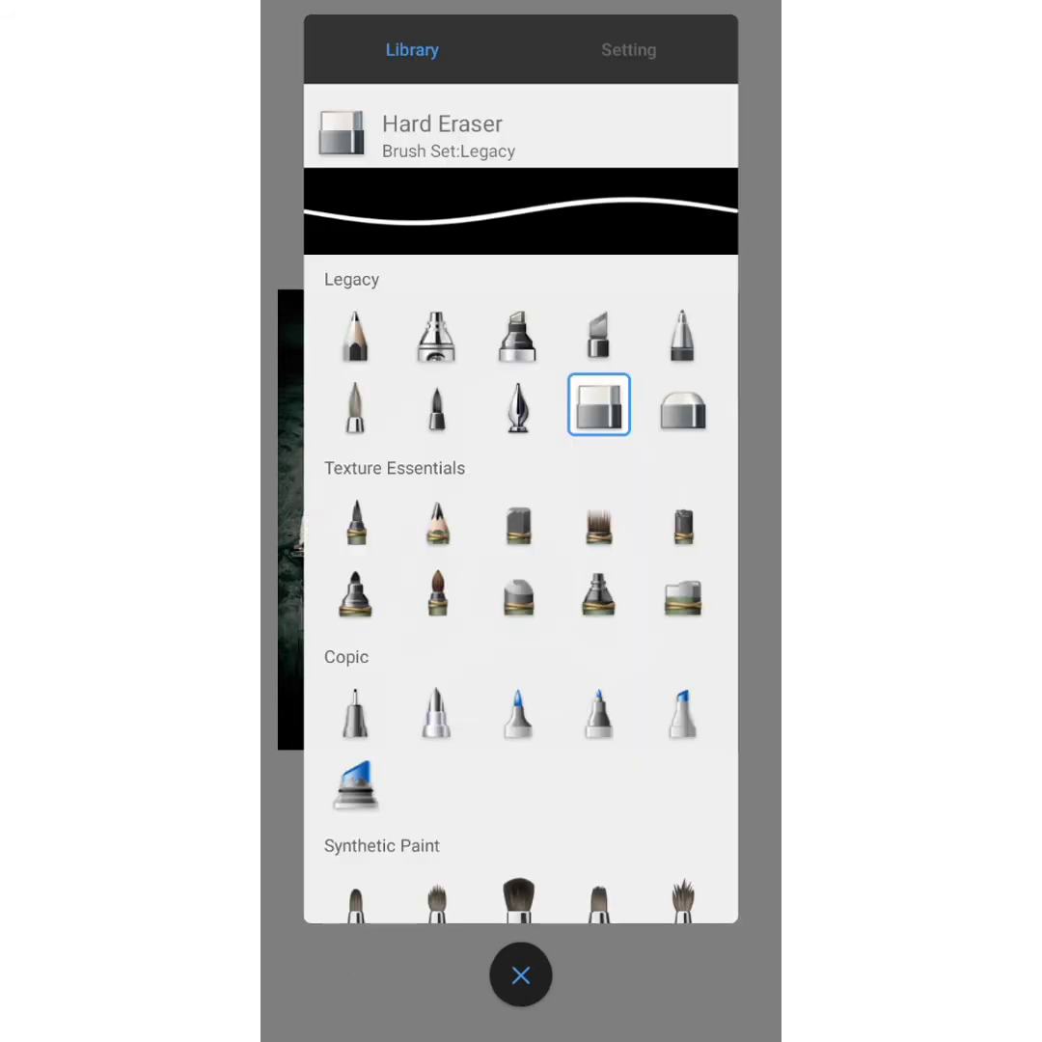
pyautogui.scroll(-7, 521, 579)
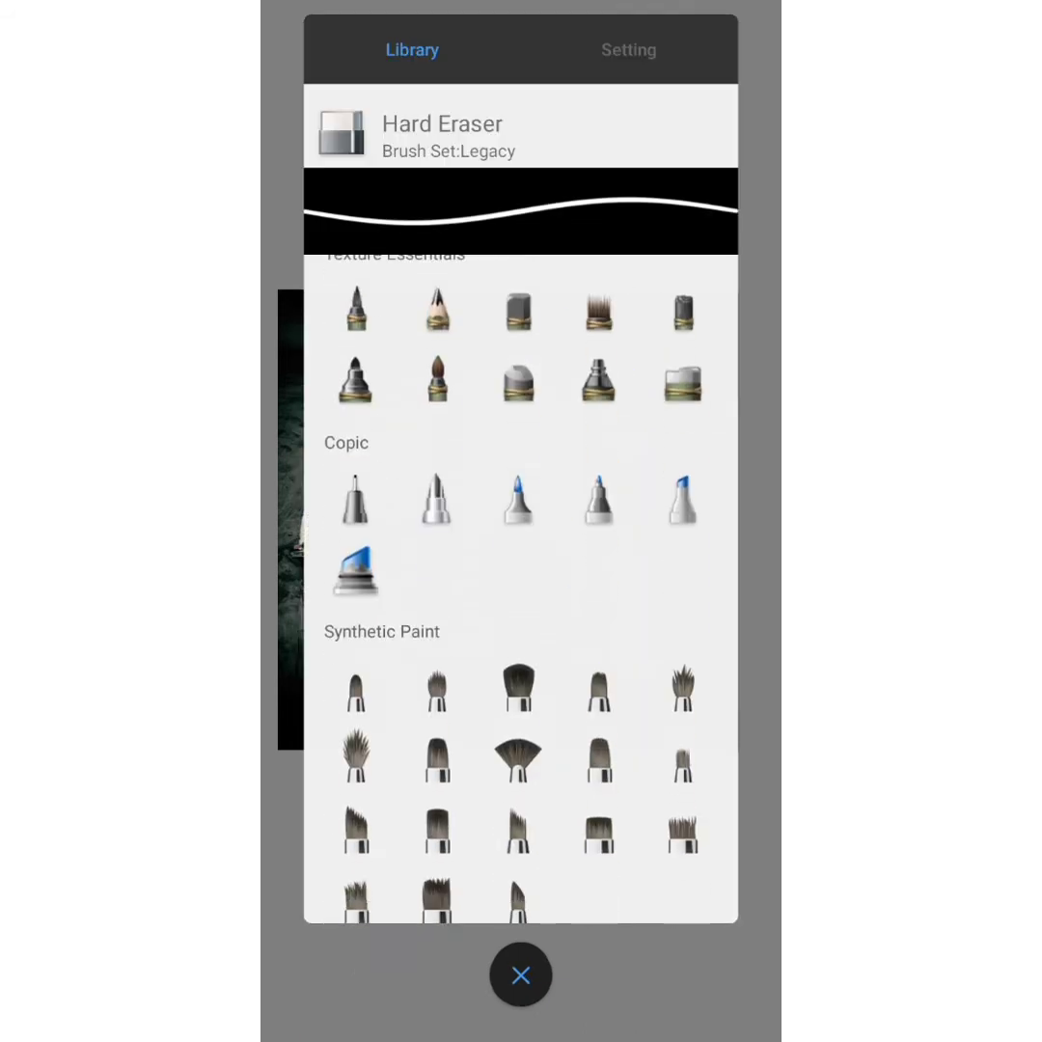
pyautogui.click(598, 592)
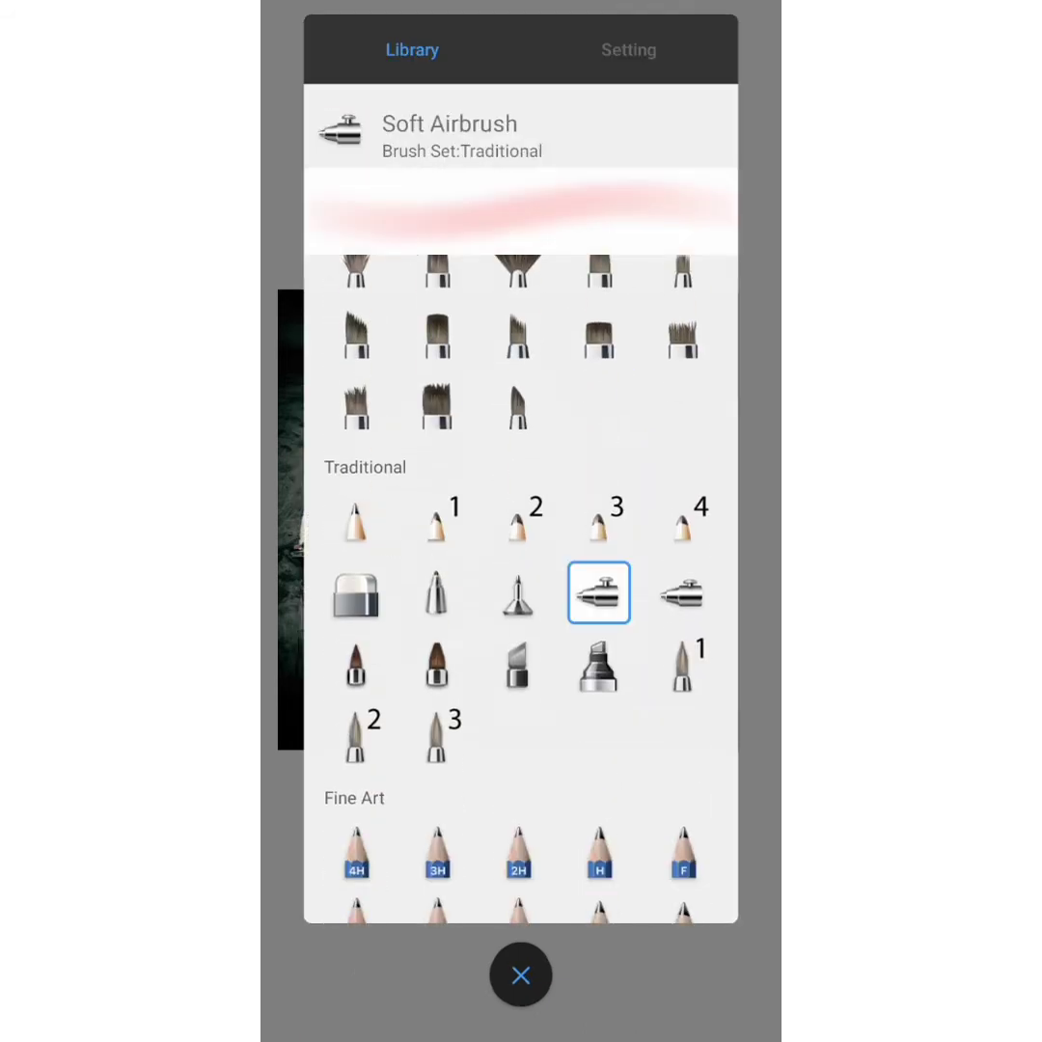
pyautogui.click(598, 593)
pyautogui.click(703, 290)
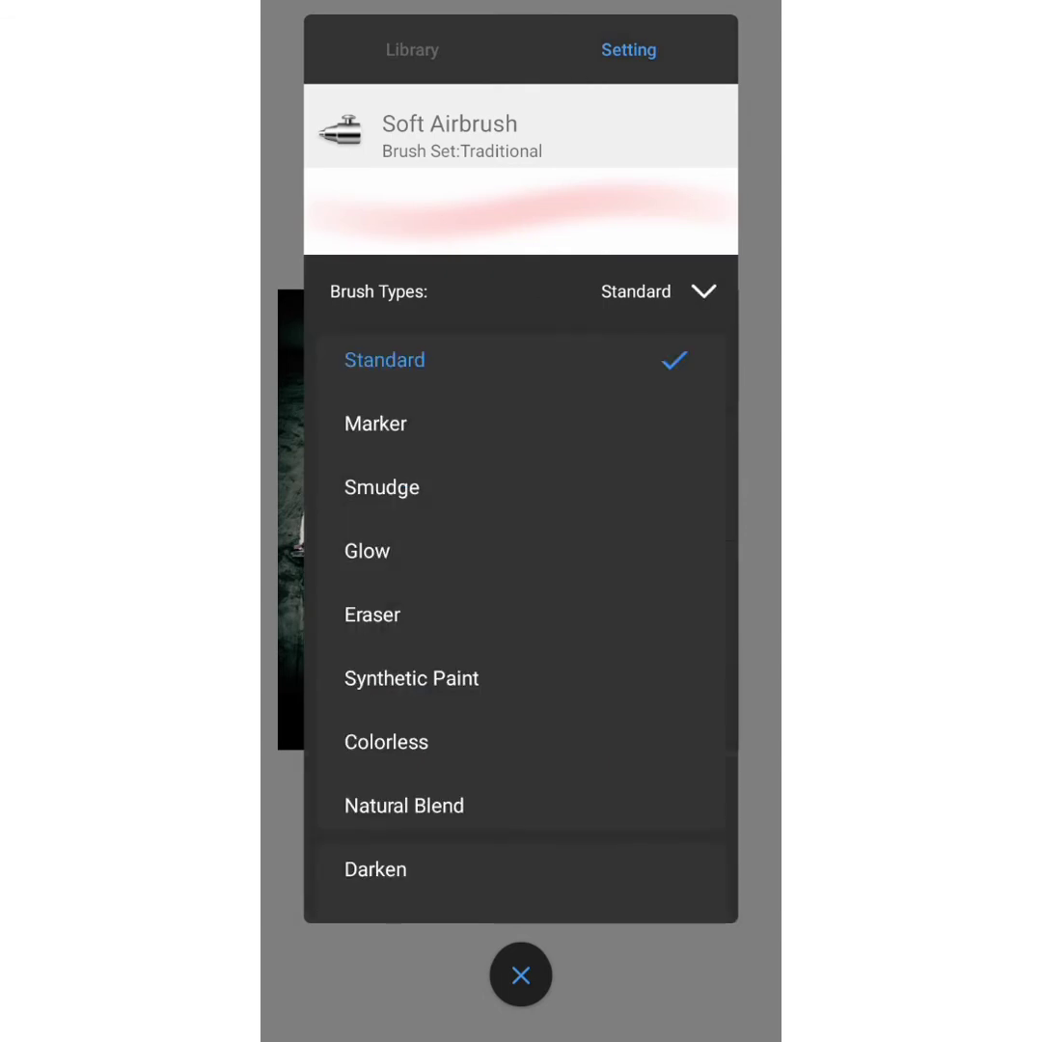
pyautogui.click(386, 550)
pyautogui.click(521, 975)
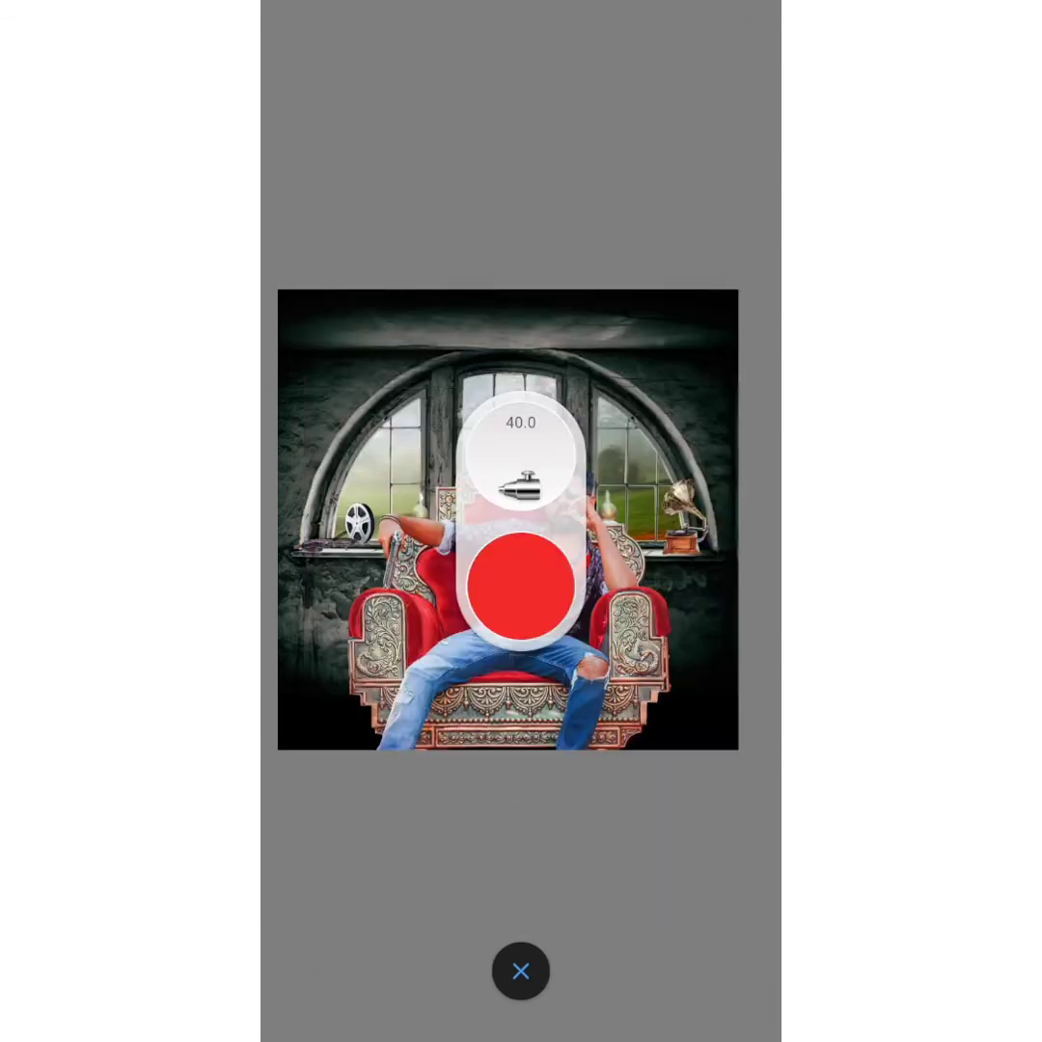
pyautogui.click(521, 586)
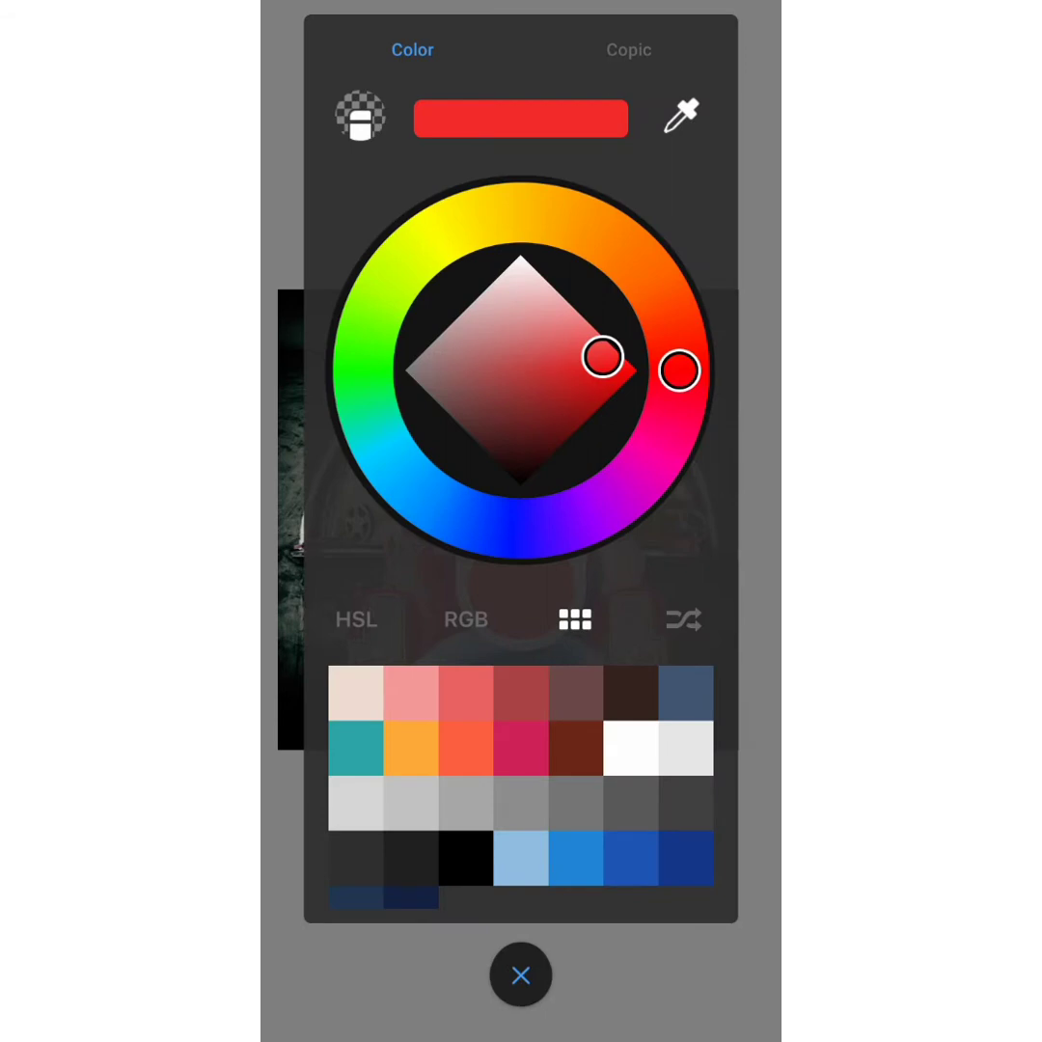
pyautogui.click(520, 253)
pyautogui.click(521, 975)
# Make the airbrush smaller and lower its flow to 3%.
pyautogui.click(521, 970)
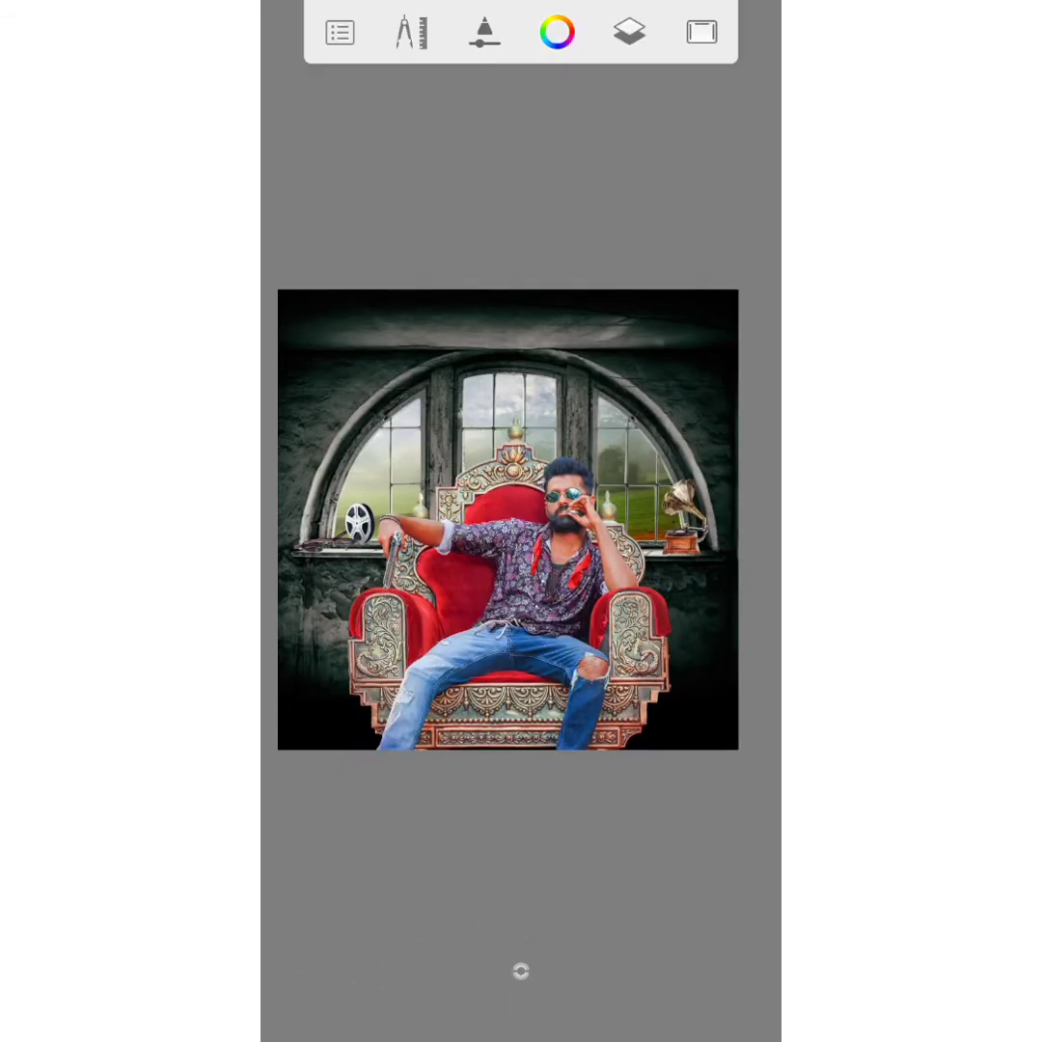
pyautogui.scroll(3, 521, 521)
pyautogui.scroll(5, 521, 521)
pyautogui.scroll(3, 520, 520)
pyautogui.click(521, 579)
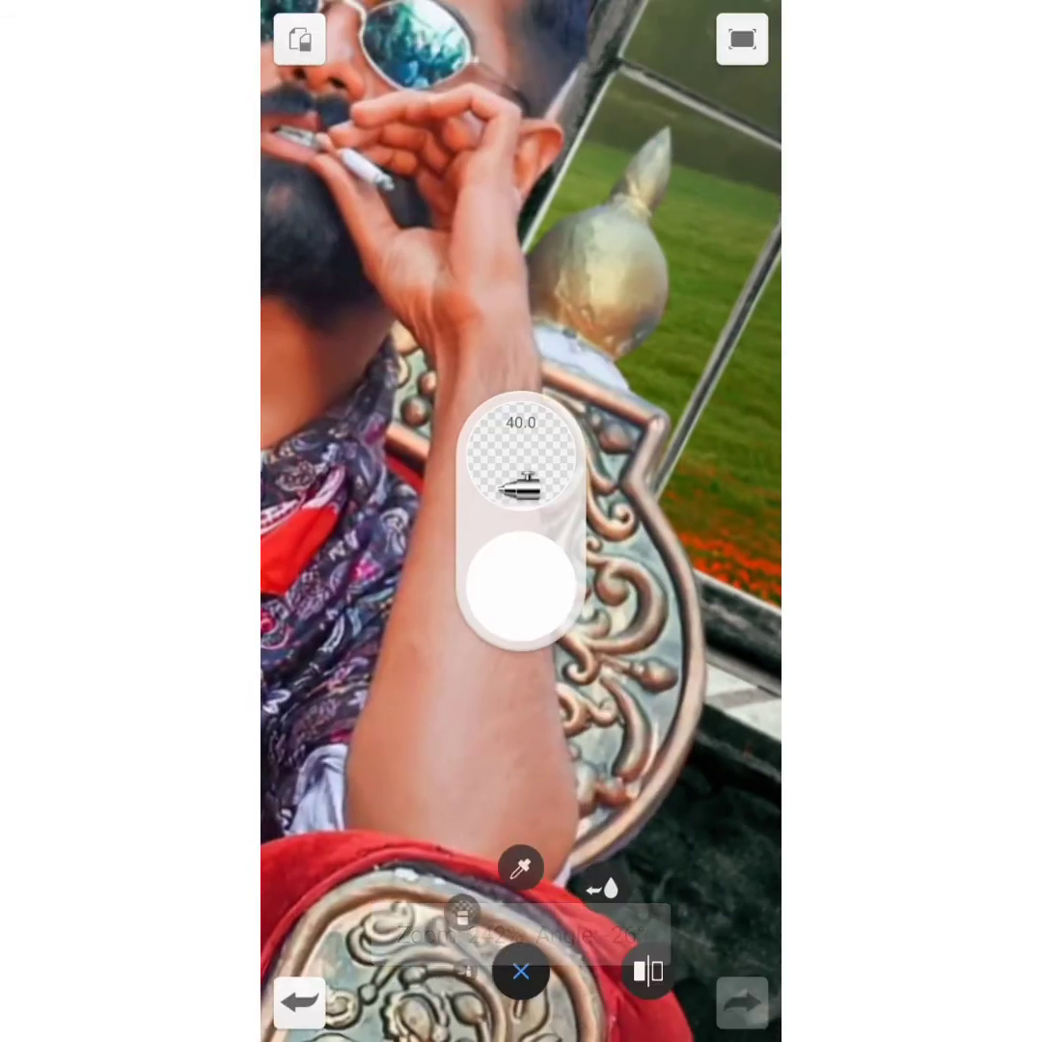
pyautogui.moveTo(520, 454)
pyautogui.mouseDown()
pyautogui.moveTo(463, 453)
pyautogui.moveTo(545, 453)
pyautogui.mouseUp()
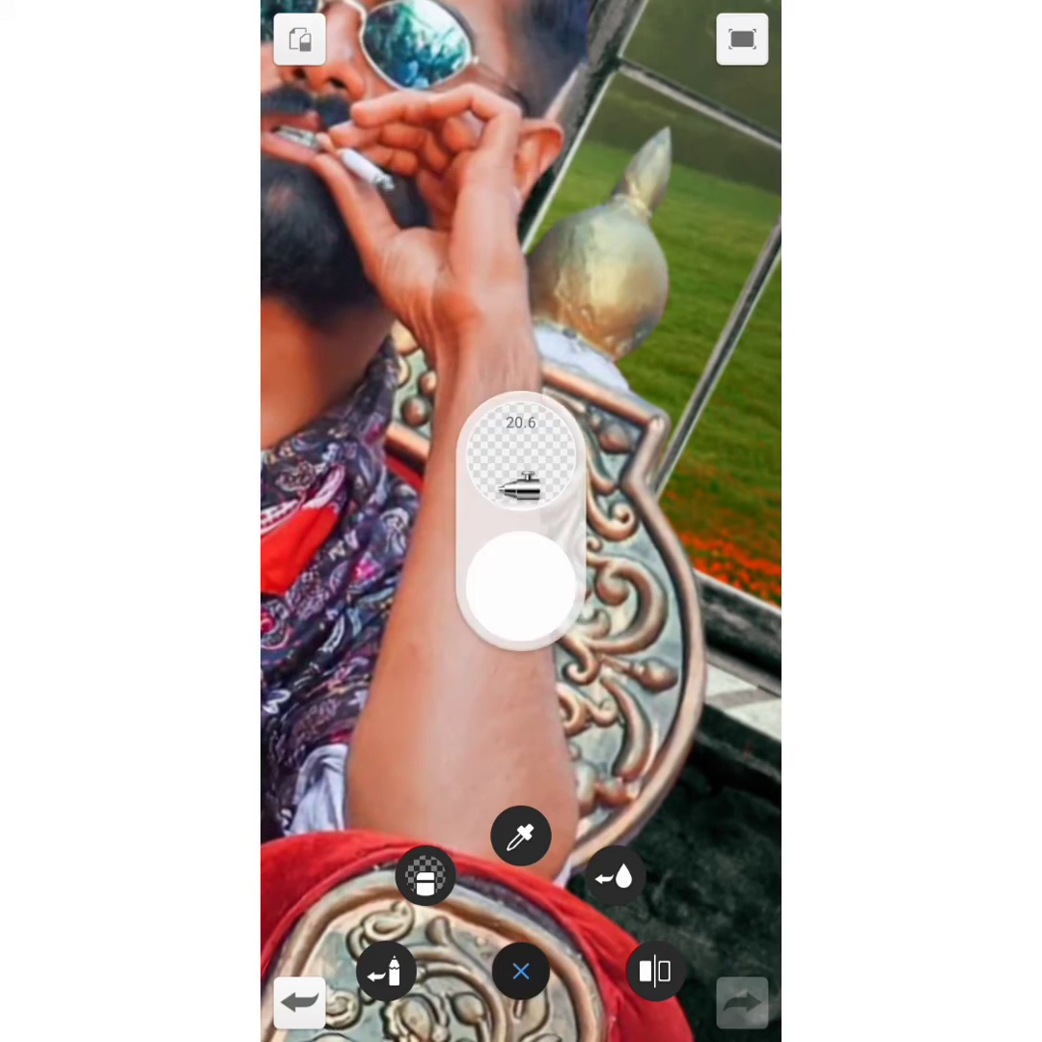
pyautogui.moveTo(521, 589); pyautogui.dragTo(497, 589)
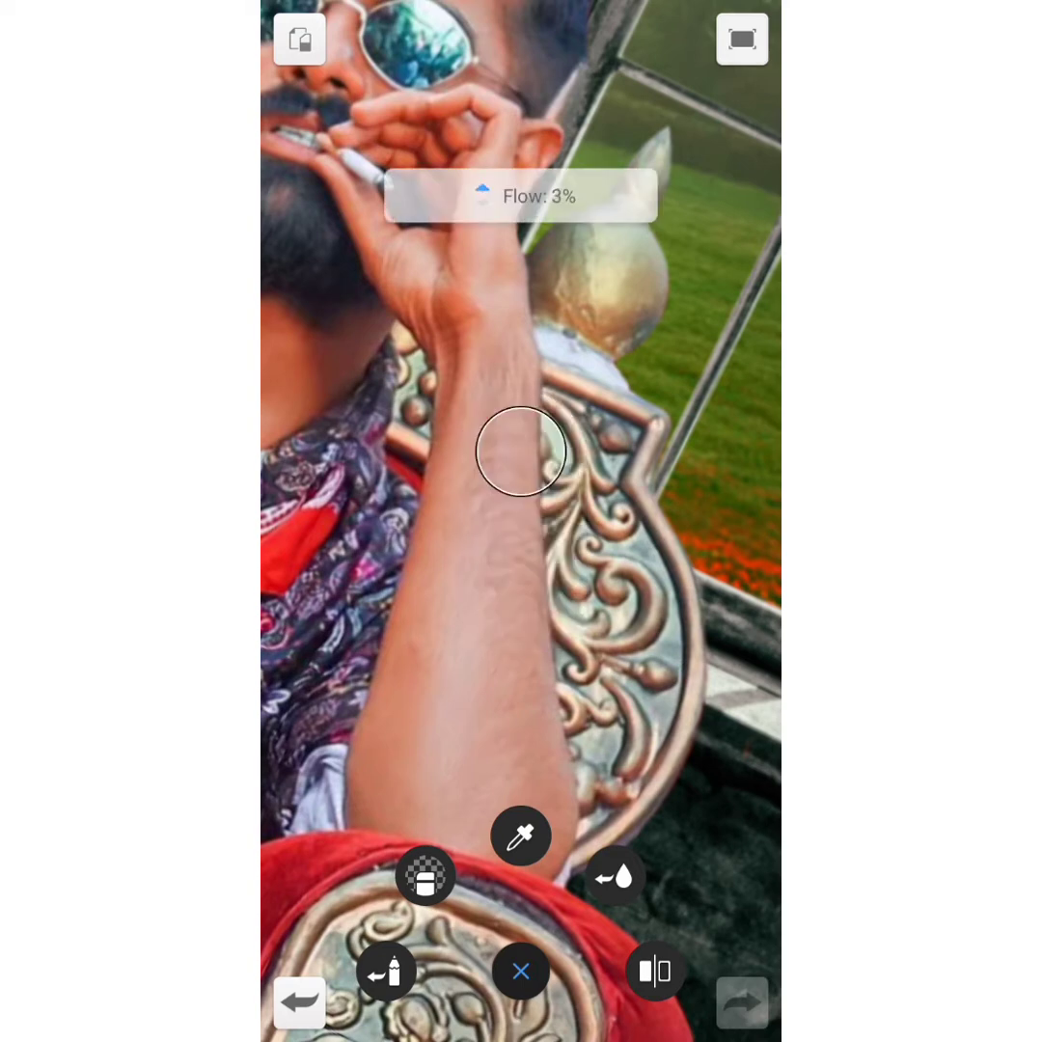
pyautogui.click(521, 453)
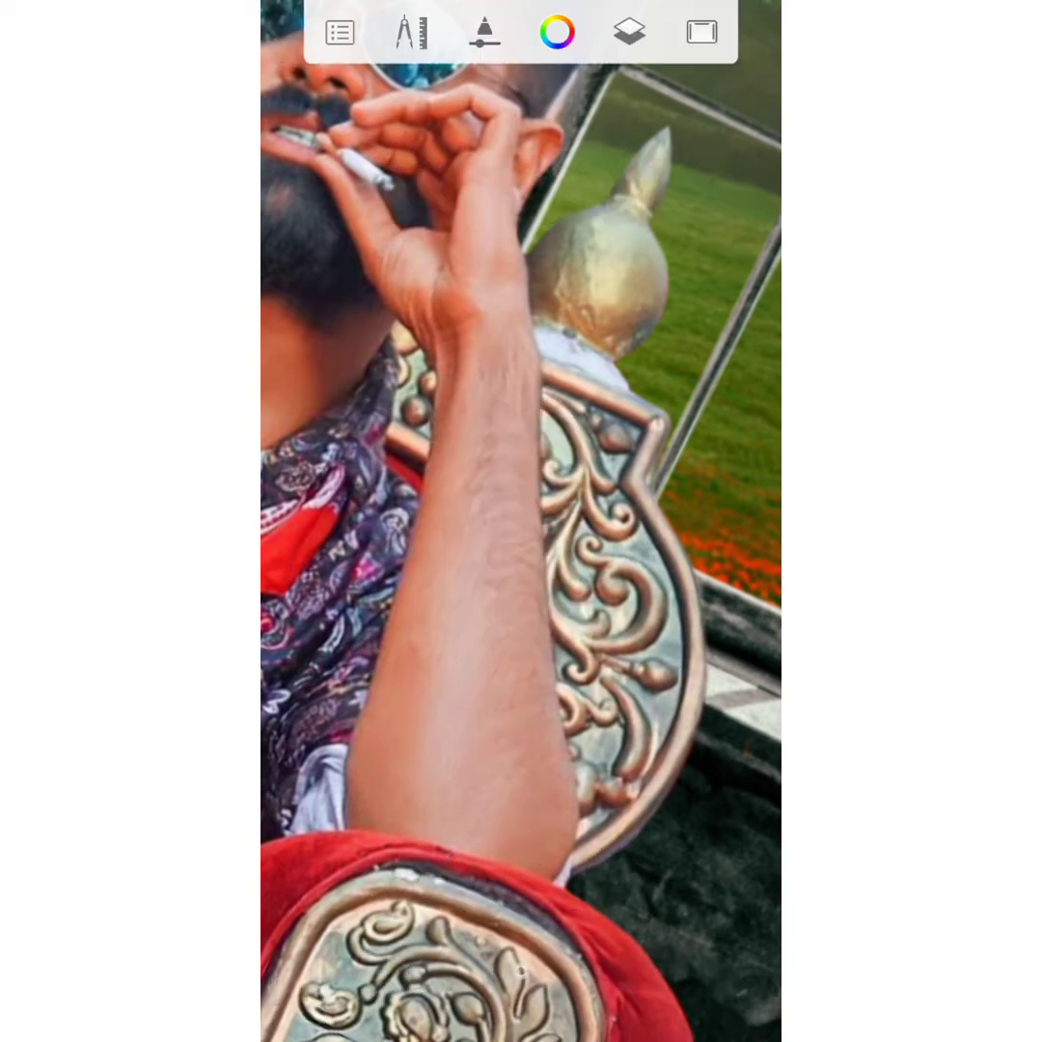
# Paint faint glow strokes along the left edge of the man's raised forearm.
pyautogui.moveTo(482, 386); pyautogui.dragTo(482, 521)
pyautogui.moveTo(402, 588); pyautogui.dragTo(402, 680)
pyautogui.moveTo(410, 359); pyautogui.dragTo(399, 519)
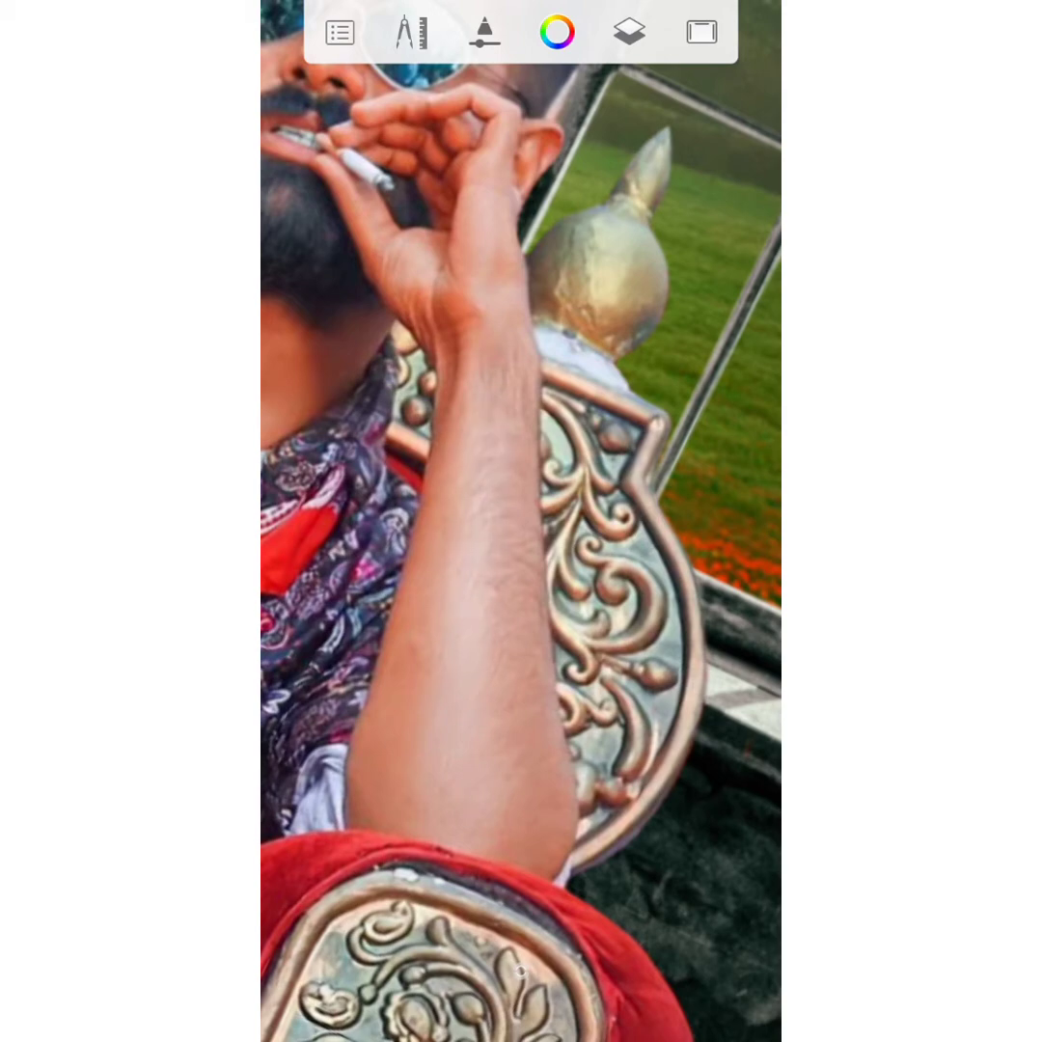
pyautogui.scroll(-5, 521, 521)
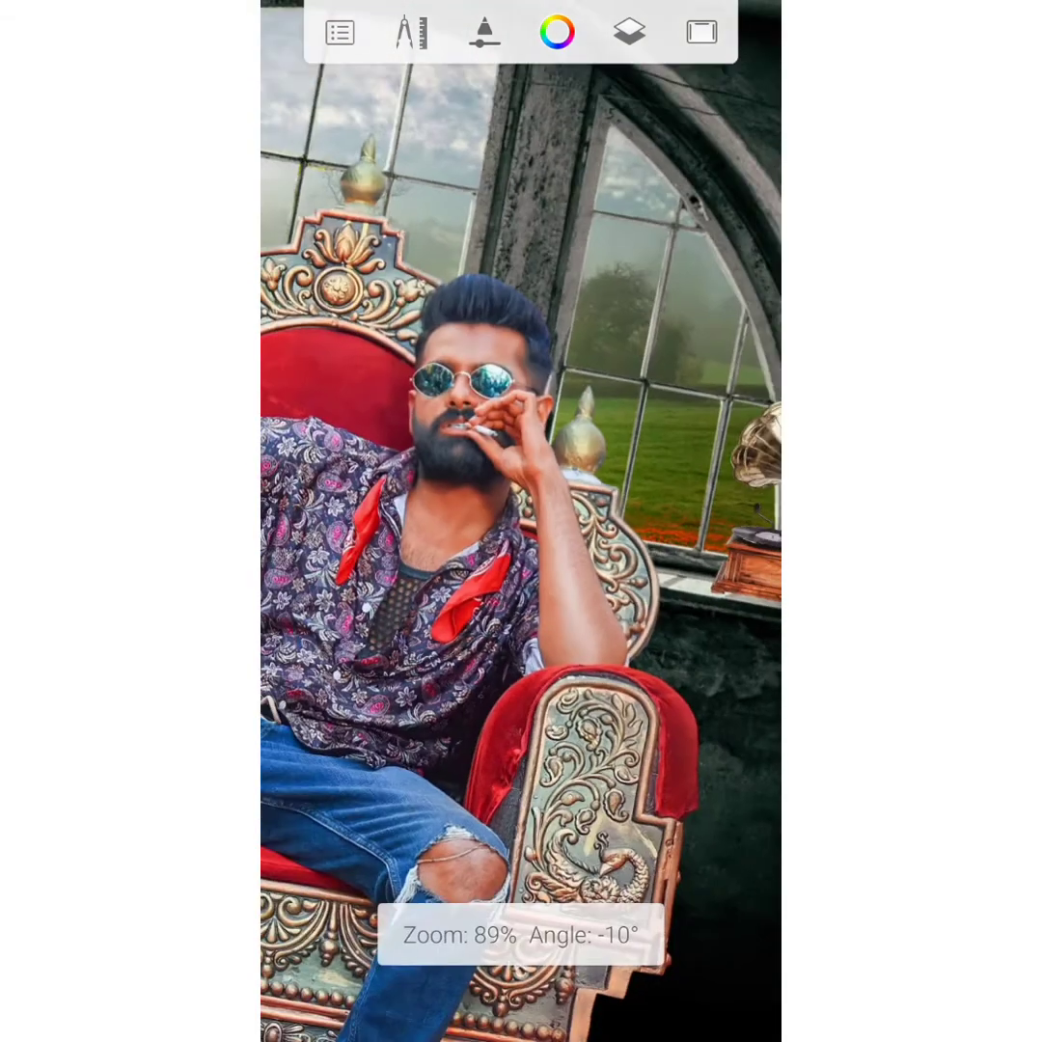
pyautogui.scroll(5, 521, 521)
pyautogui.scroll(3, 521, 521)
pyautogui.scroll(1, 521, 521)
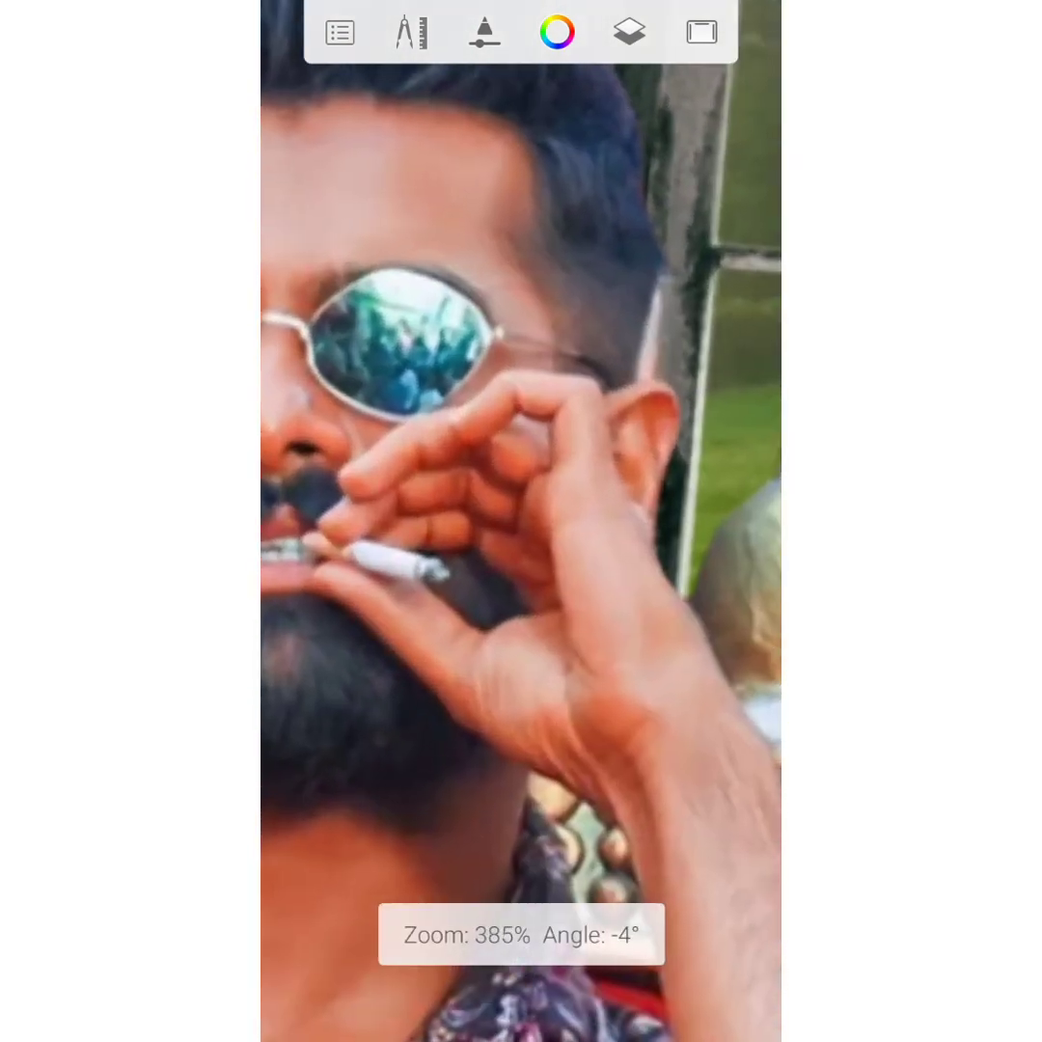
pyautogui.scroll(2, 521, 521)
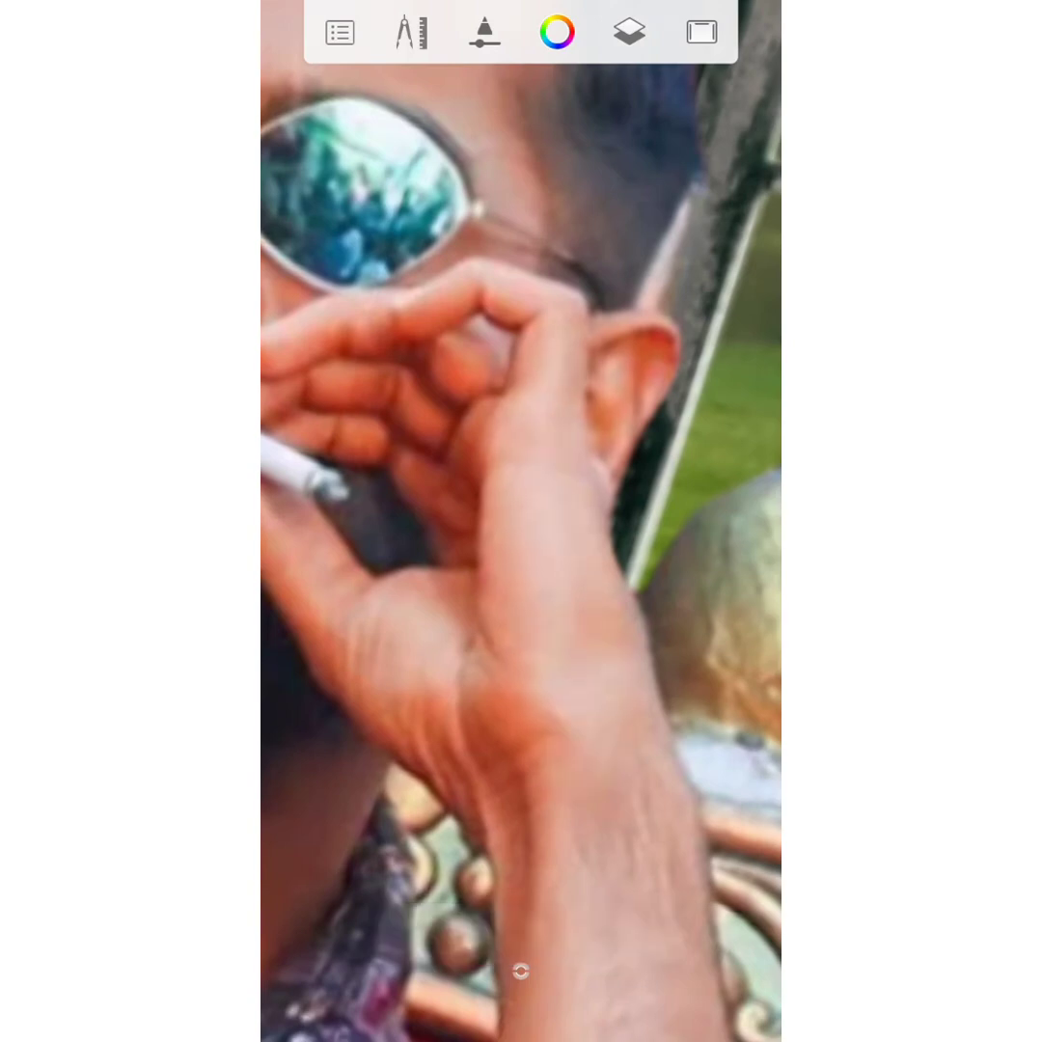
pyautogui.scroll(-2, 521, 521)
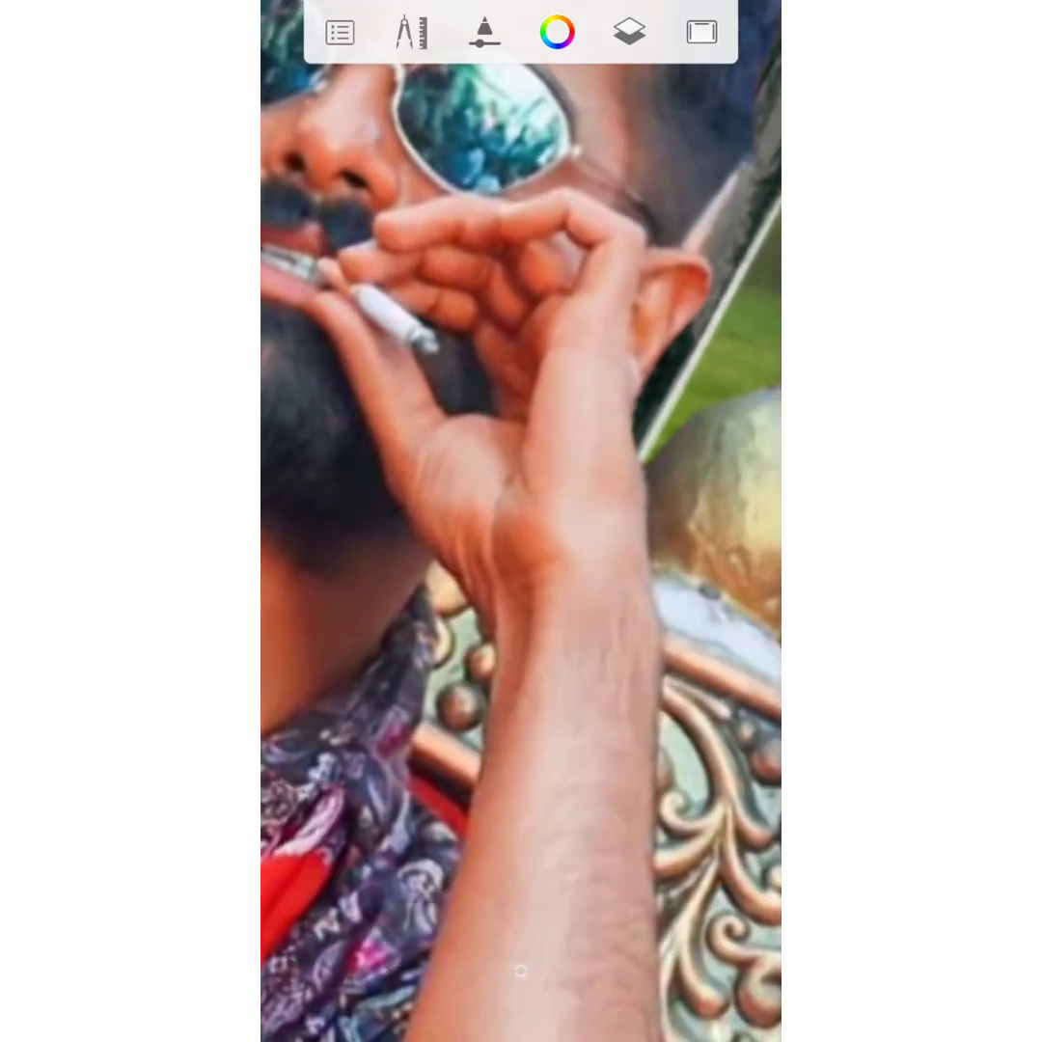
pyautogui.scroll(2, 521, 521)
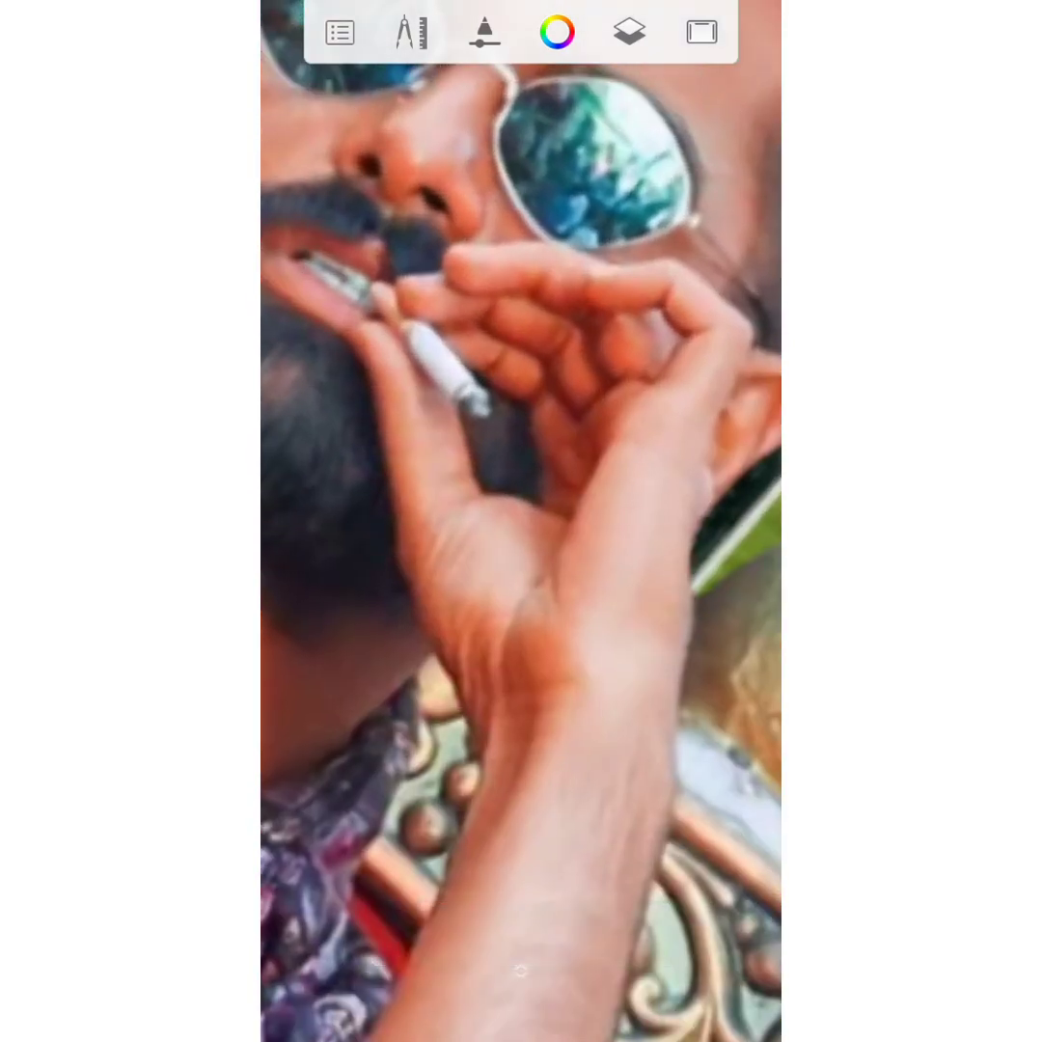
pyautogui.scroll(-2, 521, 521)
pyautogui.scroll(-3, 520, 521)
pyautogui.scroll(-2, 521, 521)
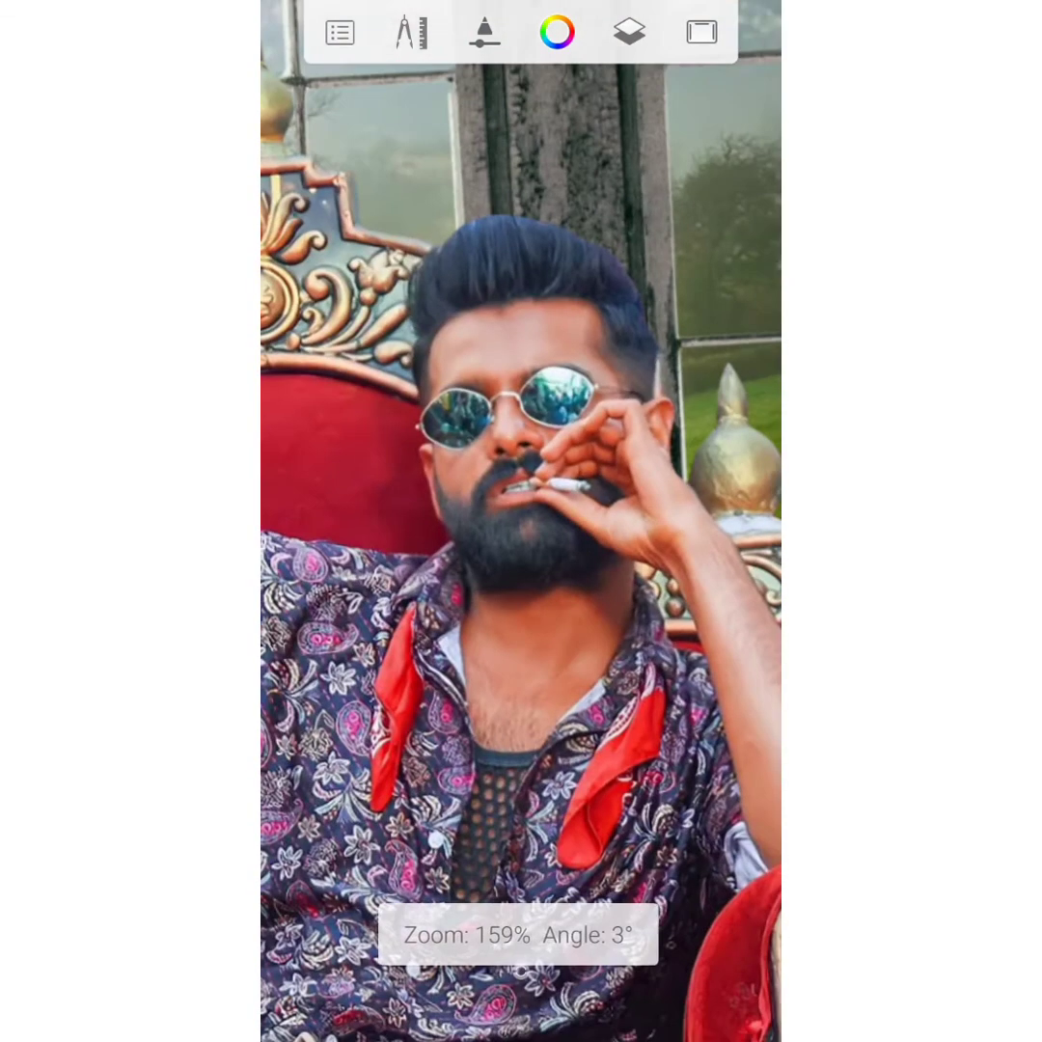
pyautogui.scroll(1, 521, 521)
pyautogui.scroll(1, 521, 521)
pyautogui.scroll(2, 521, 521)
pyautogui.scroll(4, 521, 521)
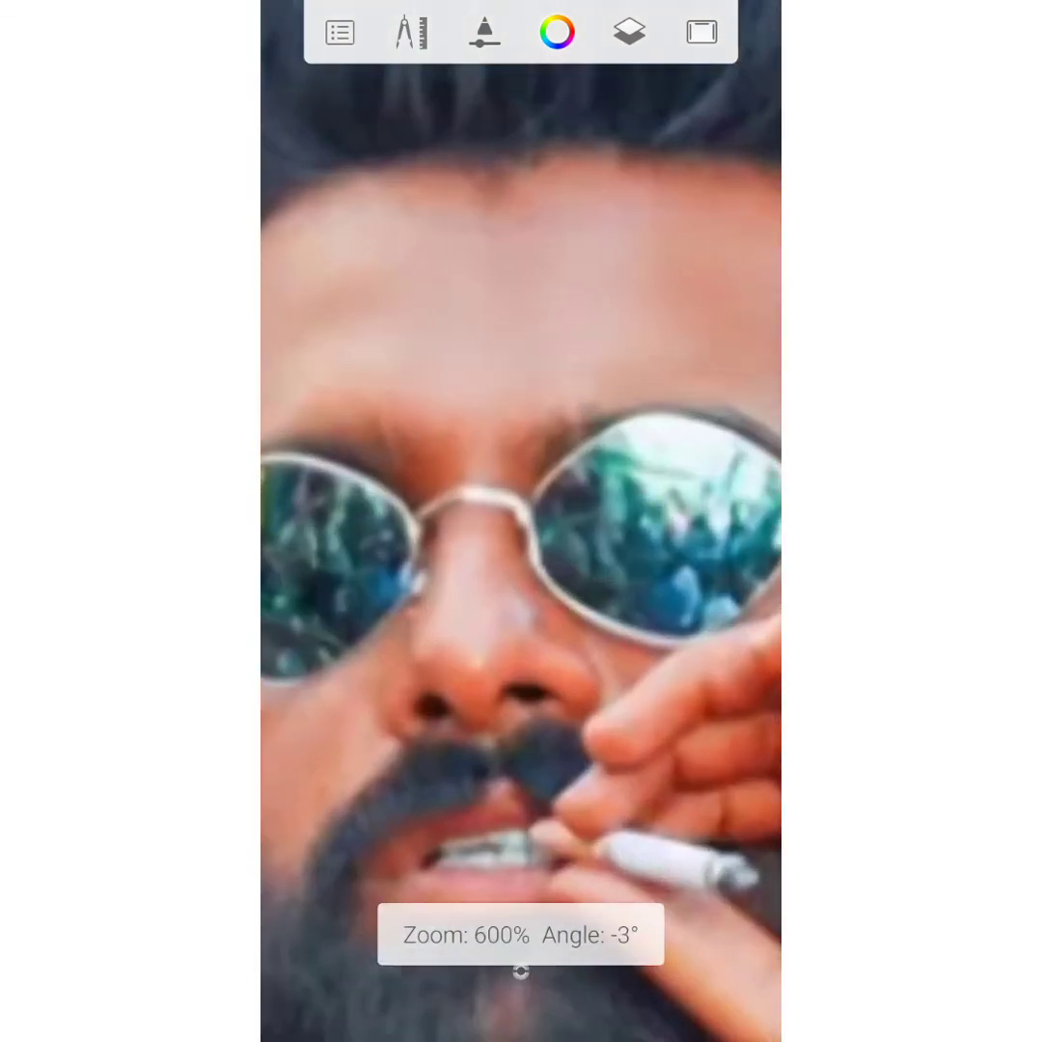
pyautogui.scroll(1, 521, 521)
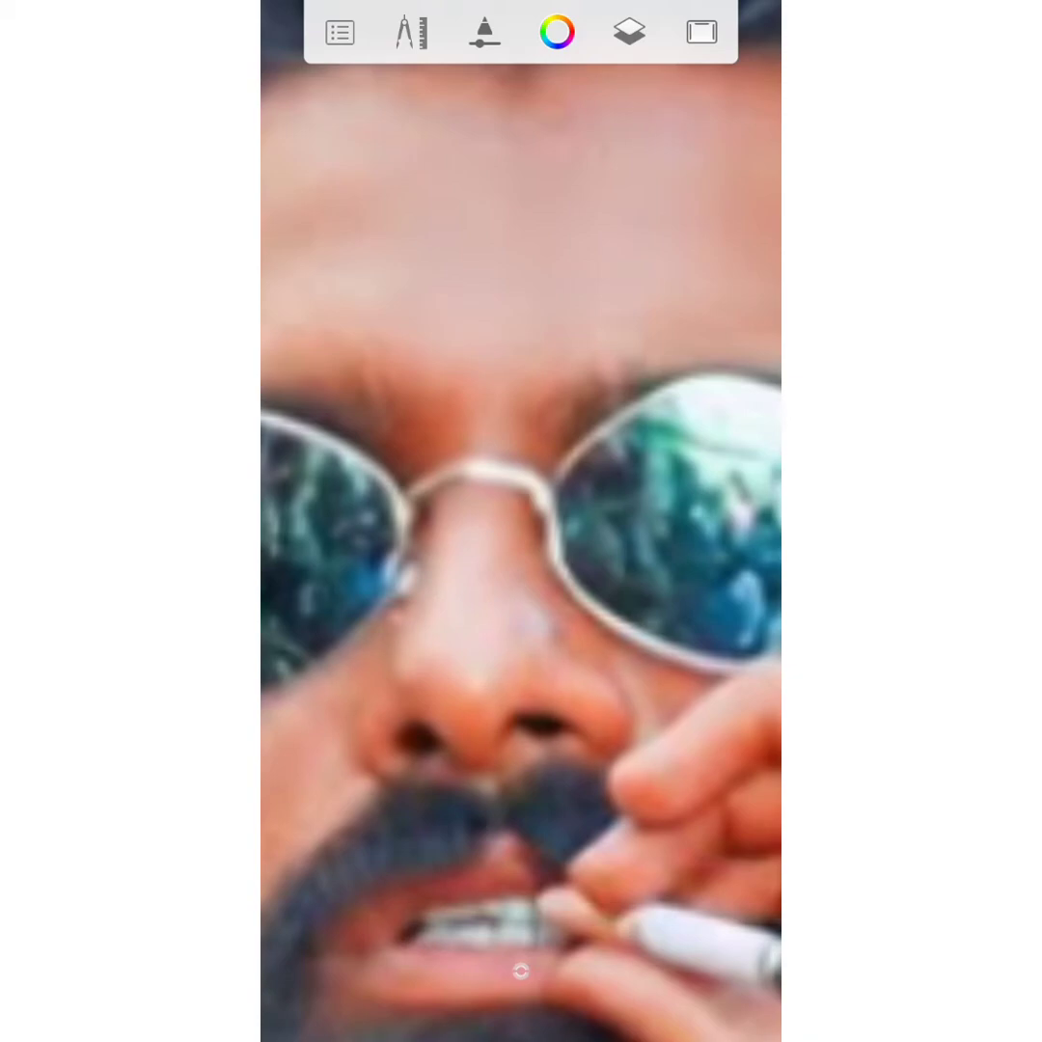
# Zoom and rotate the canvas to inspect the figure.
pyautogui.scroll(-2, 521, 521)
pyautogui.scroll(-2, 521, 521)
pyautogui.scroll(-2, 521, 521)
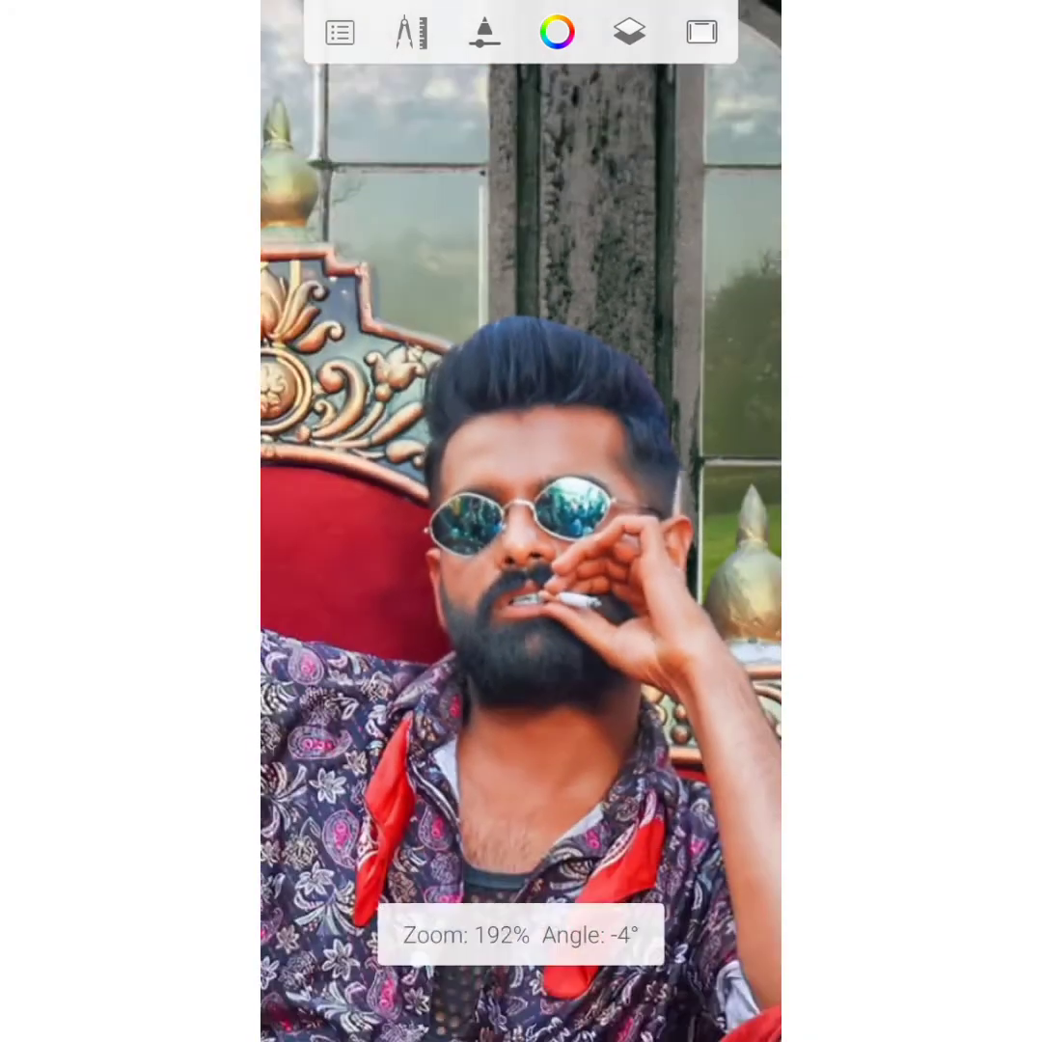
pyautogui.scroll(-1, 521, 521)
pyautogui.scroll(2, 521, 521)
pyautogui.scroll(2, 521, 521)
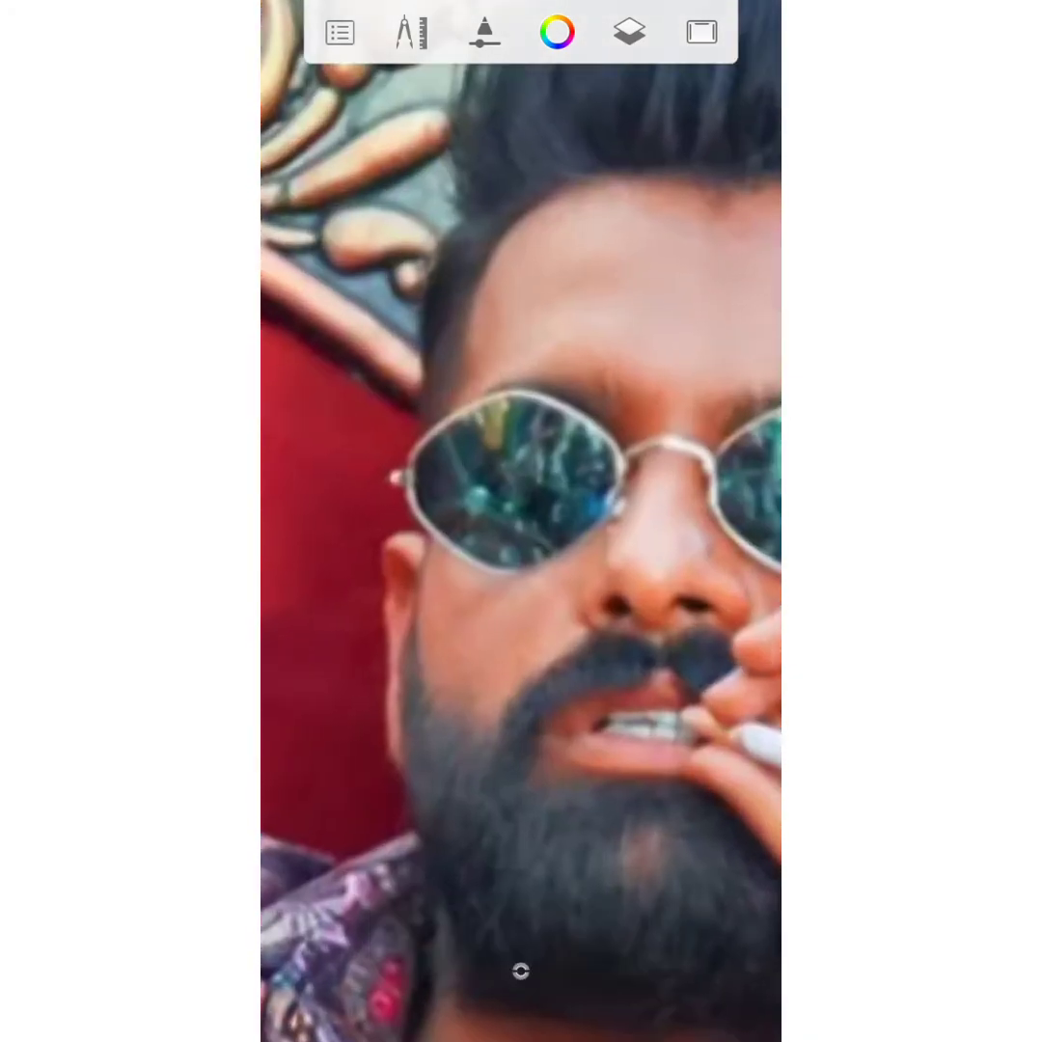
pyautogui.scroll(-2, 521, 521)
pyautogui.scroll(-2, 520, 521)
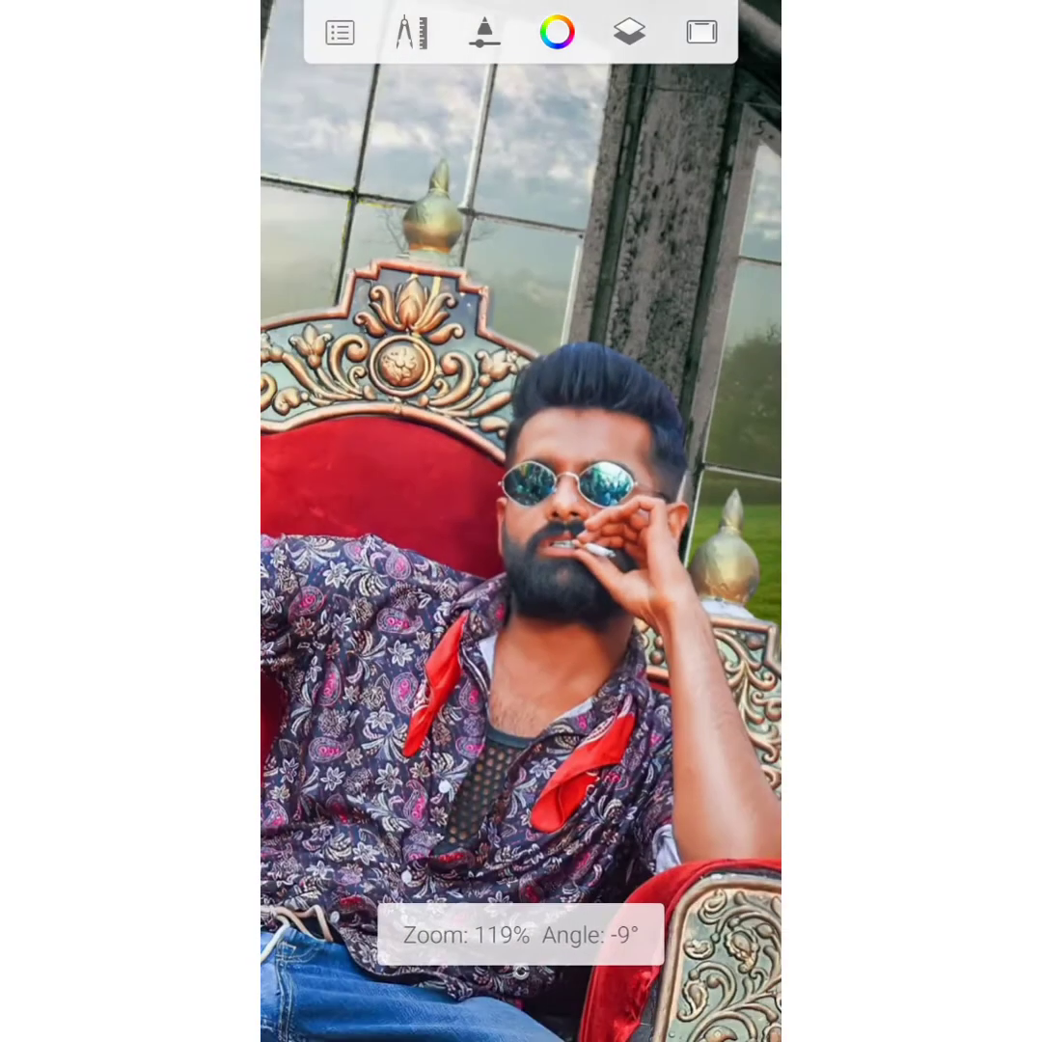
pyautogui.scroll(-1, 521, 521)
pyautogui.scroll(2, 521, 521)
pyautogui.scroll(2, 521, 521)
pyautogui.scroll(1, 521, 521)
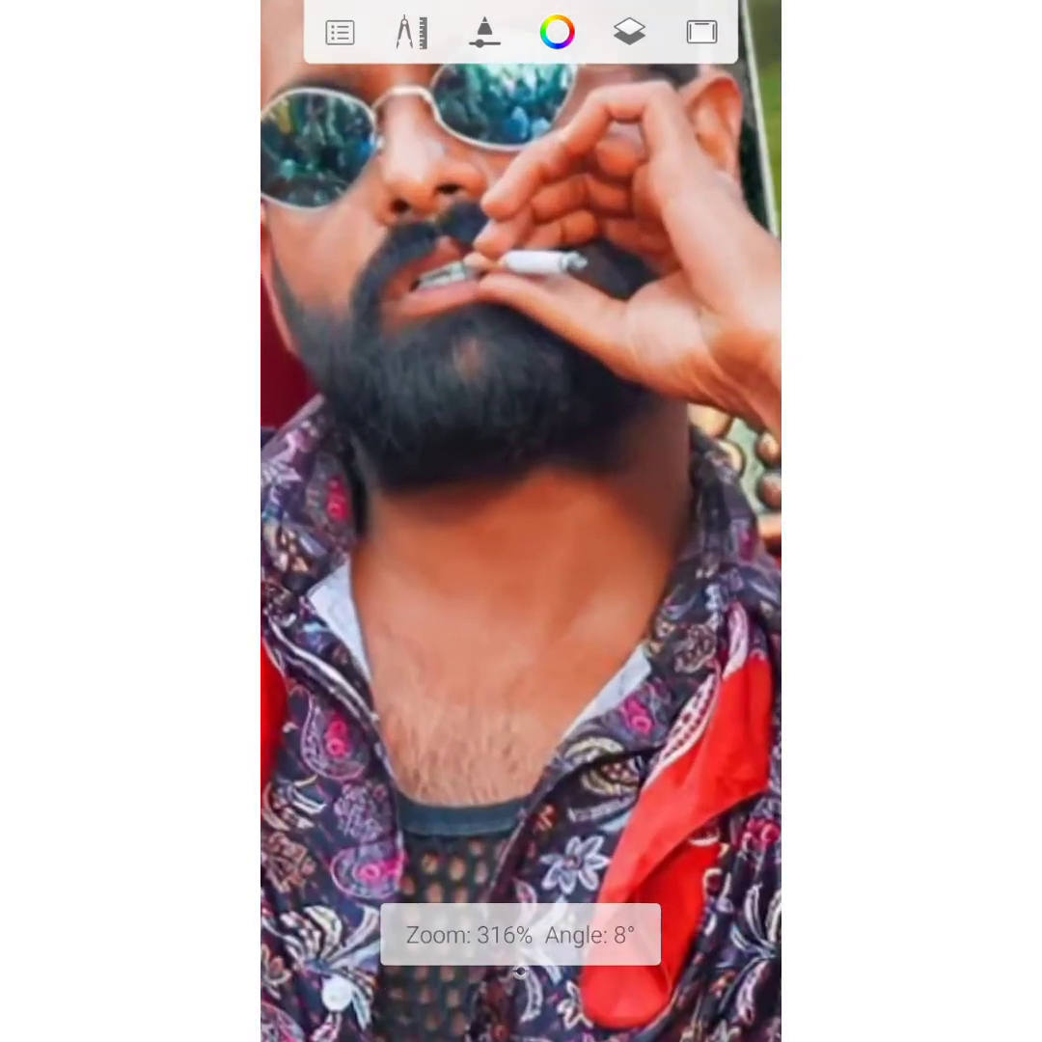
pyautogui.scroll(-1, 521, 520)
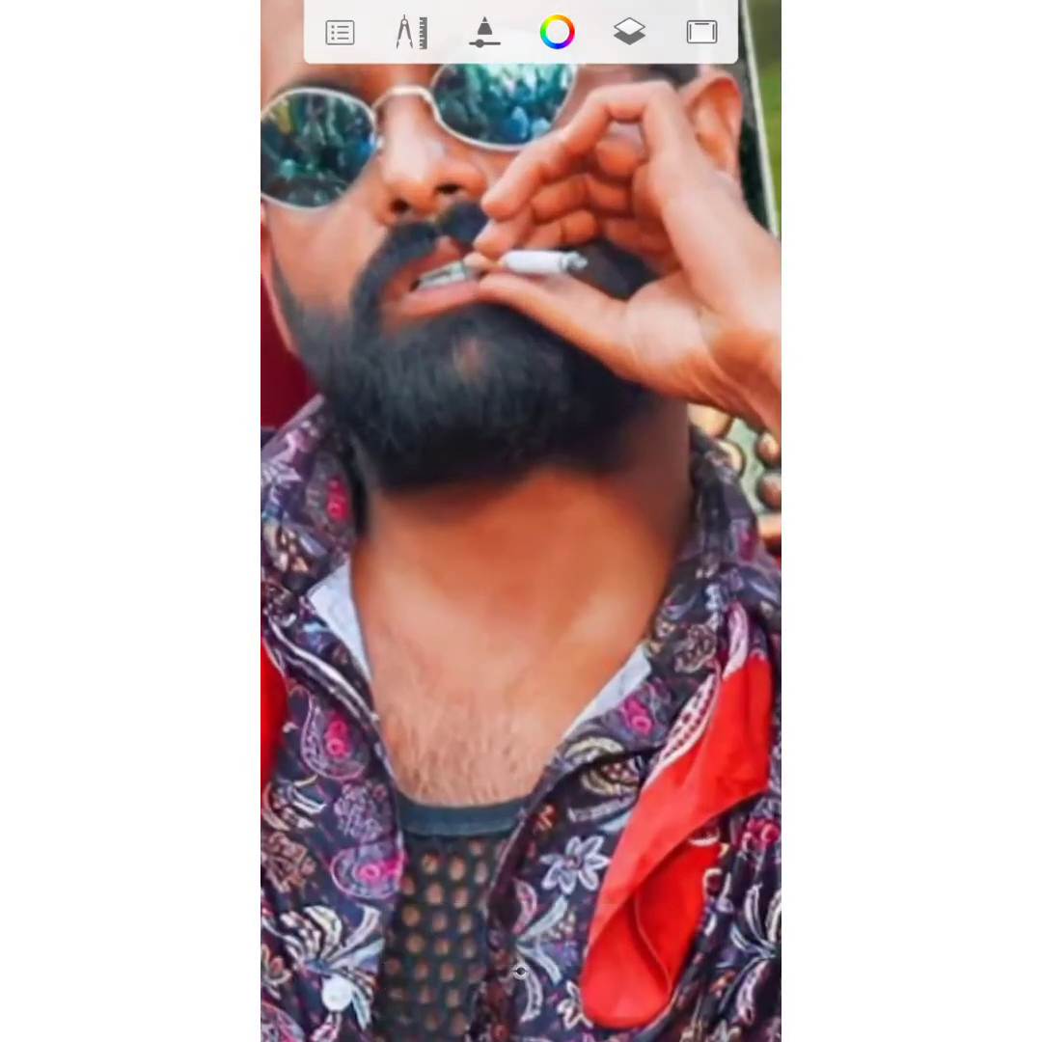
pyautogui.scroll(-2, 521, 521)
pyautogui.scroll(-2, 521, 521)
pyautogui.scroll(-2, 521, 521)
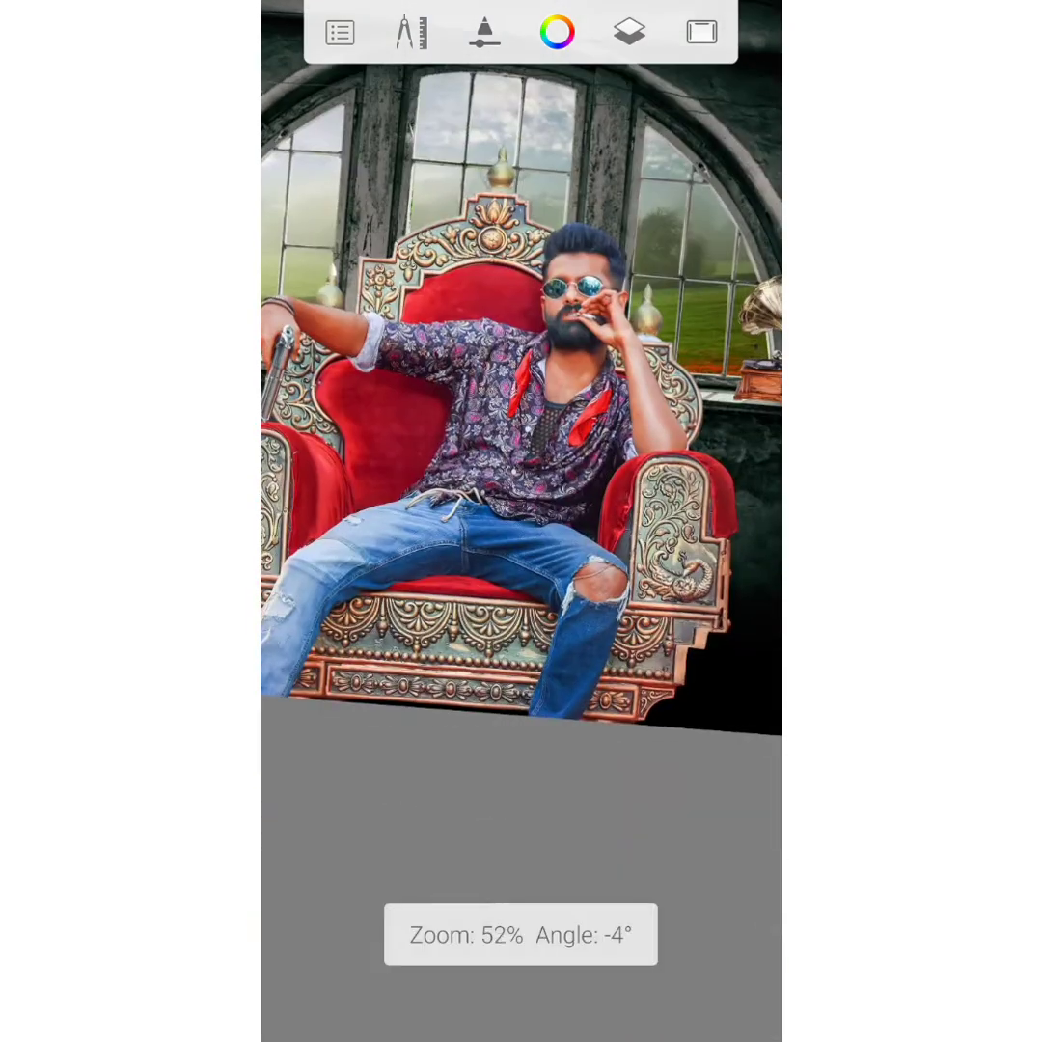
pyautogui.scroll(3, 521, 521)
pyautogui.scroll(1, 521, 521)
pyautogui.scroll(-1, 521, 520)
pyautogui.scroll(-1, 521, 521)
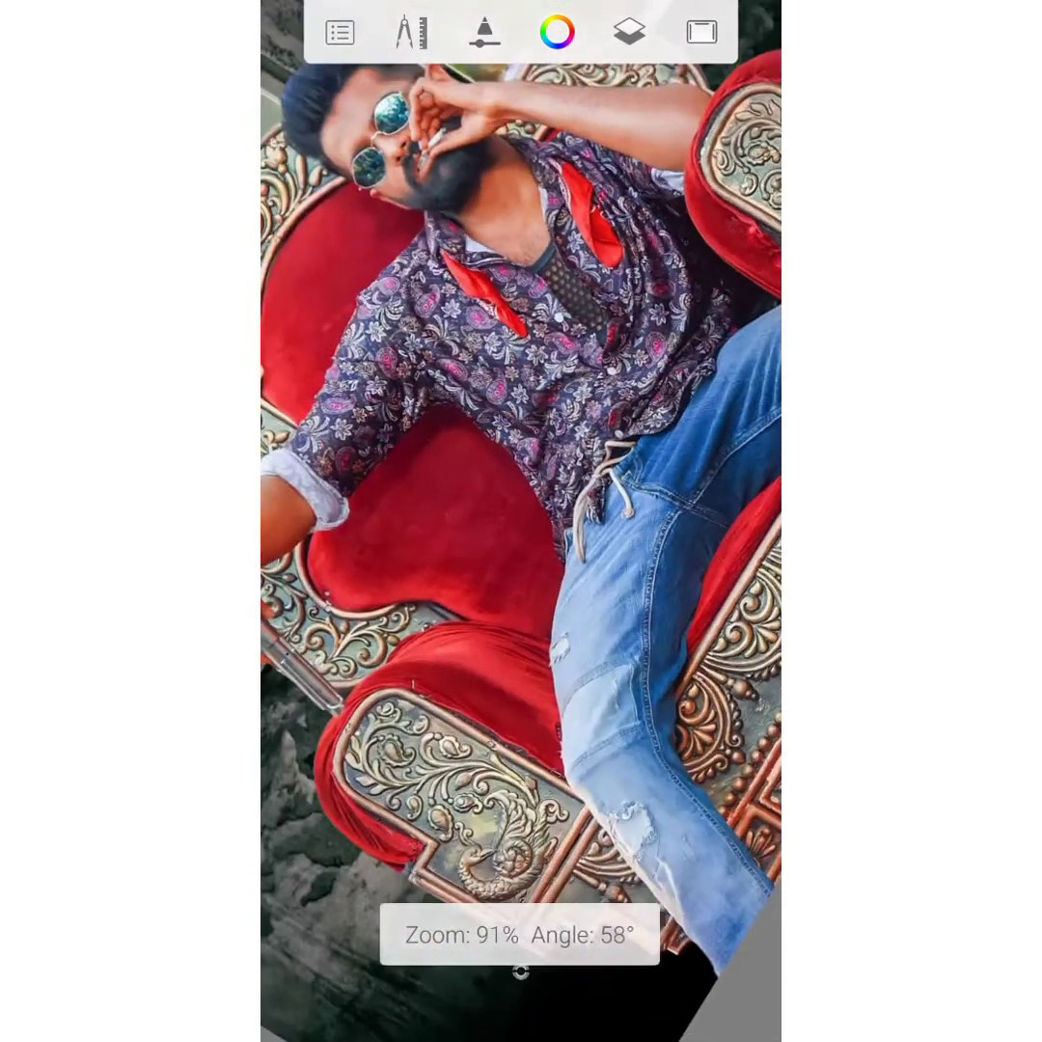
pyautogui.scroll(1, 520, 521)
pyautogui.scroll(2, 521, 521)
pyautogui.scroll(2, 521, 521)
# Brighten the forearm from upper arm toward wrist with two more glow strokes.
pyautogui.scroll(1, 521, 521)
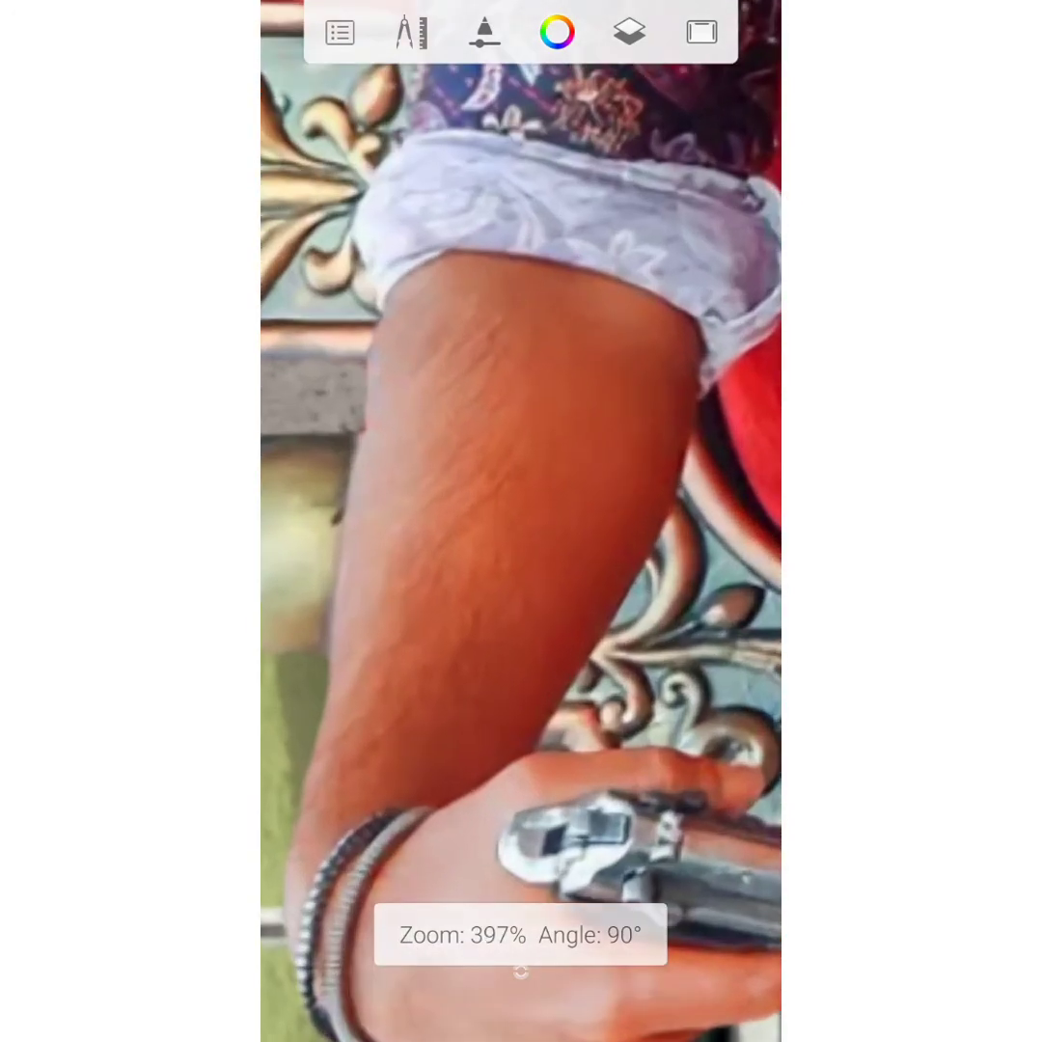
pyautogui.click(521, 969)
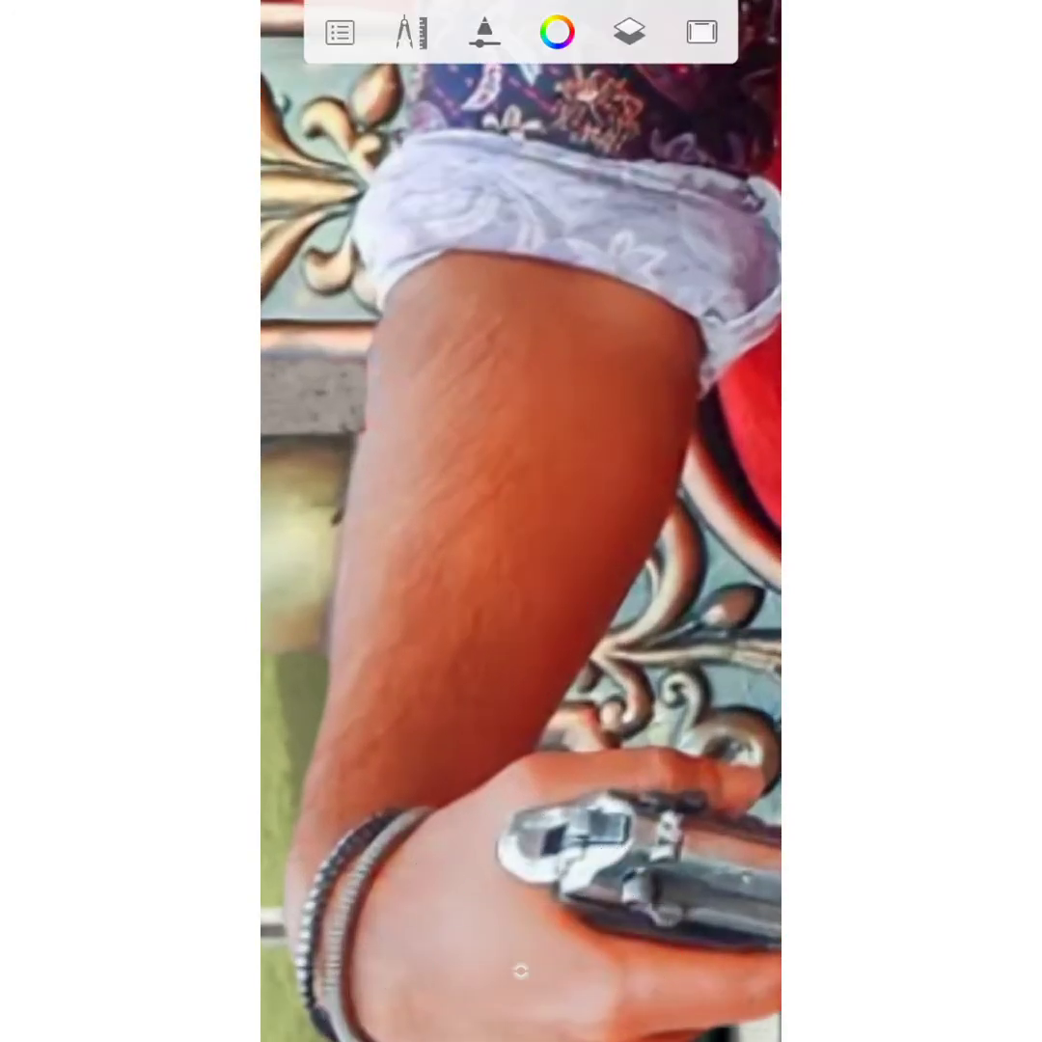
pyautogui.moveTo(463, 236); pyautogui.dragTo(430, 473)
pyautogui.moveTo(385, 550); pyautogui.dragTo(347, 661)
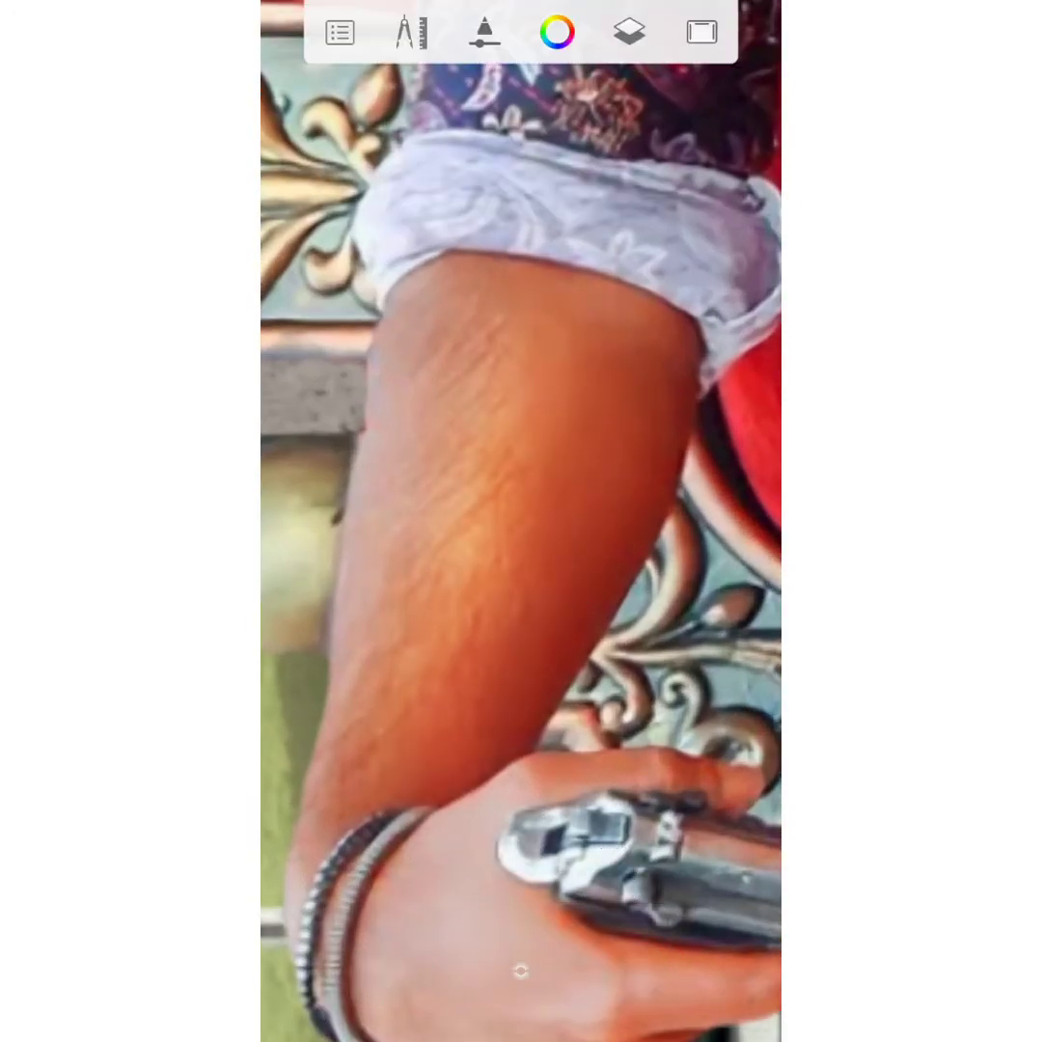
pyautogui.scroll(-3, 521, 521)
pyautogui.scroll(-2, 521, 520)
pyautogui.scroll(1, 521, 521)
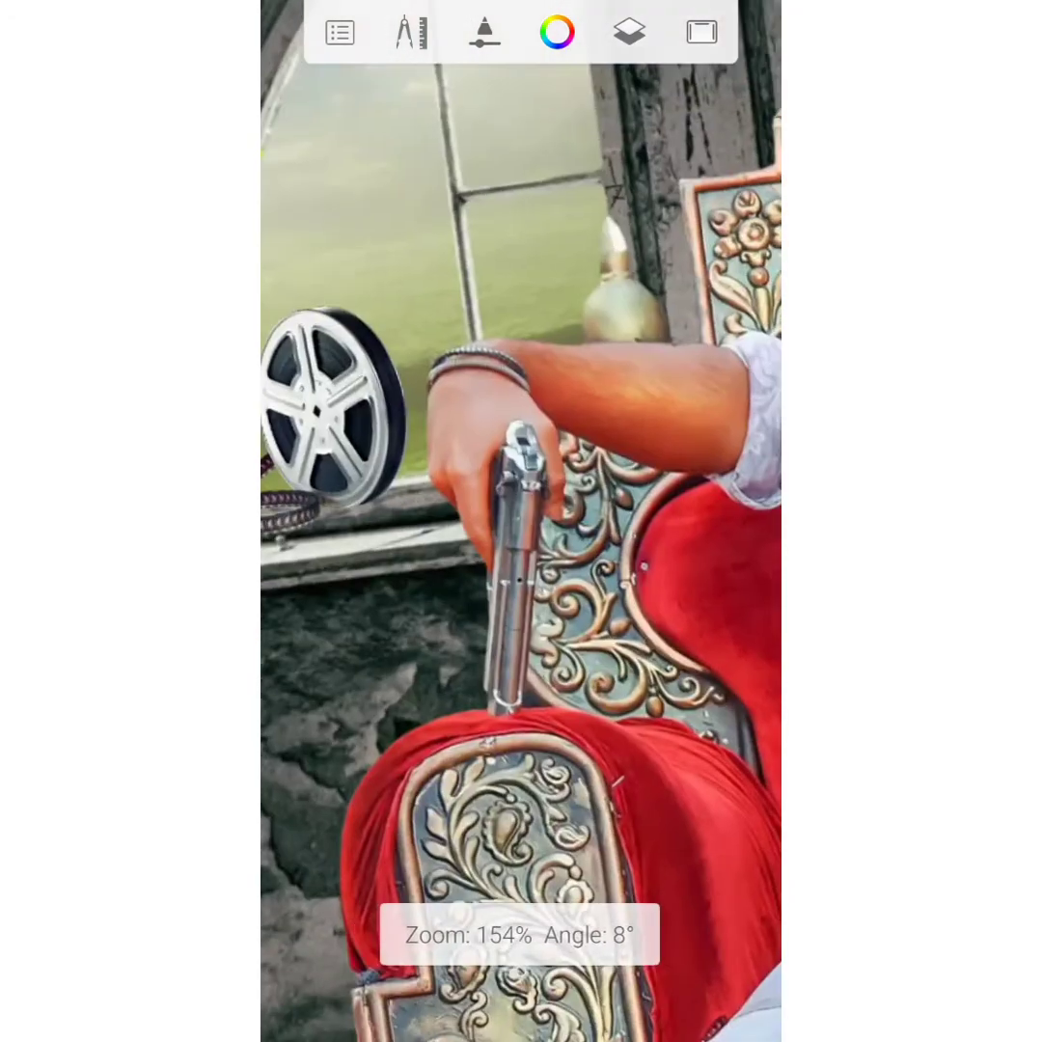
pyautogui.scroll(2, 520, 521)
pyautogui.scroll(-3, 521, 520)
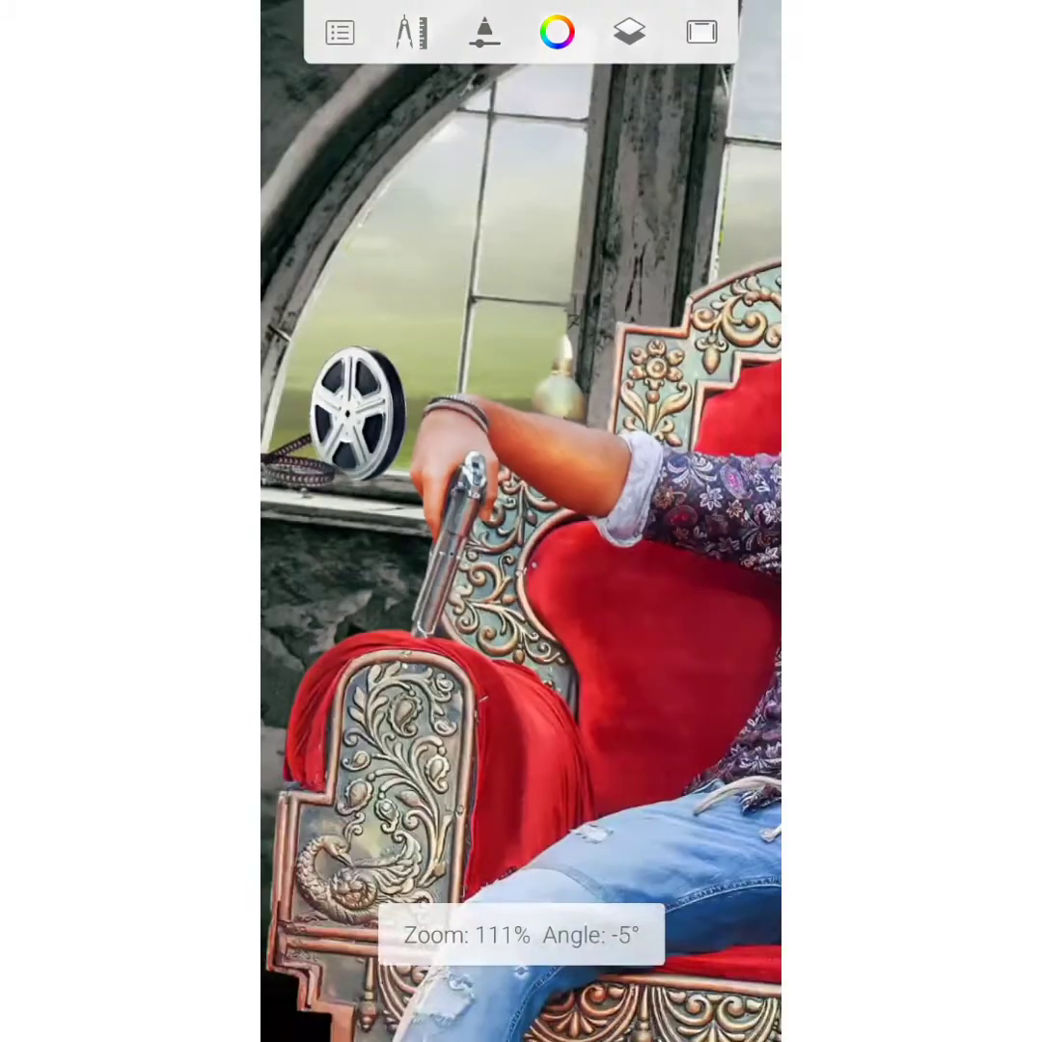
pyautogui.scroll(-3, 521, 521)
pyautogui.scroll(2, 521, 521)
pyautogui.scroll(2, 521, 520)
pyautogui.scroll(2, 521, 521)
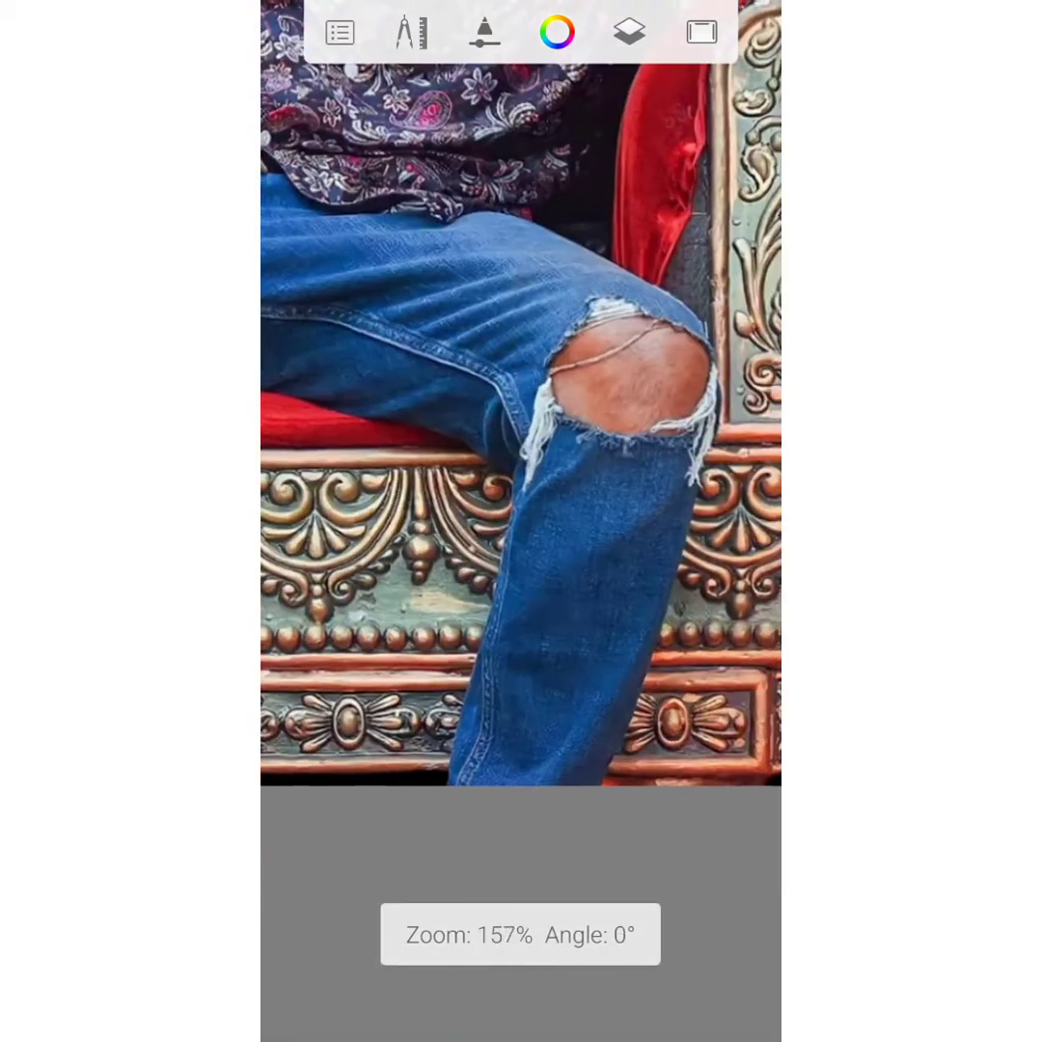
pyautogui.scroll(2, 521, 521)
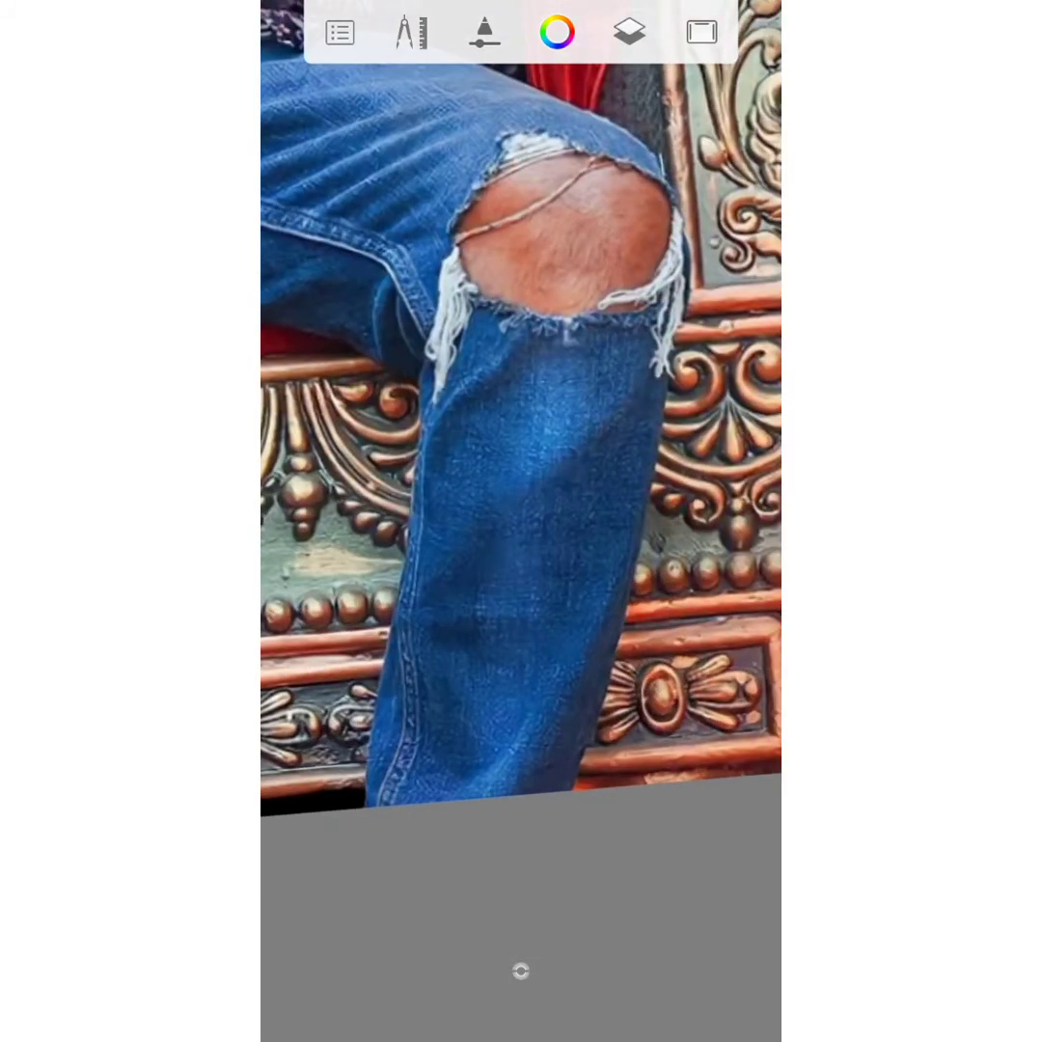
pyautogui.scroll(2, 521, 521)
pyautogui.scroll(3, 521, 521)
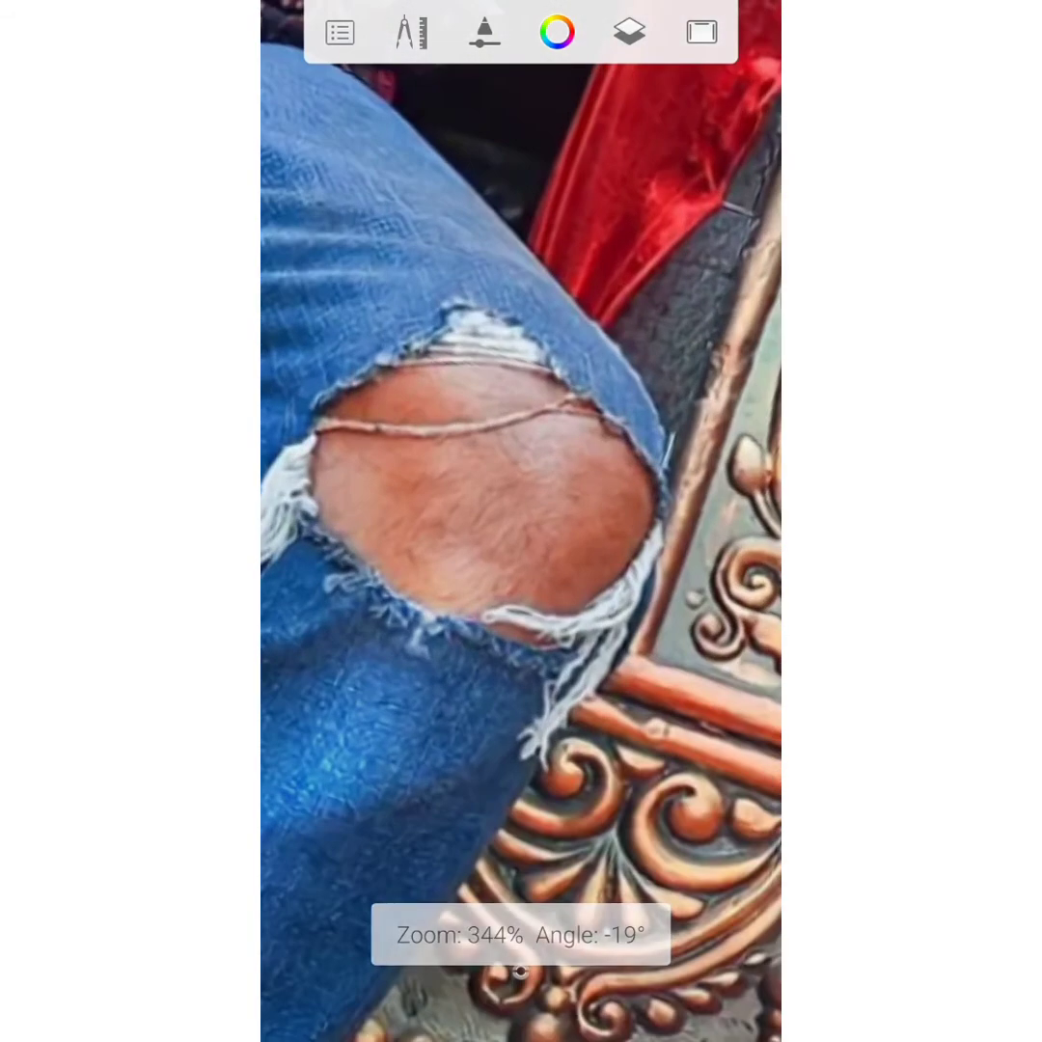
pyautogui.scroll(2, 521, 521)
pyautogui.scroll(-3, 521, 521)
pyautogui.scroll(2, 521, 521)
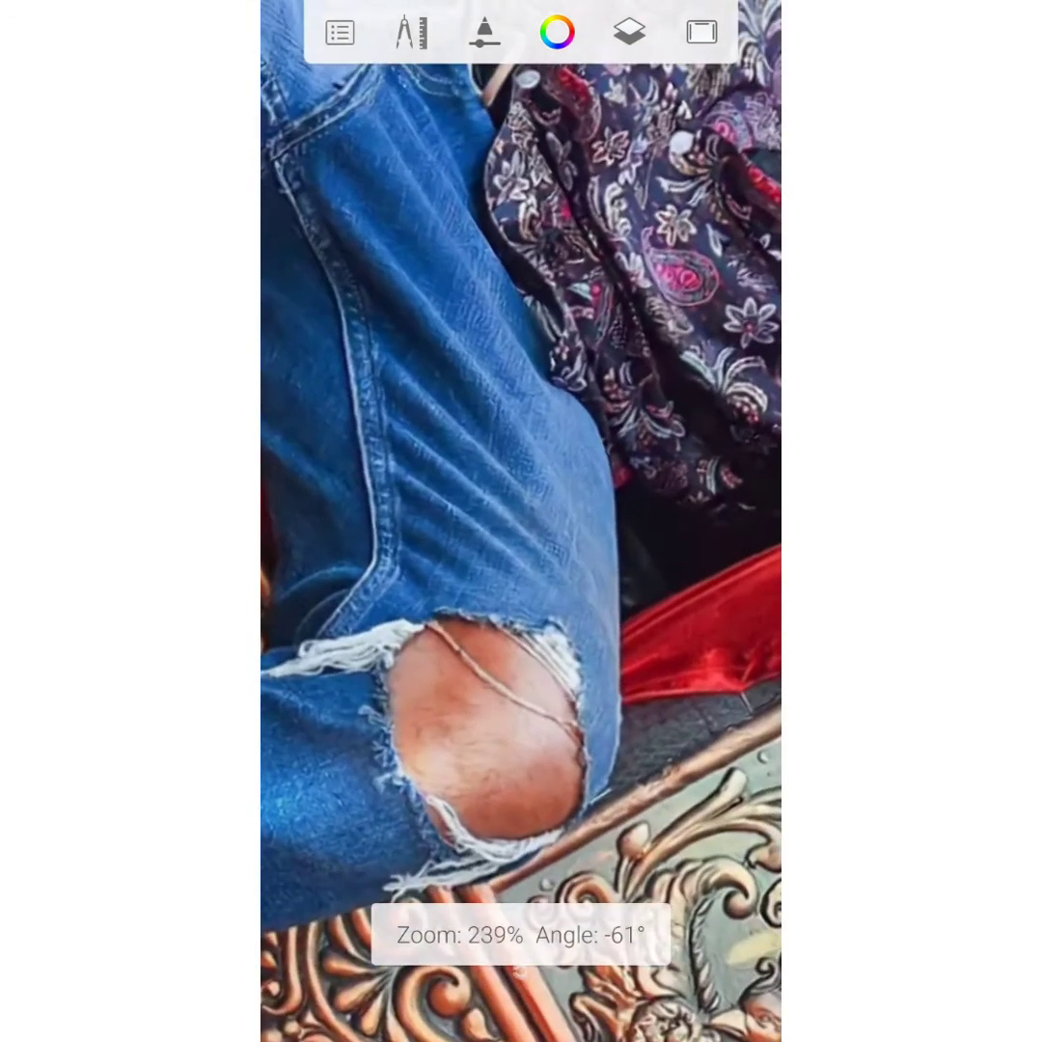
pyautogui.scroll(-1, 521, 521)
pyautogui.scroll(-3, 521, 521)
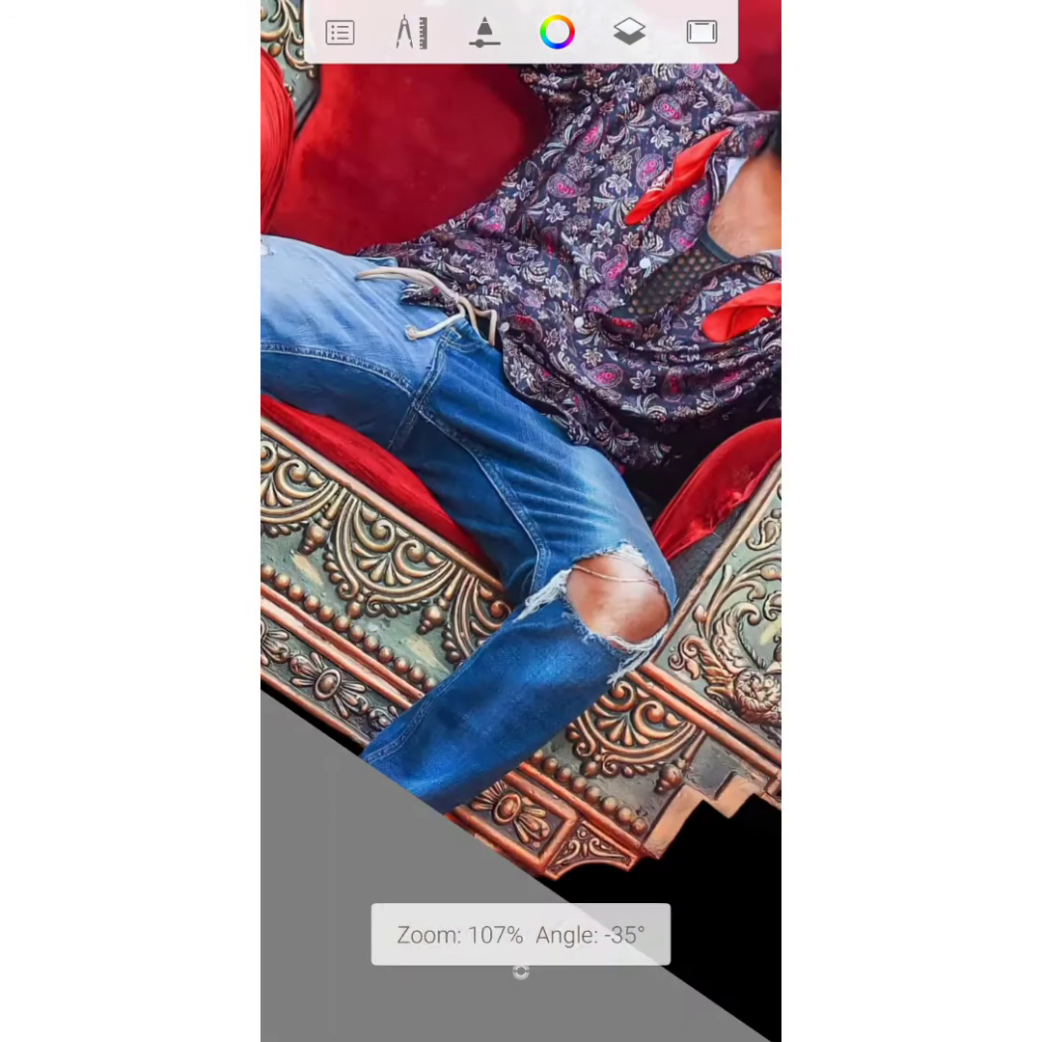
pyautogui.scroll(-2, 521, 521)
pyautogui.scroll(1, 521, 521)
pyautogui.scroll(2, 521, 521)
pyautogui.scroll(2, 521, 521)
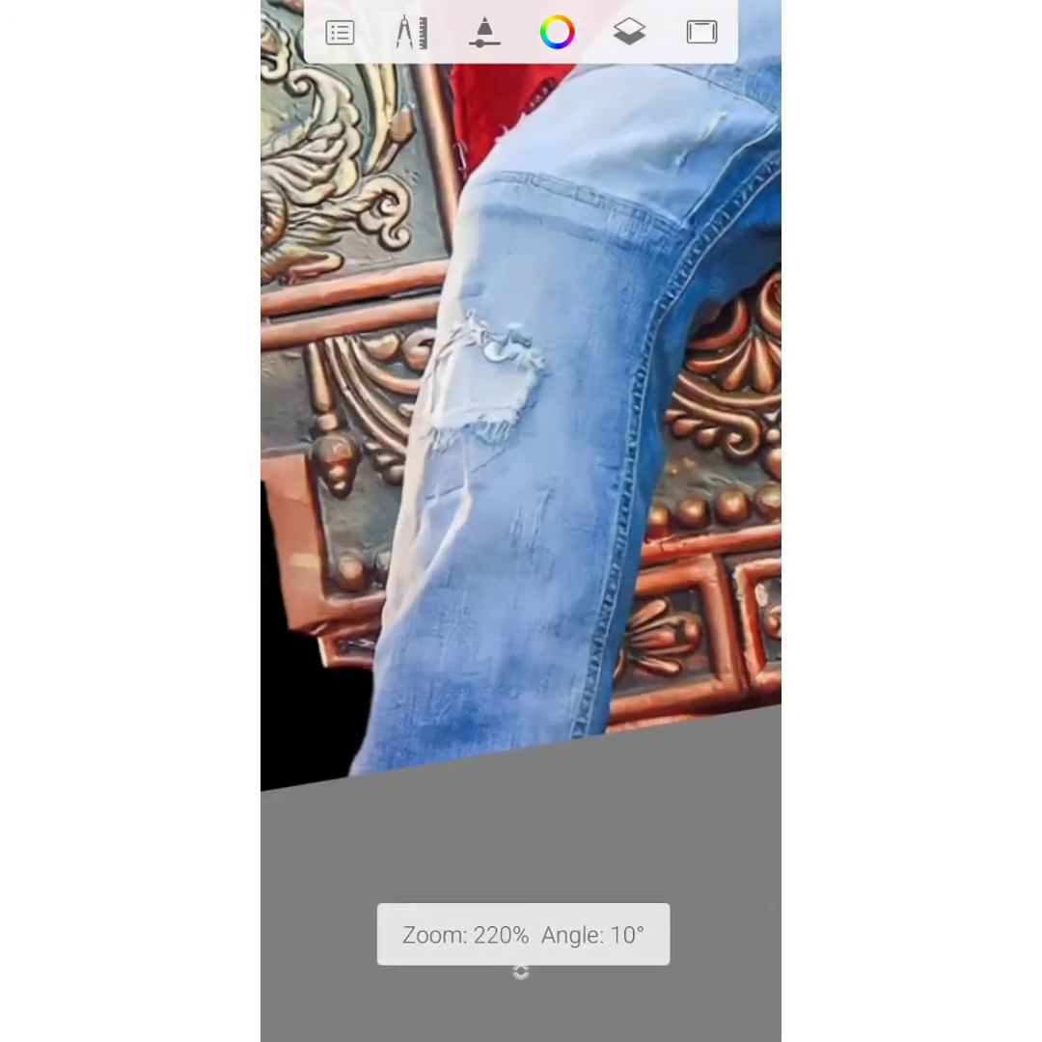
pyautogui.scroll(2, 521, 521)
# Paint light-blue highlights over the jeans' shin, torn area and thigh, then zoom out.
pyautogui.moveTo(473, 221)
pyautogui.mouseDown()
pyautogui.moveTo(386, 617)
pyautogui.moveTo(405, 627)
pyautogui.mouseUp()
pyautogui.moveTo(492, 154); pyautogui.dragTo(386, 627)
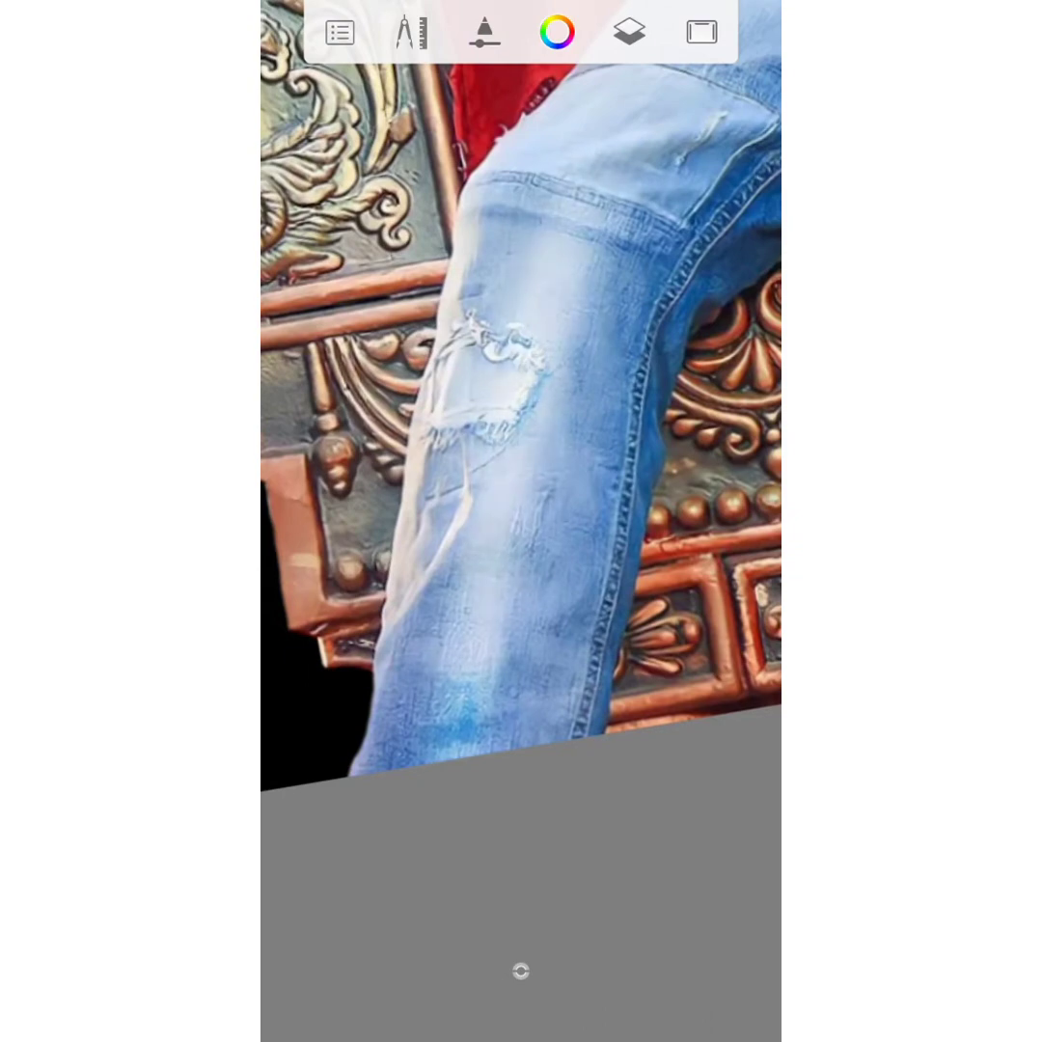
pyautogui.moveTo(434, 376); pyautogui.dragTo(386, 608)
pyautogui.scroll(2, 520, 521)
pyautogui.scroll(1, 521, 521)
pyautogui.moveTo(468, 318); pyautogui.dragTo(367, 627)
pyautogui.moveTo(386, 603); pyautogui.dragTo(323, 714)
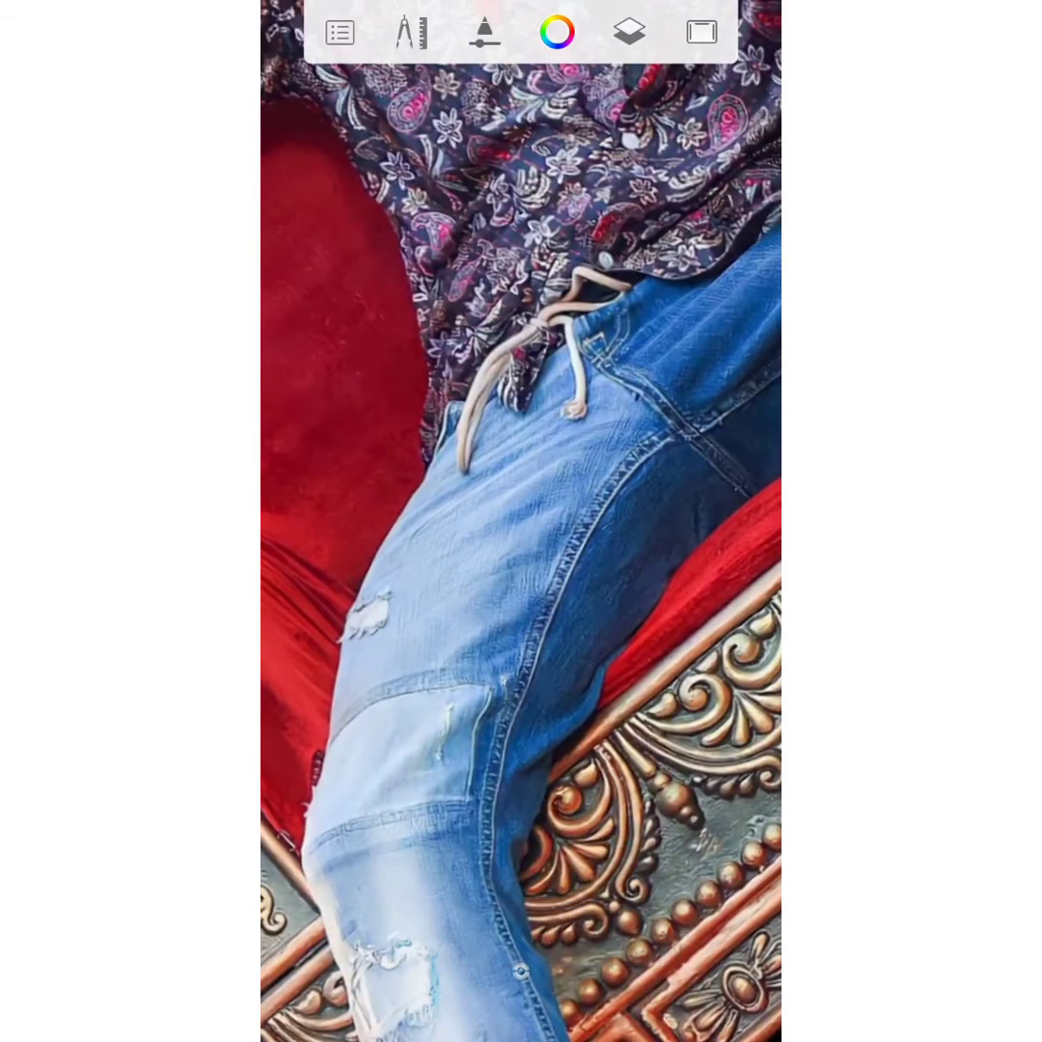
pyautogui.moveTo(473, 308); pyautogui.dragTo(372, 574)
pyautogui.moveTo(478, 299); pyautogui.dragTo(372, 584)
pyautogui.moveTo(439, 371); pyautogui.dragTo(343, 583)
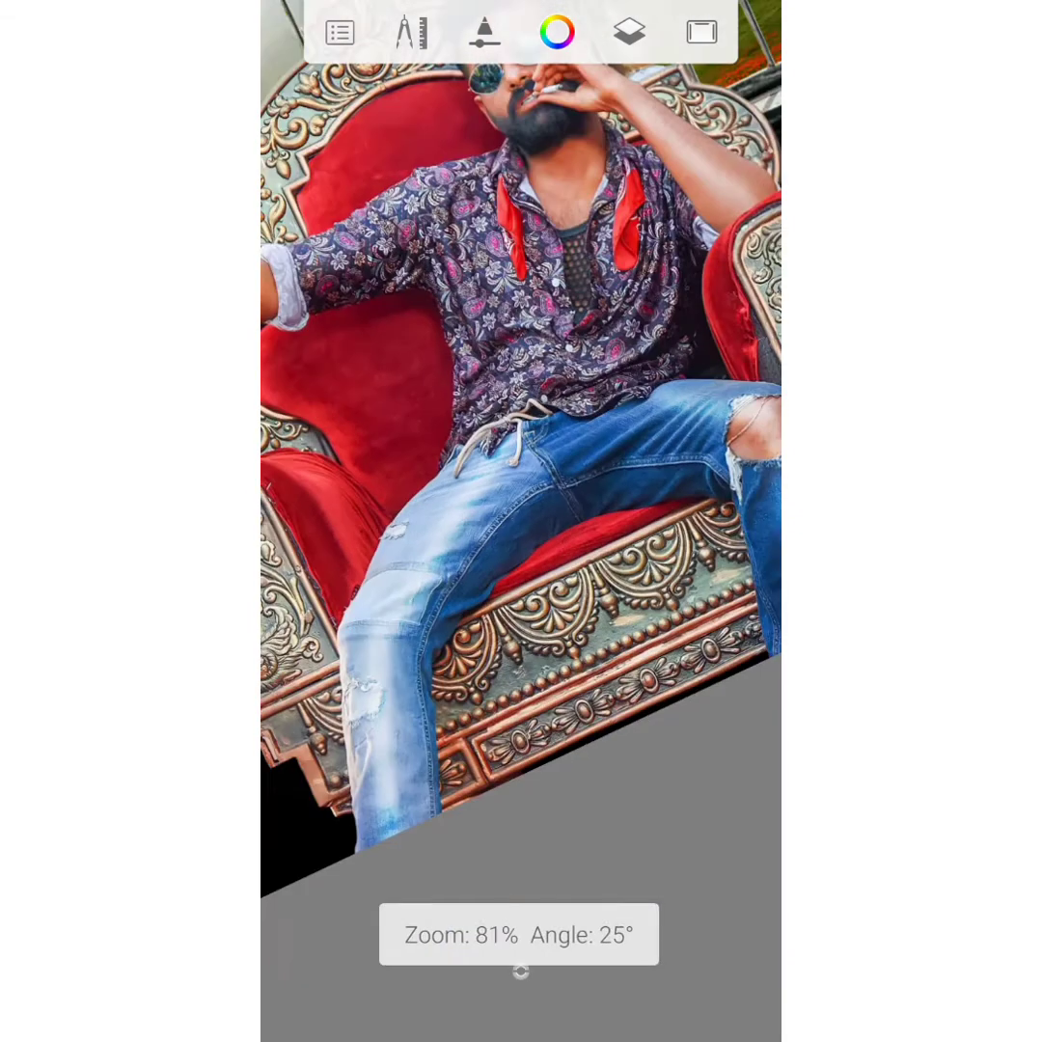
pyautogui.scroll(-5, 521, 521)
pyautogui.scroll(-3, 521, 521)
pyautogui.scroll(-1, 521, 521)
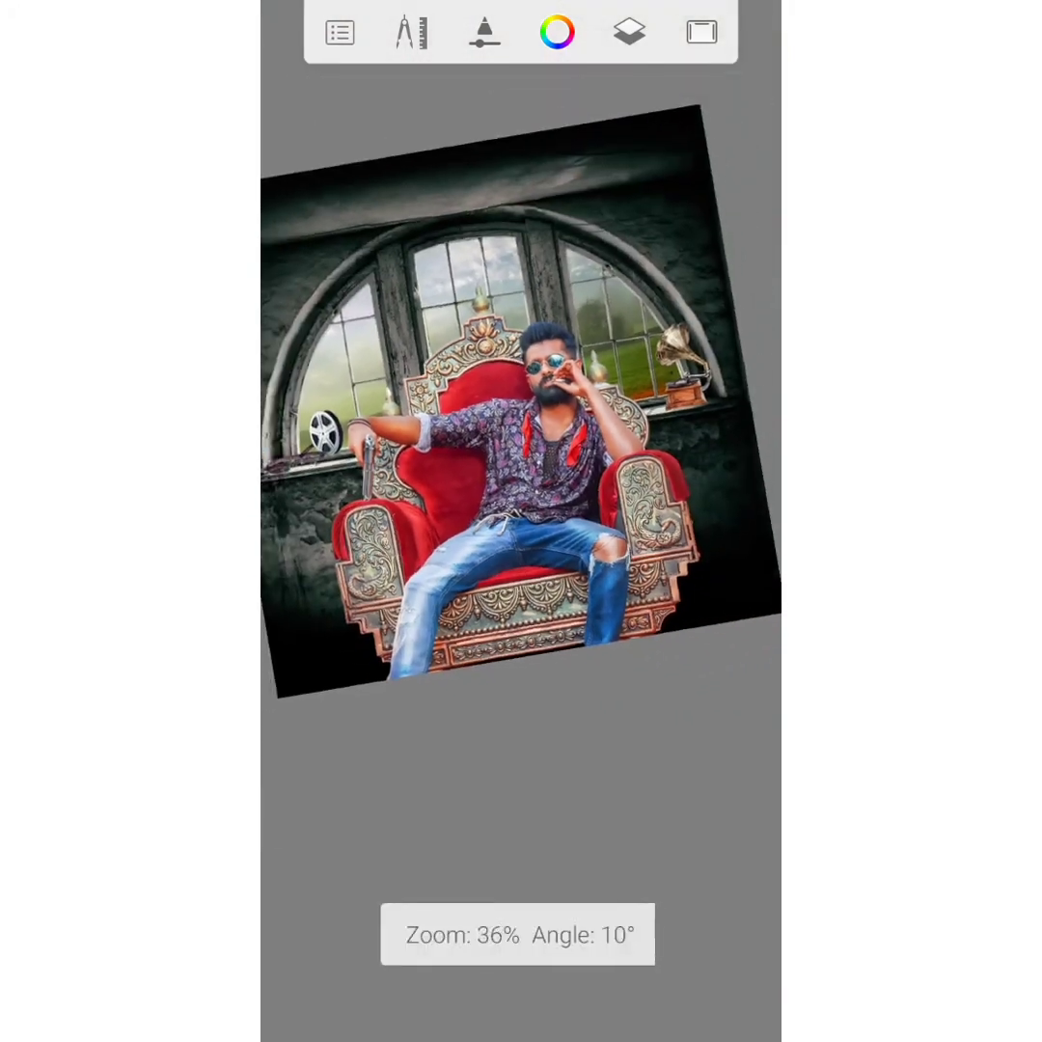
pyautogui.scroll(1, 521, 521)
pyautogui.scroll(1, 521, 521)
# Toggle the Overlay layer off and on to compare the jeans with and without it.
pyautogui.click(629, 32)
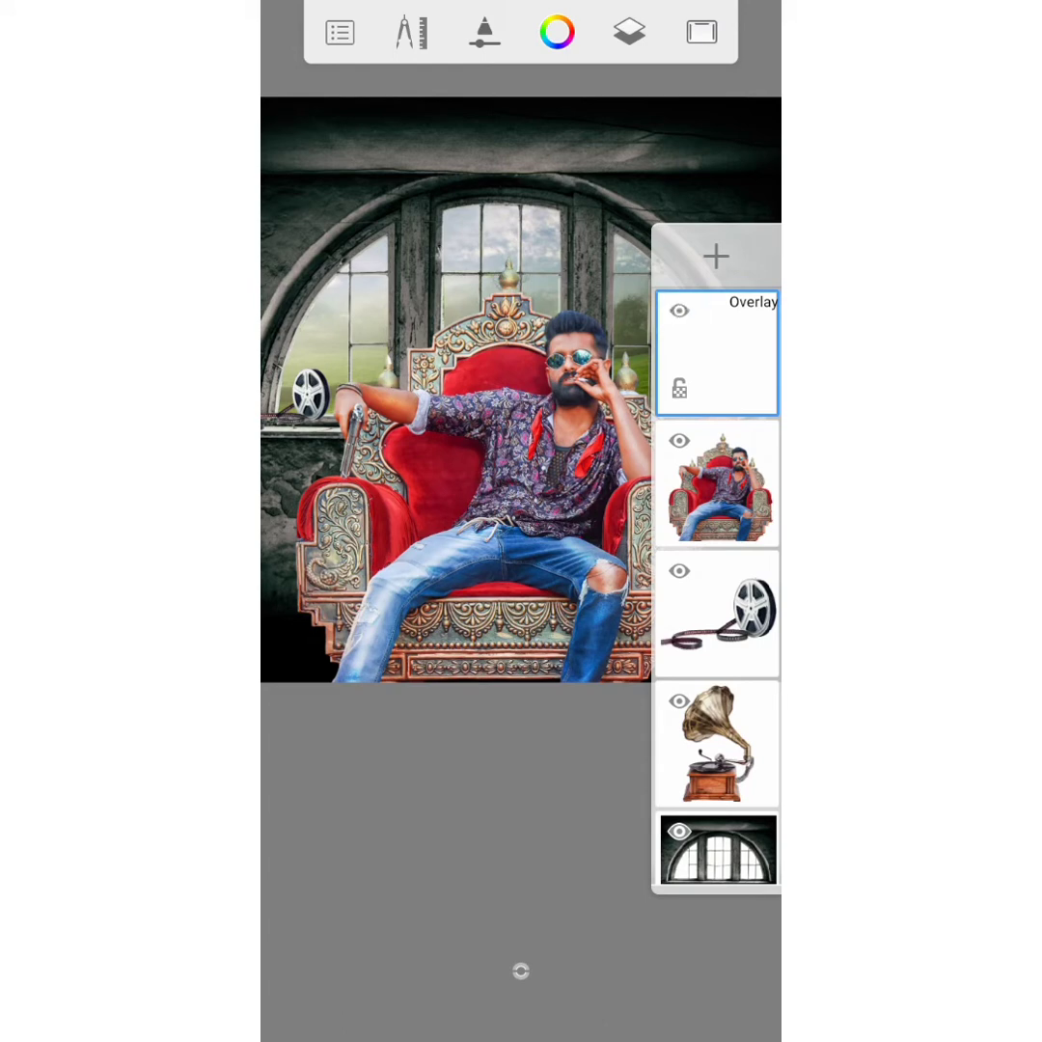
pyautogui.click(679, 310)
pyautogui.click(679, 310)
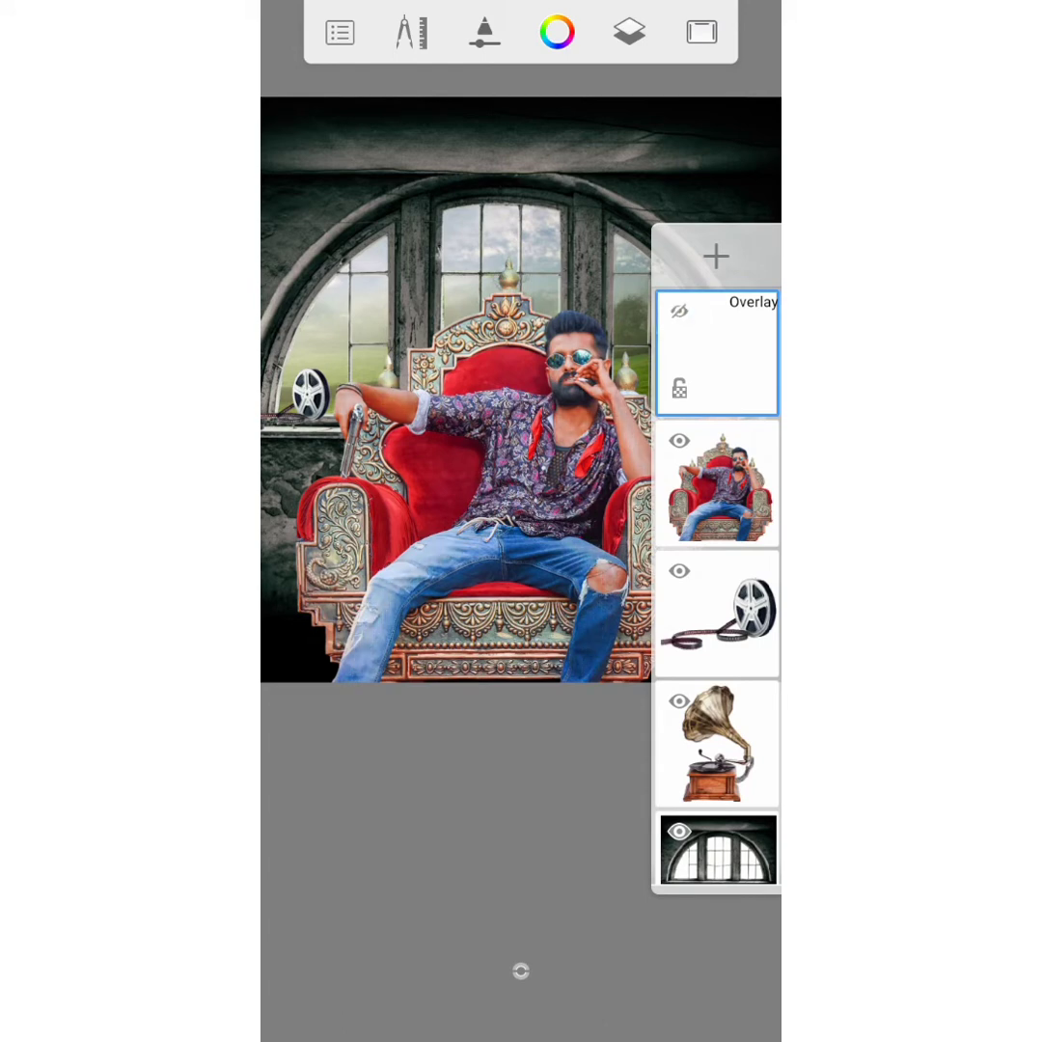
pyautogui.click(679, 309)
# Add a new layer above Overlay and set its blending to Soft Light.
pyautogui.click(716, 256)
pyautogui.click(716, 352)
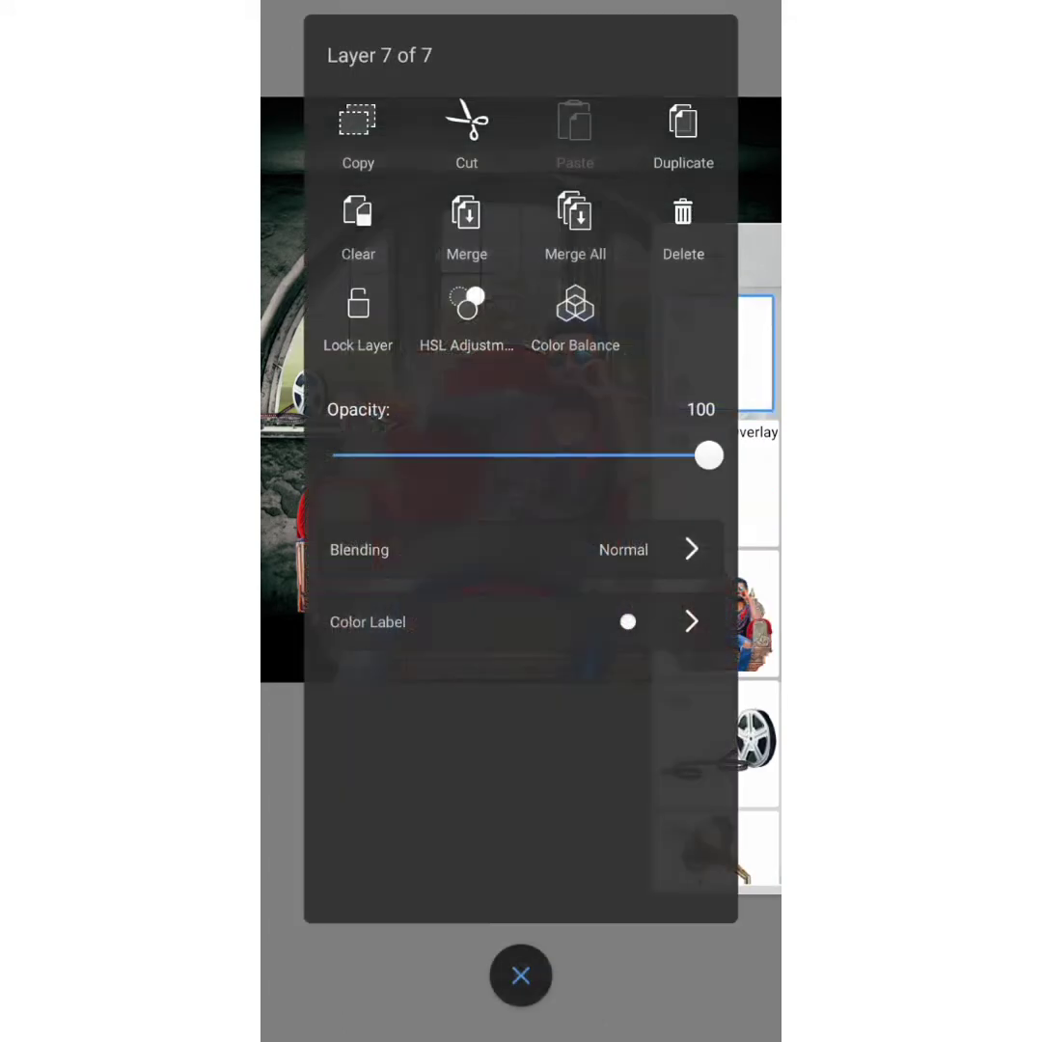
pyautogui.click(521, 549)
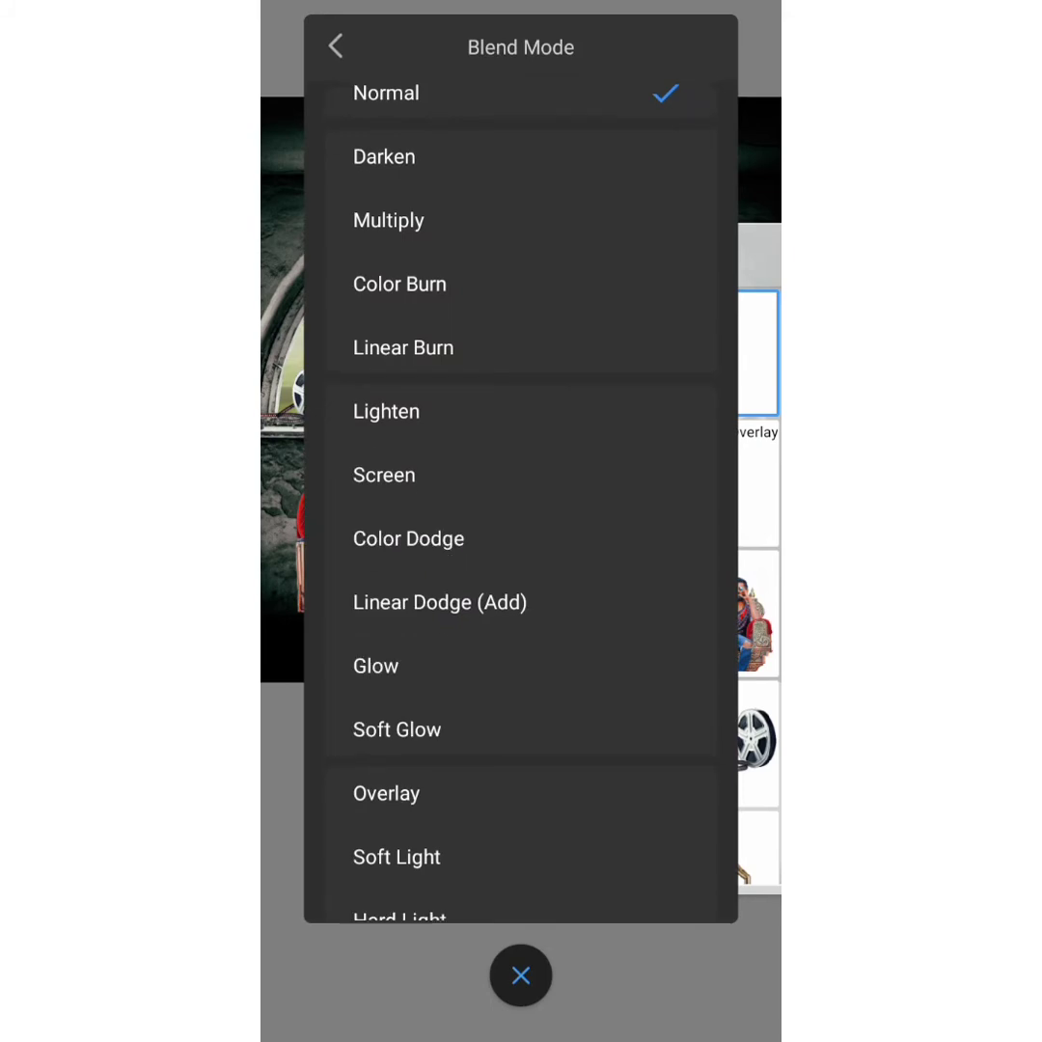
pyautogui.scroll(-3, 521, 579)
pyautogui.click(397, 709)
pyautogui.click(521, 972)
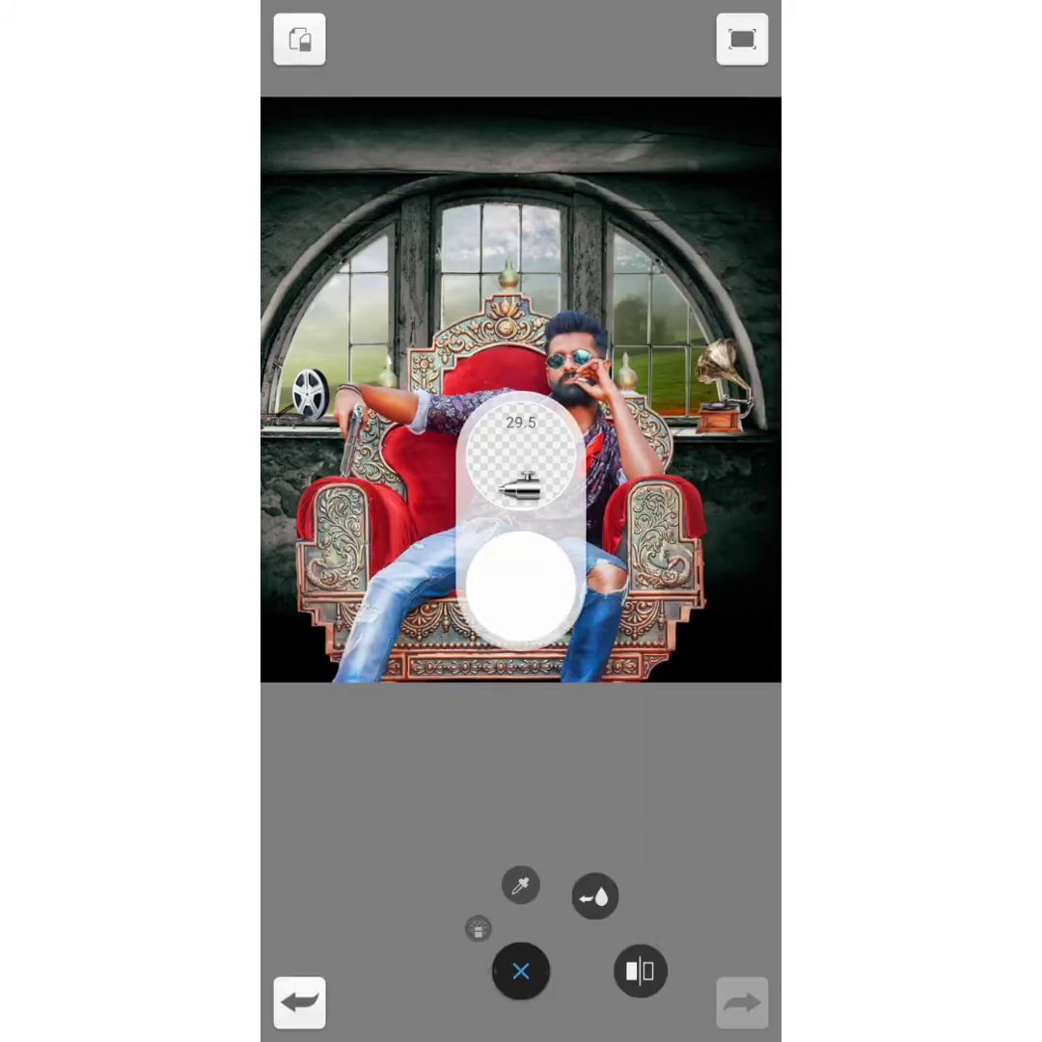
# Pick black as the paint colour and switch the airbrush to the Standard type.
pyautogui.click(426, 877)
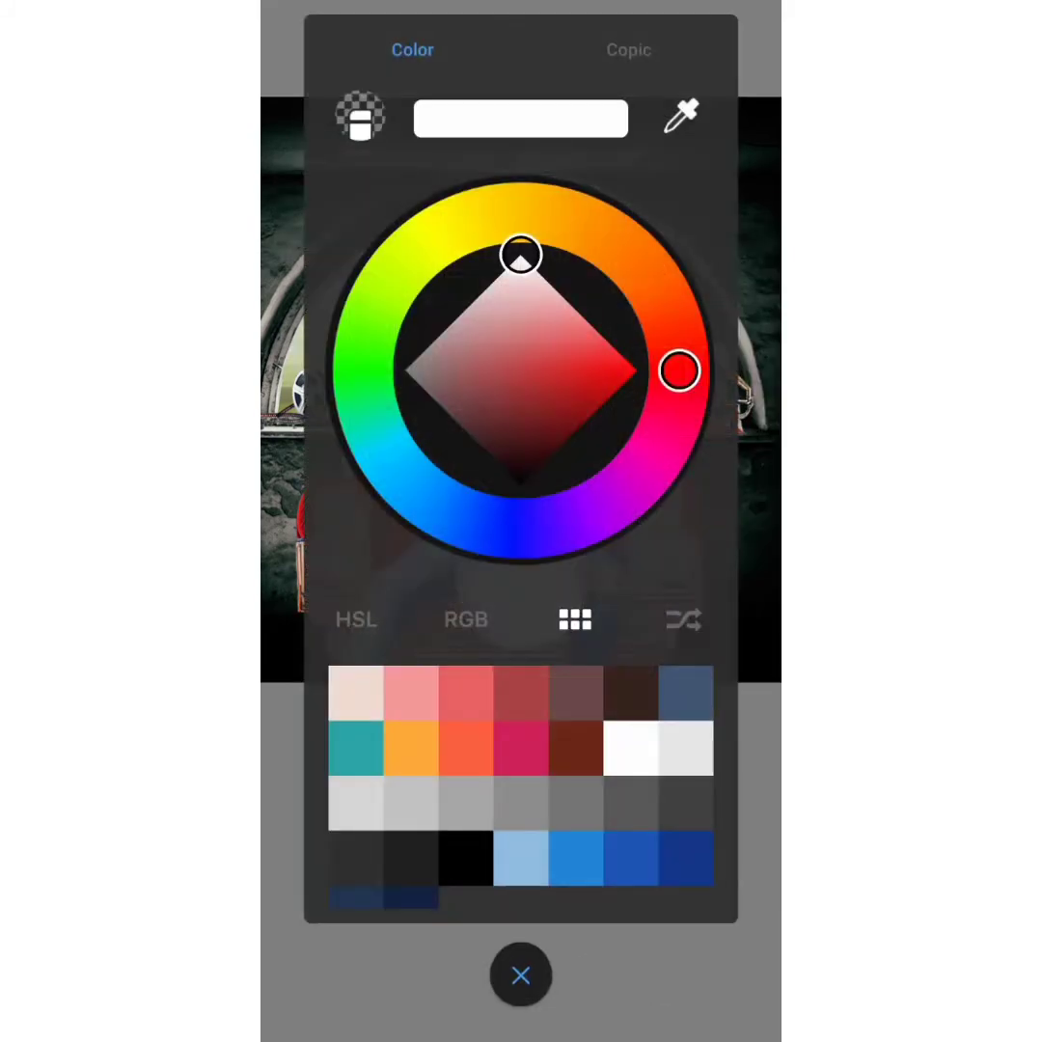
pyautogui.click(521, 482)
pyautogui.click(521, 974)
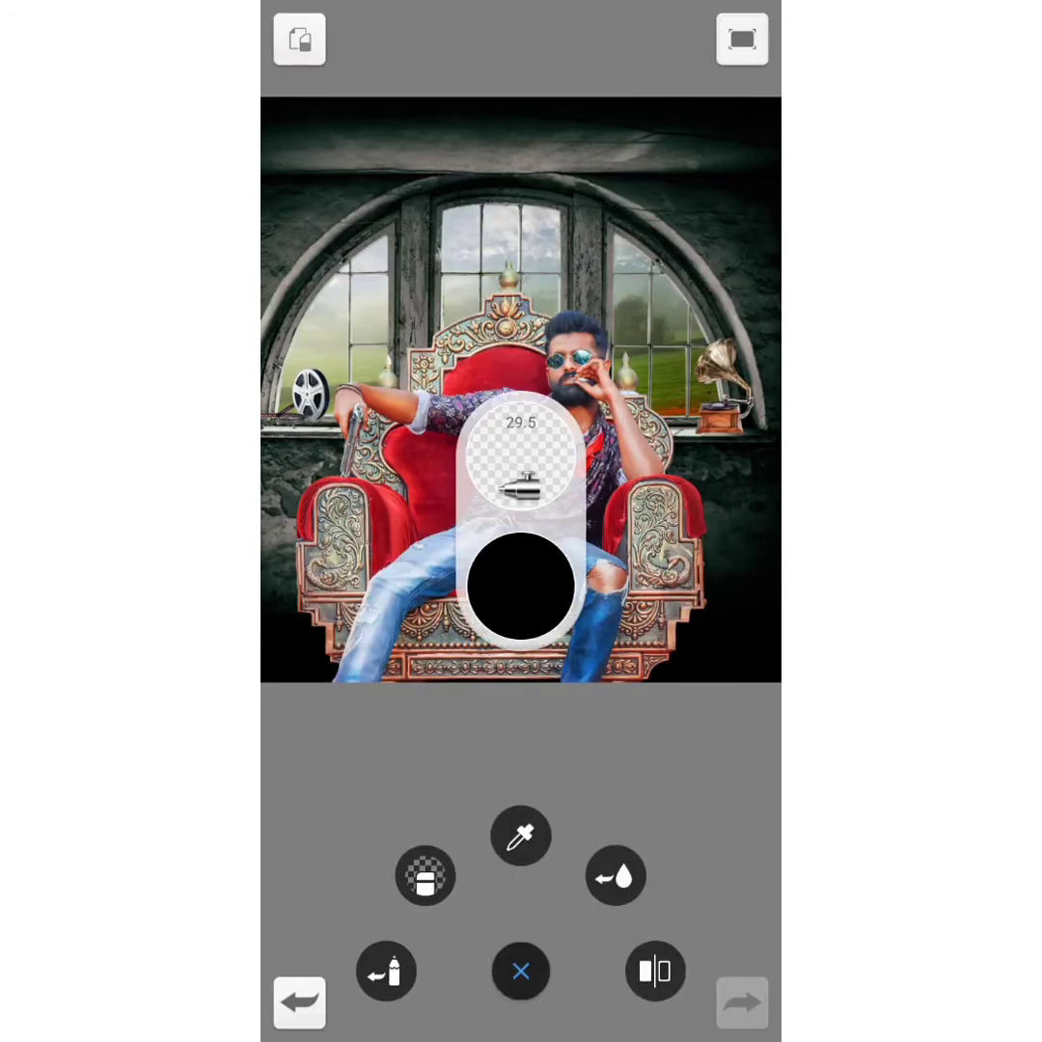
pyautogui.click(521, 463)
pyautogui.click(675, 291)
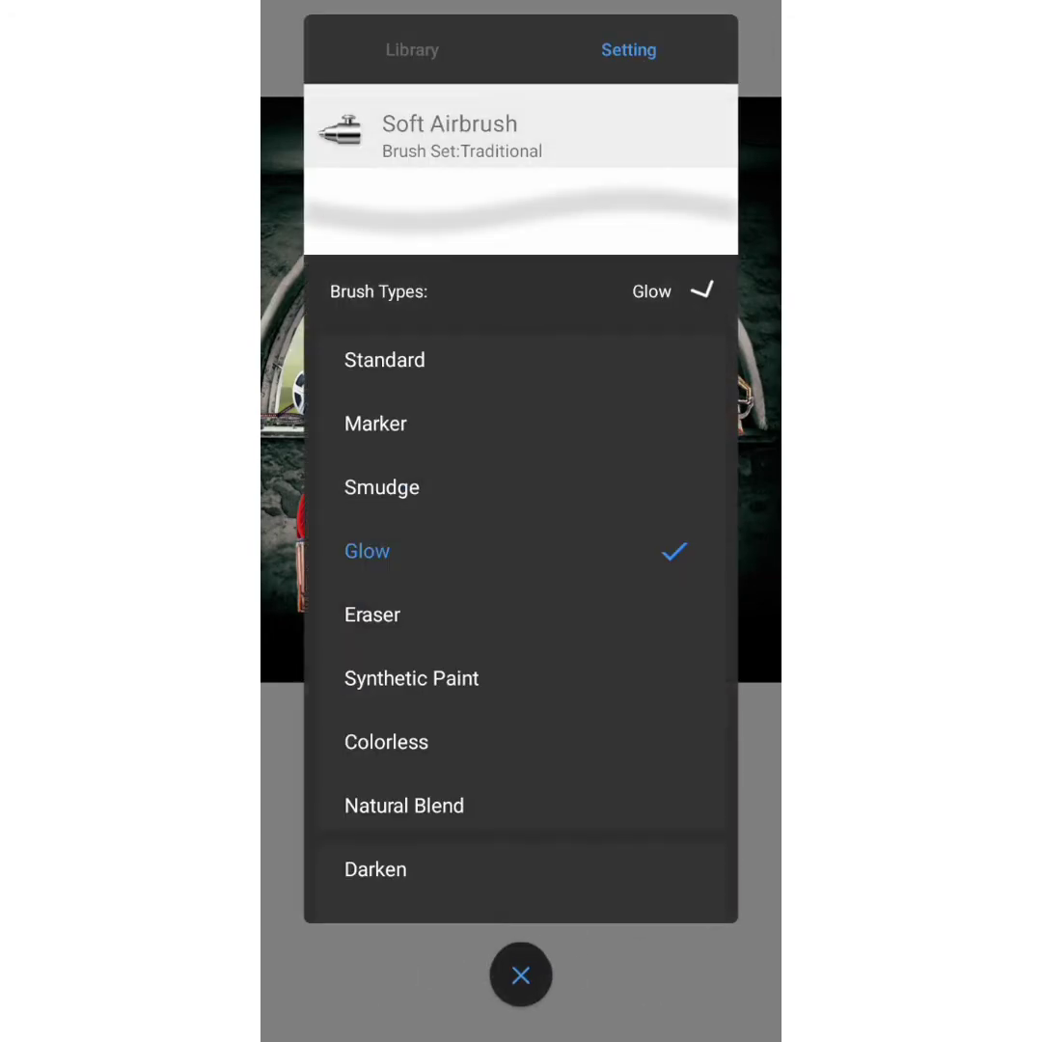
pyautogui.click(384, 360)
pyautogui.click(521, 975)
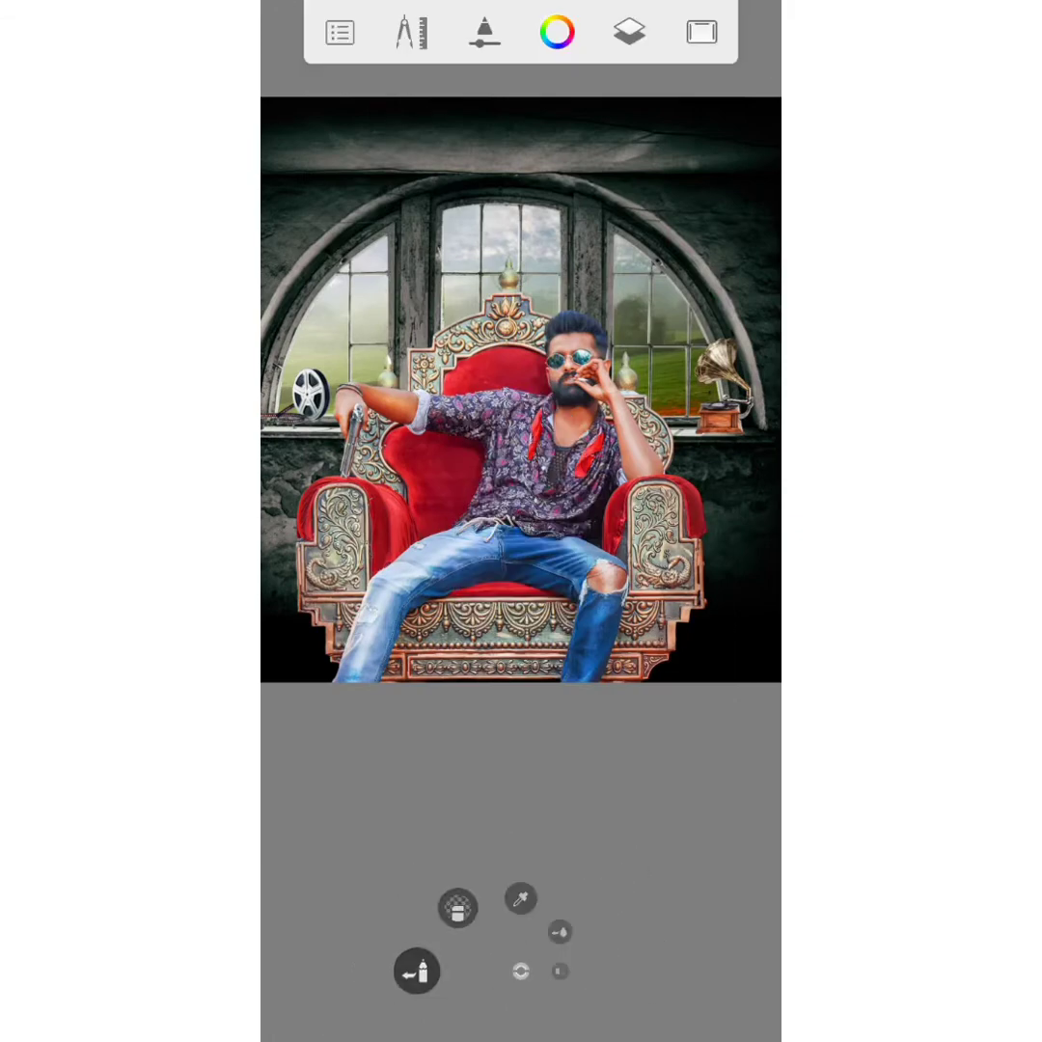
pyautogui.click(521, 971)
# Lower the Overlay layer's opacity to 81 and make the Soft Light layer active.
pyautogui.click(629, 31)
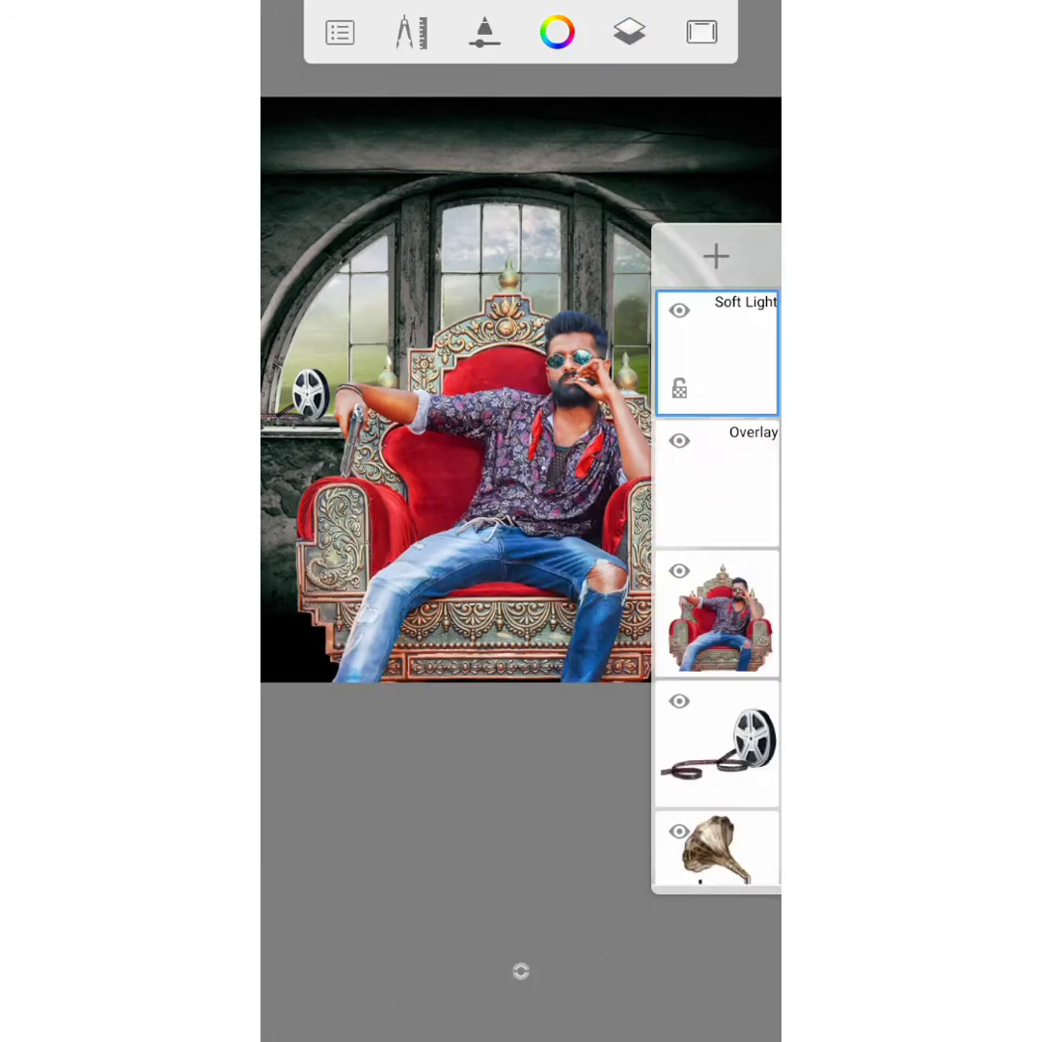
pyautogui.click(715, 482)
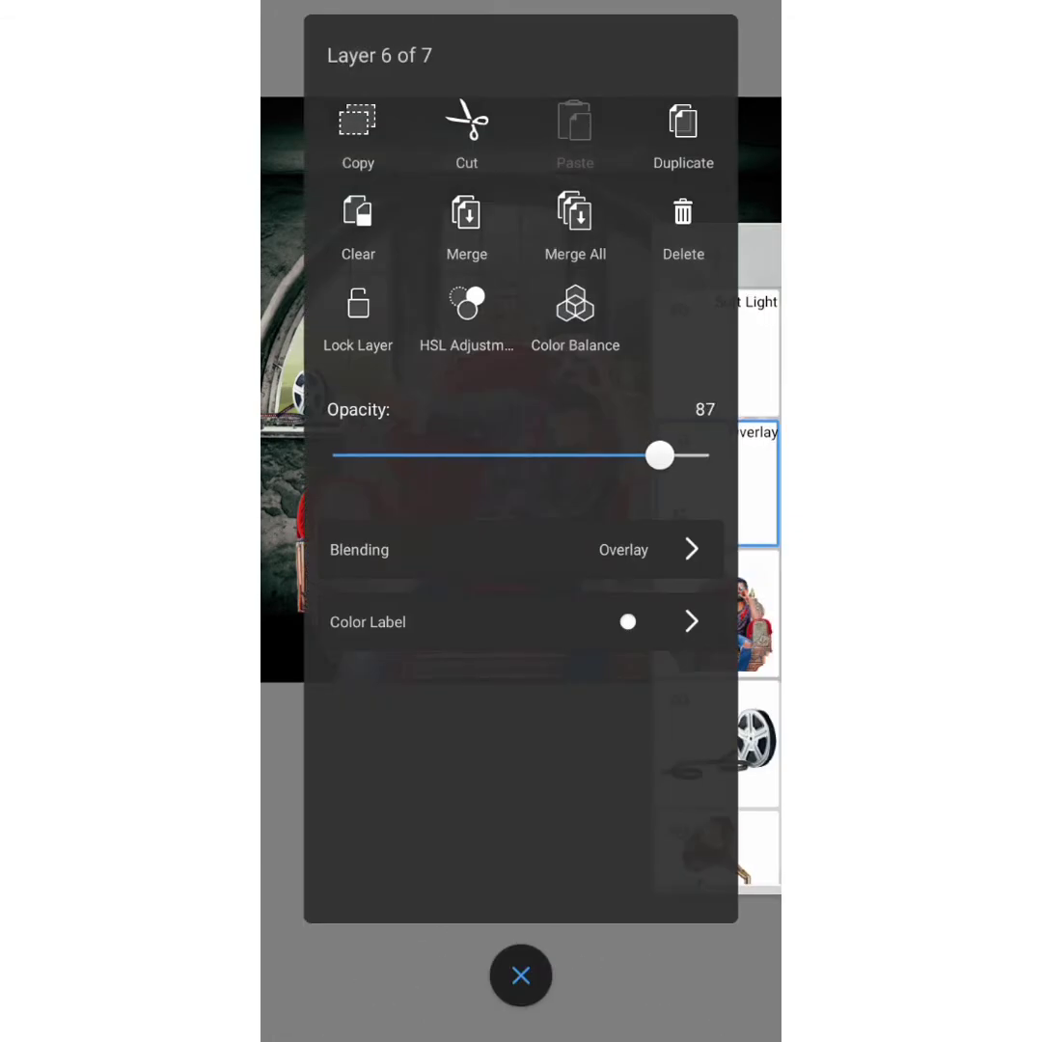
pyautogui.moveTo(646, 455); pyautogui.dragTo(636, 456)
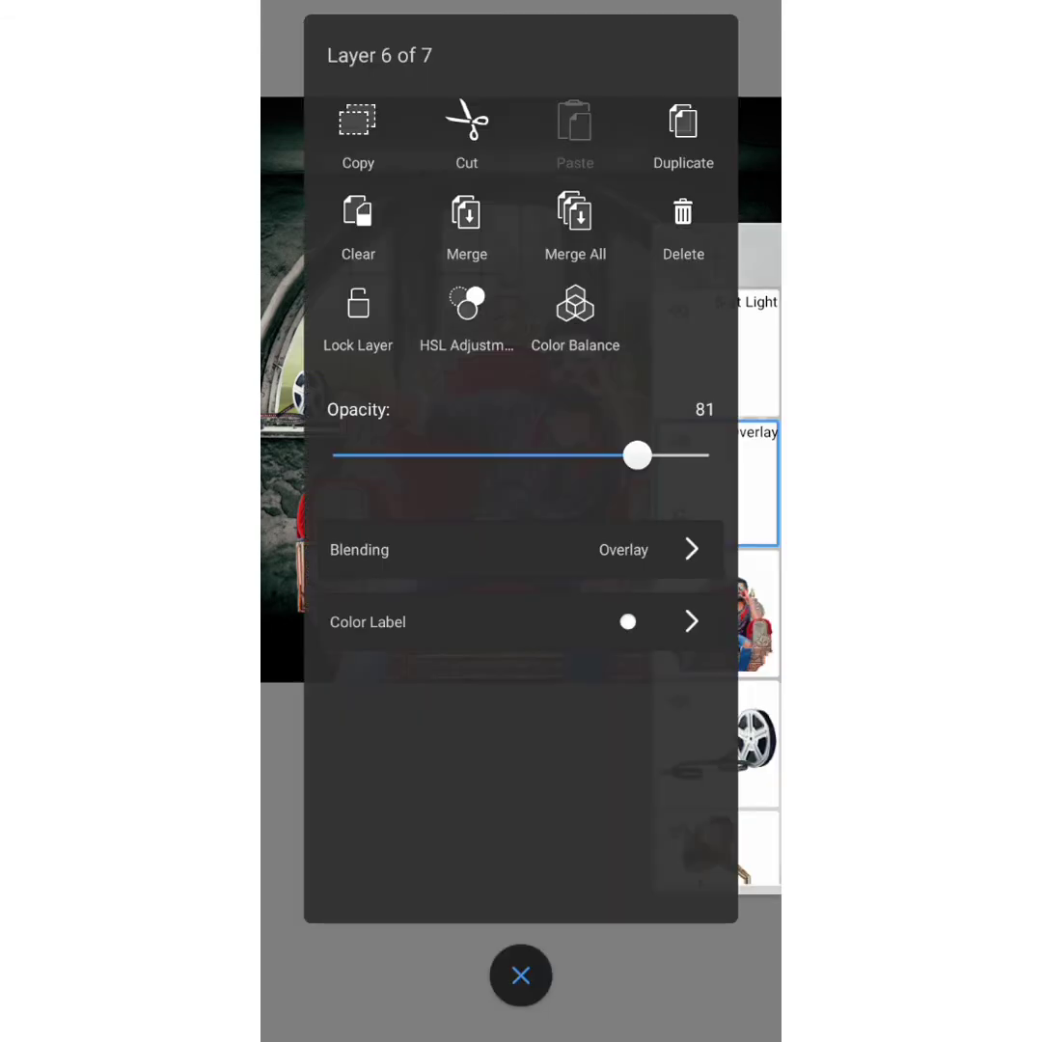
pyautogui.click(520, 975)
pyautogui.click(716, 349)
# Set the airbrush opacity to 62%.
pyautogui.click(521, 969)
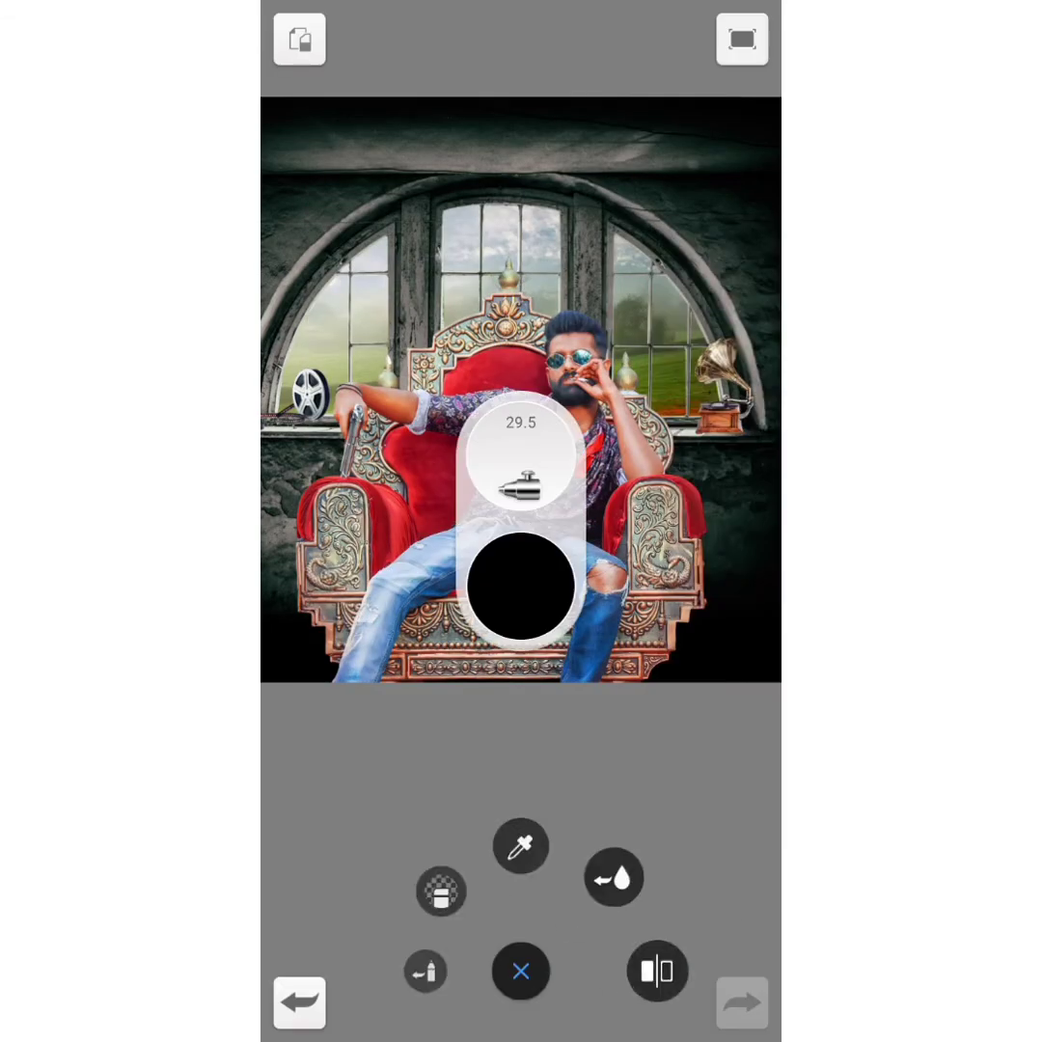
pyautogui.click(521, 463)
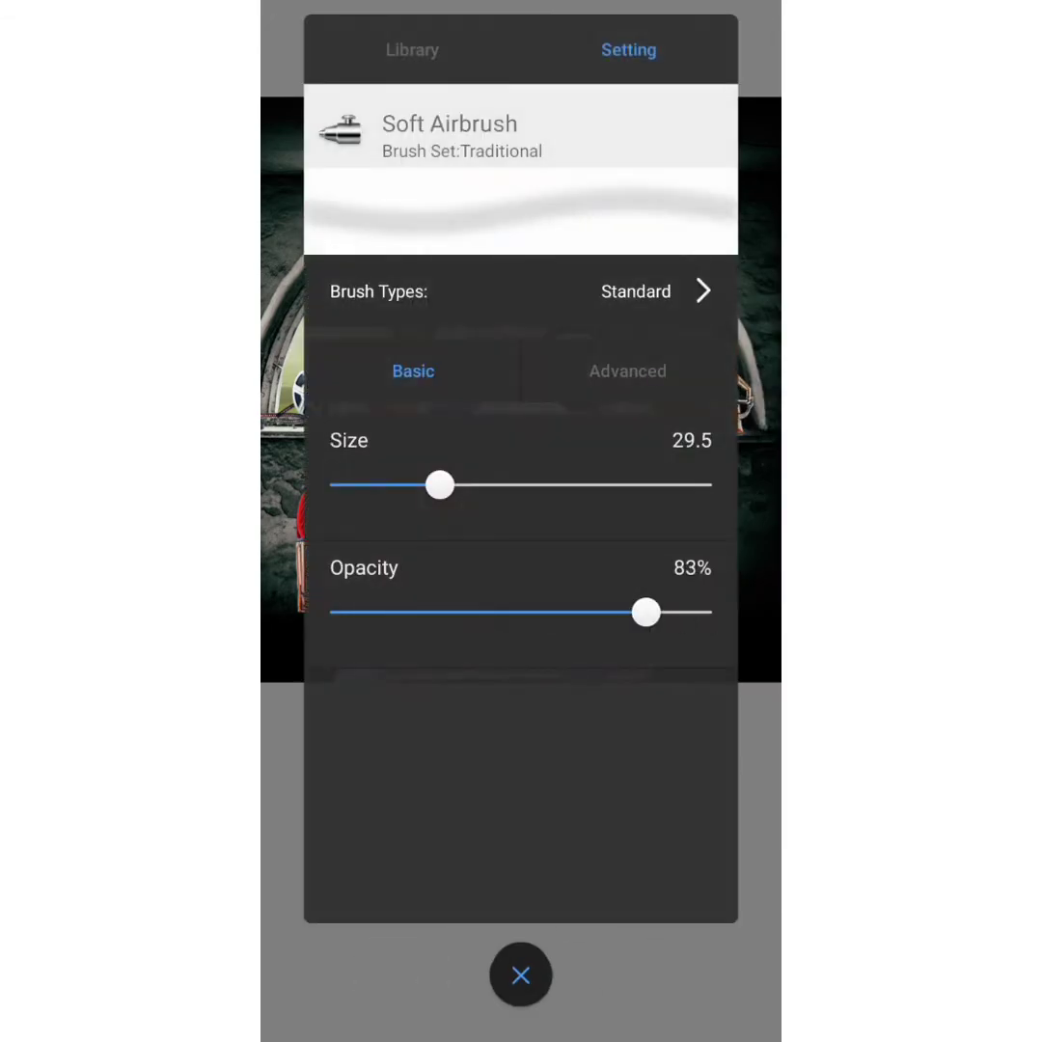
pyautogui.moveTo(646, 611); pyautogui.dragTo(565, 611)
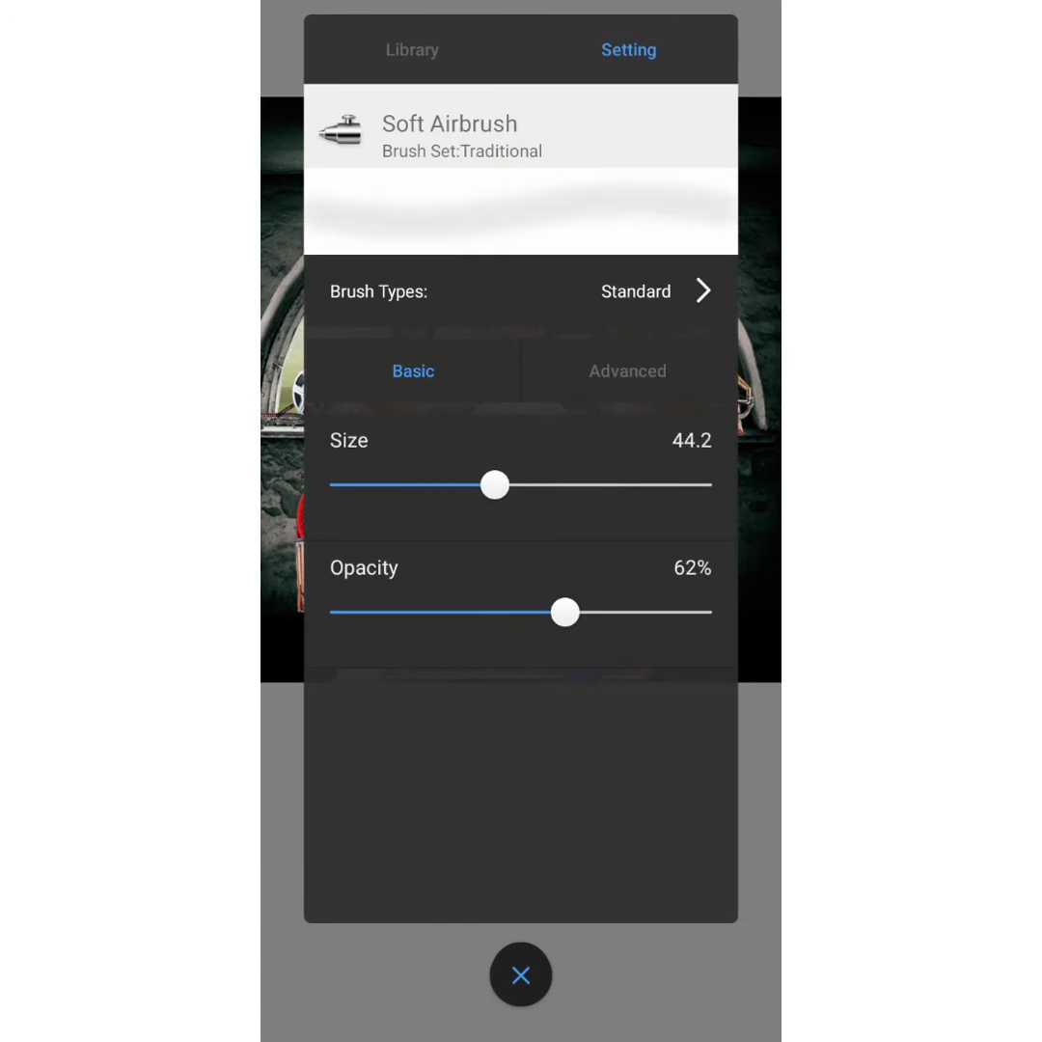
pyautogui.click(521, 975)
# Zoom and rotate the canvas to view the shirt, jeans and whole image upright.
pyautogui.scroll(5, 521, 338)
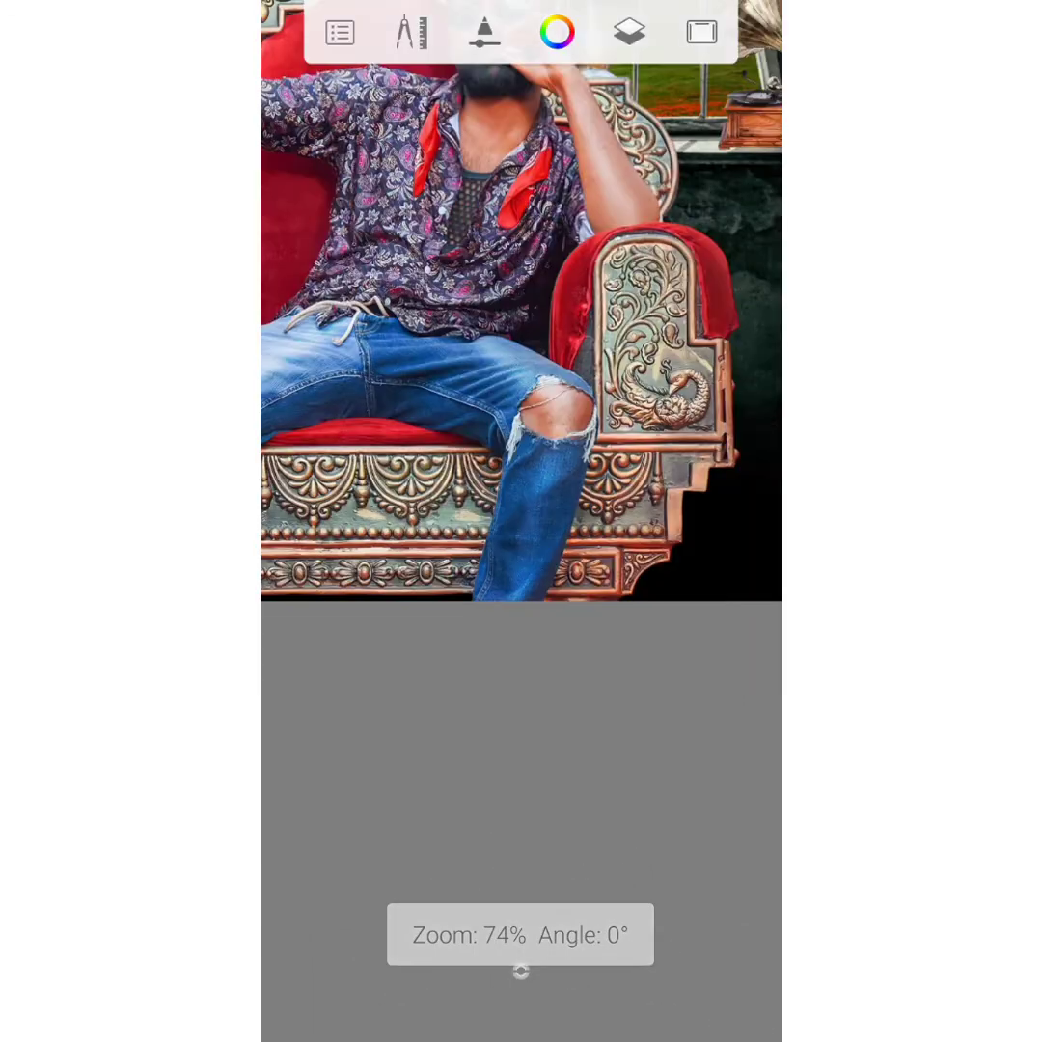
pyautogui.scroll(3, 521, 338)
pyautogui.scroll(2, 521, 318)
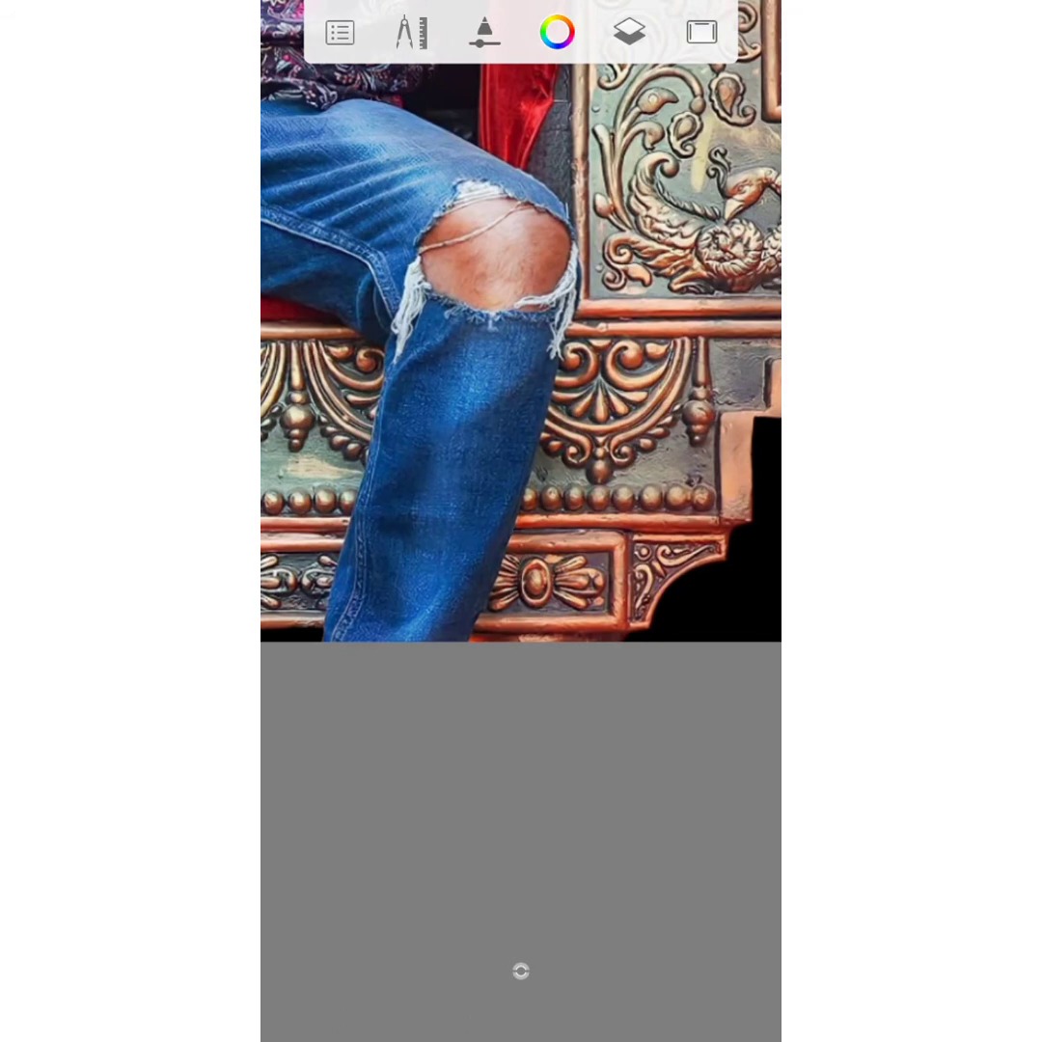
pyautogui.scroll(2, 520, 386)
pyautogui.scroll(2, 521, 386)
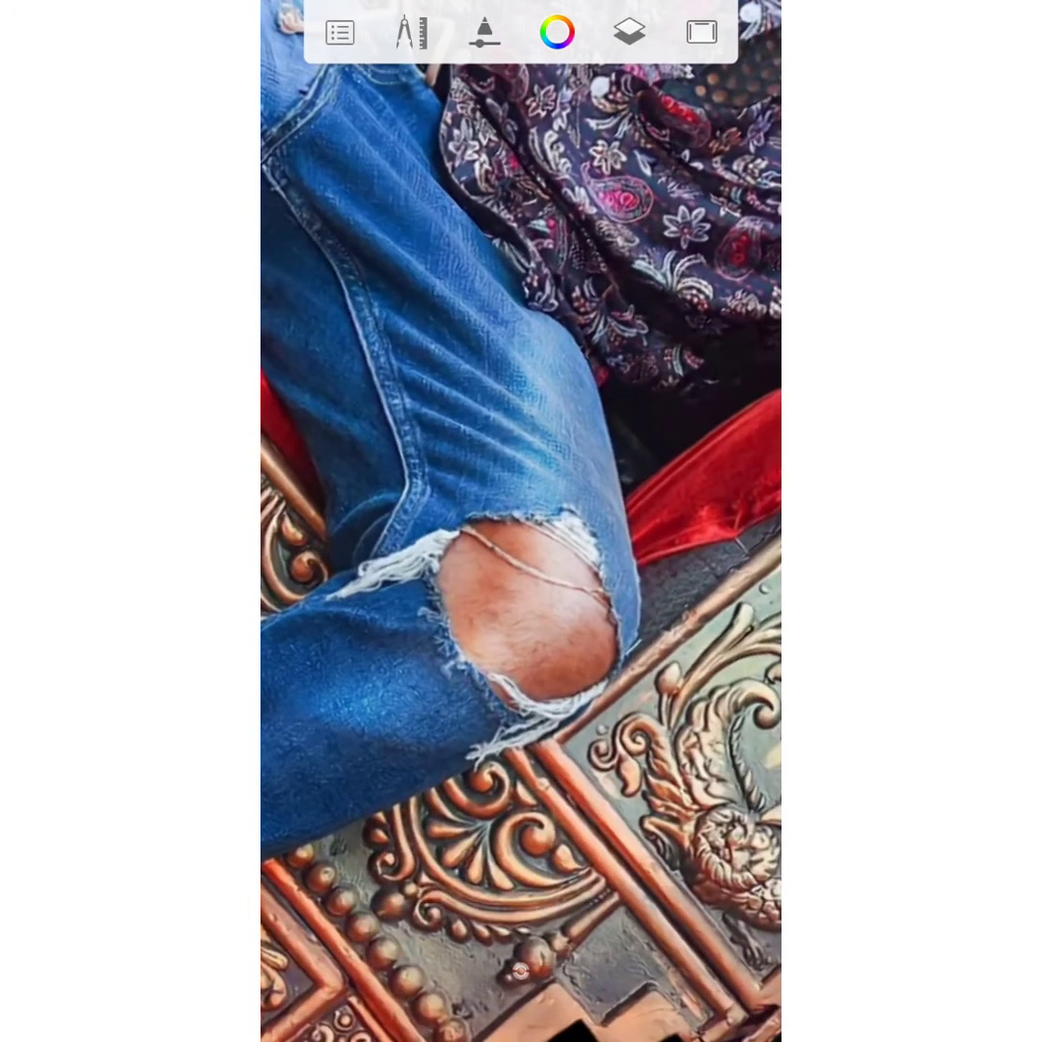
pyautogui.scroll(-2, 521, 579)
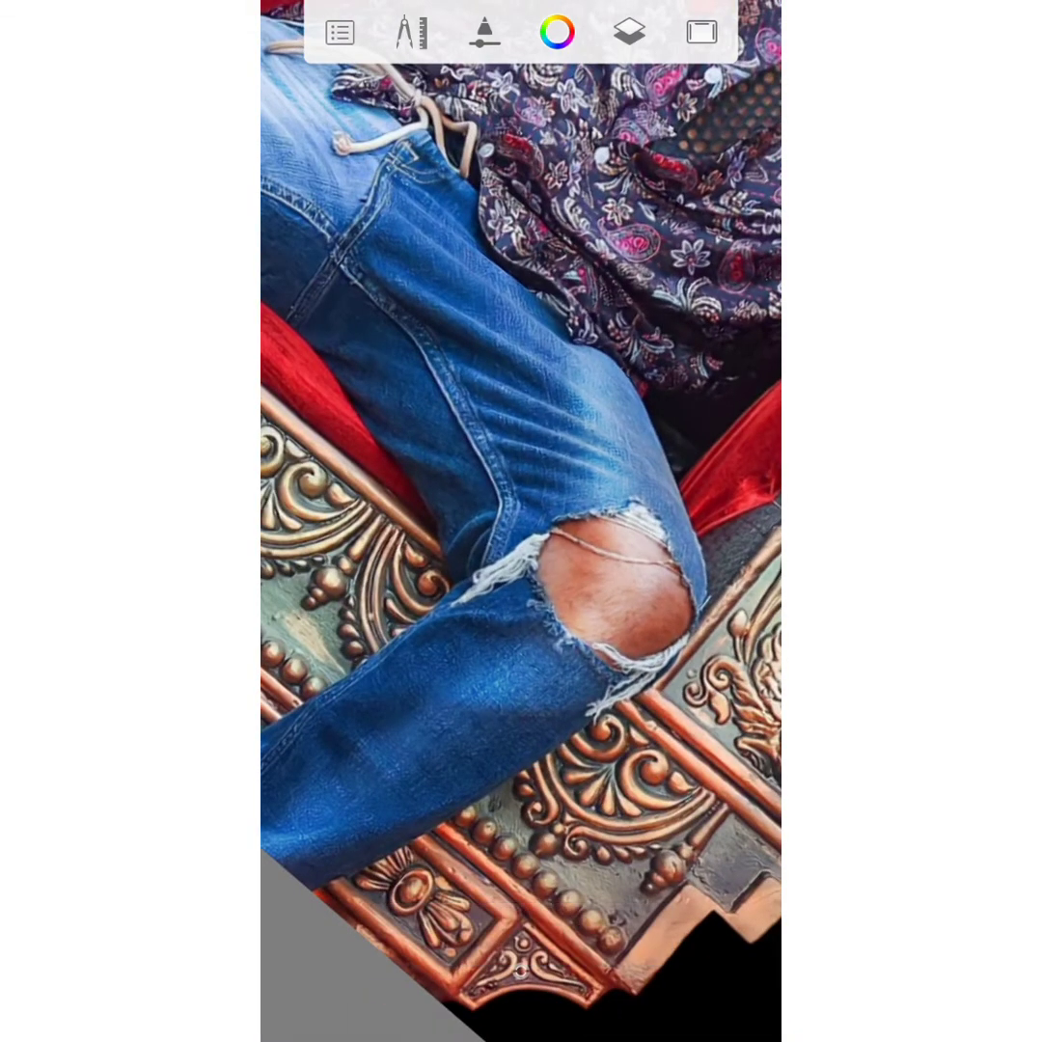
pyautogui.scroll(-3, 521, 521)
pyautogui.scroll(2, 521, 521)
pyautogui.scroll(1, 521, 521)
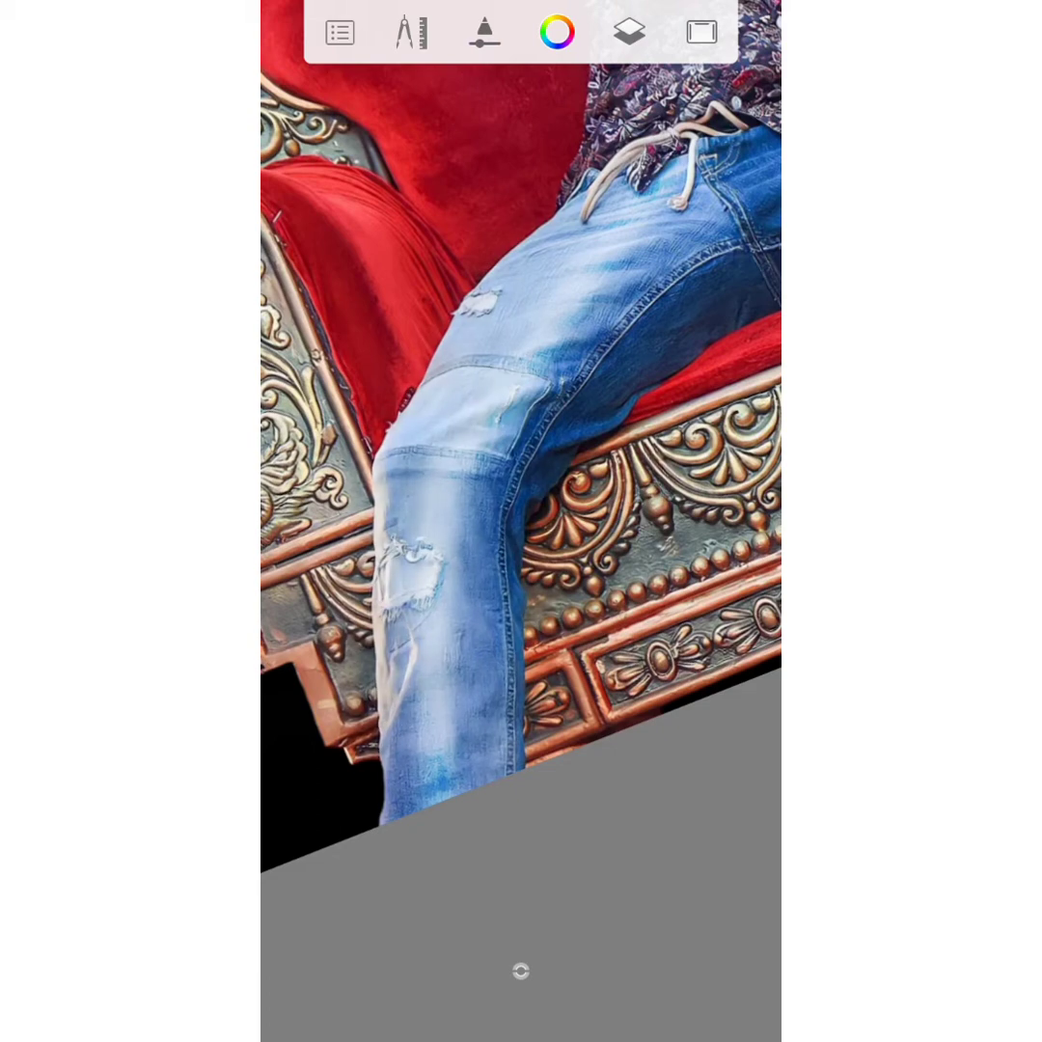
pyautogui.moveTo(520, 675); pyautogui.dragTo(579, 578)
pyautogui.moveTo(520, 676); pyautogui.dragTo(519, 540)
# Airbrush black over the man's forearm by the armrest, then zoom to his face.
pyautogui.moveTo(520, 971); pyautogui.dragTo(381, 897)
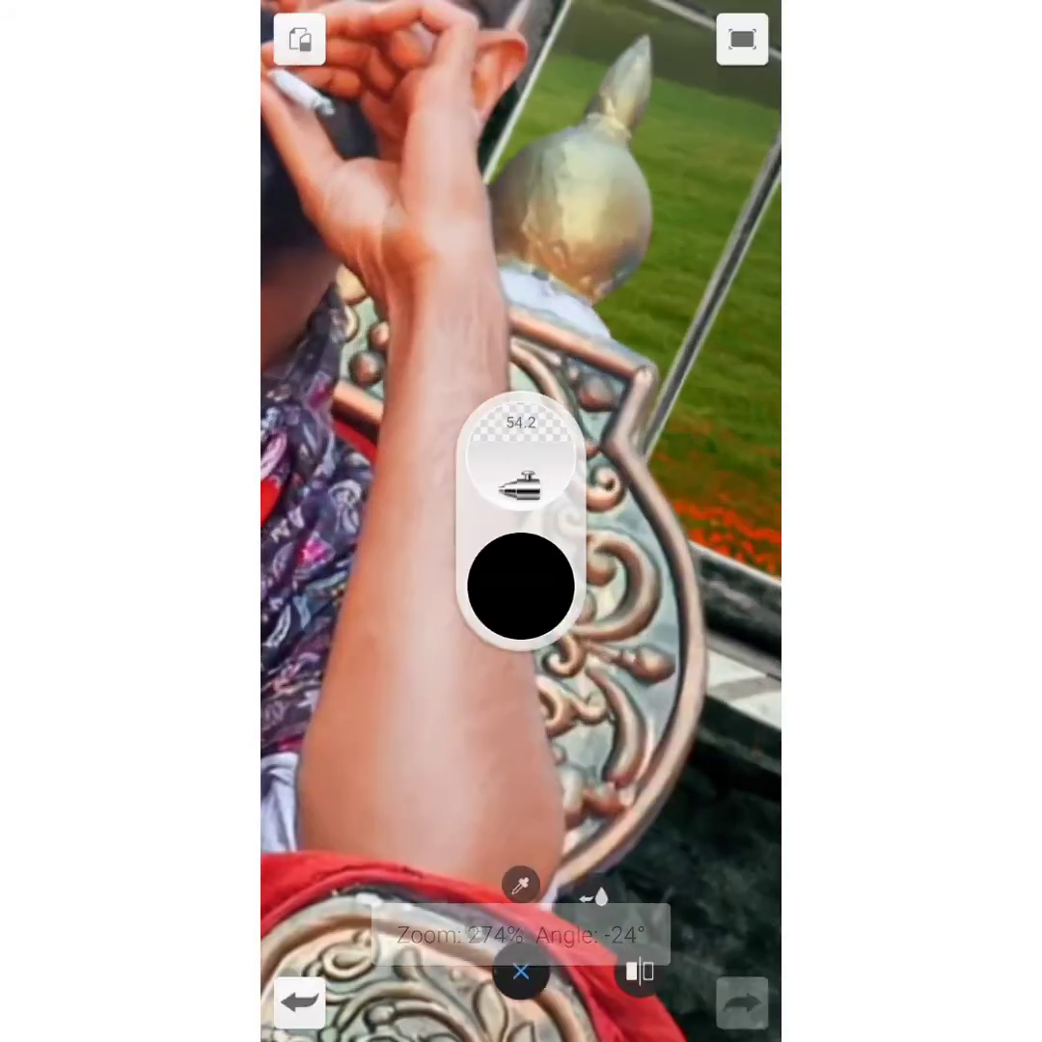
pyautogui.moveTo(521, 582); pyautogui.dragTo(508, 581)
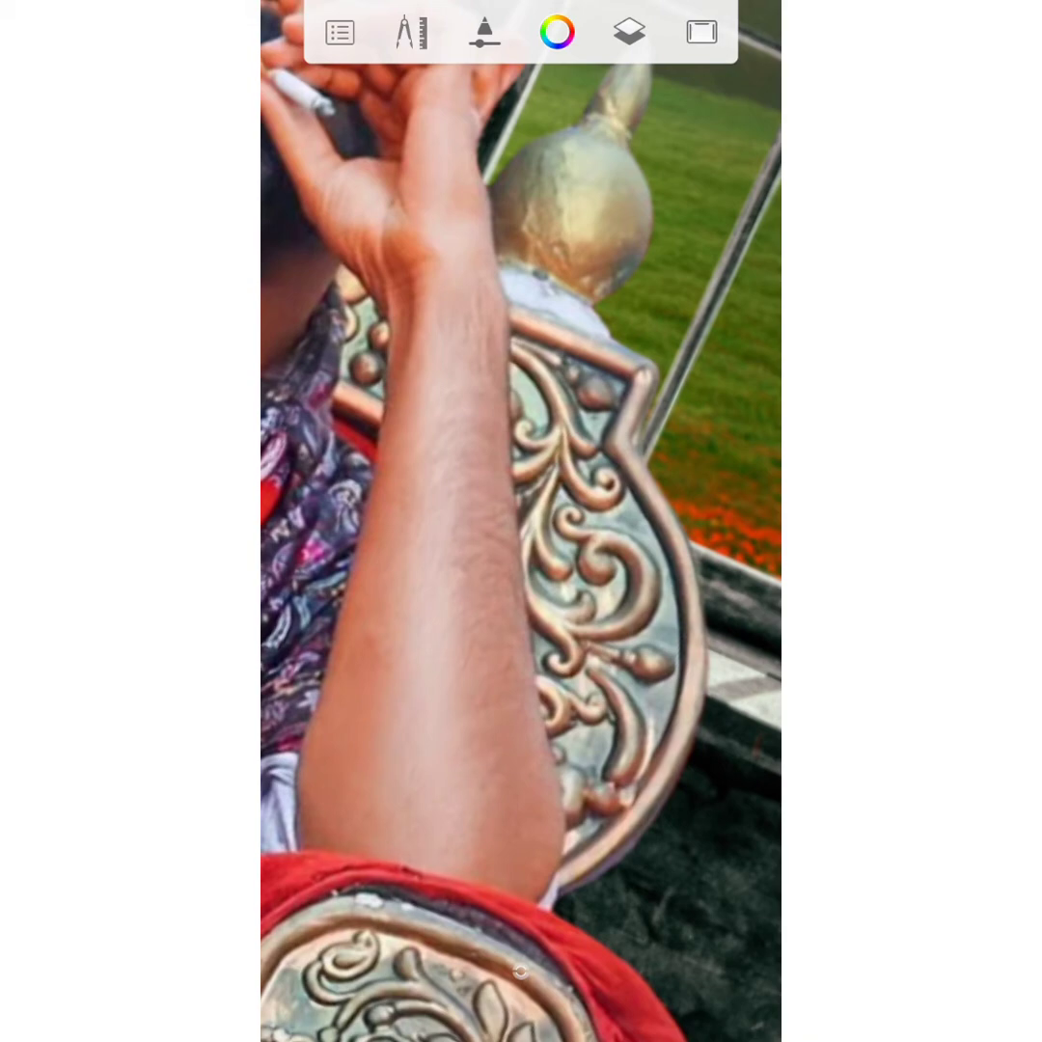
pyautogui.moveTo(521, 578); pyautogui.dragTo(444, 424)
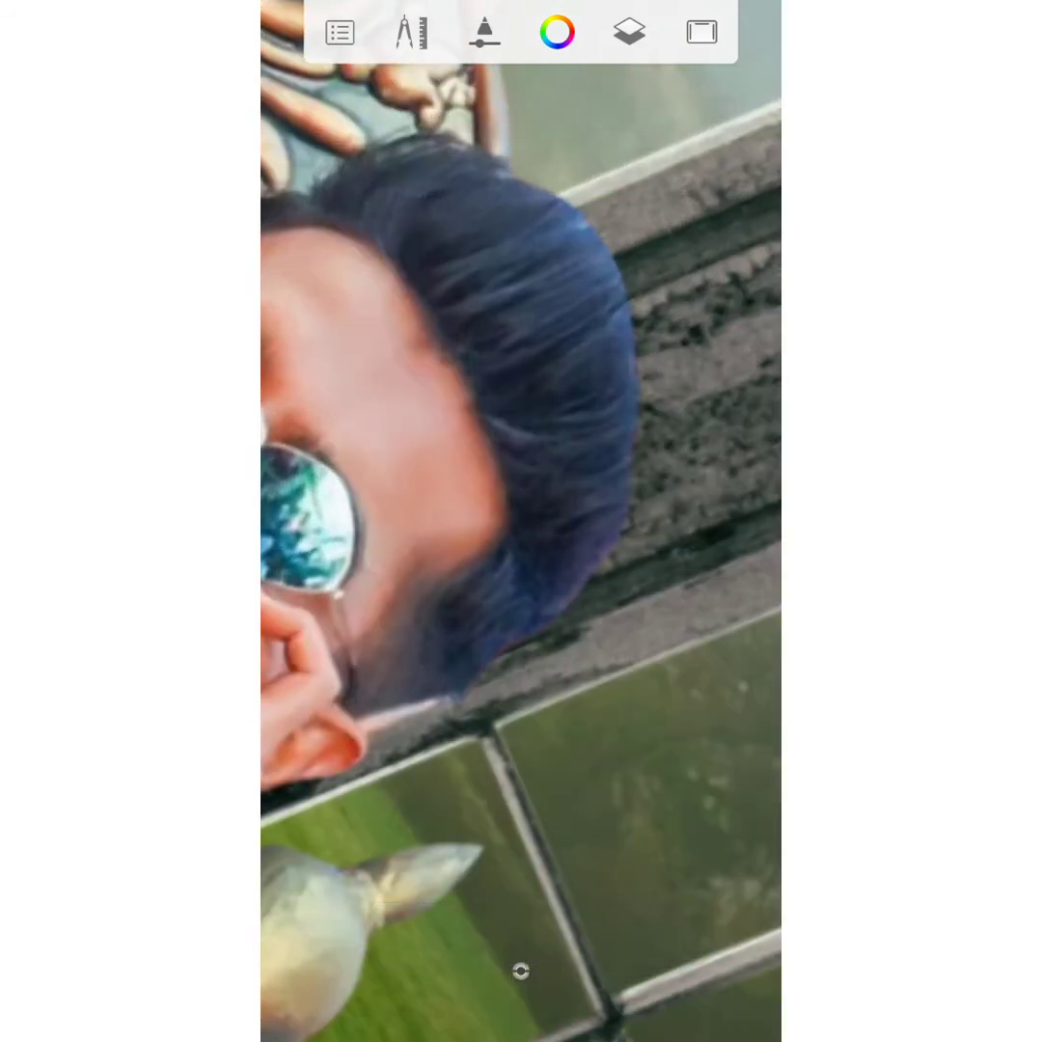
pyautogui.moveTo(521, 579); pyautogui.dragTo(483, 502)
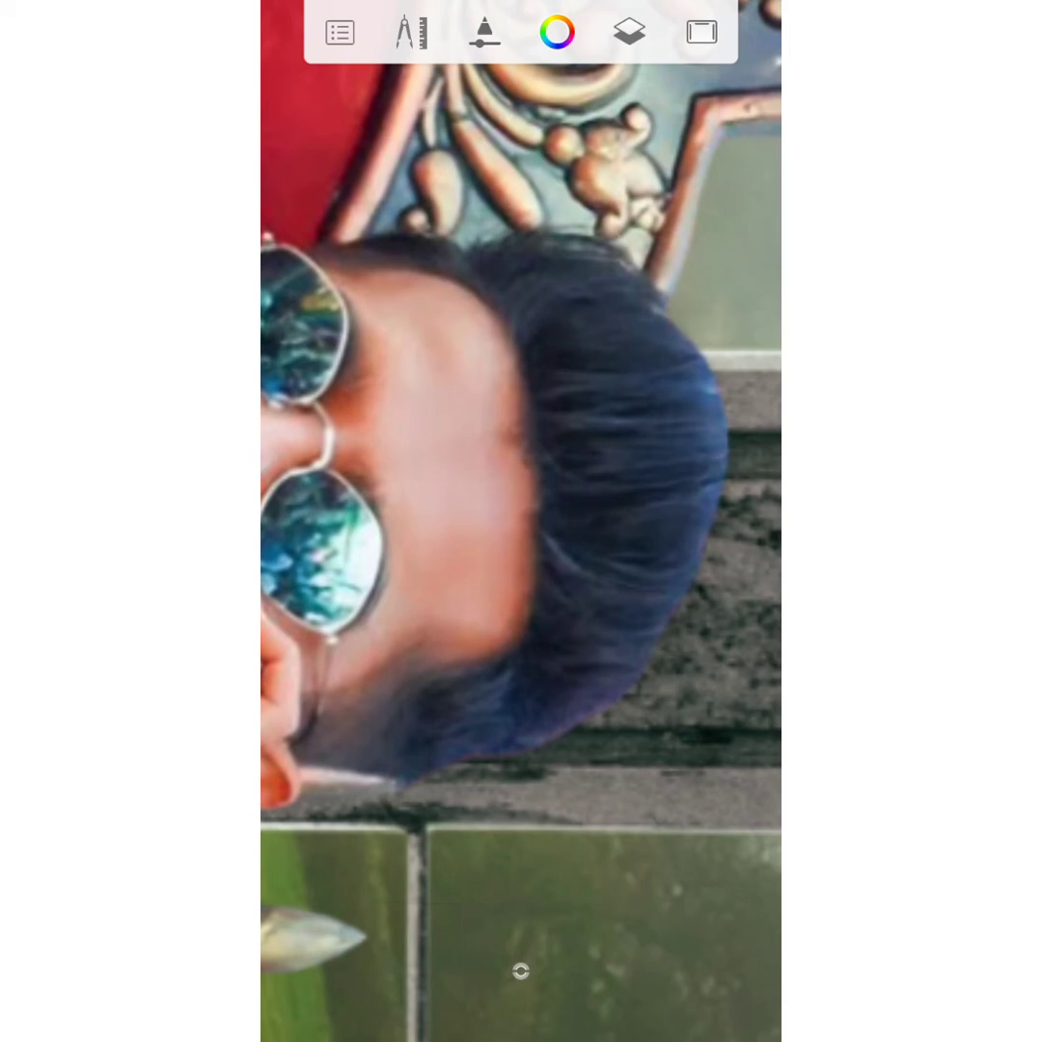
# Zoom in and out across the composite to inspect the dark Soft Light shading.
pyautogui.scroll(-3, 521, 521)
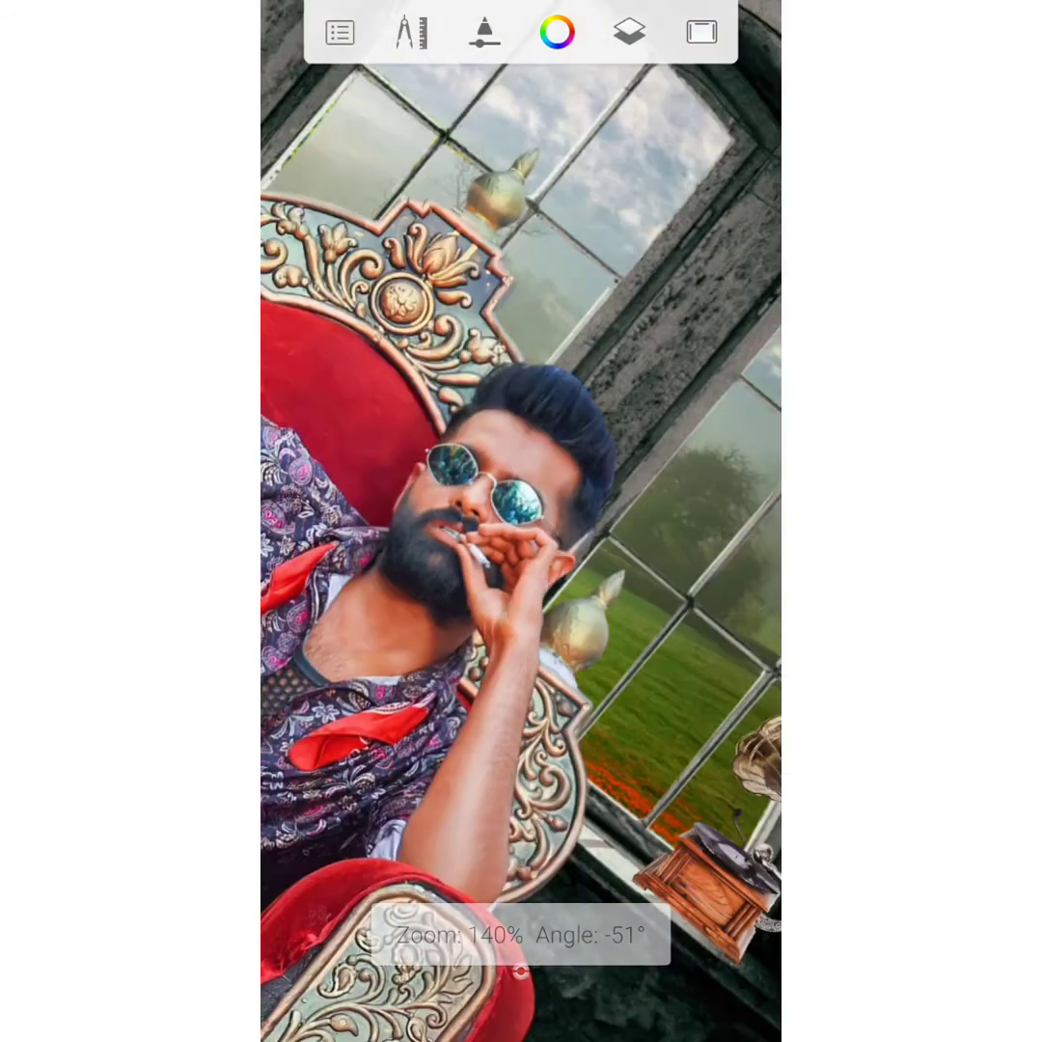
pyautogui.scroll(6, 521, 521)
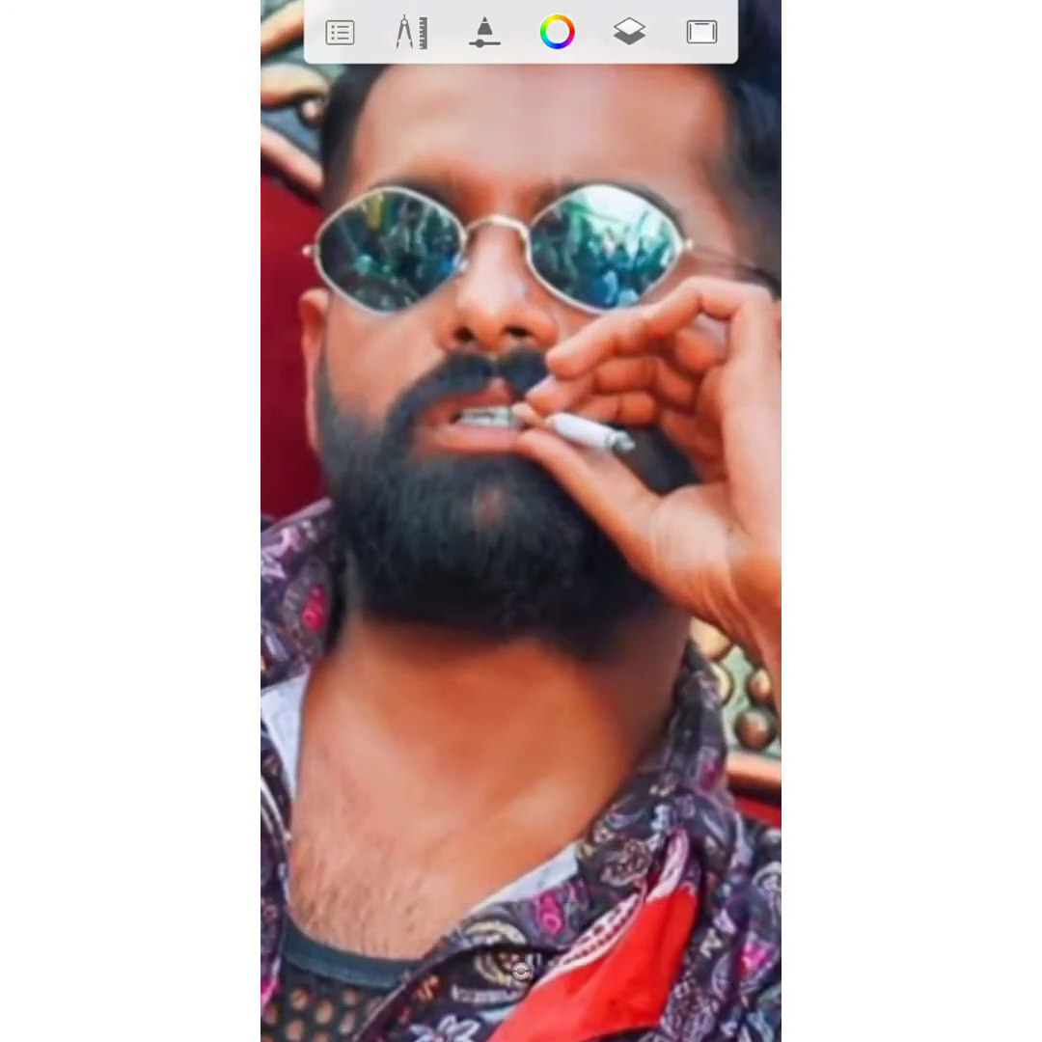
pyautogui.scroll(-2, 521, 521)
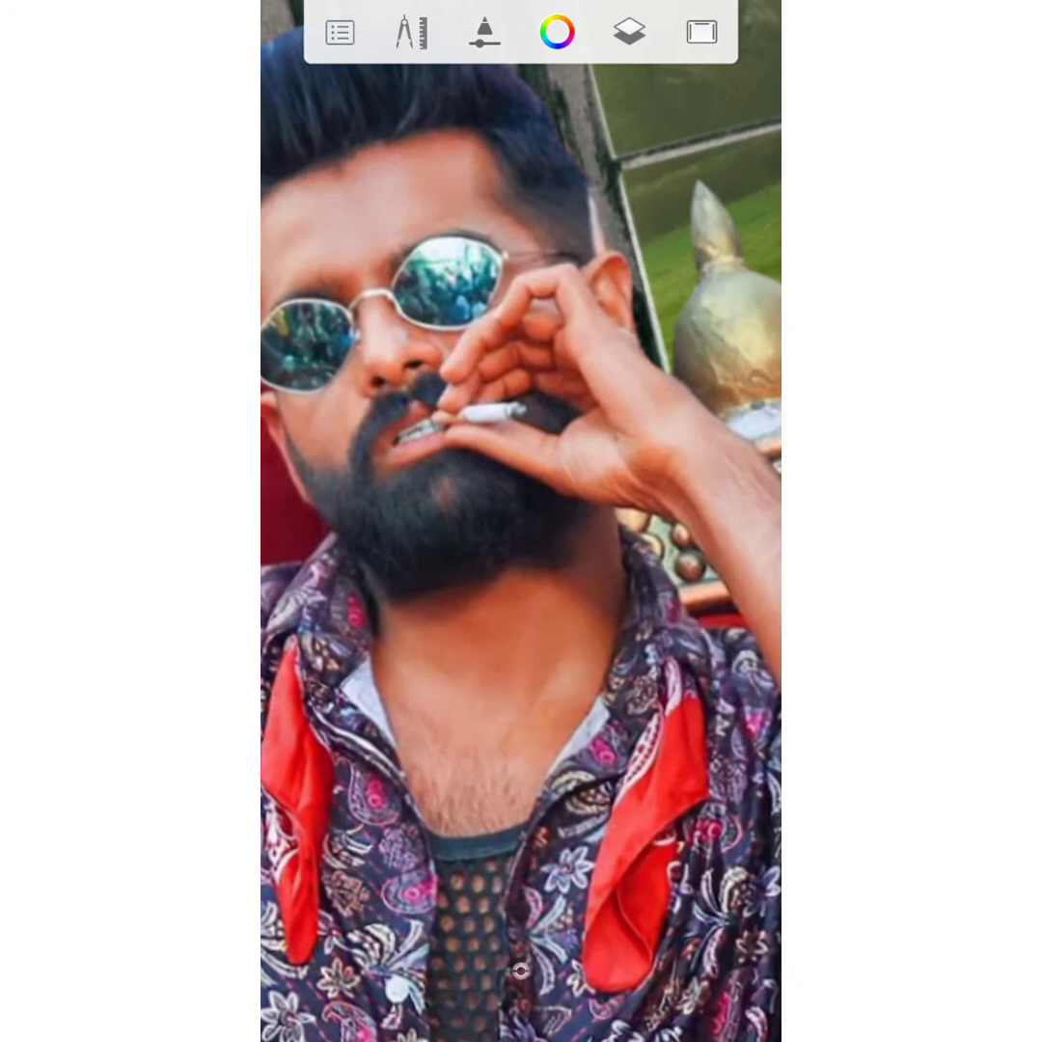
pyautogui.scroll(-2, 521, 521)
pyautogui.scroll(-1, 521, 520)
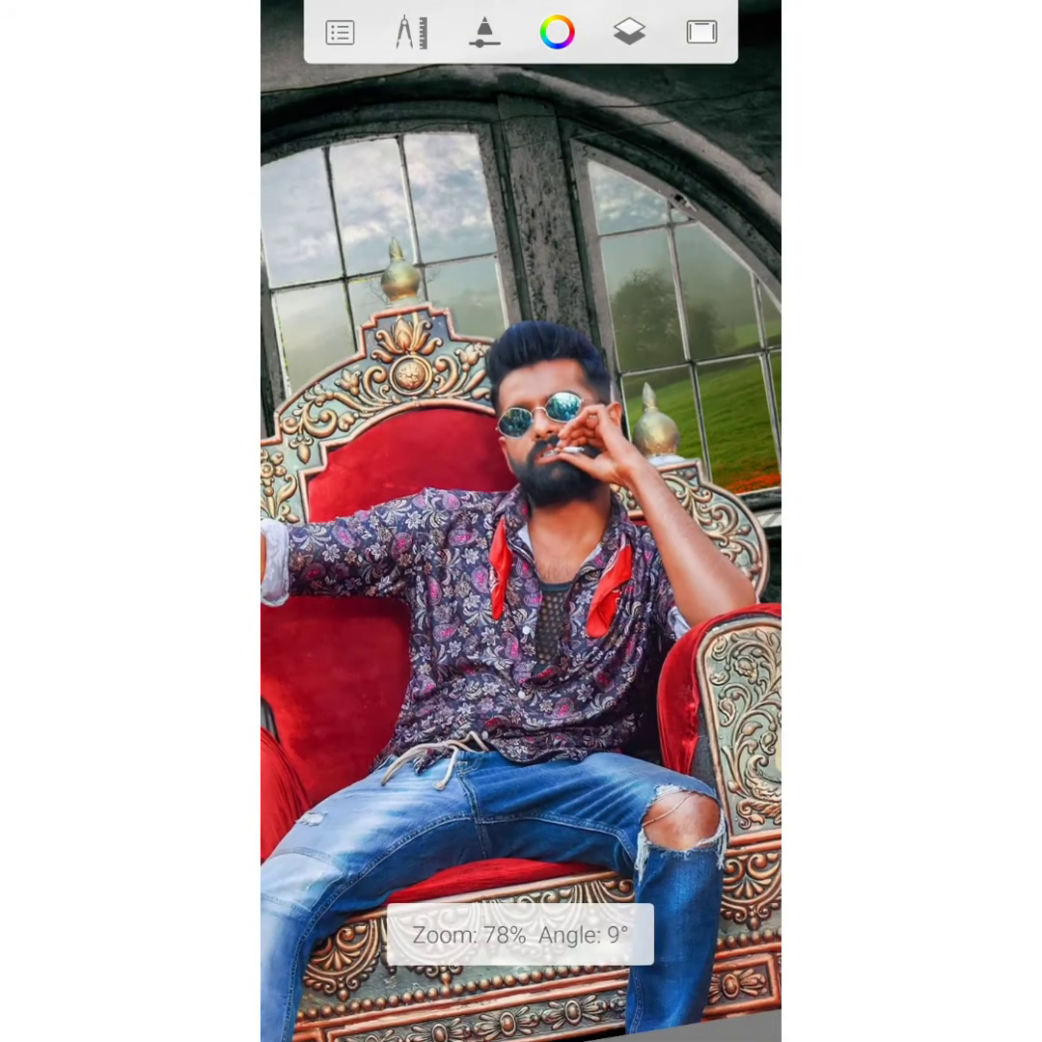
pyautogui.scroll(-1, 521, 521)
pyautogui.scroll(2, 521, 521)
pyautogui.scroll(2, 521, 521)
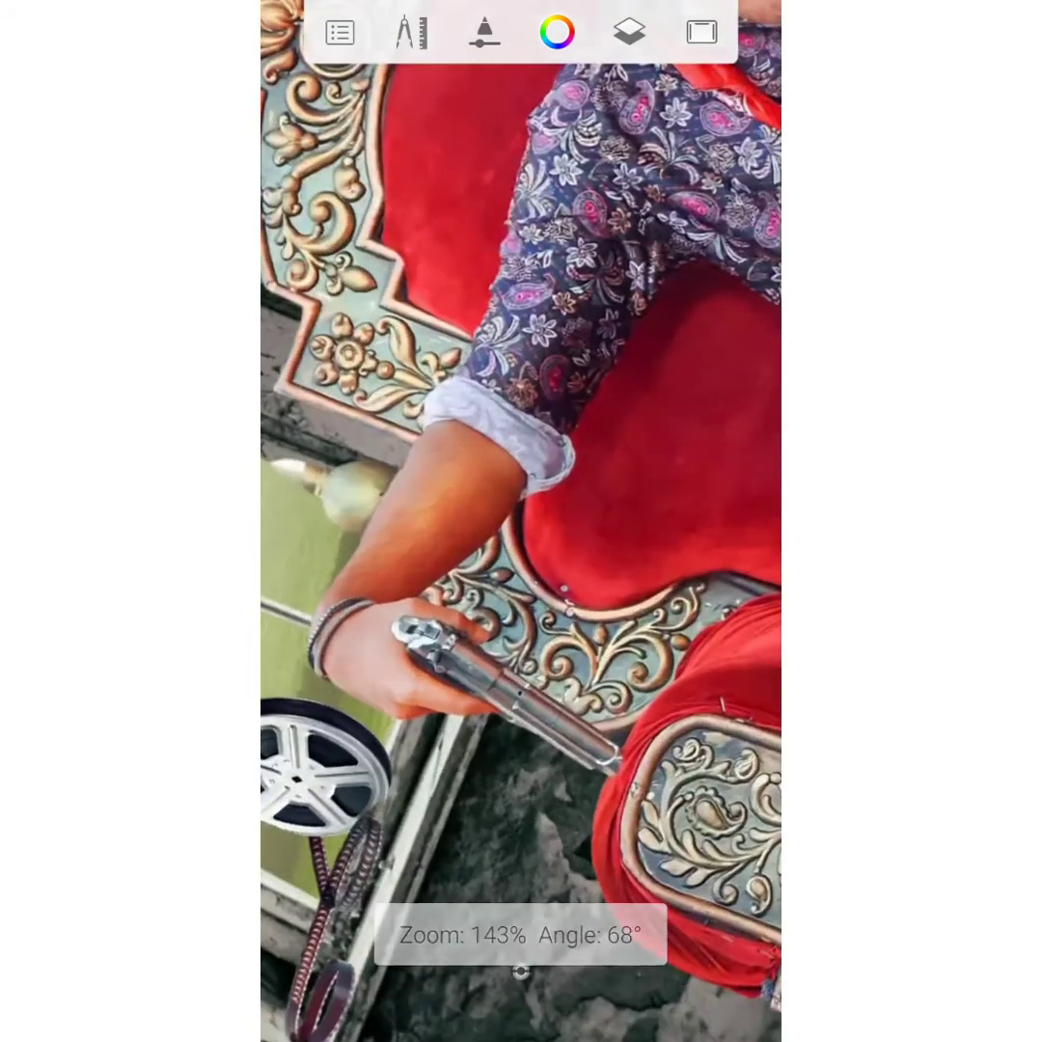
pyautogui.scroll(2, 521, 521)
pyautogui.scroll(1, 521, 521)
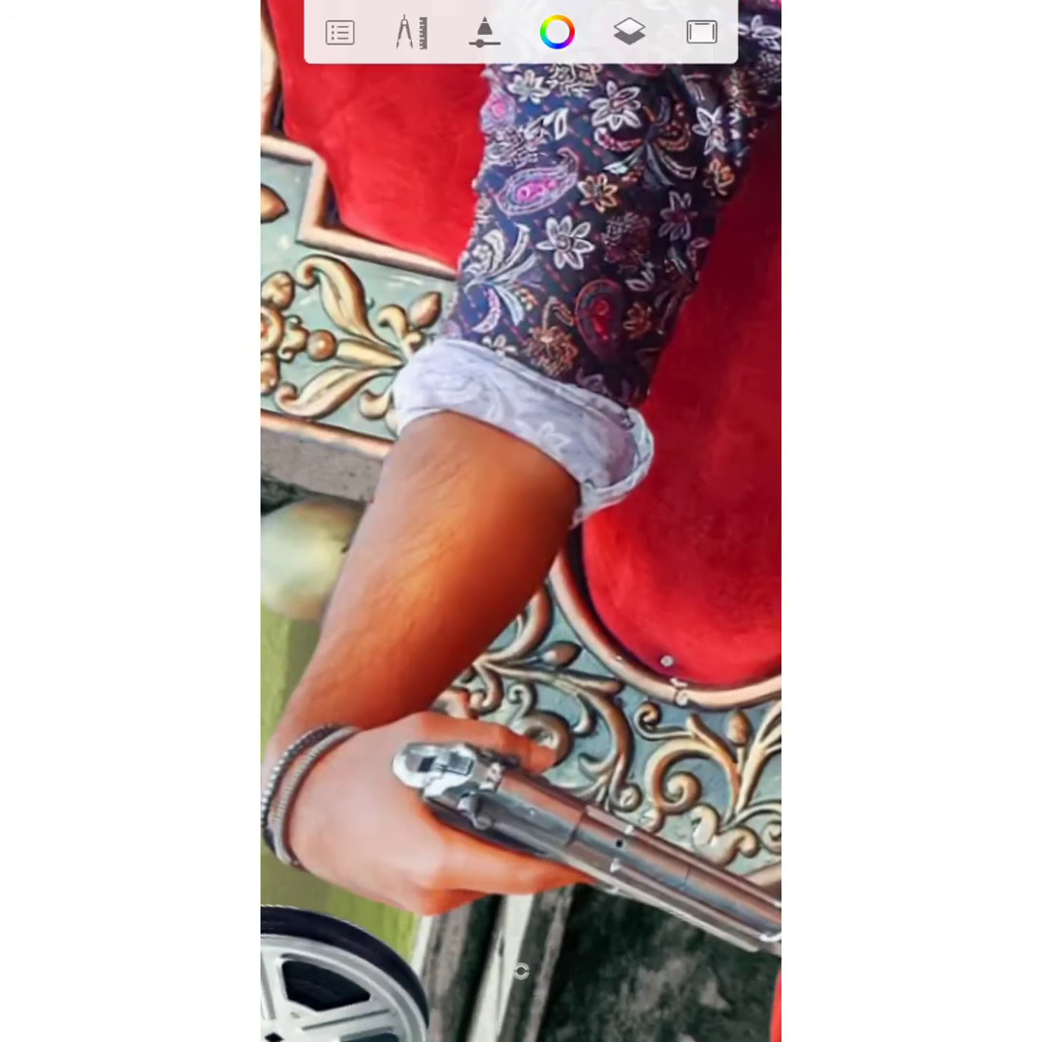
pyautogui.scroll(-1, 521, 521)
pyautogui.scroll(-1, 521, 521)
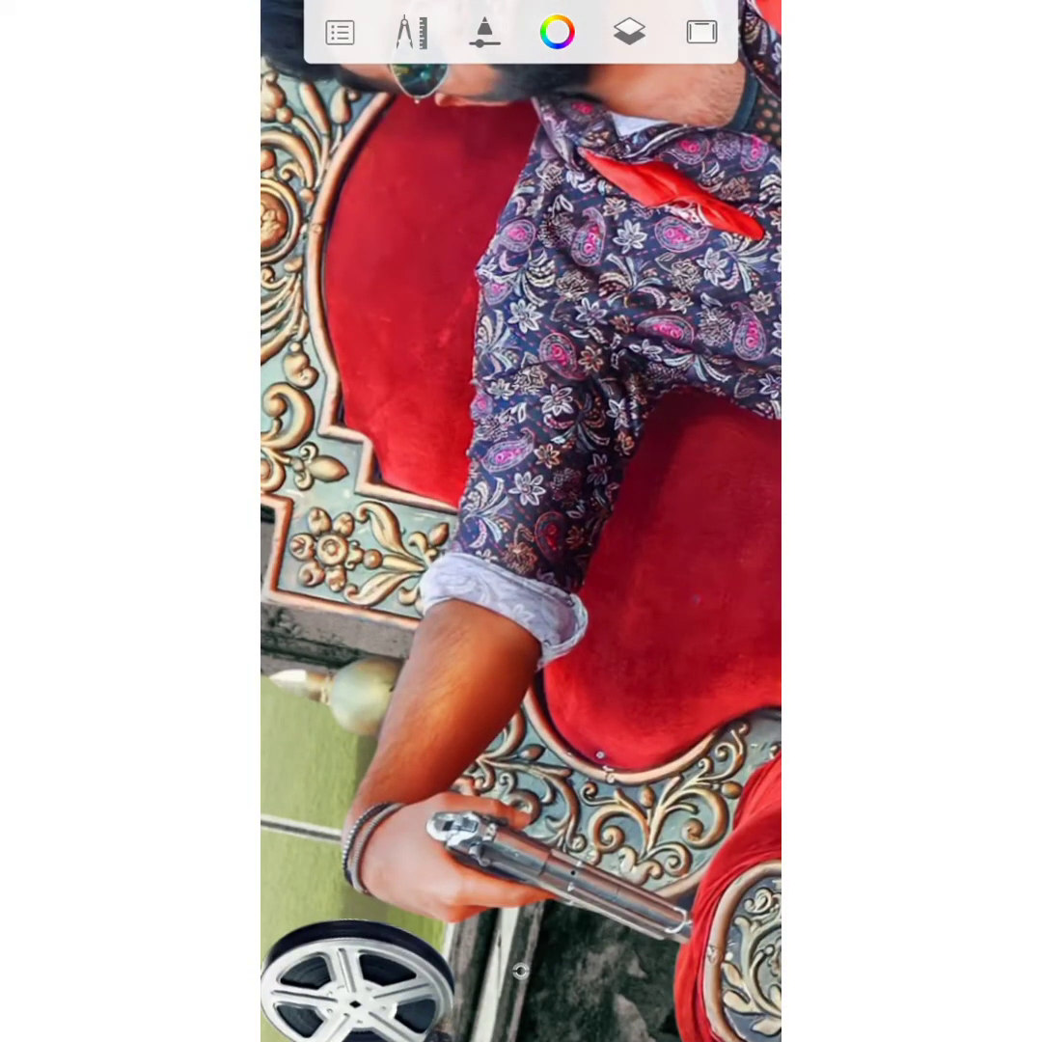
pyautogui.scroll(-1, 521, 521)
pyautogui.scroll(-3, 521, 521)
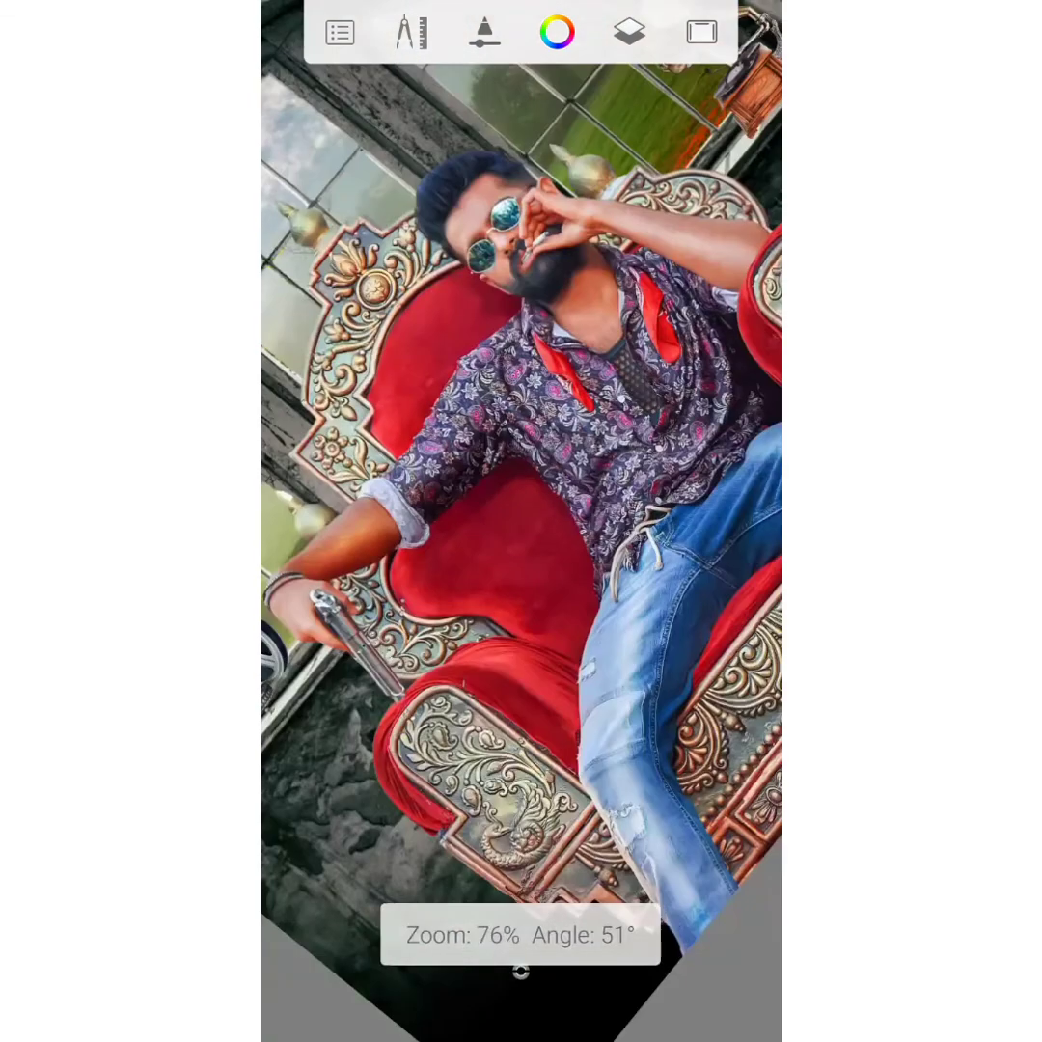
pyautogui.scroll(1, 521, 520)
pyautogui.scroll(3, 521, 521)
pyautogui.scroll(1, 521, 521)
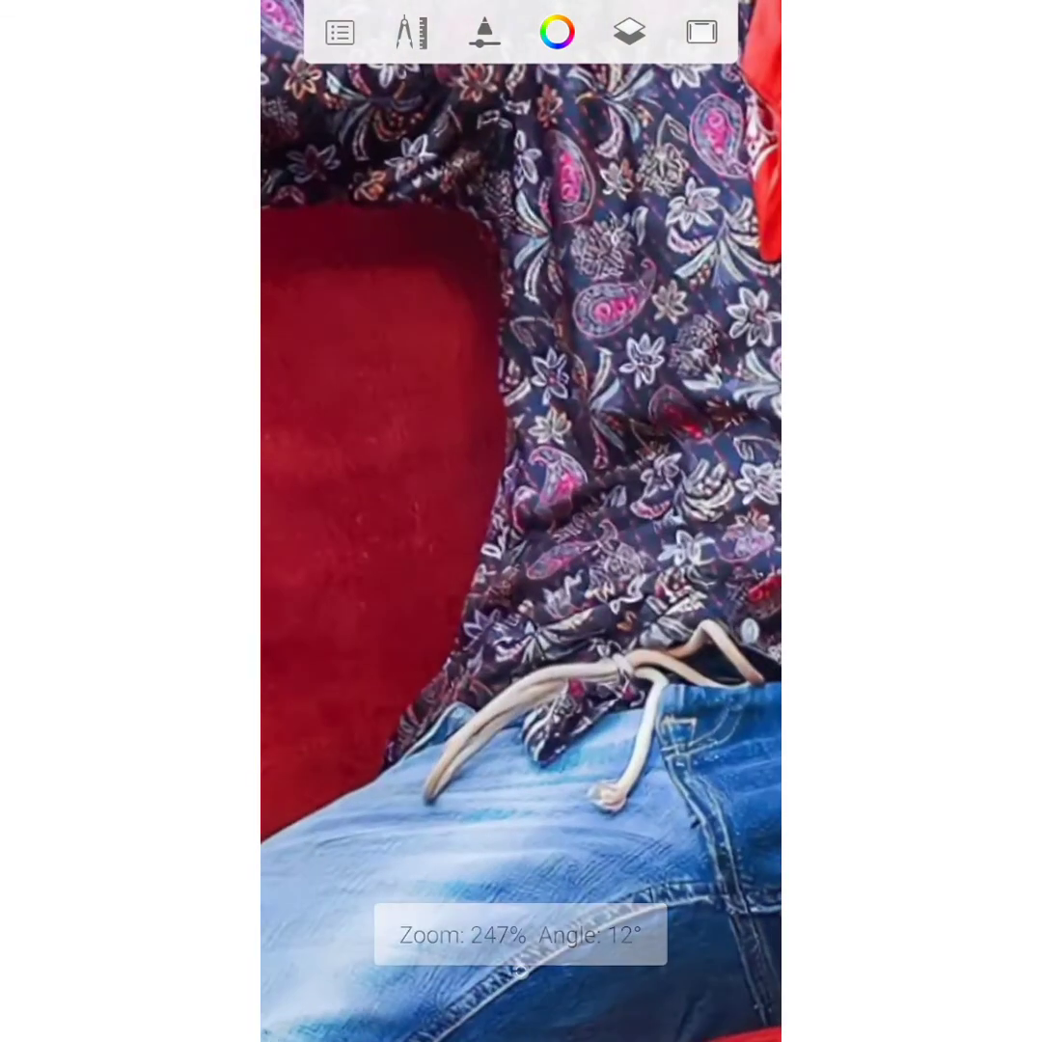
pyautogui.scroll(-3, 521, 521)
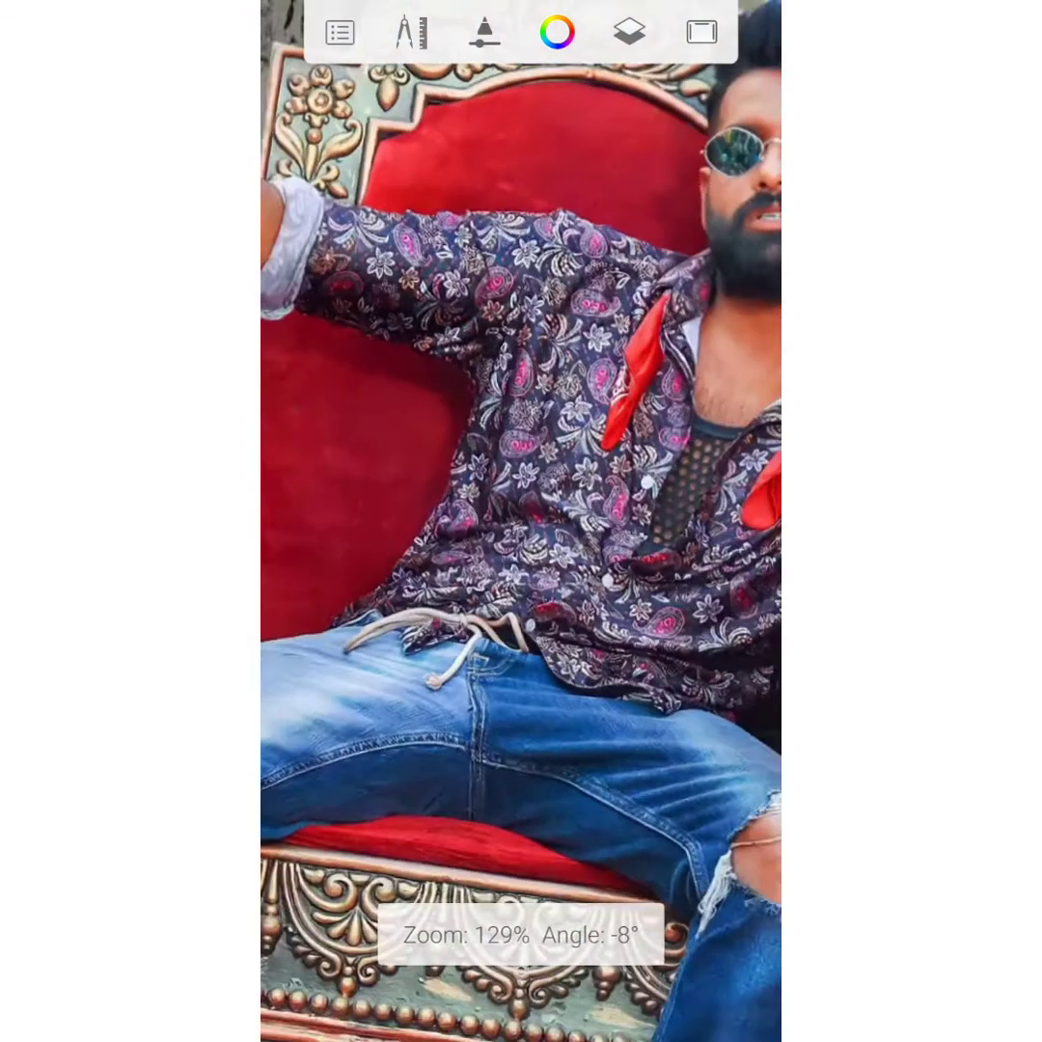
pyautogui.scroll(-1, 521, 521)
pyautogui.scroll(2, 521, 521)
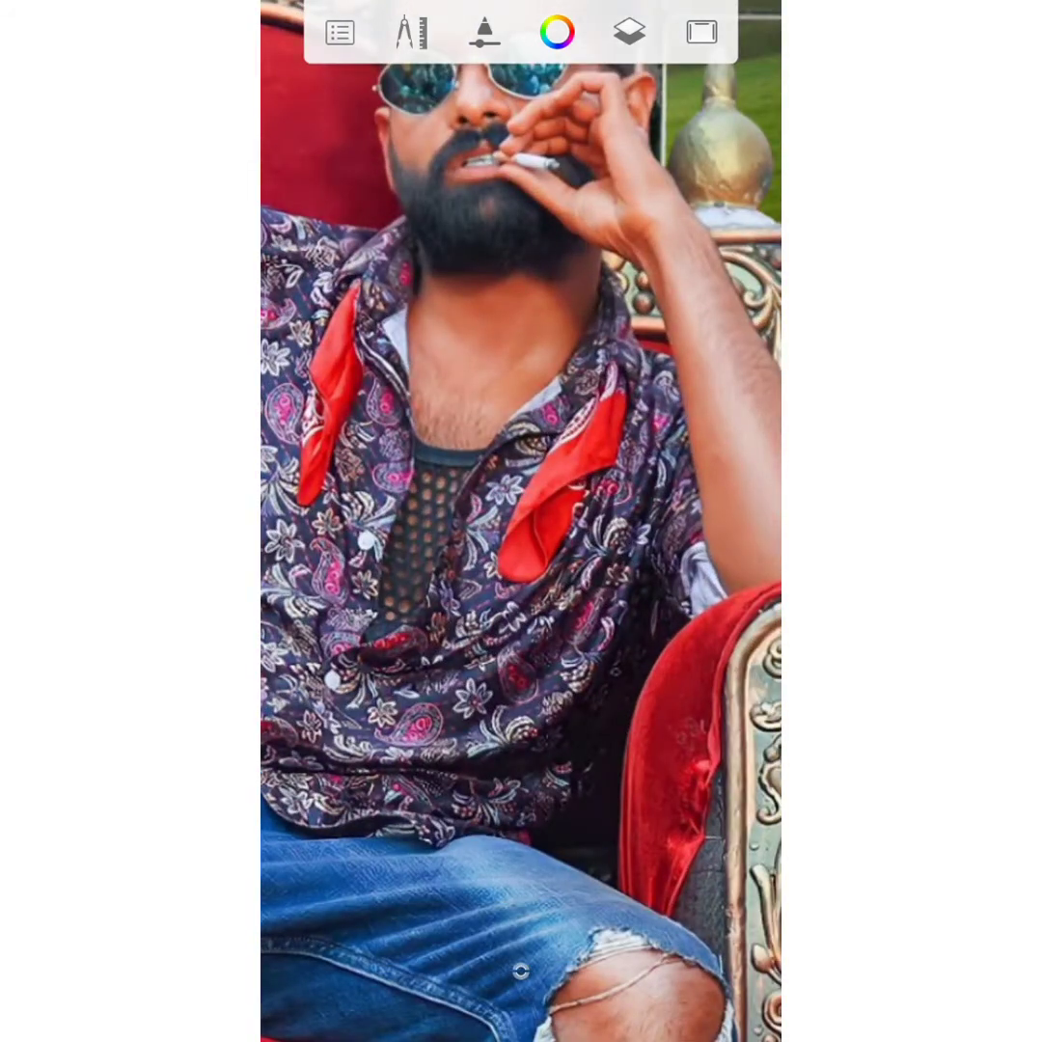
pyautogui.scroll(-2, 521, 521)
pyautogui.scroll(-1, 521, 520)
pyautogui.scroll(-2, 521, 521)
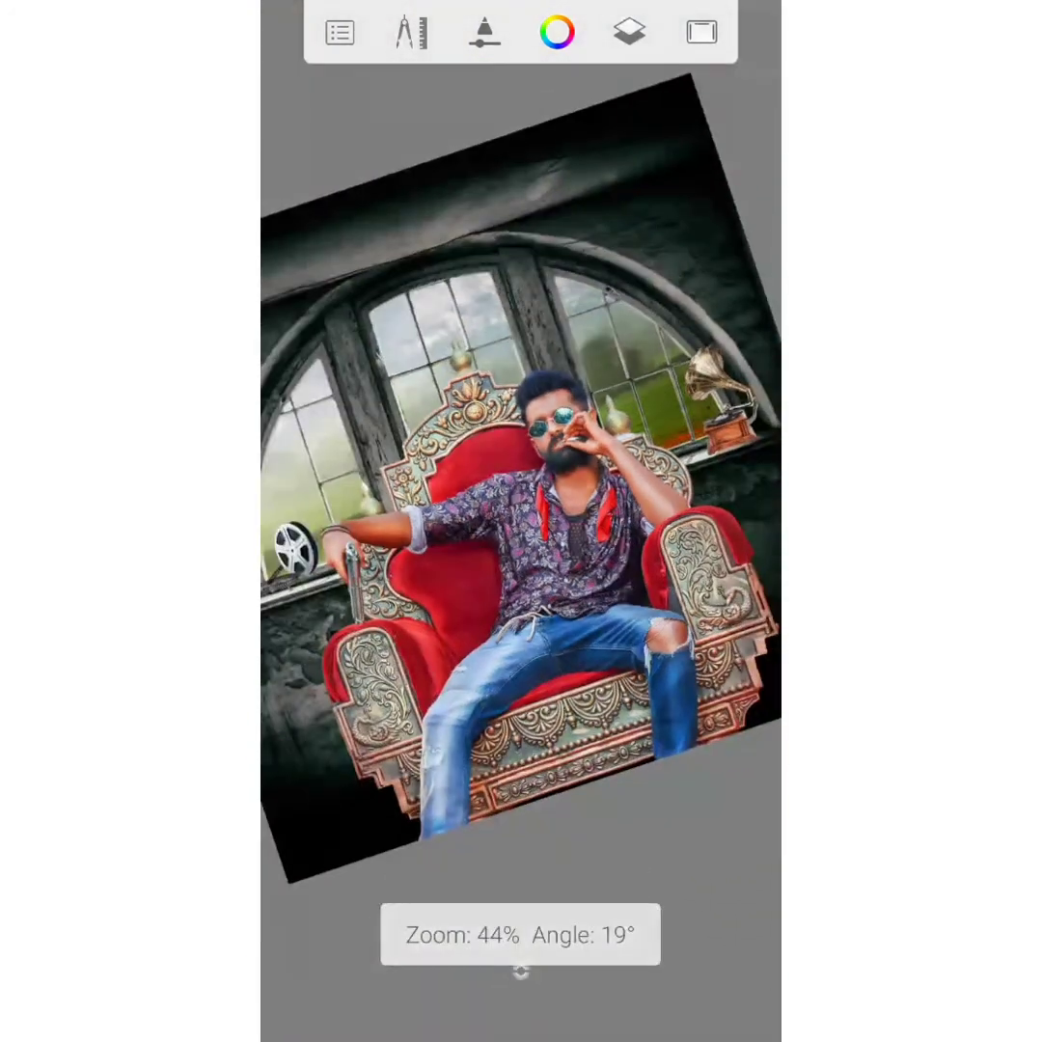
pyautogui.scroll(1, 521, 521)
# Change the brush colour to white.
pyautogui.click(629, 31)
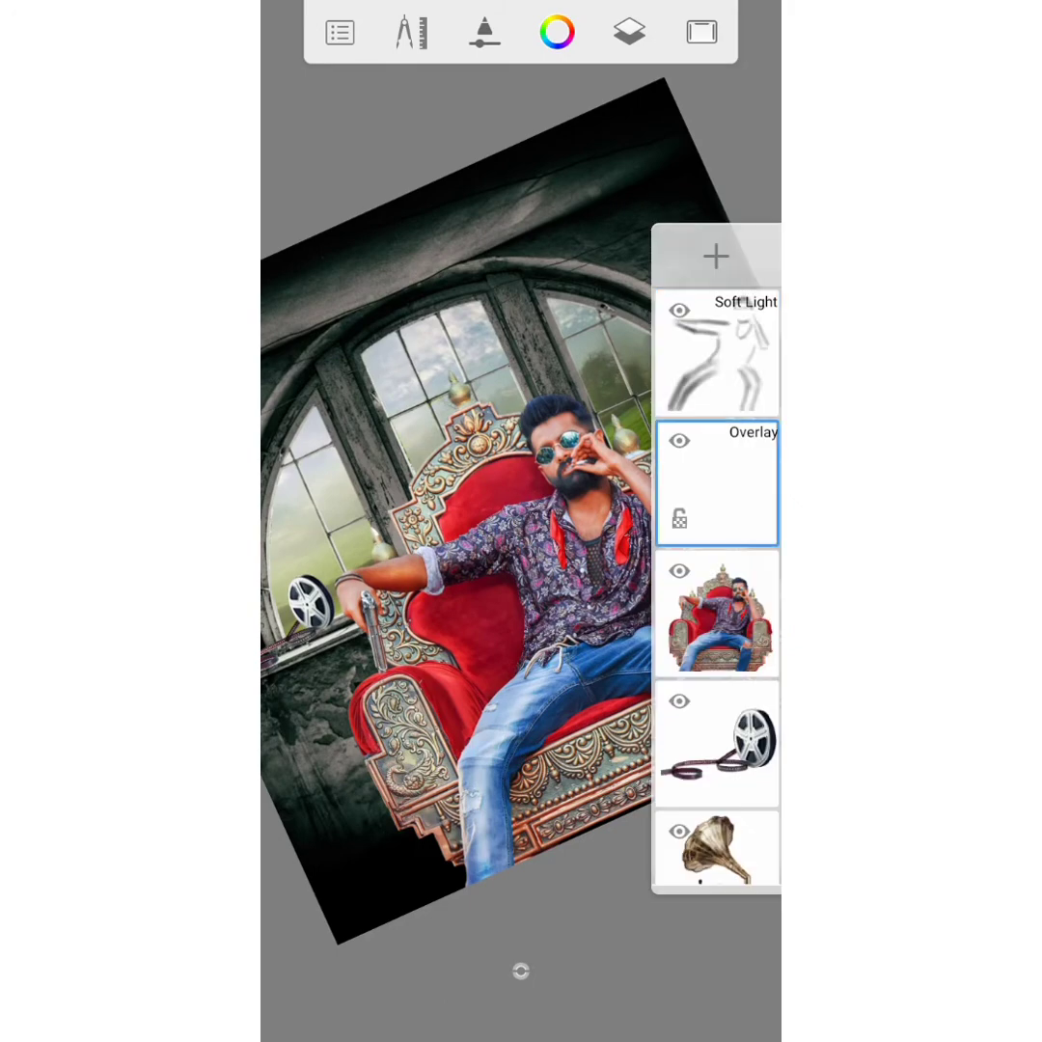
pyautogui.click(702, 32)
pyautogui.click(518, 582)
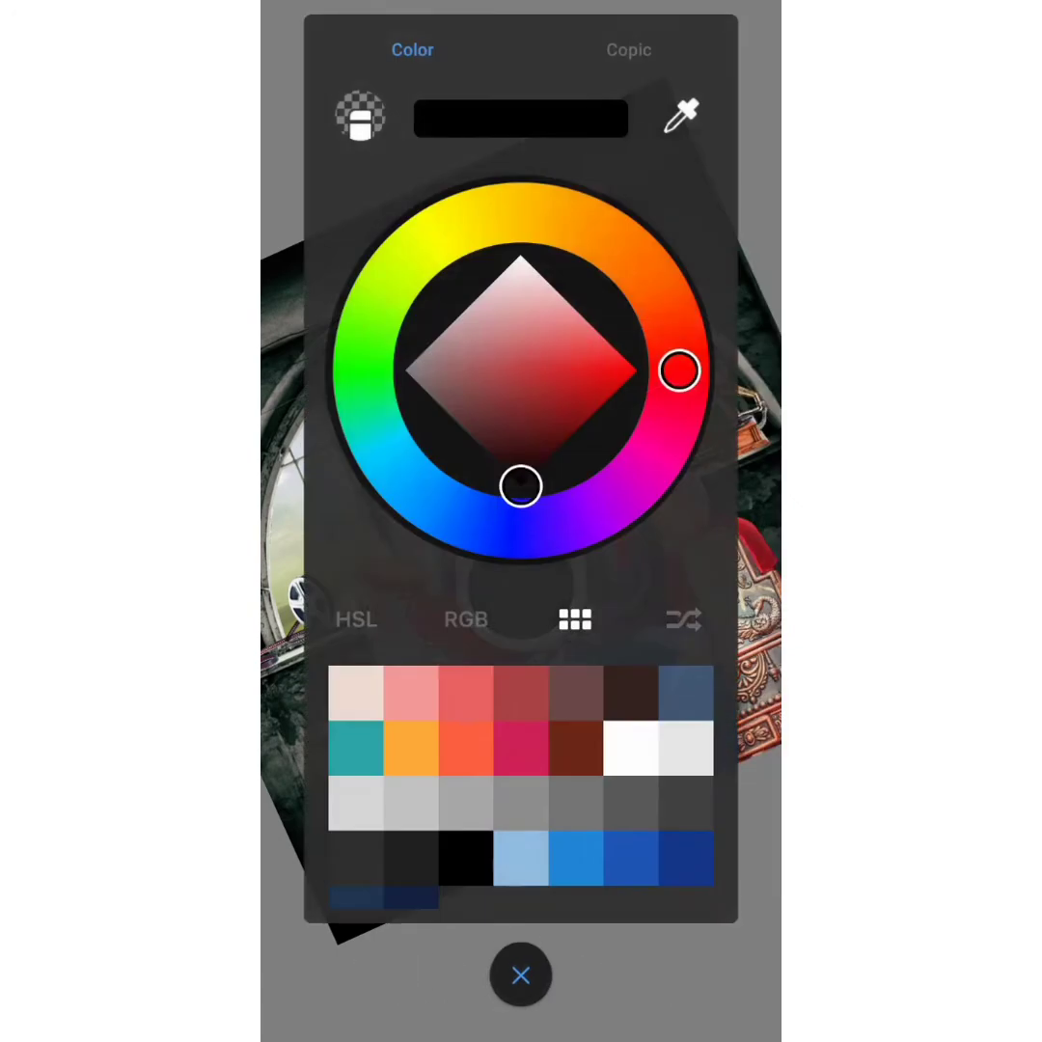
pyautogui.click(520, 258)
pyautogui.click(521, 975)
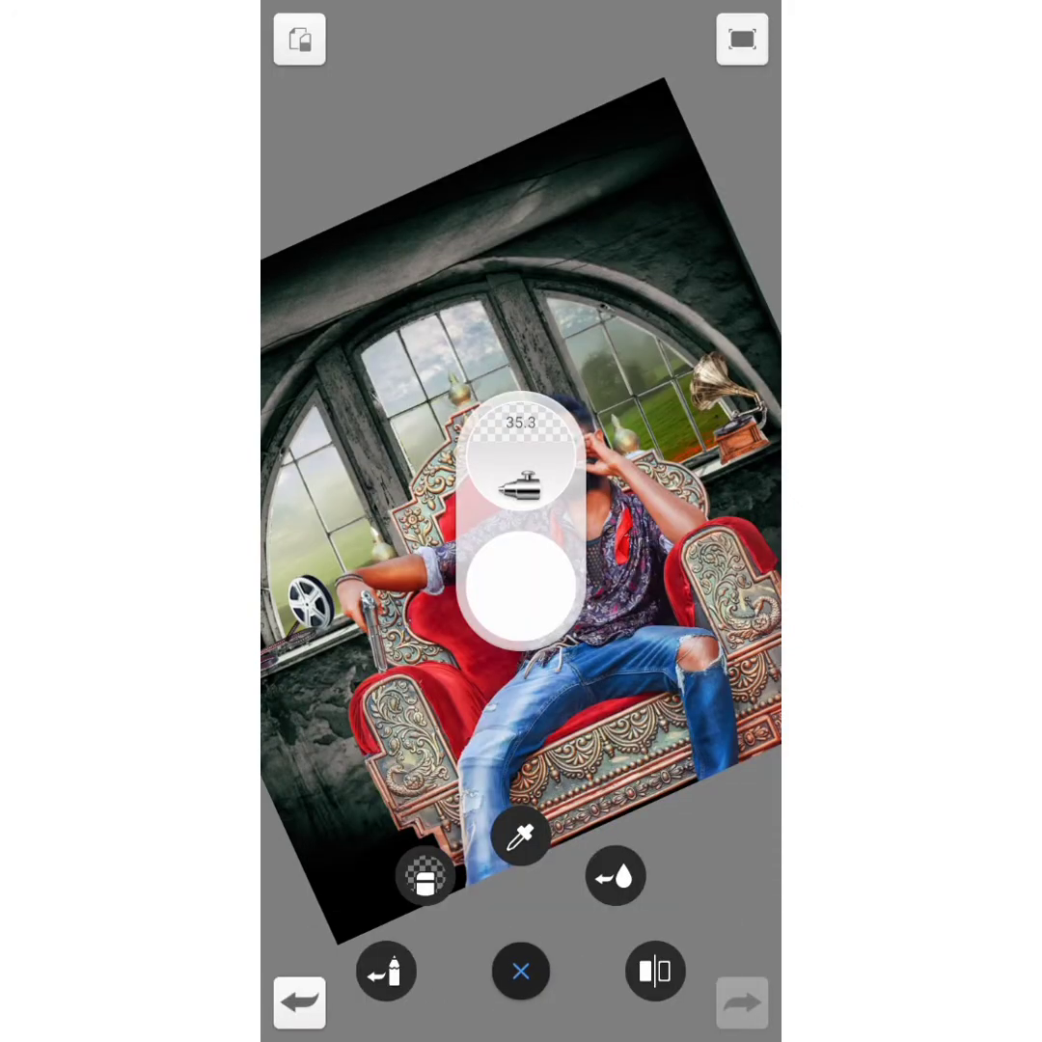
# Shrink the brush size to about 21.9.
pyautogui.click(521, 453)
pyautogui.click(521, 972)
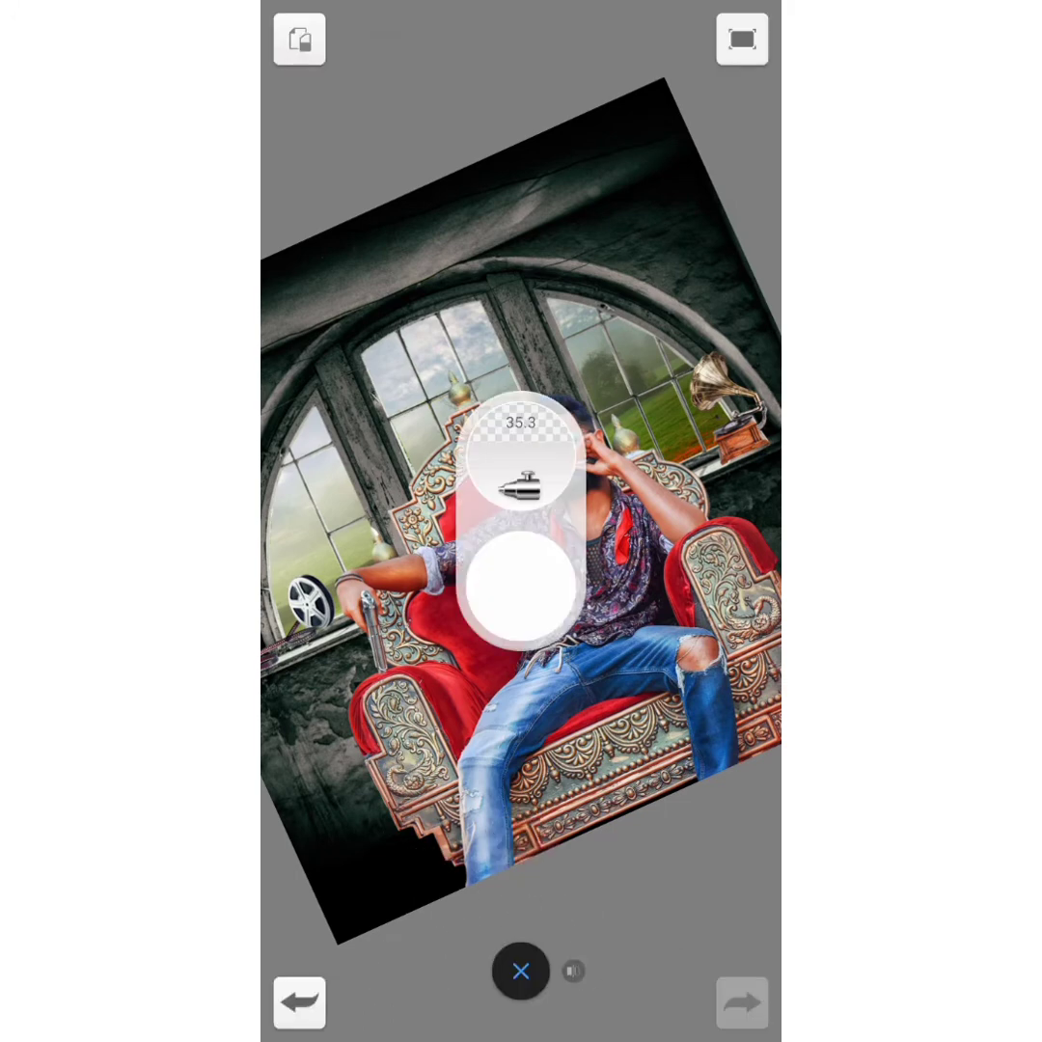
pyautogui.click(521, 973)
pyautogui.moveTo(521, 972)
pyautogui.mouseDown()
pyautogui.moveTo(463, 972)
pyautogui.moveTo(521, 994)
pyautogui.moveTo(521, 1023)
pyautogui.mouseUp()
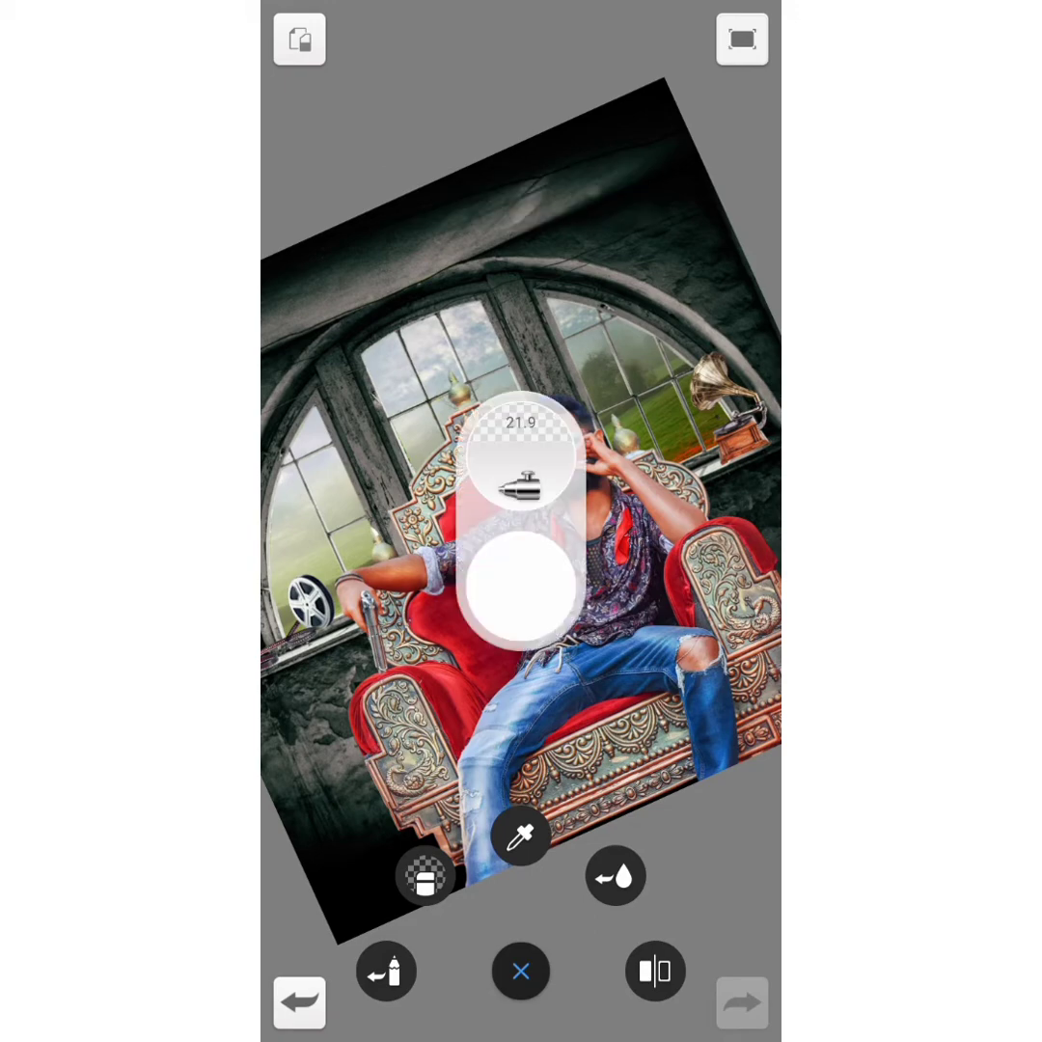
# Zoom in and out over the canvas to review the figure.
pyautogui.scroll(2, 521, 520)
pyautogui.scroll(2, 521, 521)
pyautogui.scroll(3, 521, 521)
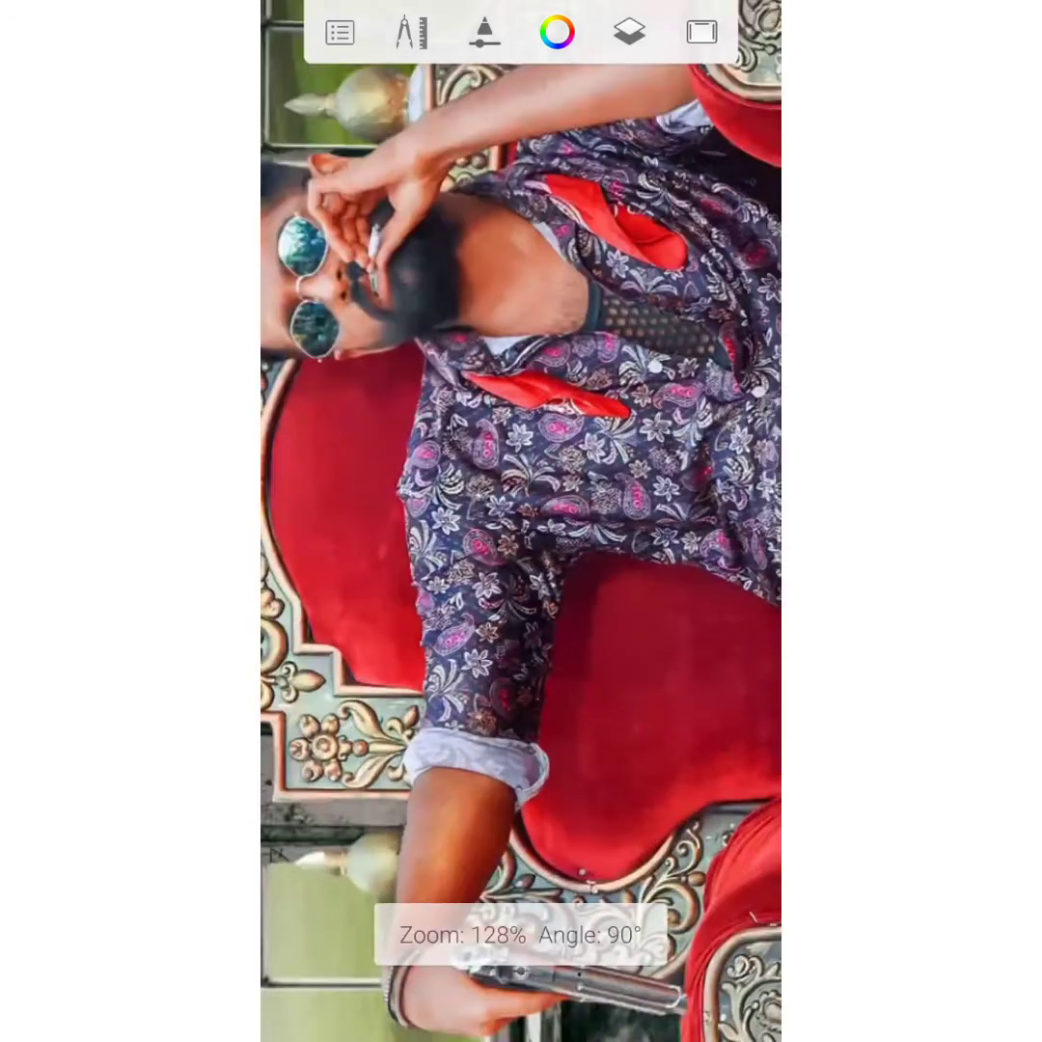
pyautogui.scroll(2, 521, 521)
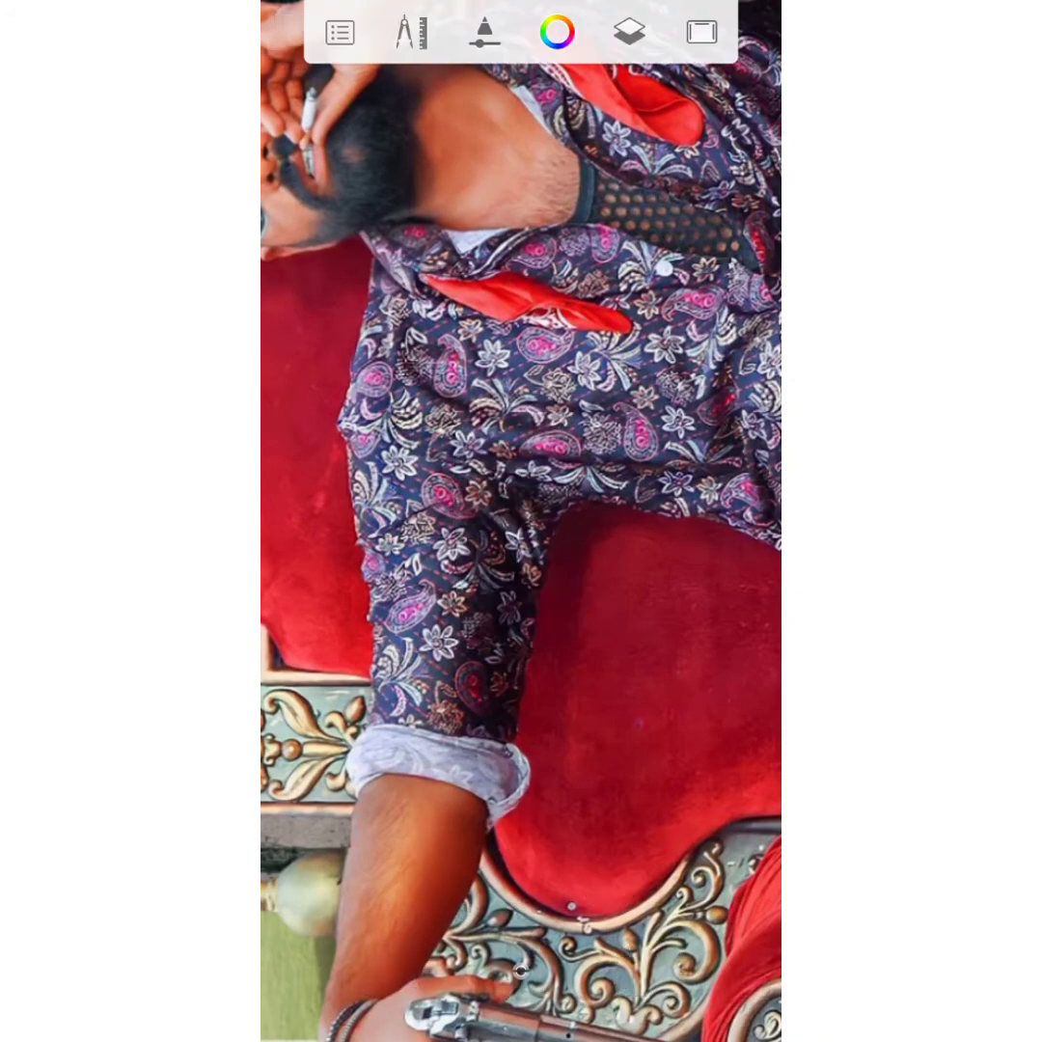
pyautogui.scroll(-2, 521, 521)
pyautogui.scroll(-2, 521, 520)
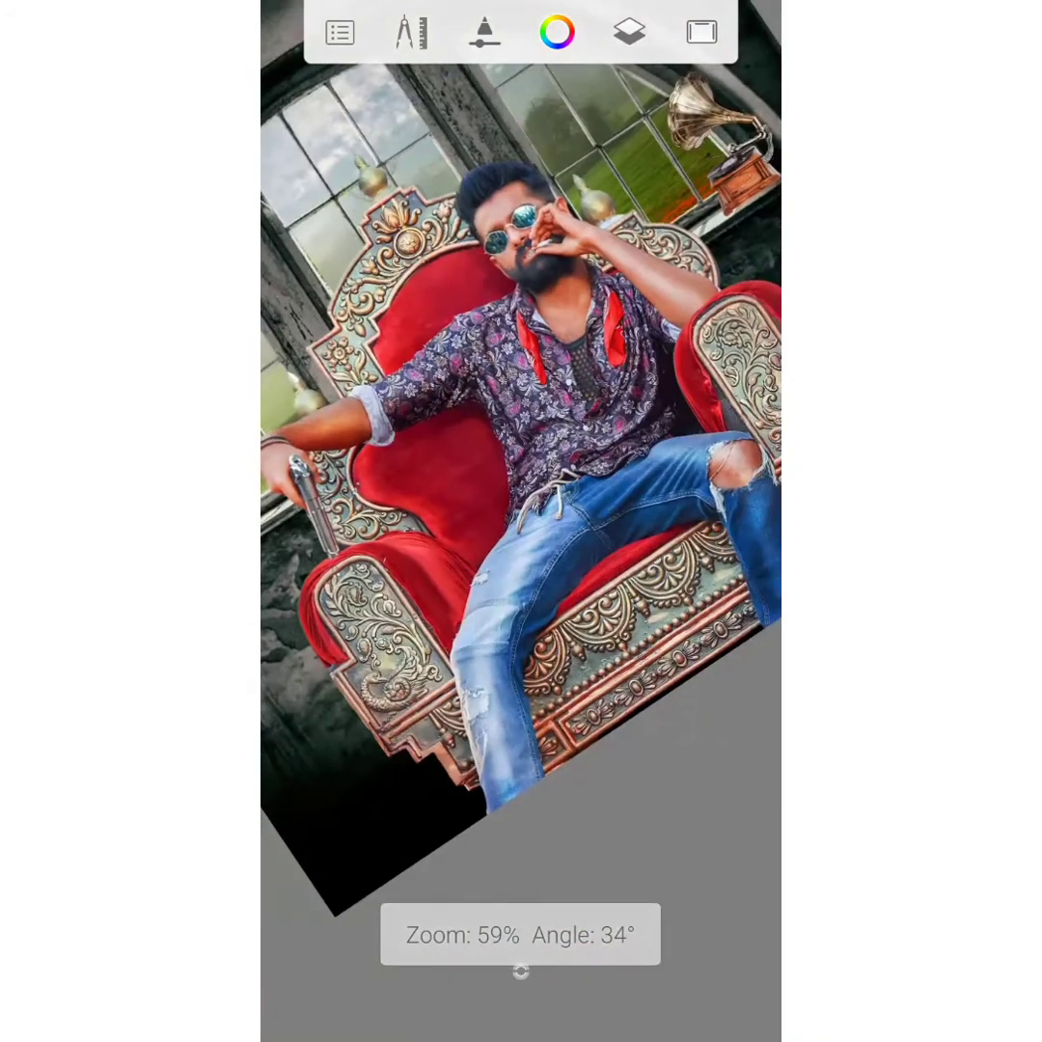
pyautogui.scroll(-1, 521, 521)
pyautogui.scroll(-1, 521, 521)
pyautogui.scroll(-2, 521, 521)
pyautogui.scroll(1, 521, 521)
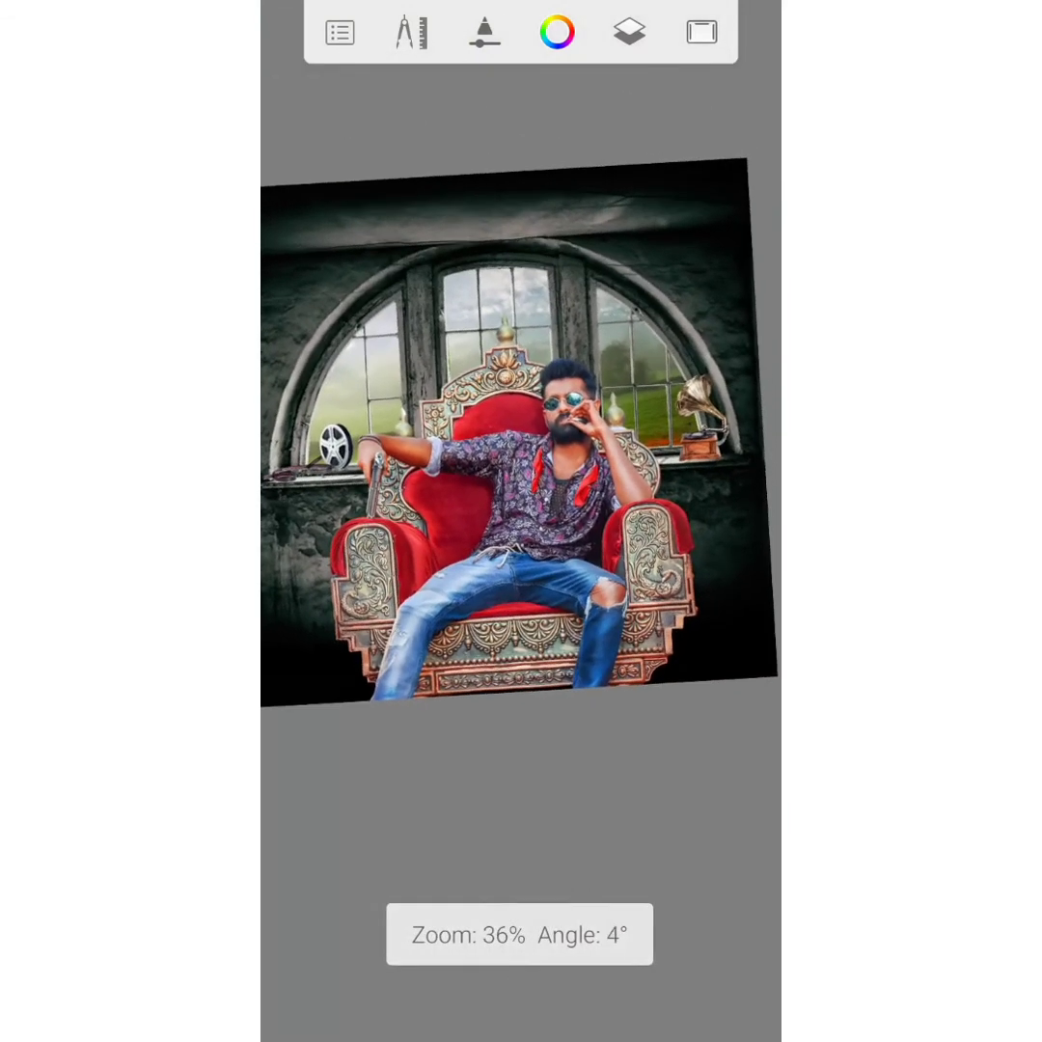
pyautogui.scroll(1, 521, 521)
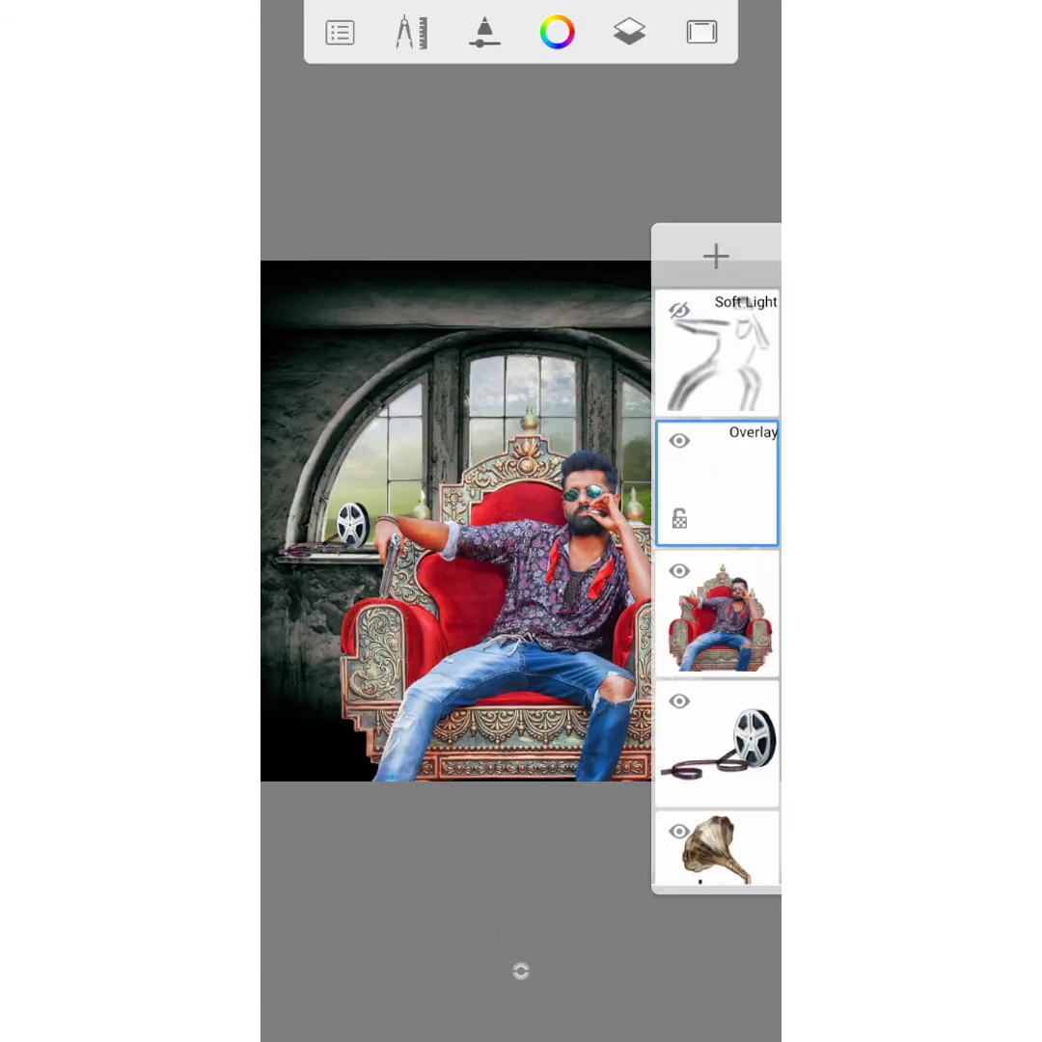
# Toggle the Overlay layer off and on to compare, then close the layers list.
pyautogui.click(679, 440)
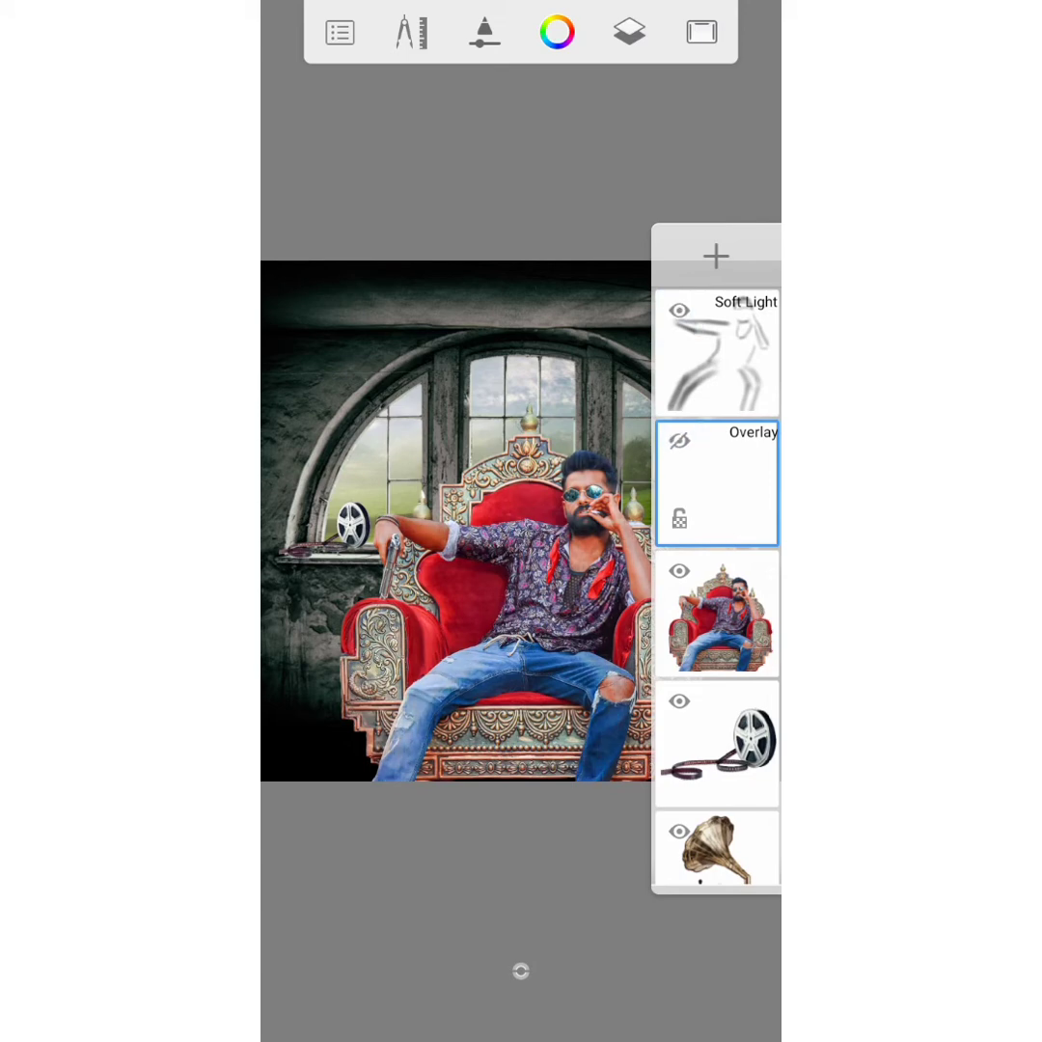
pyautogui.click(679, 440)
pyautogui.click(629, 32)
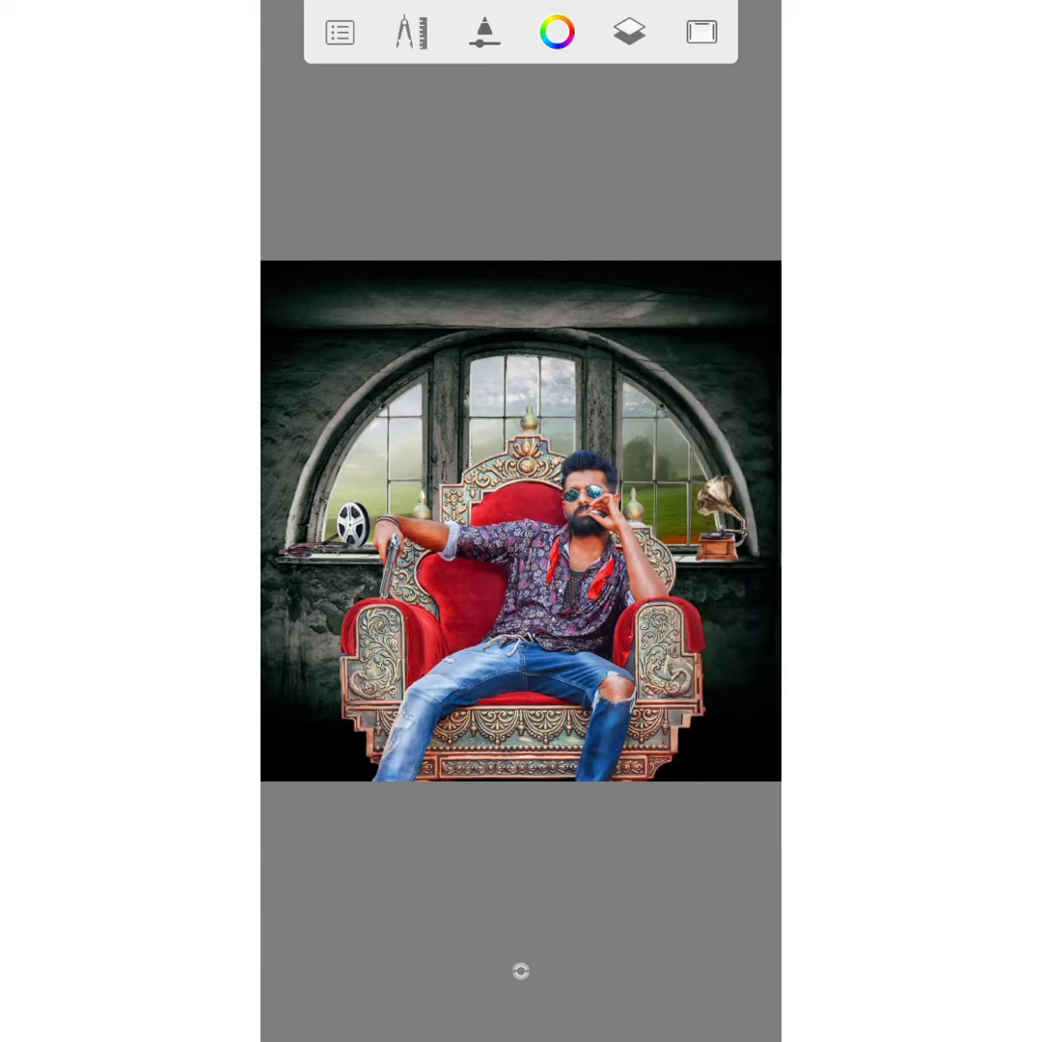
pyautogui.click(521, 971)
# Save the image to the device via Share and exit to the home screen.
pyautogui.click(340, 31)
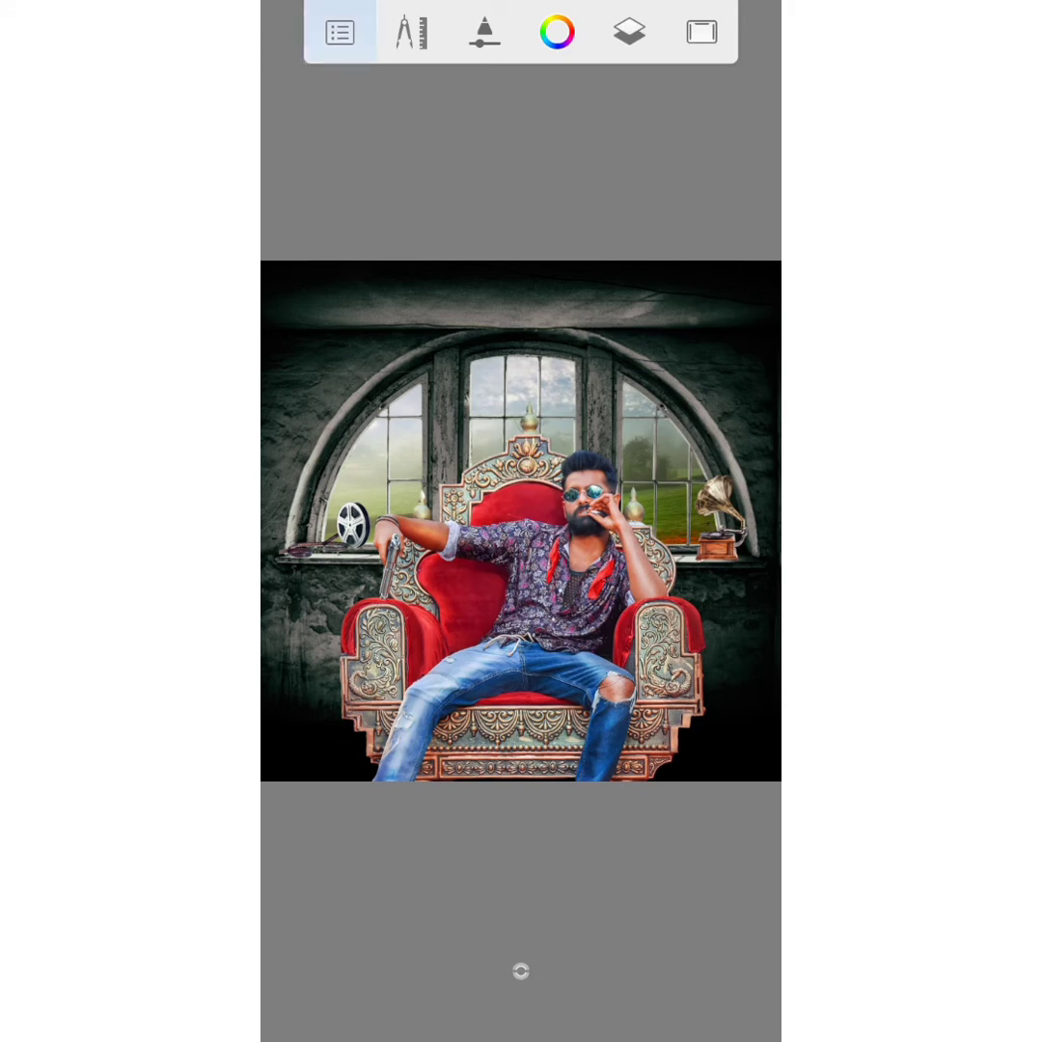
pyautogui.click(439, 593)
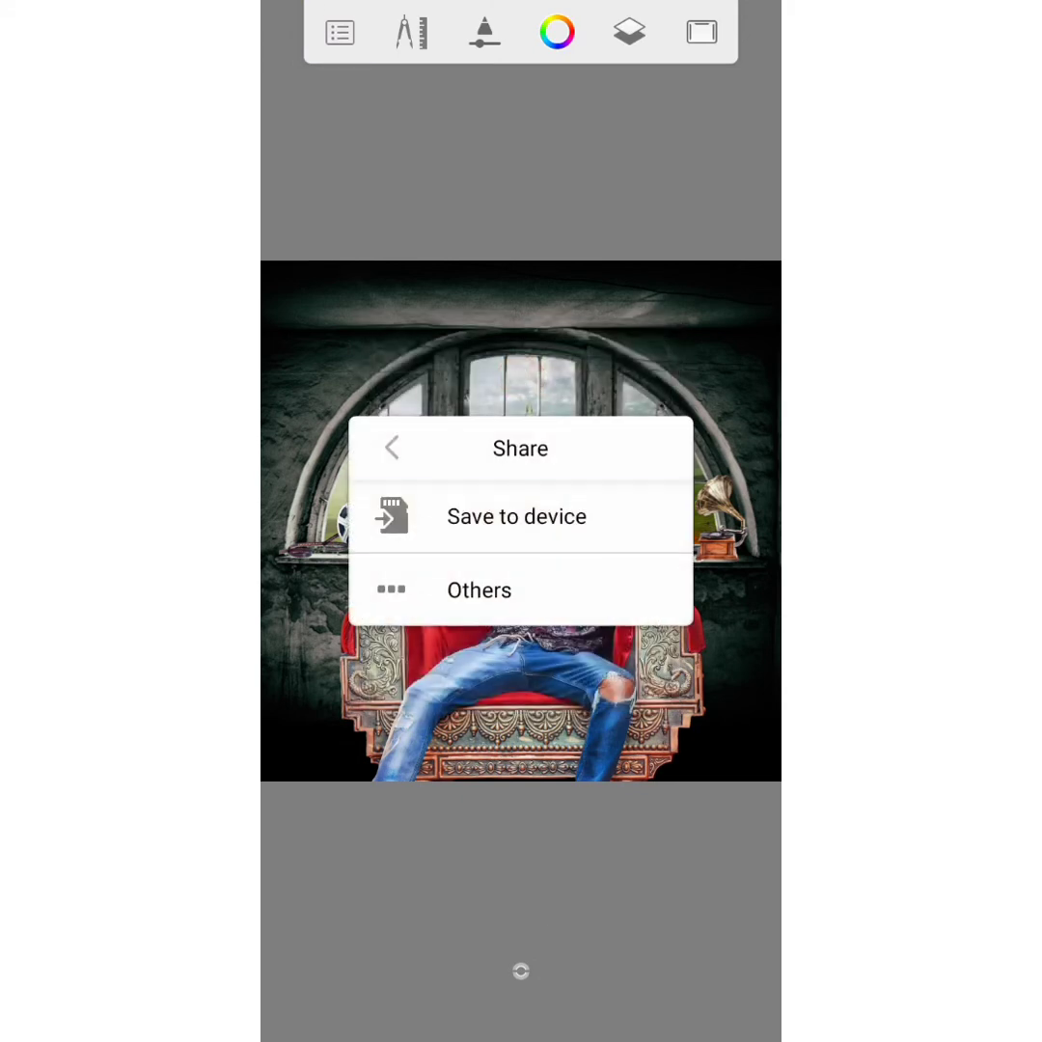
pyautogui.click(472, 495)
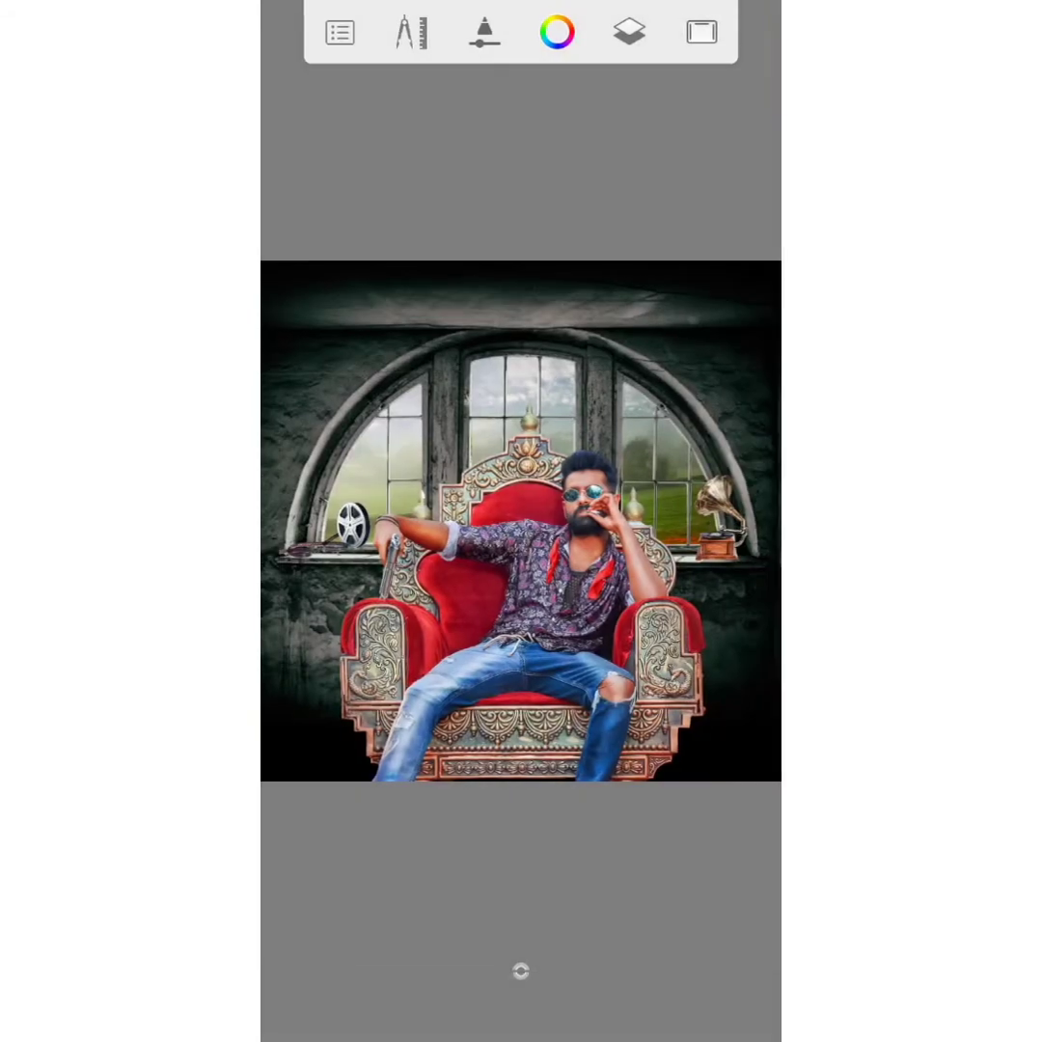
pyautogui.click(521, 1008)
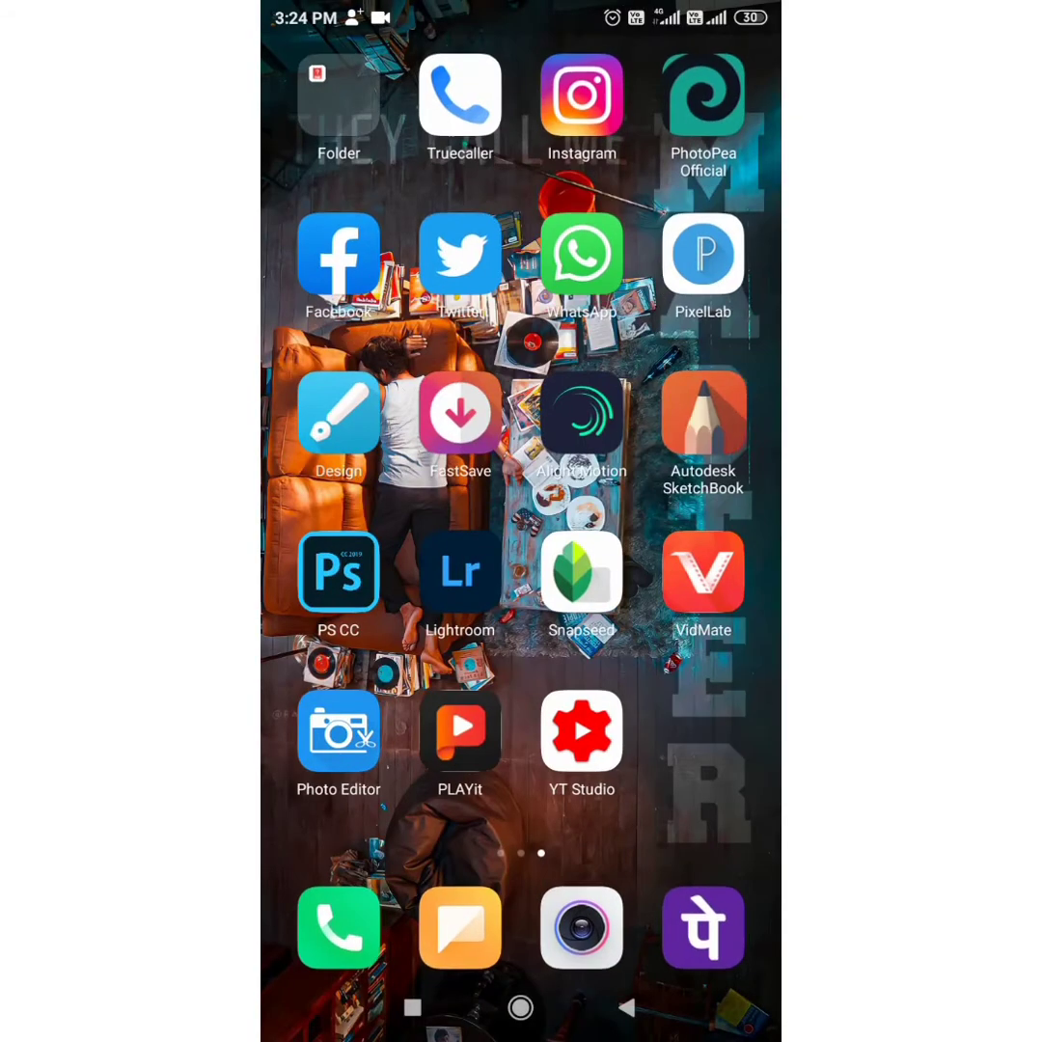
# Open the newest throne poster photo from Gallery's Recent album.
pyautogui.moveTo(386, 483); pyautogui.dragTo(694, 483)
pyautogui.click(582, 731)
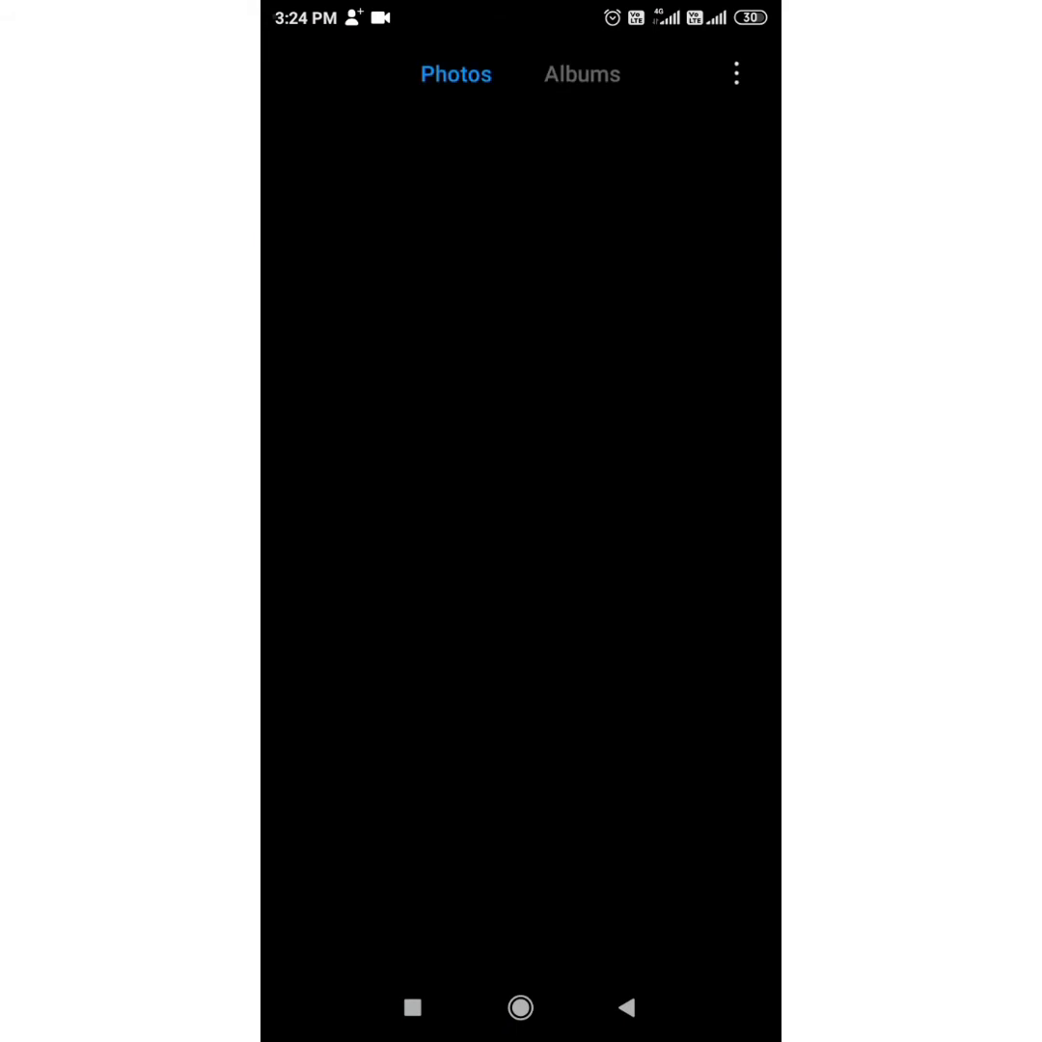
pyautogui.click(582, 75)
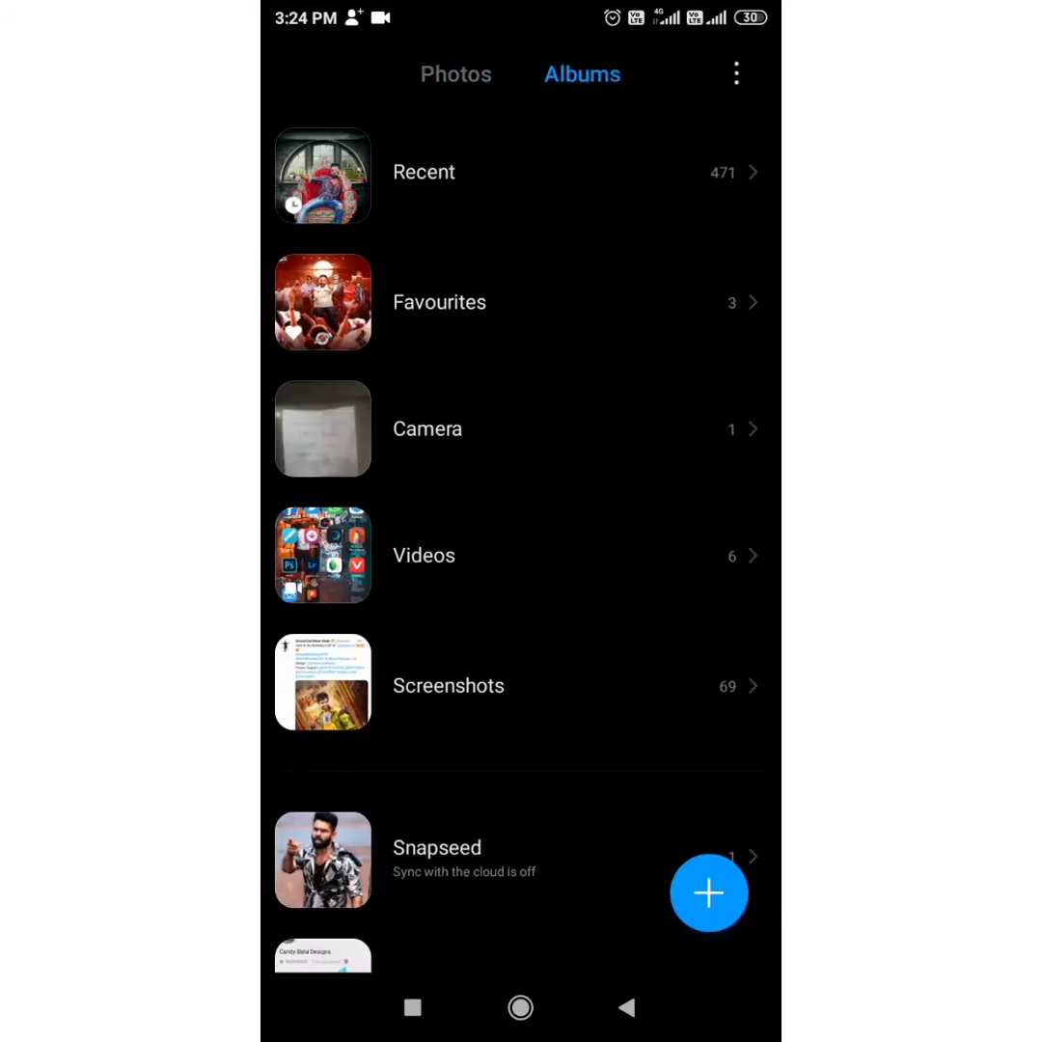
pyautogui.click(426, 172)
pyautogui.click(390, 237)
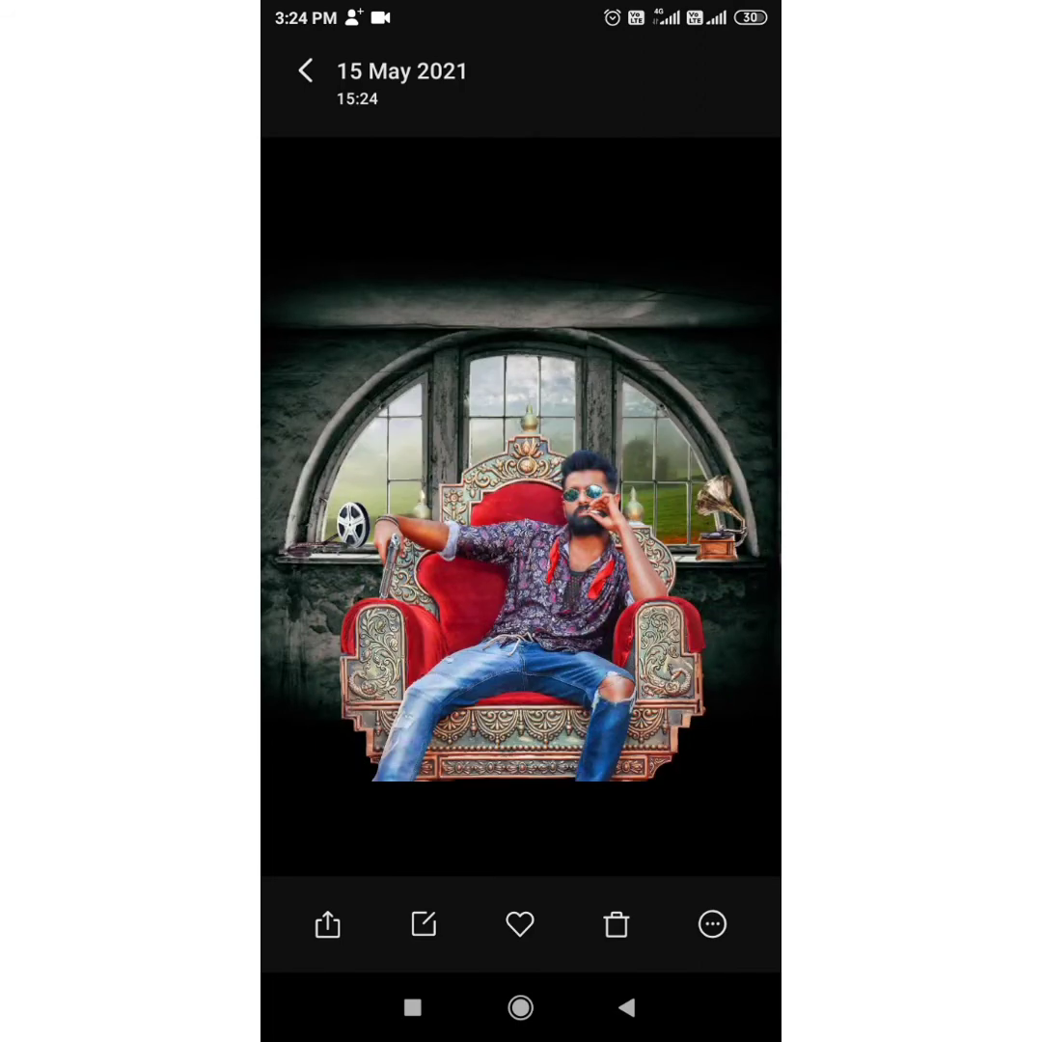
# Open and close the photo's share sheet, then clear the Twitter notification.
pyautogui.click(327, 924)
pyautogui.moveTo(676, 873); pyautogui.dragTo(337, 873)
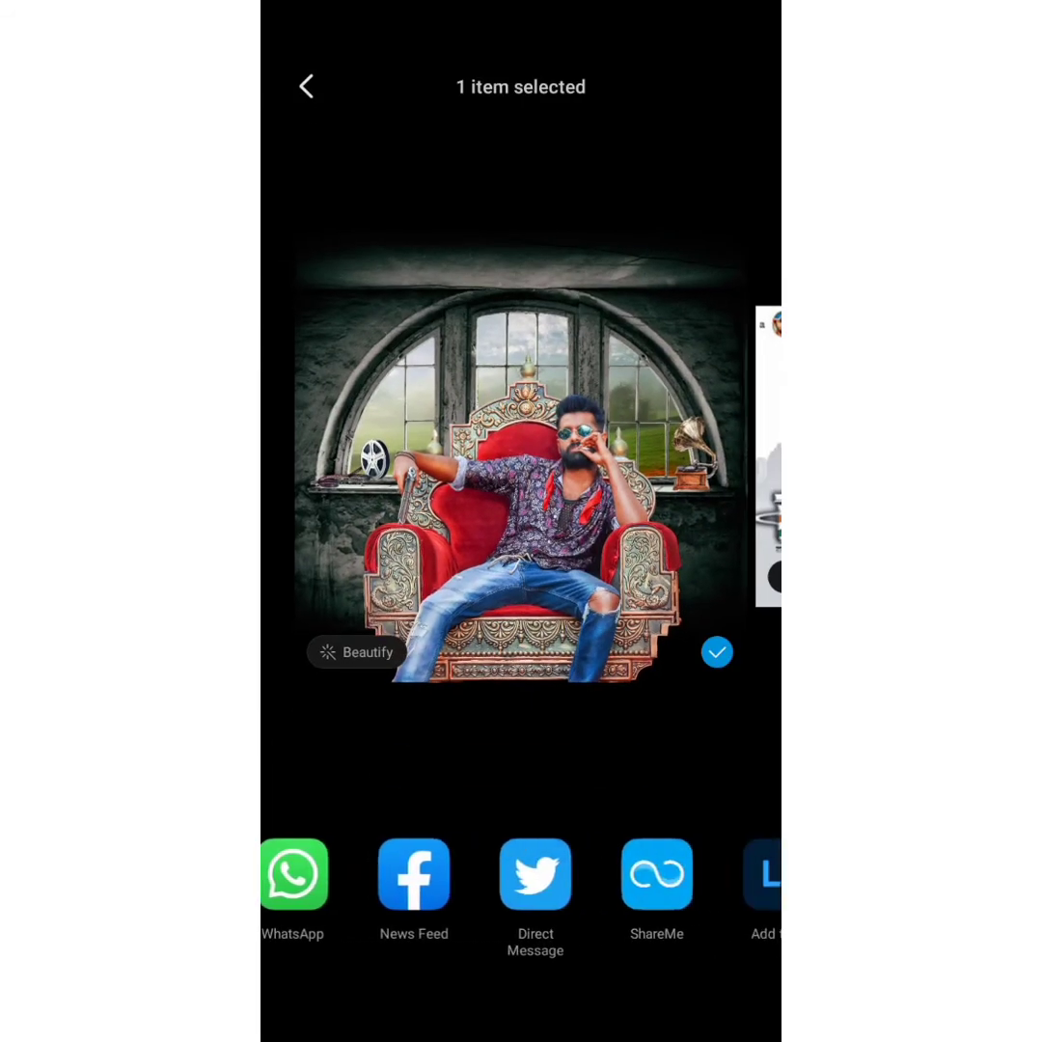
pyautogui.press('Escape')
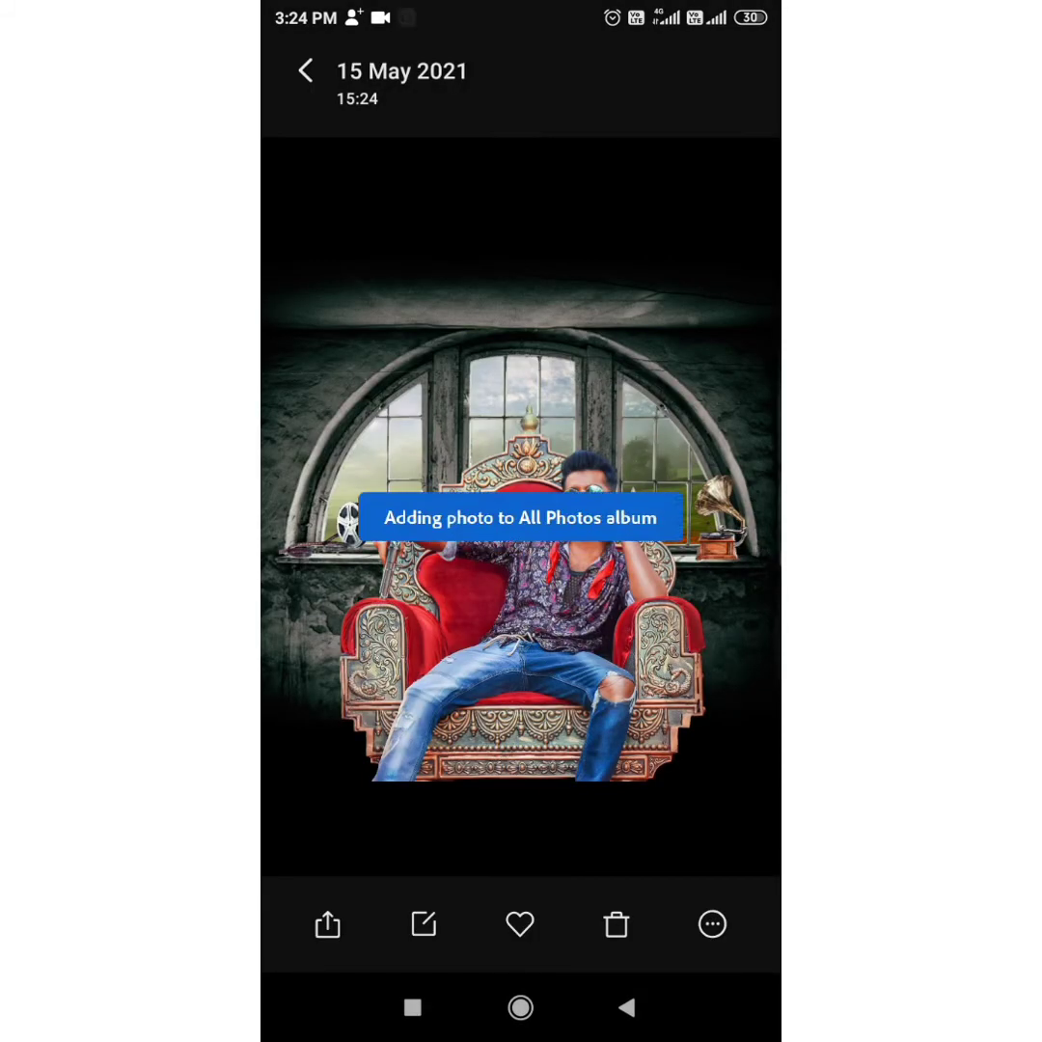
pyautogui.moveTo(521, 10); pyautogui.dragTo(521, 579)
pyautogui.click(520, 877)
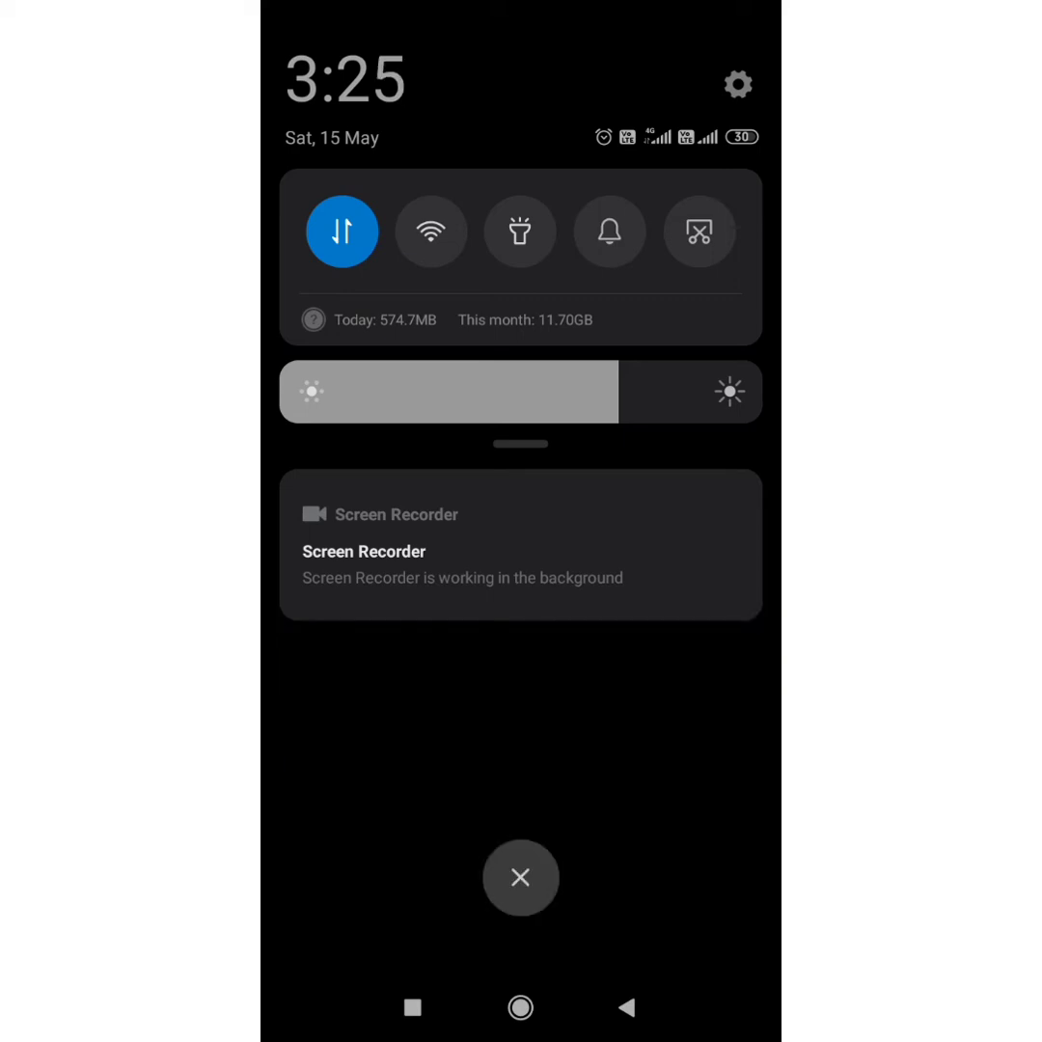
# Return to Lightroom and open the earlier graded throne photo from All Photos for editing.
pyautogui.click(521, 672)
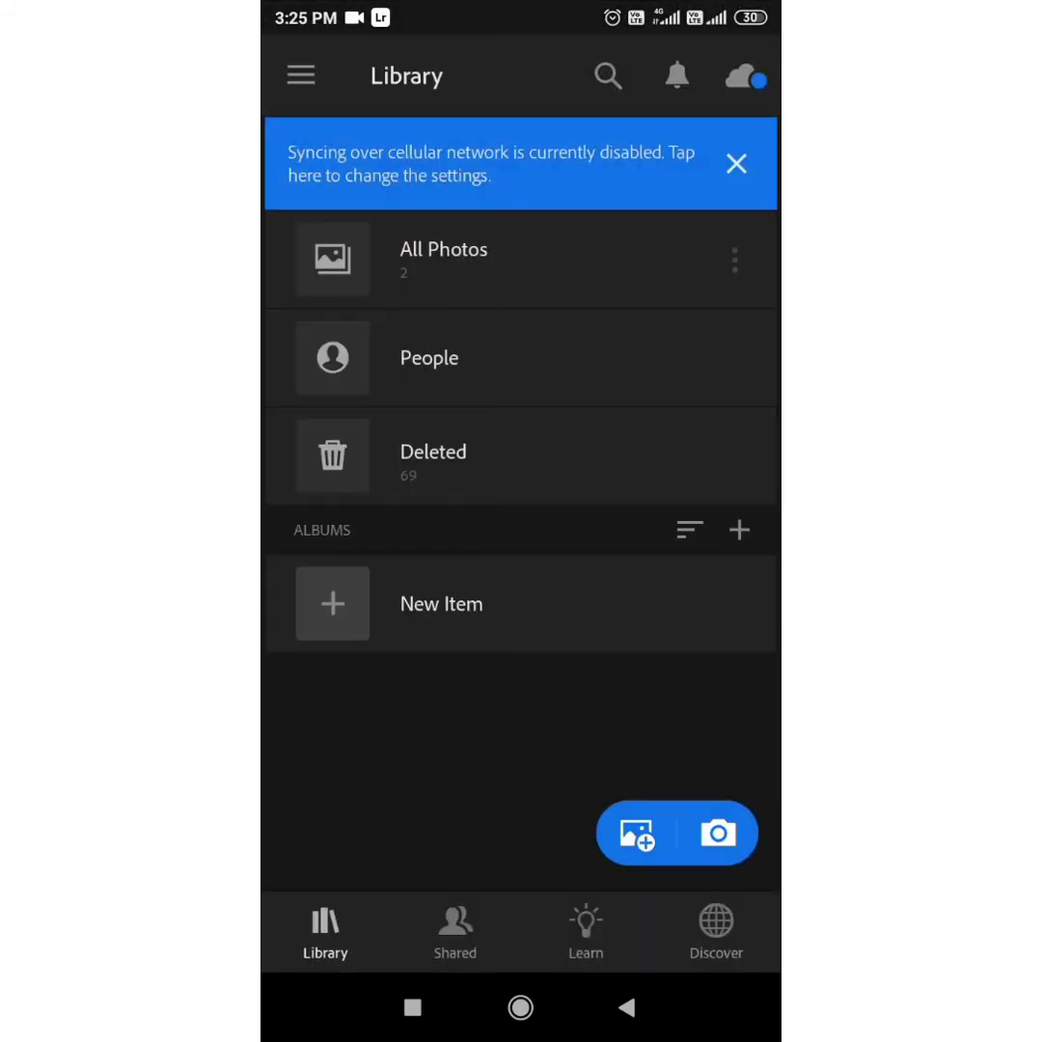
pyautogui.click(444, 258)
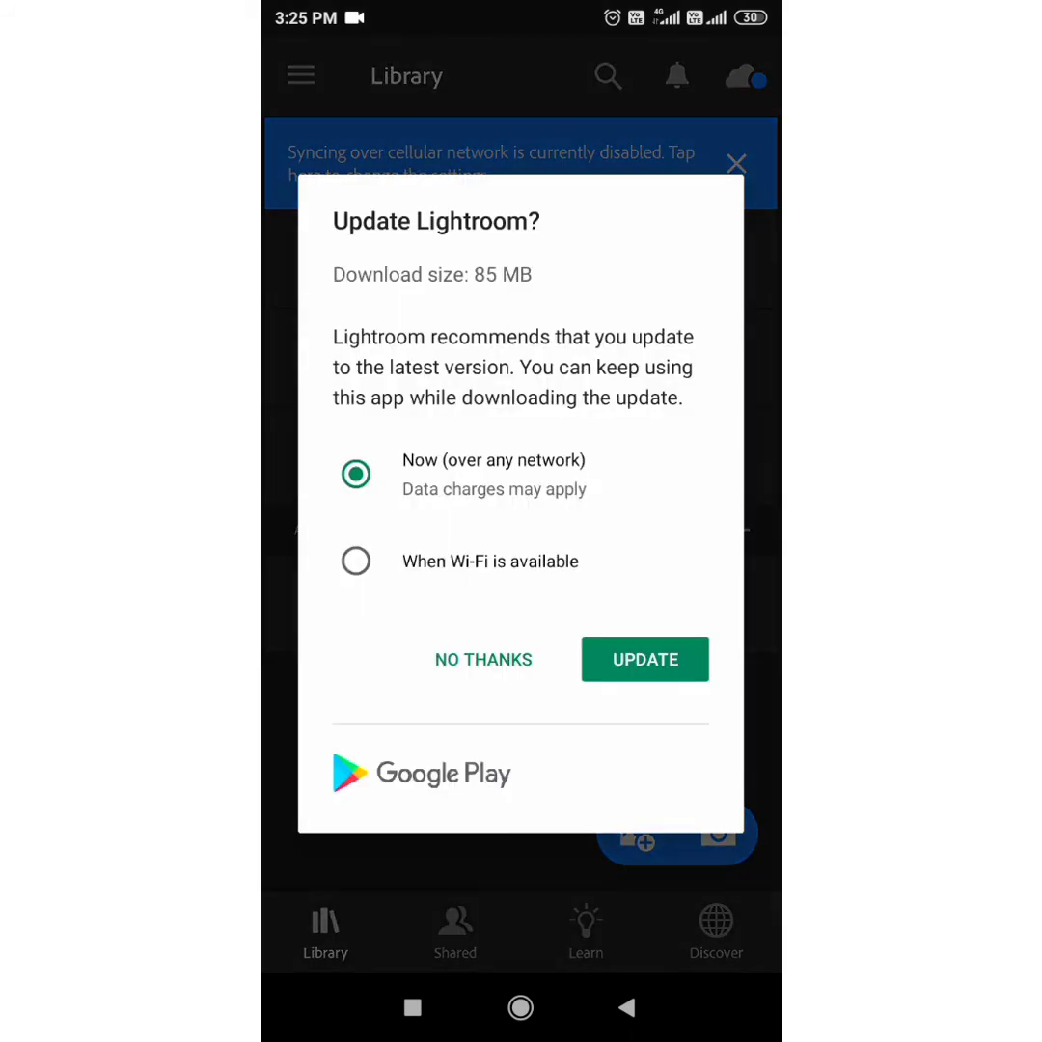
pyautogui.click(423, 658)
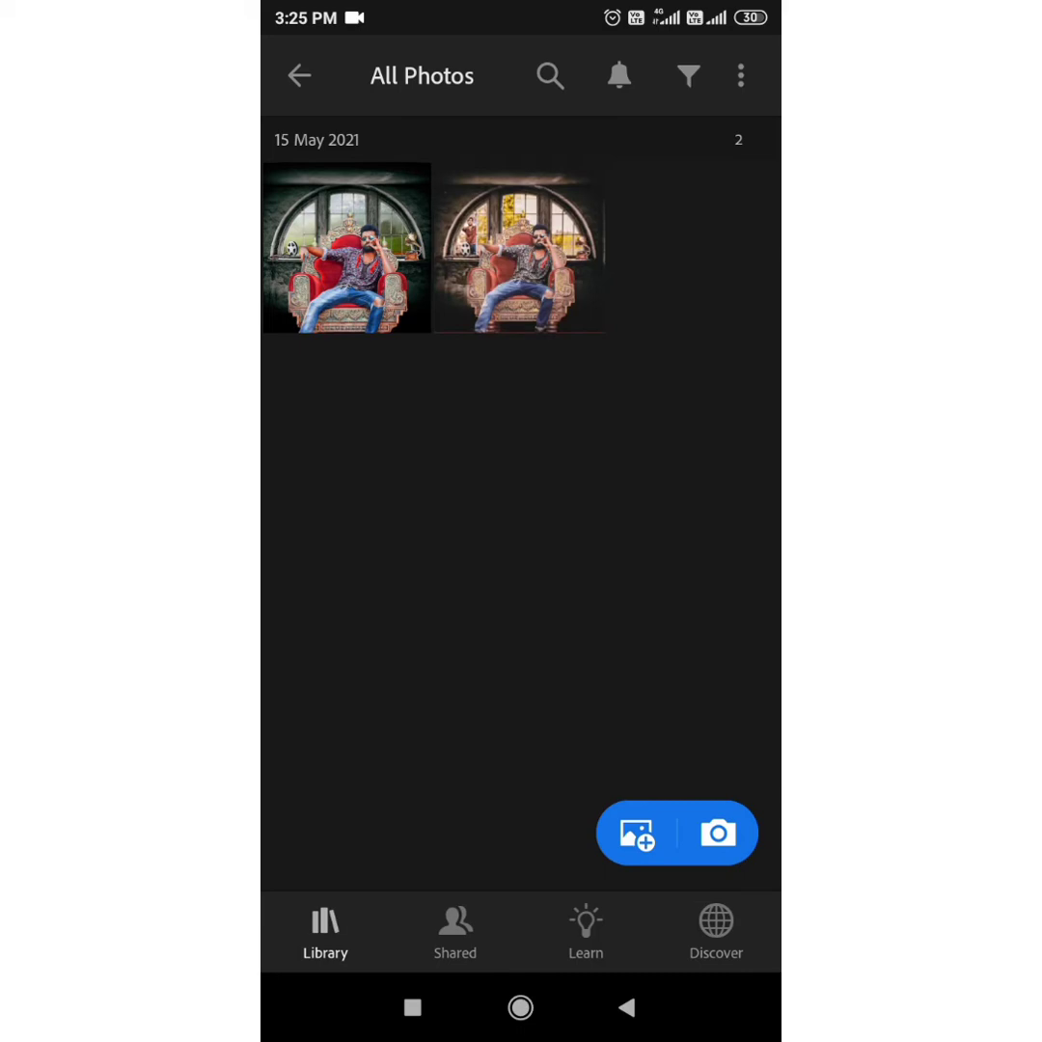
pyautogui.click(519, 249)
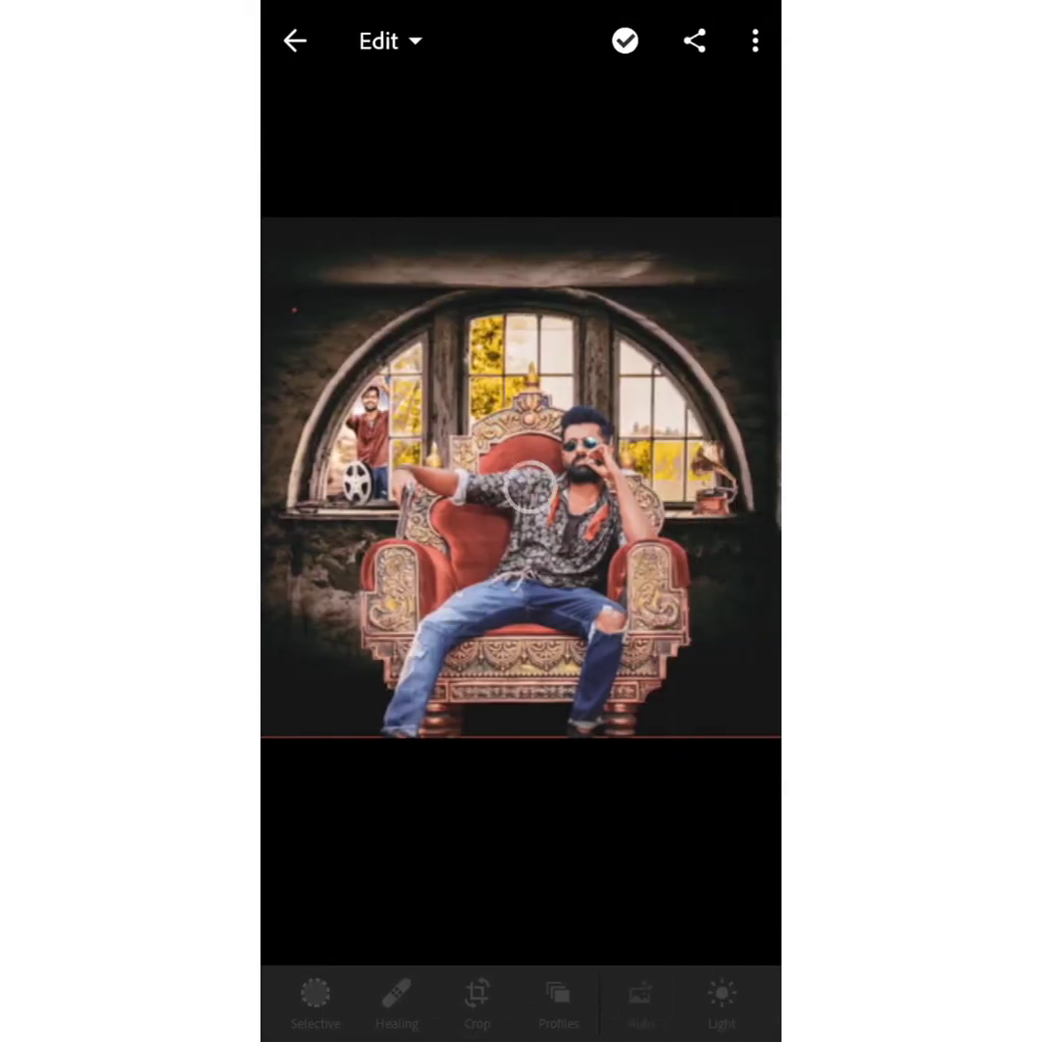
# Copy all edit settings, including Geometry, Optics and Tools, and paste them onto the new composite.
pyautogui.click(755, 41)
pyautogui.click(528, 482)
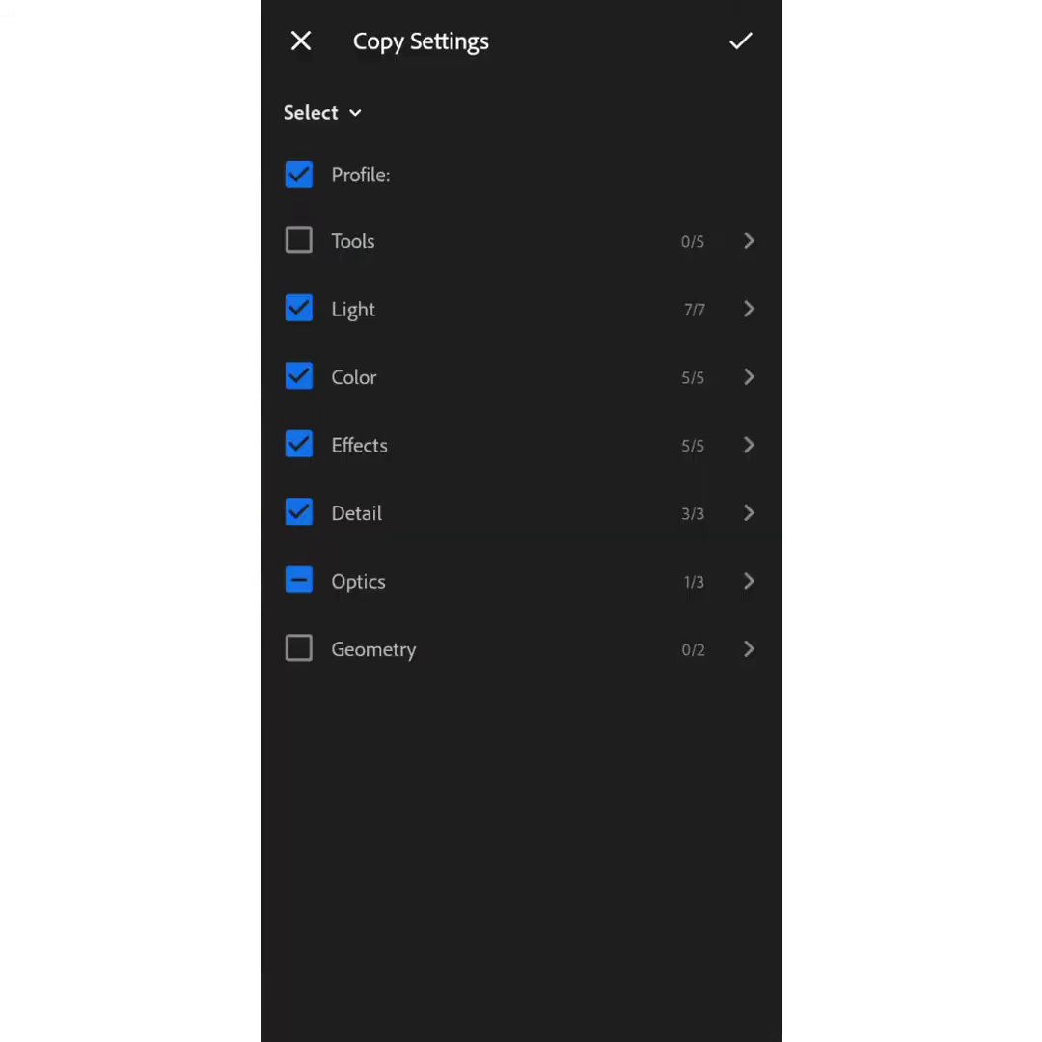
pyautogui.click(298, 649)
pyautogui.click(298, 579)
pyautogui.click(298, 240)
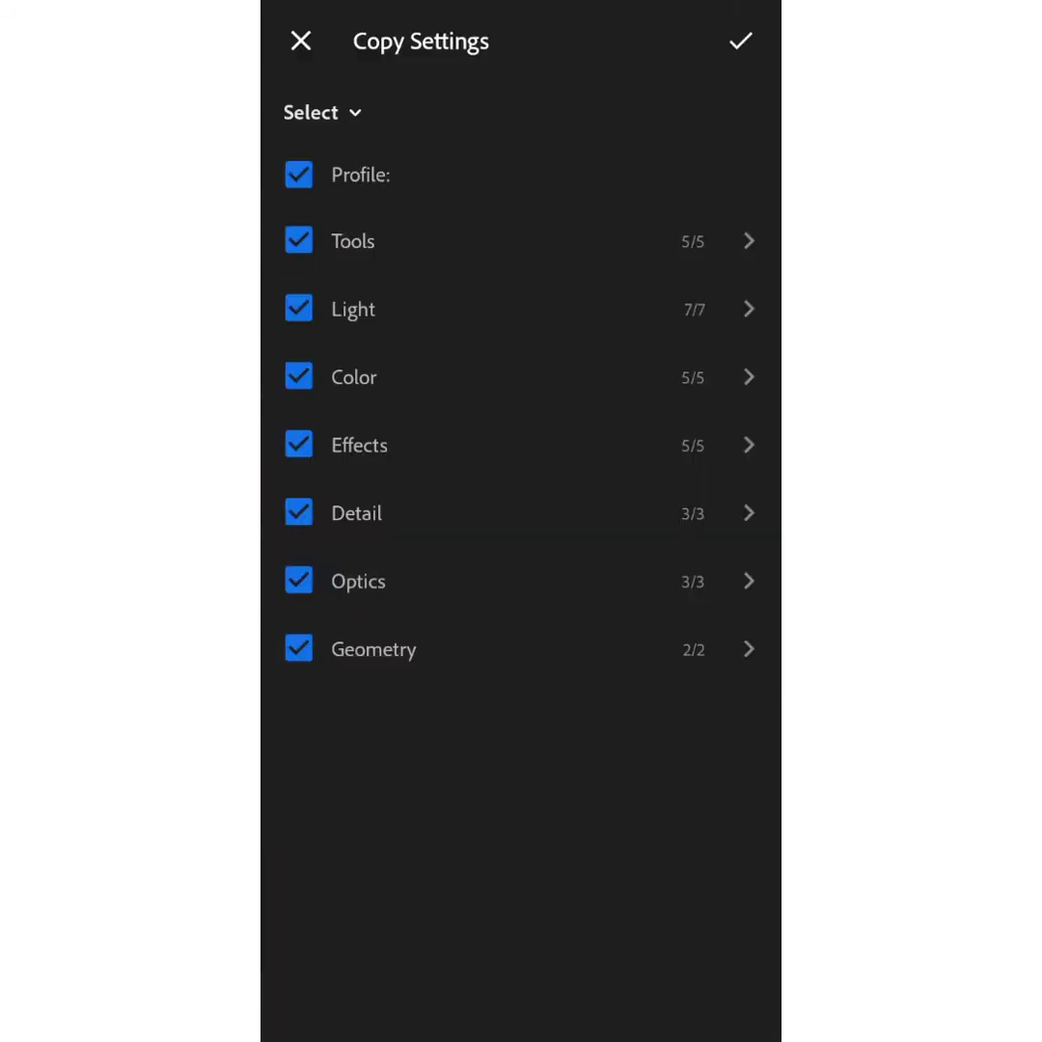
pyautogui.click(740, 41)
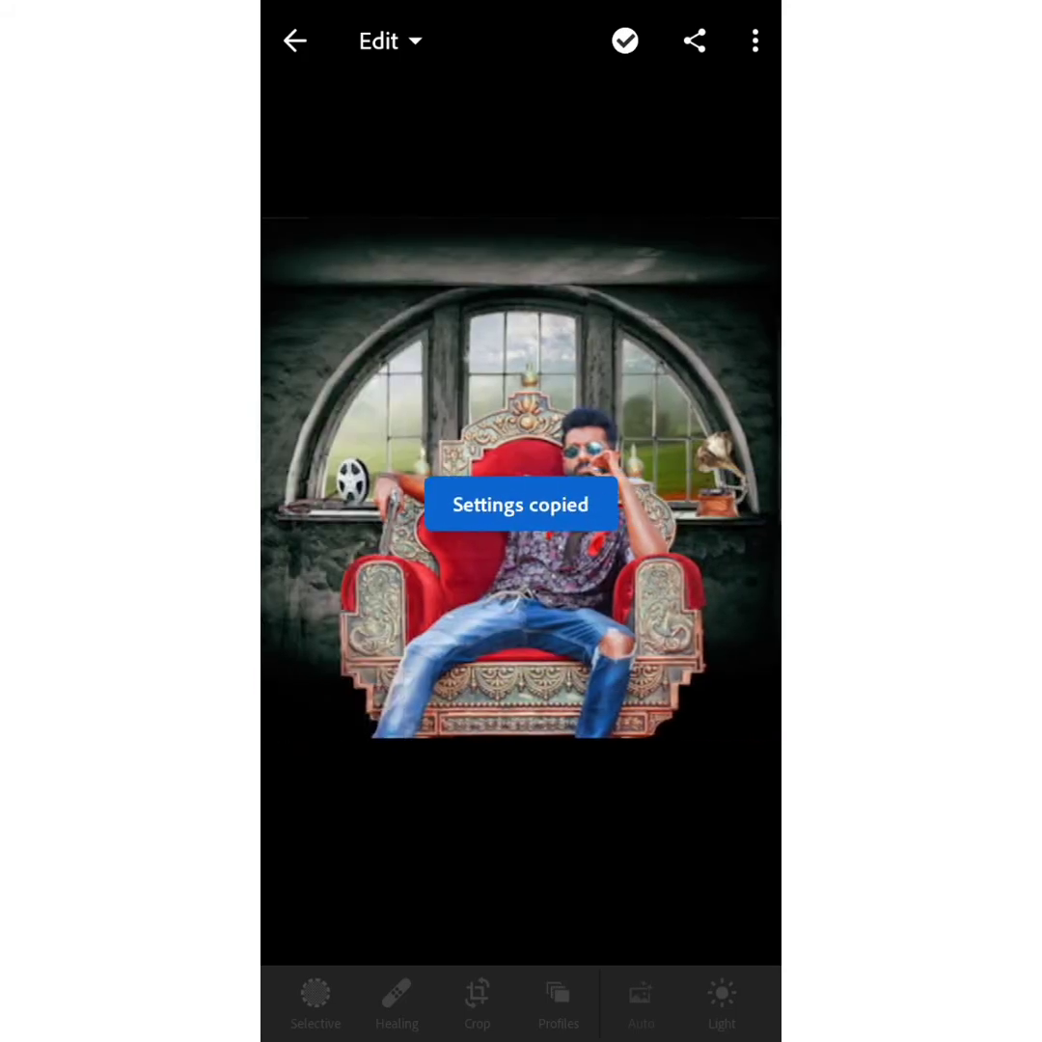
pyautogui.click(756, 41)
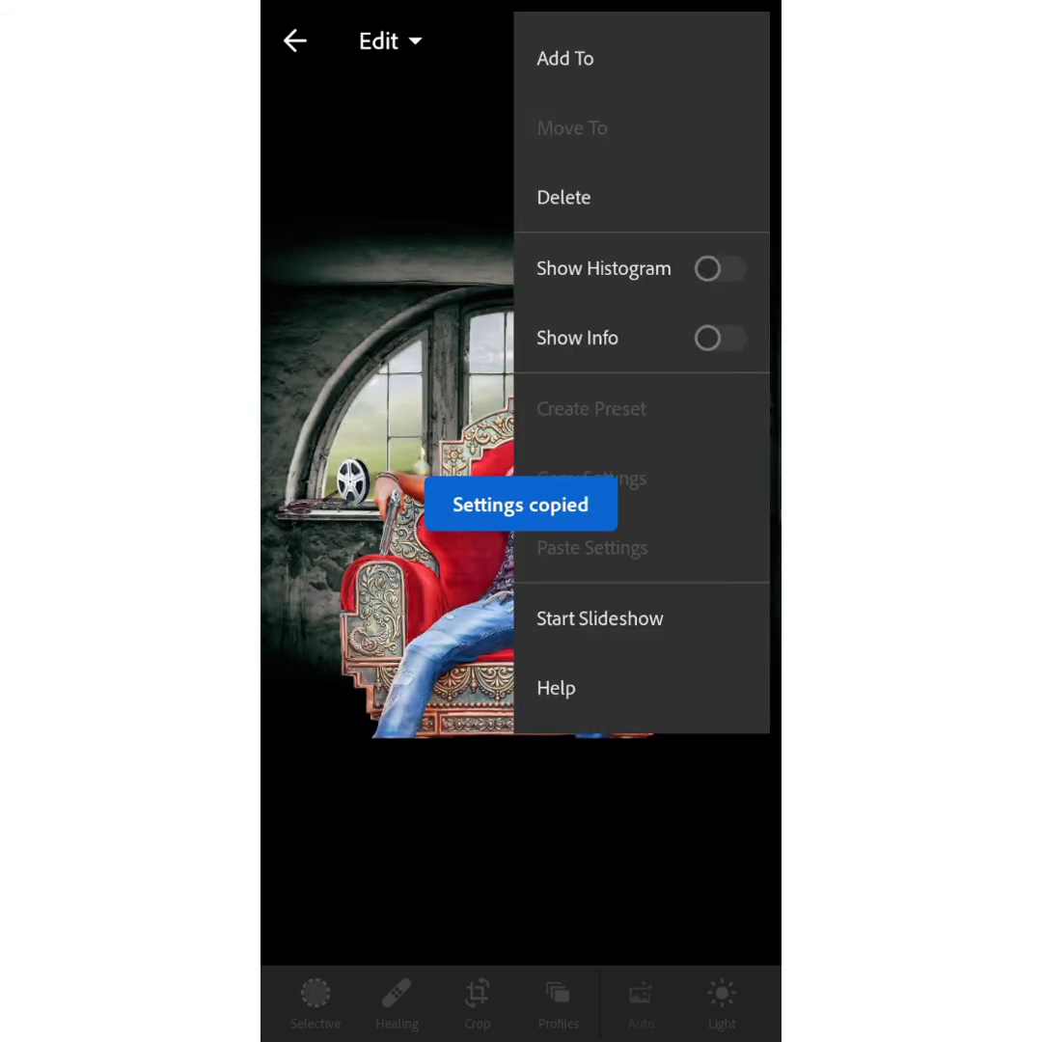
pyautogui.click(591, 547)
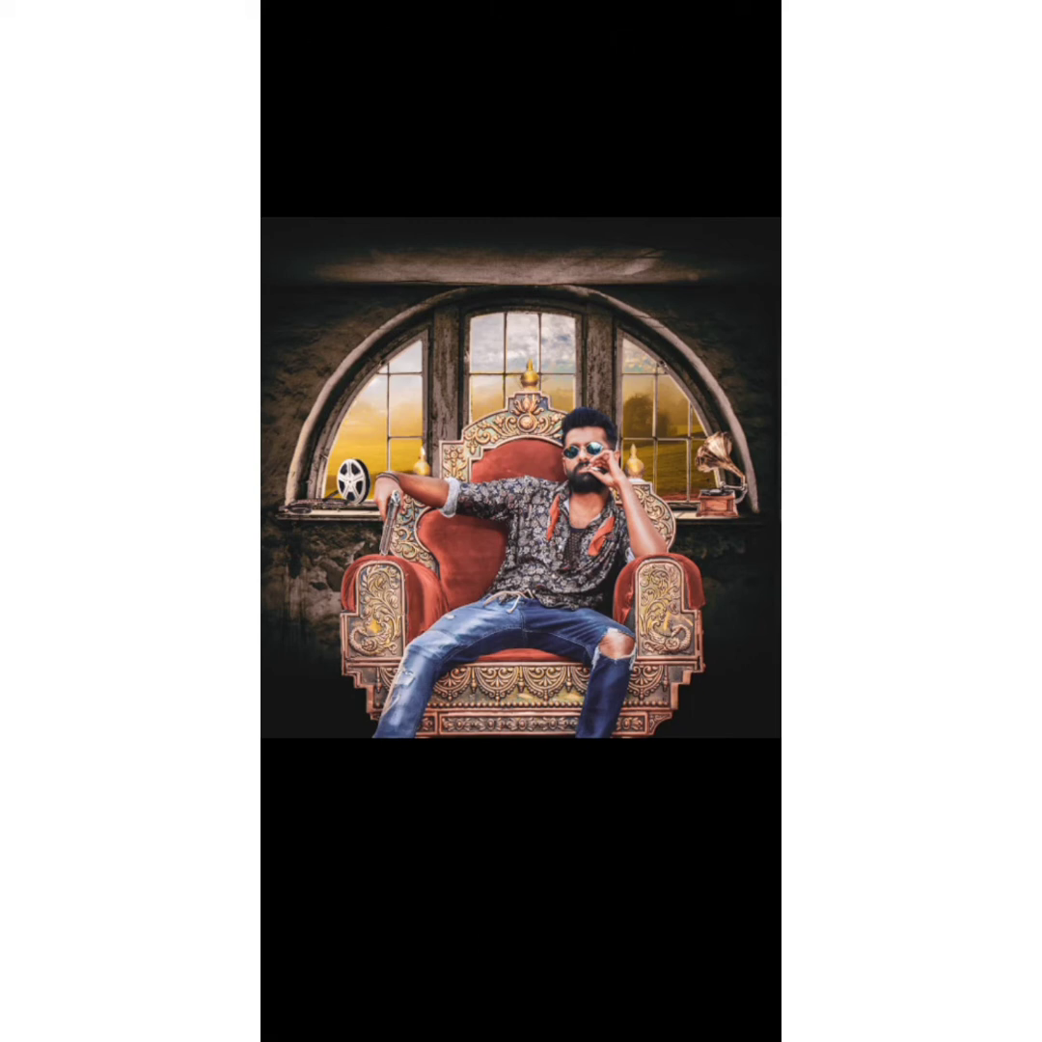
# Review the pasted Light and Color values: Highlights -49, Blacks -10, Temp 9, Tint 19, Vibrance 10.
pyautogui.moveTo(675, 1003); pyautogui.dragTo(463, 1003)
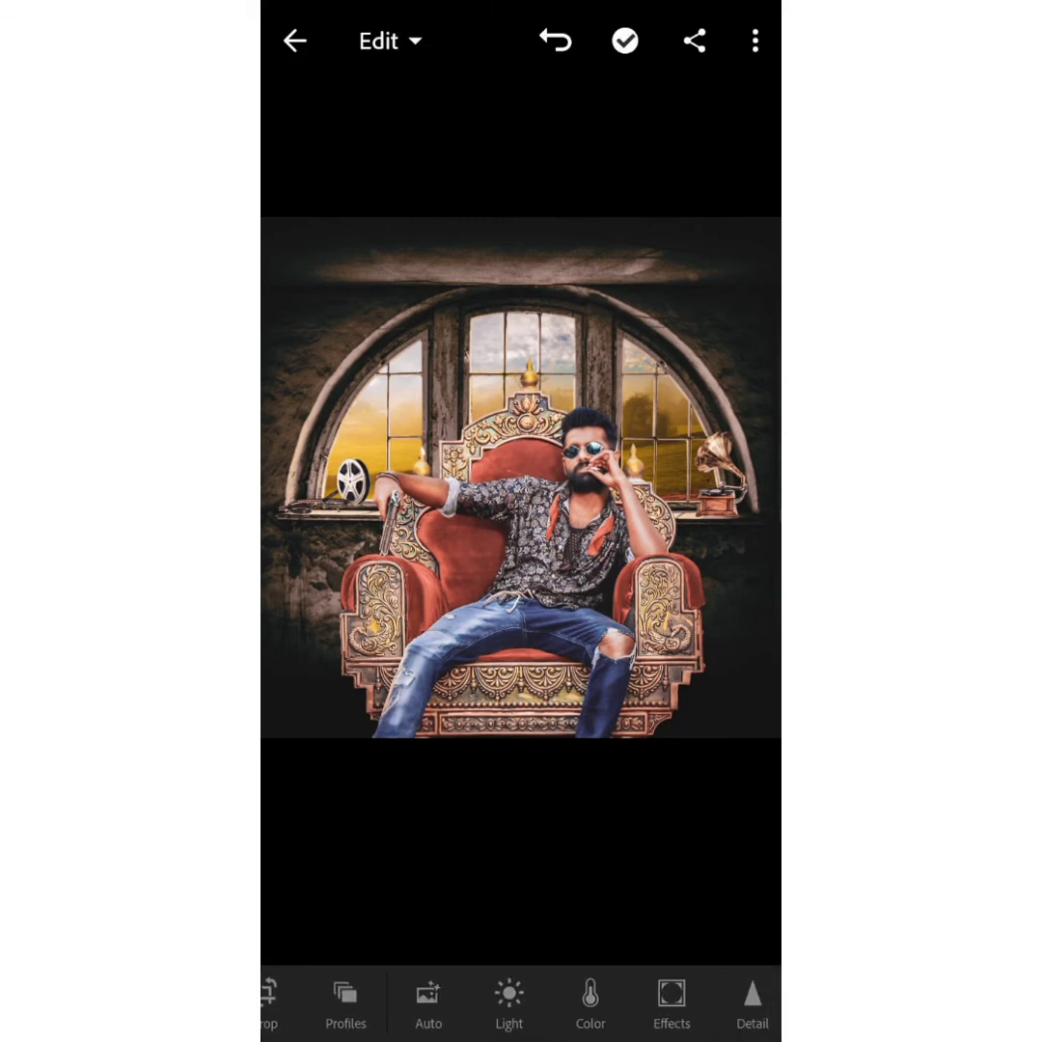
pyautogui.click(508, 1003)
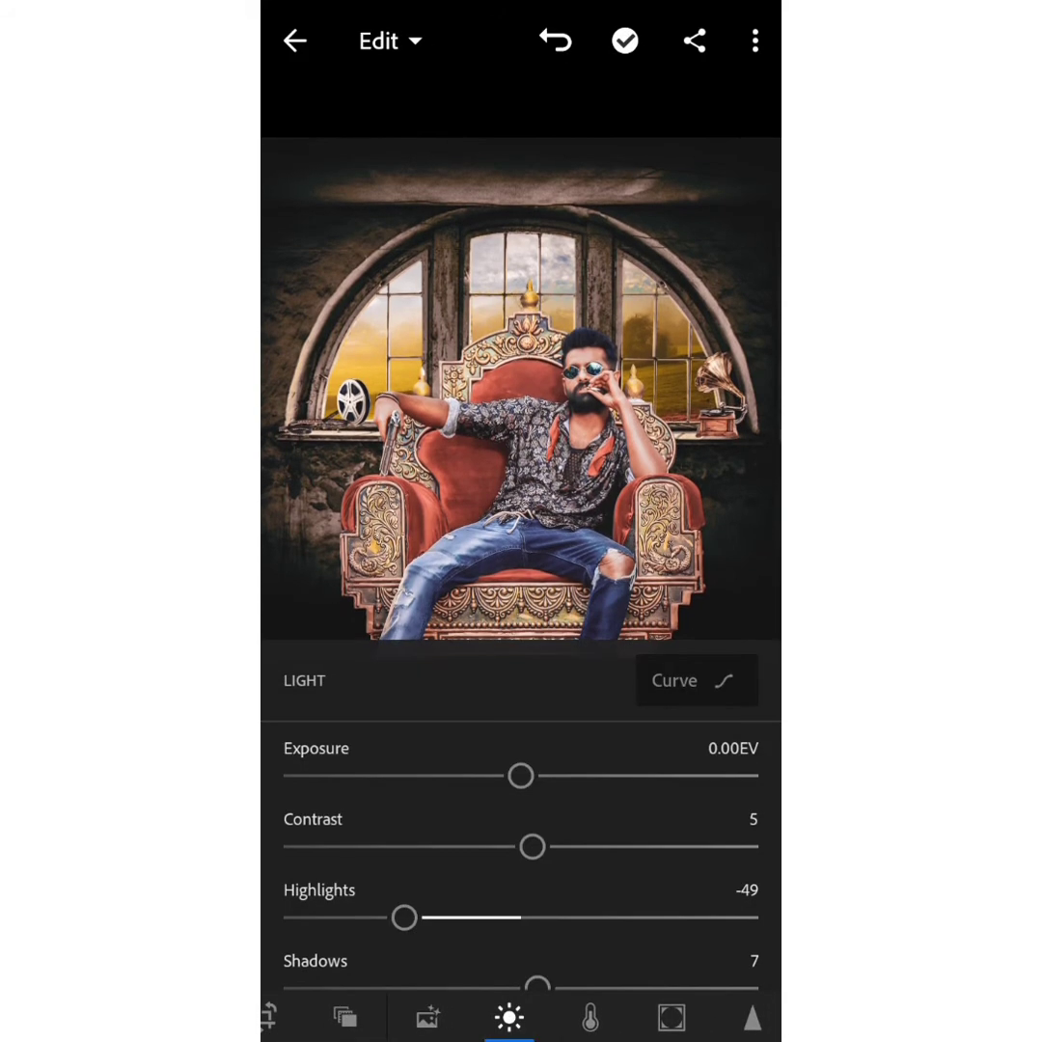
pyautogui.scroll(-3, 521, 849)
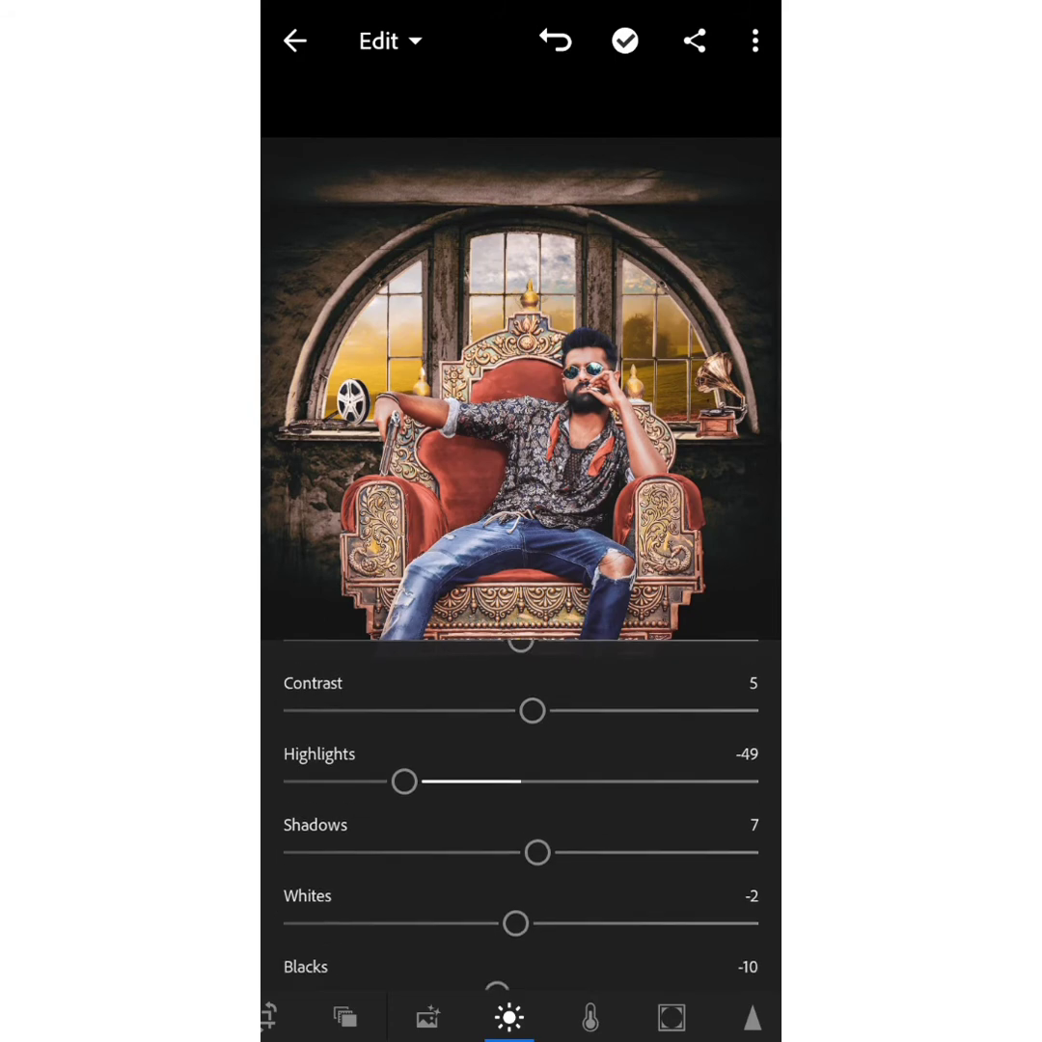
pyautogui.scroll(-2, 521, 830)
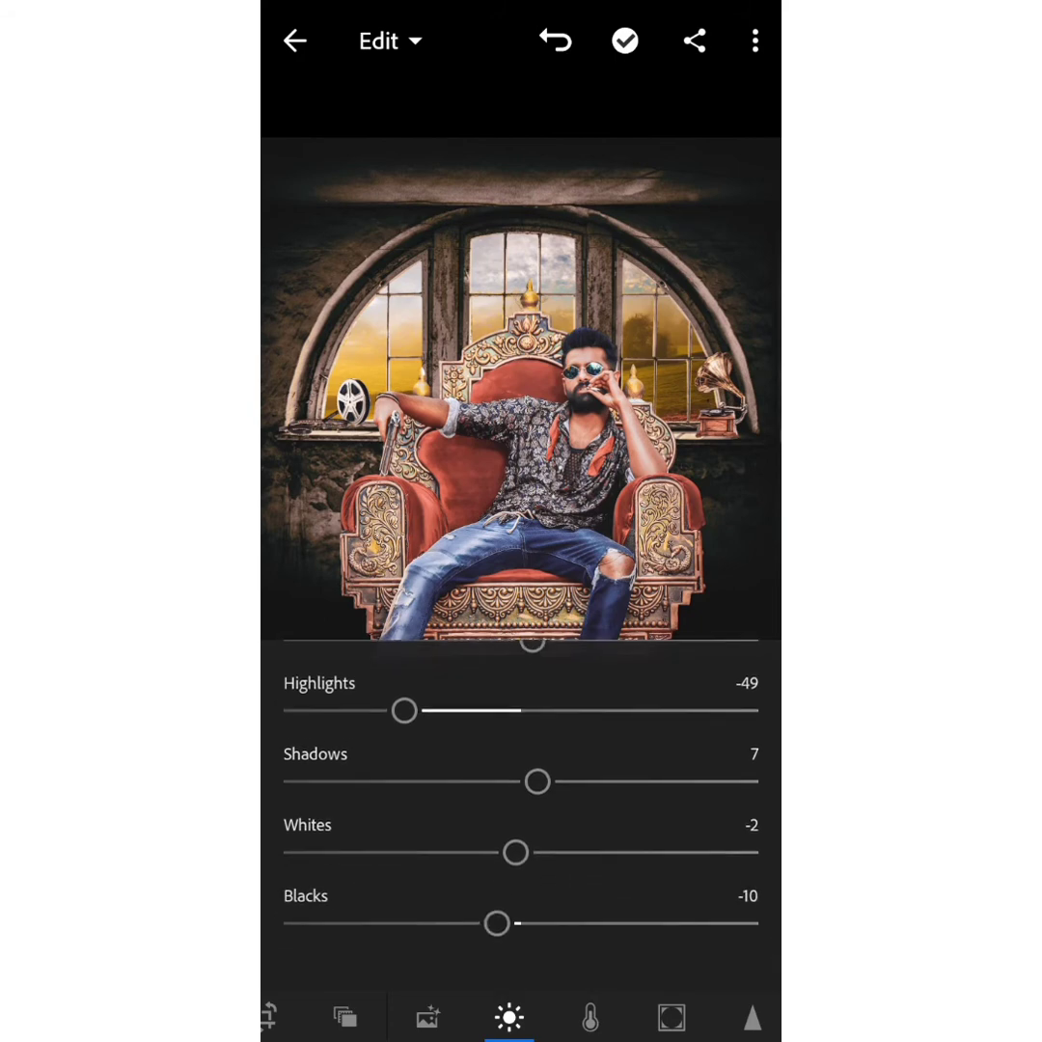
pyautogui.click(590, 1017)
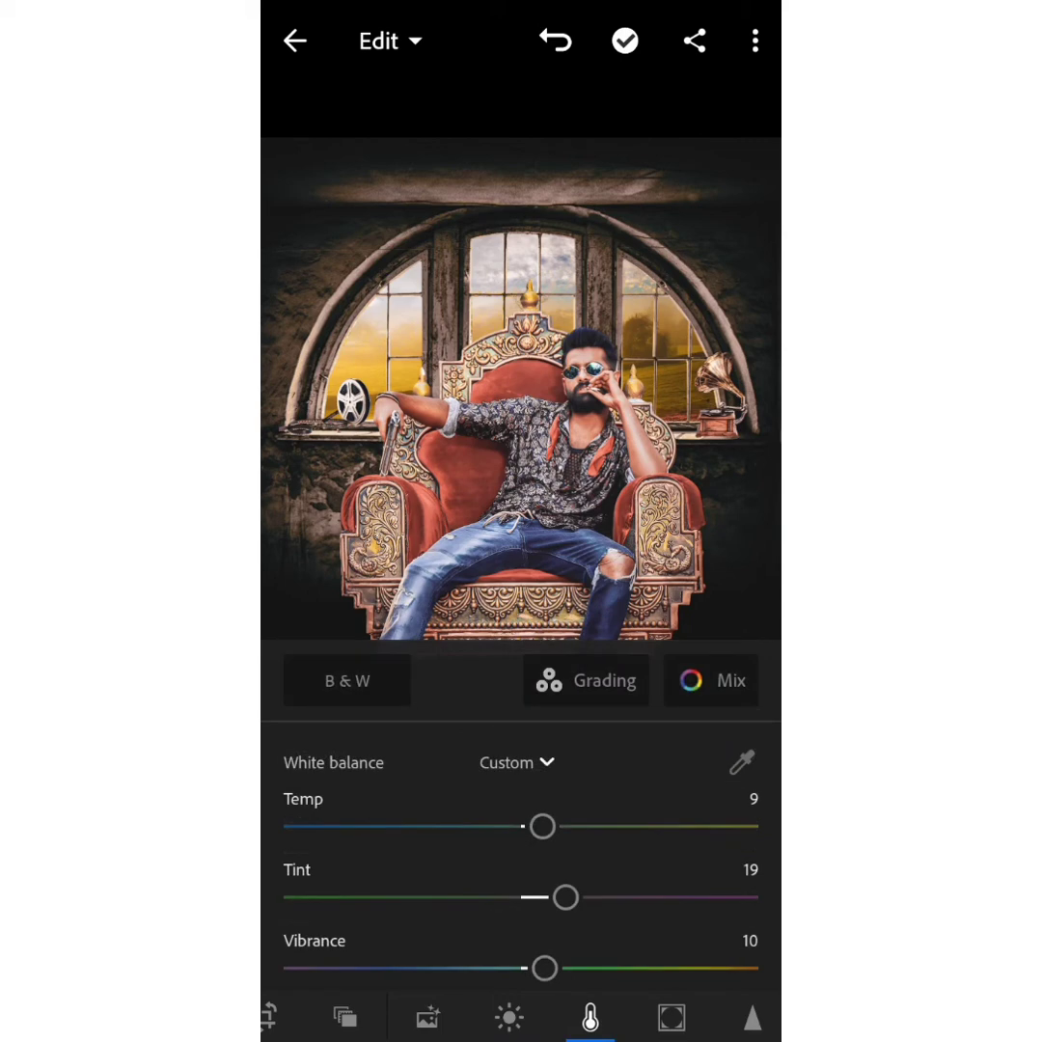
pyautogui.scroll(-2, 521, 849)
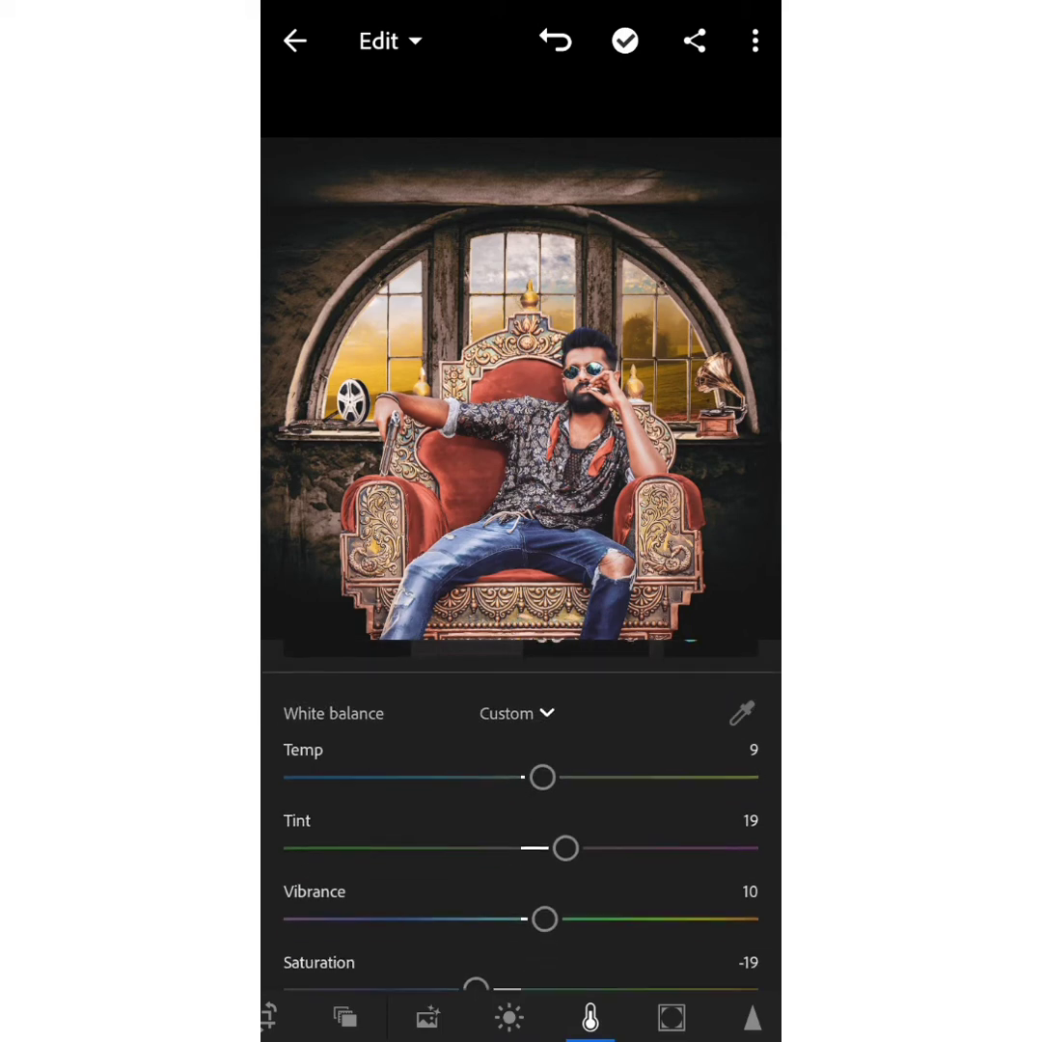
pyautogui.scroll(-2, 521, 829)
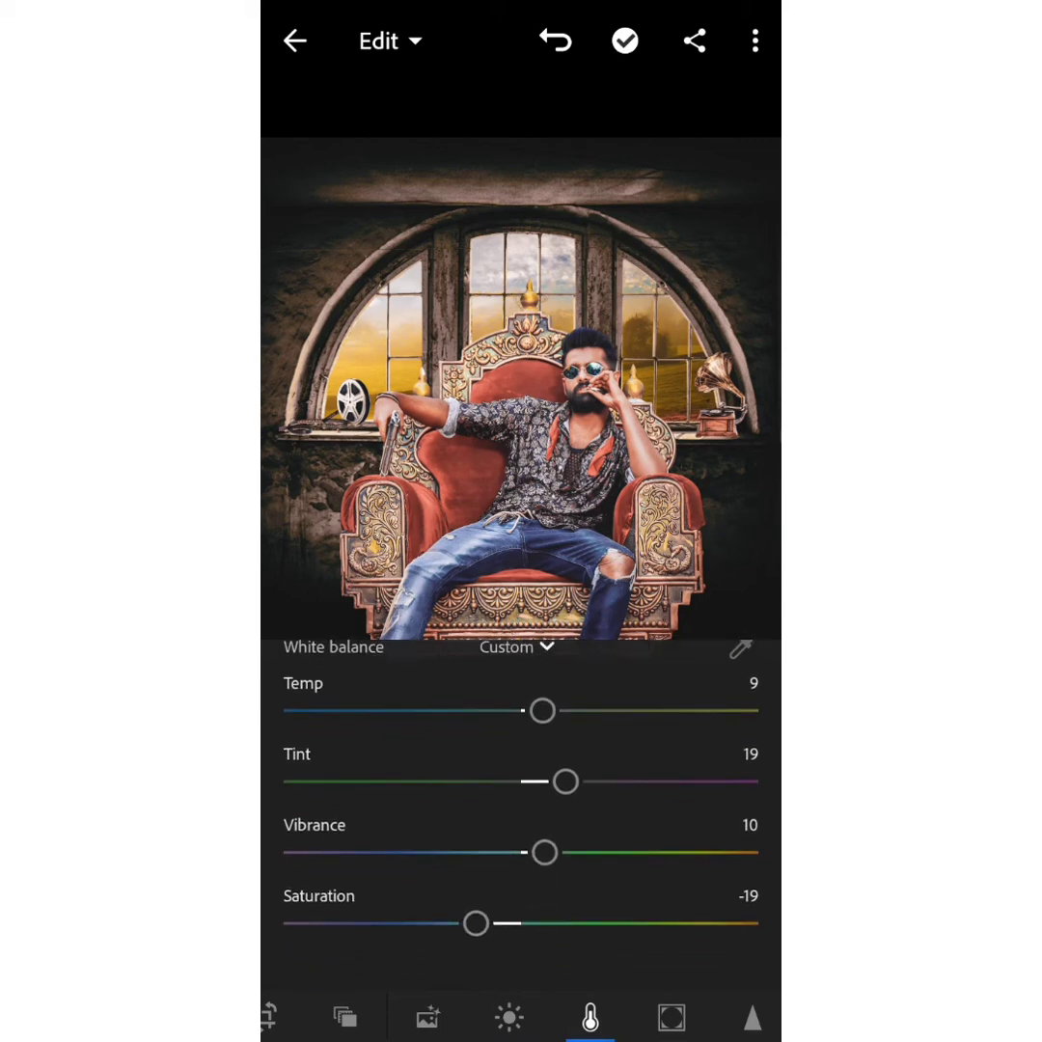
pyautogui.scroll(2, 521, 849)
pyautogui.scroll(1, 521, 849)
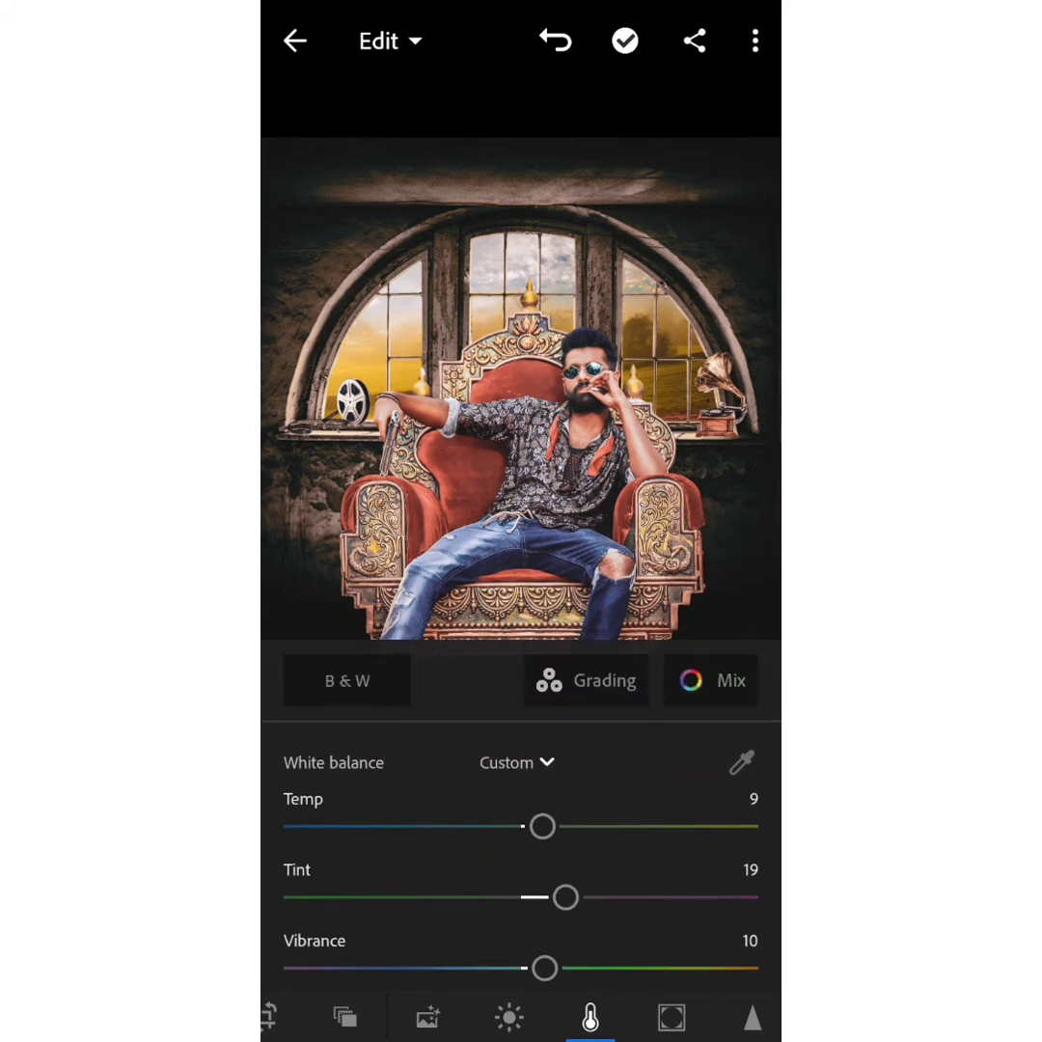
# In Color Mix, set the green hue to -100 and the aqua hue to 60.
pyautogui.click(721, 681)
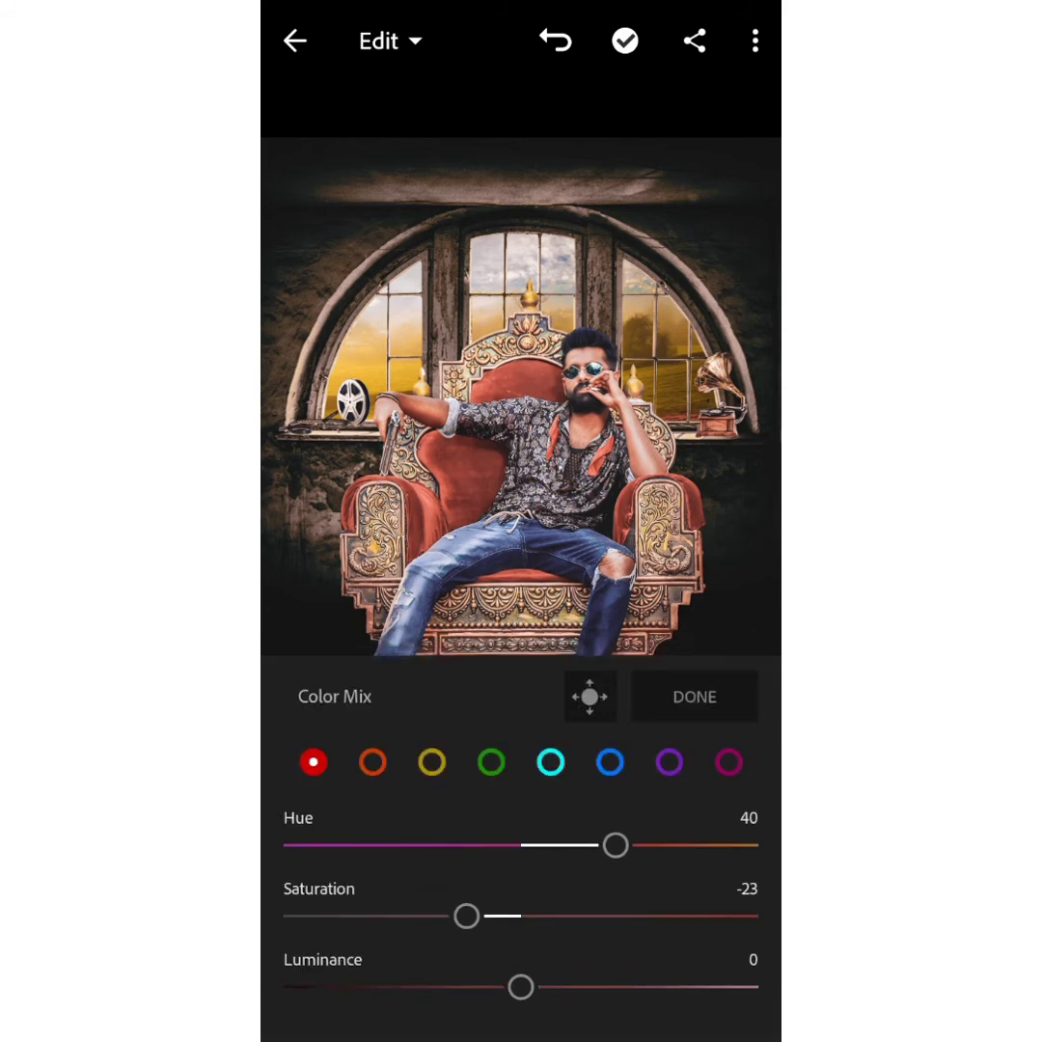
pyautogui.click(372, 763)
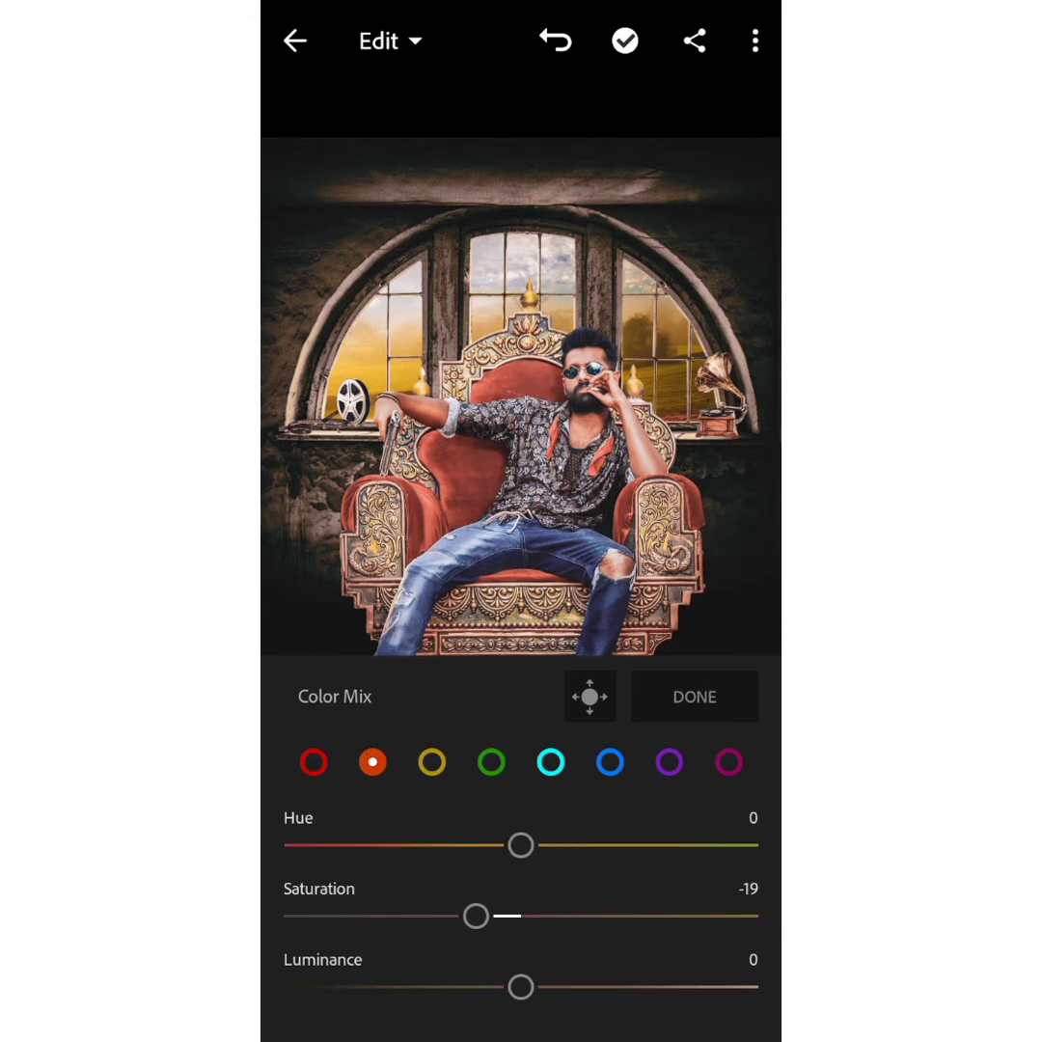
pyautogui.click(431, 762)
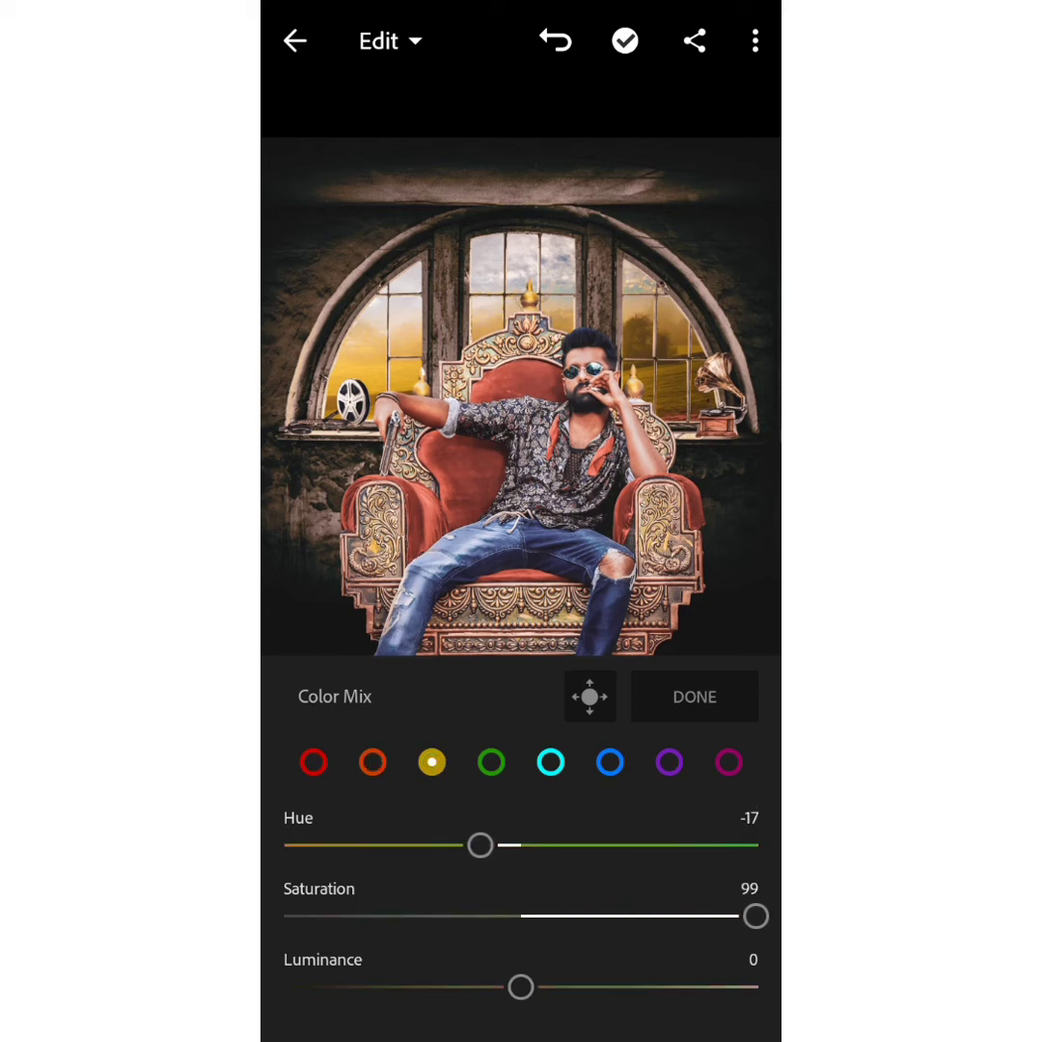
pyautogui.click(491, 762)
pyautogui.moveTo(385, 845); pyautogui.dragTo(283, 845)
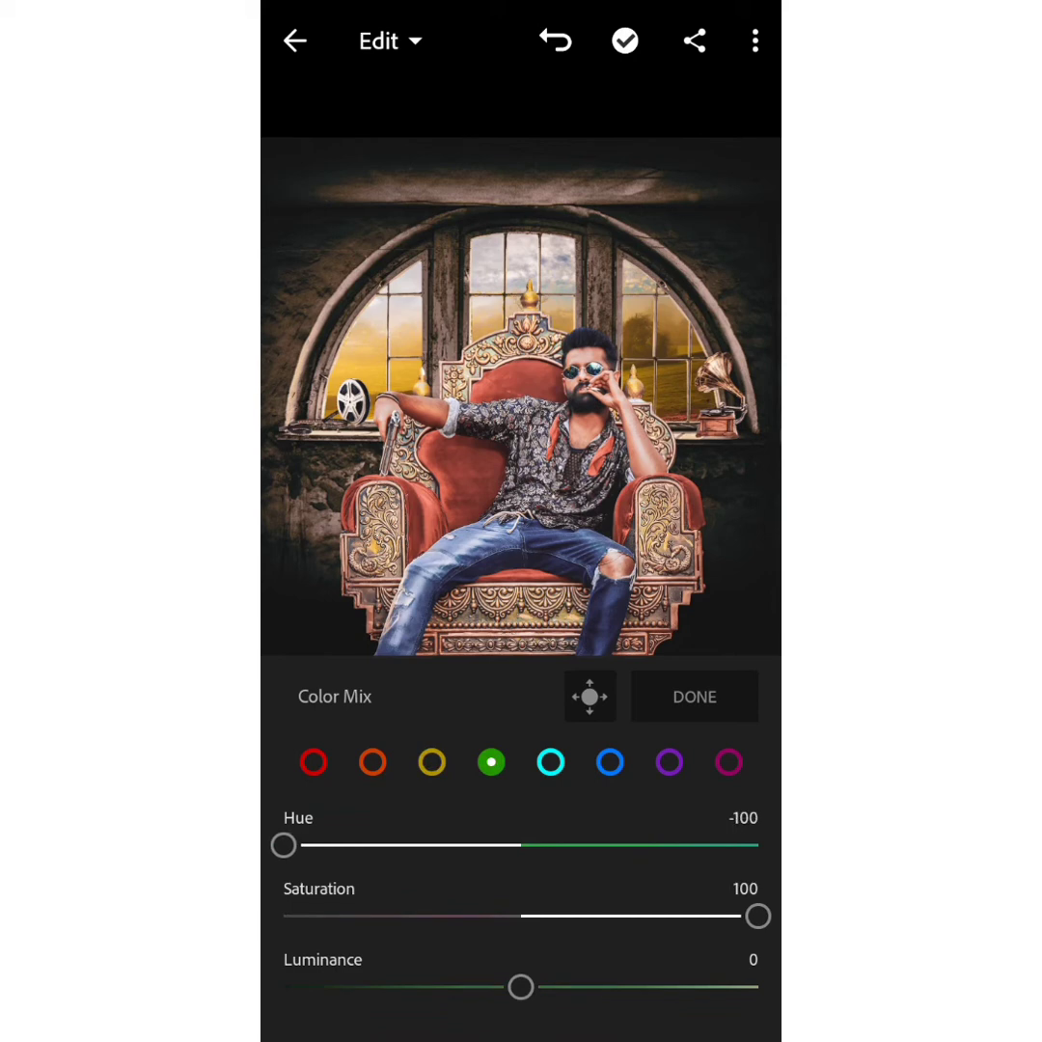
pyautogui.click(551, 762)
pyautogui.moveTo(373, 845); pyautogui.dragTo(664, 845)
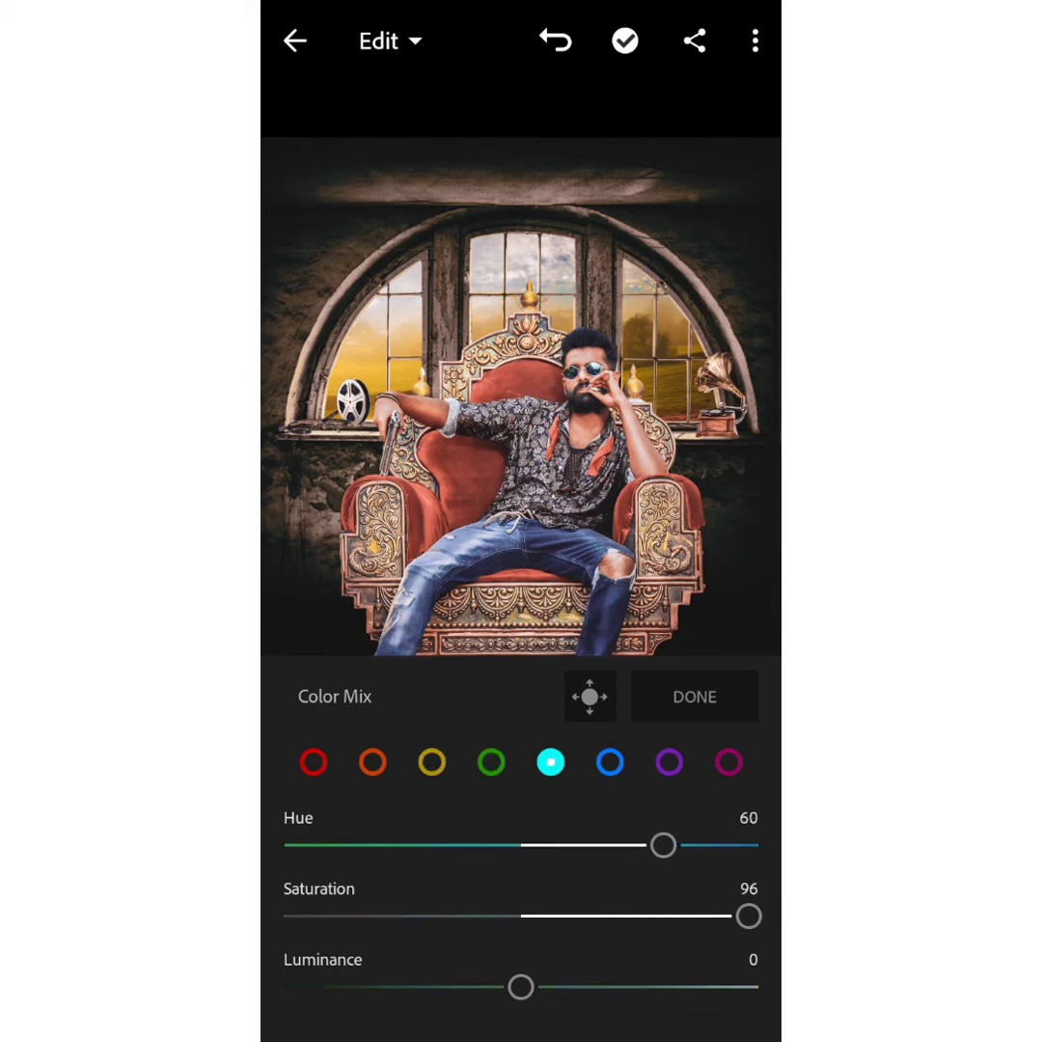
# Desaturate purples to -99 and magentas almost fully, then close the colour mix.
pyautogui.click(610, 762)
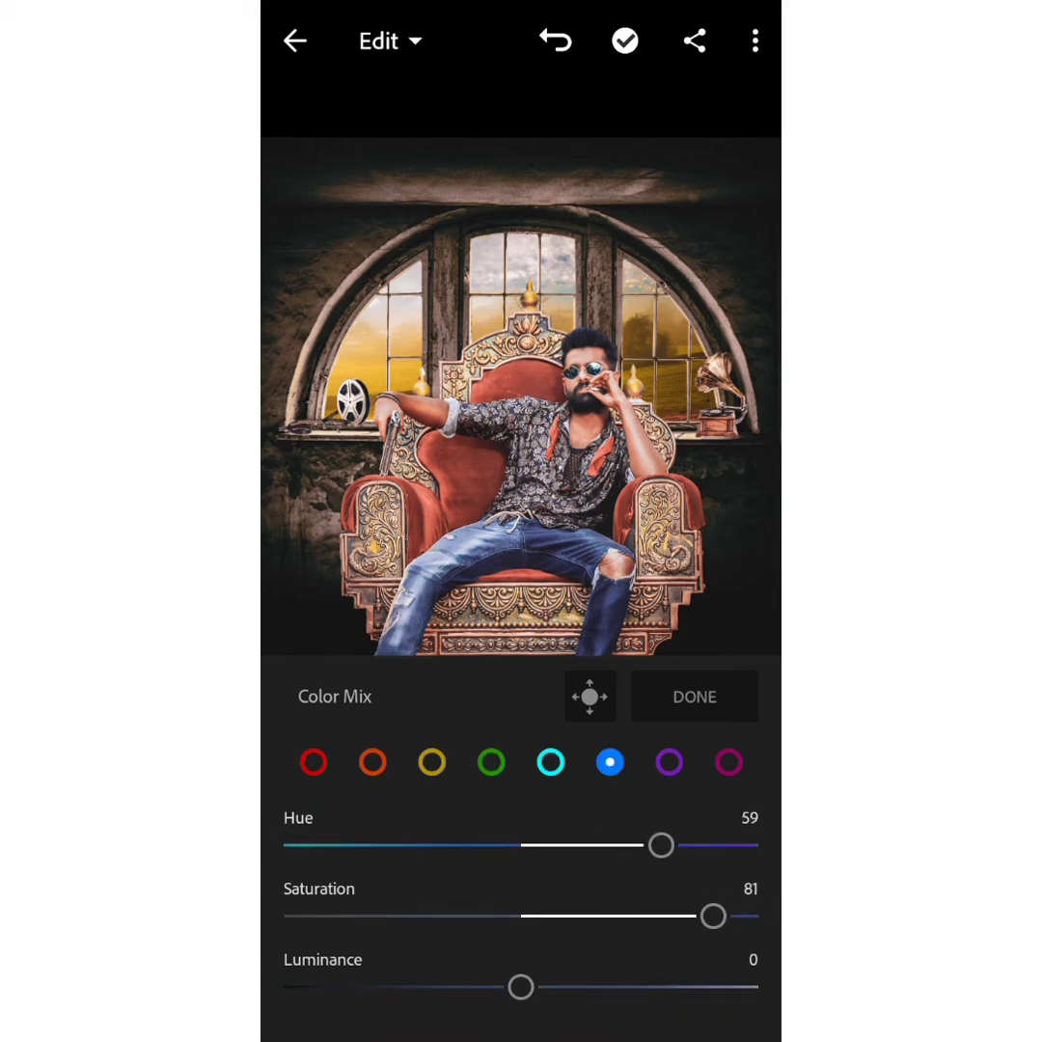
pyautogui.click(669, 762)
pyautogui.moveTo(520, 915); pyautogui.dragTo(286, 916)
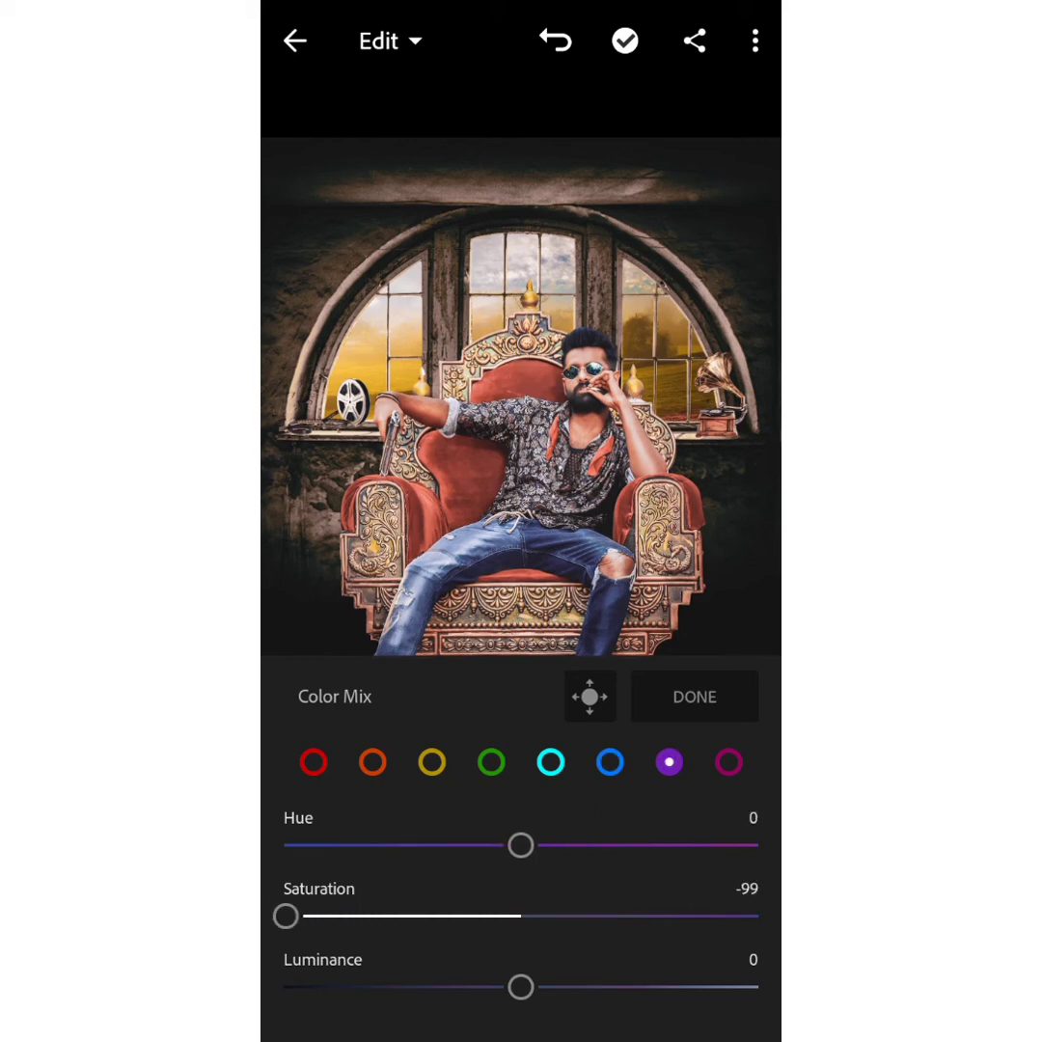
pyautogui.click(728, 762)
pyautogui.moveTo(521, 916); pyautogui.dragTo(291, 915)
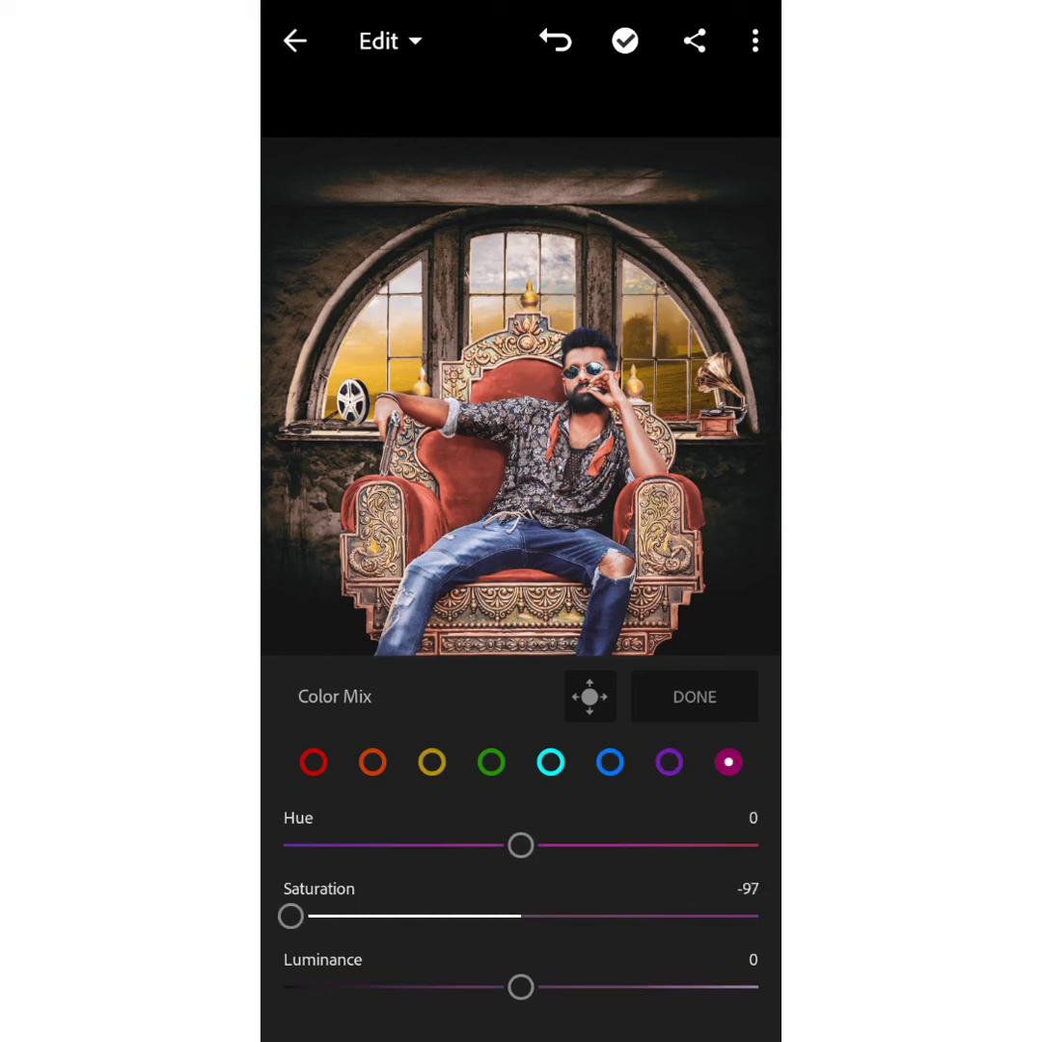
pyautogui.click(694, 696)
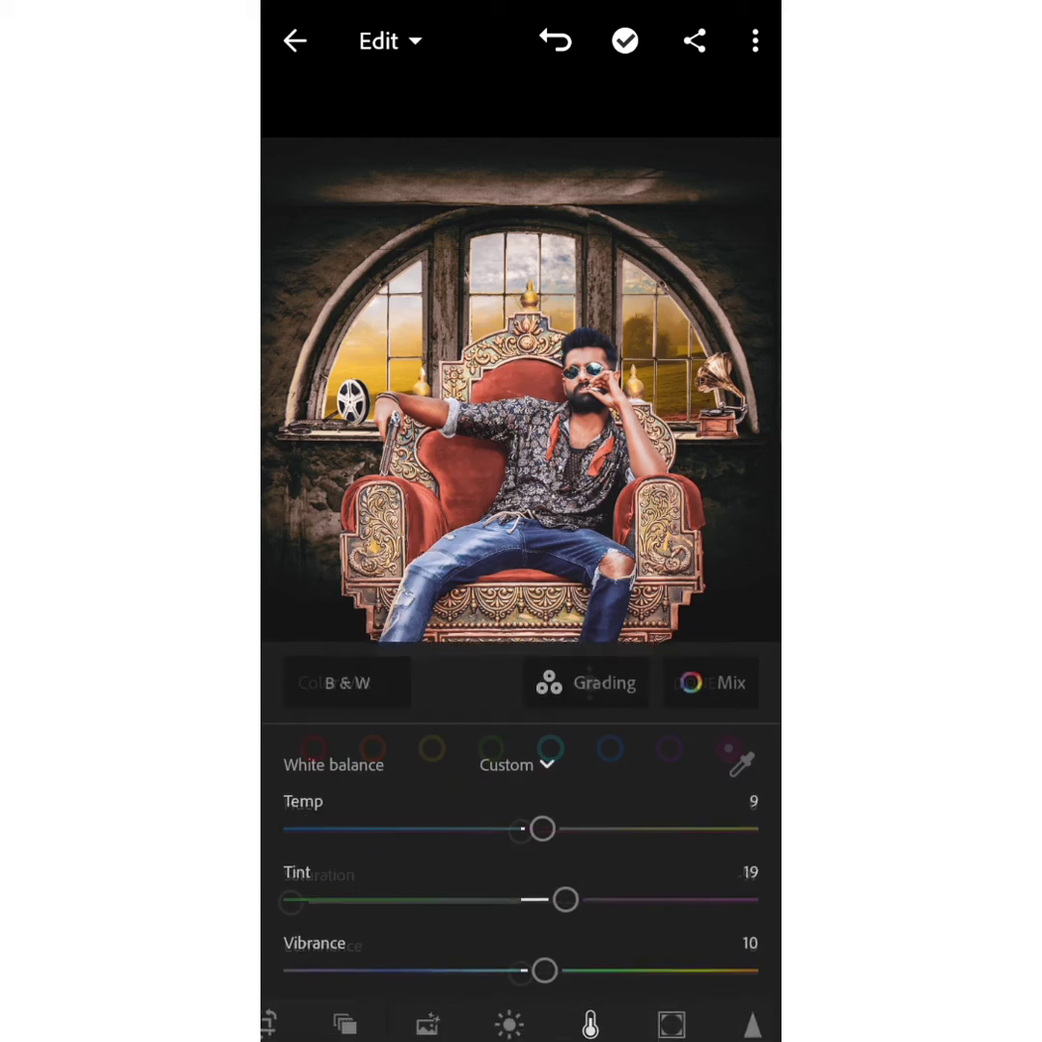
# Review the Effects sliders, then show Detail sharpening: Sharpening 15, Radius 1.00, Detail 25, Masking 55.
pyautogui.click(671, 1018)
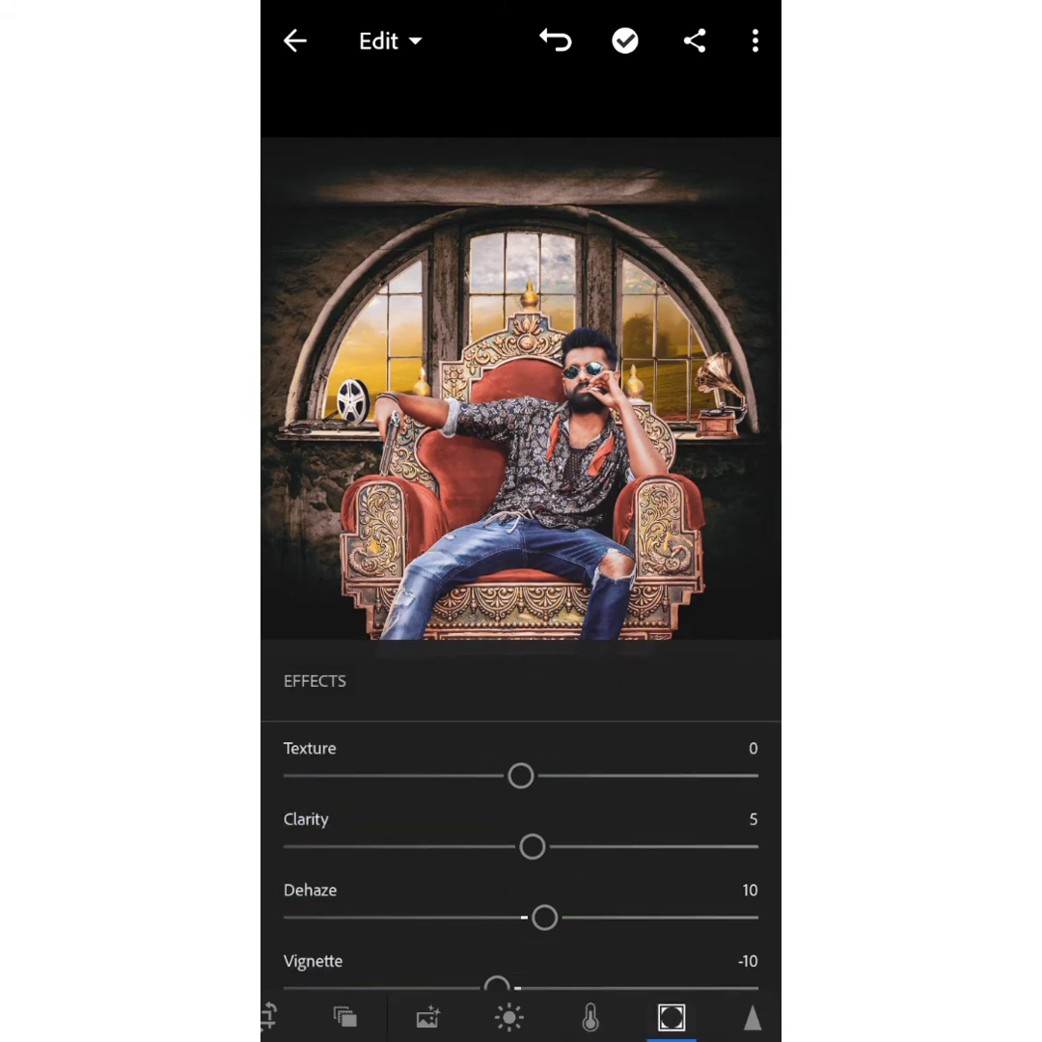
pyautogui.scroll(-3, 521, 839)
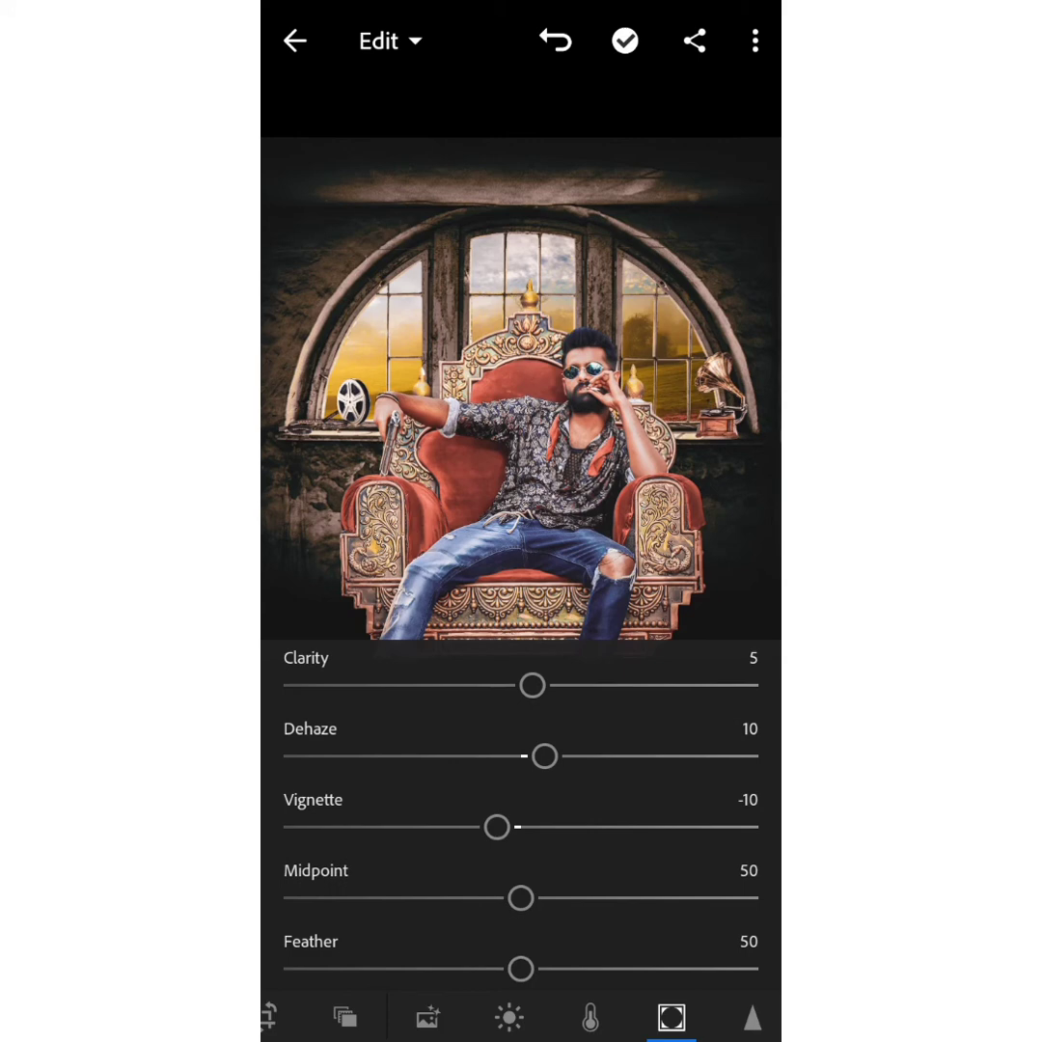
pyautogui.scroll(-3, 521, 820)
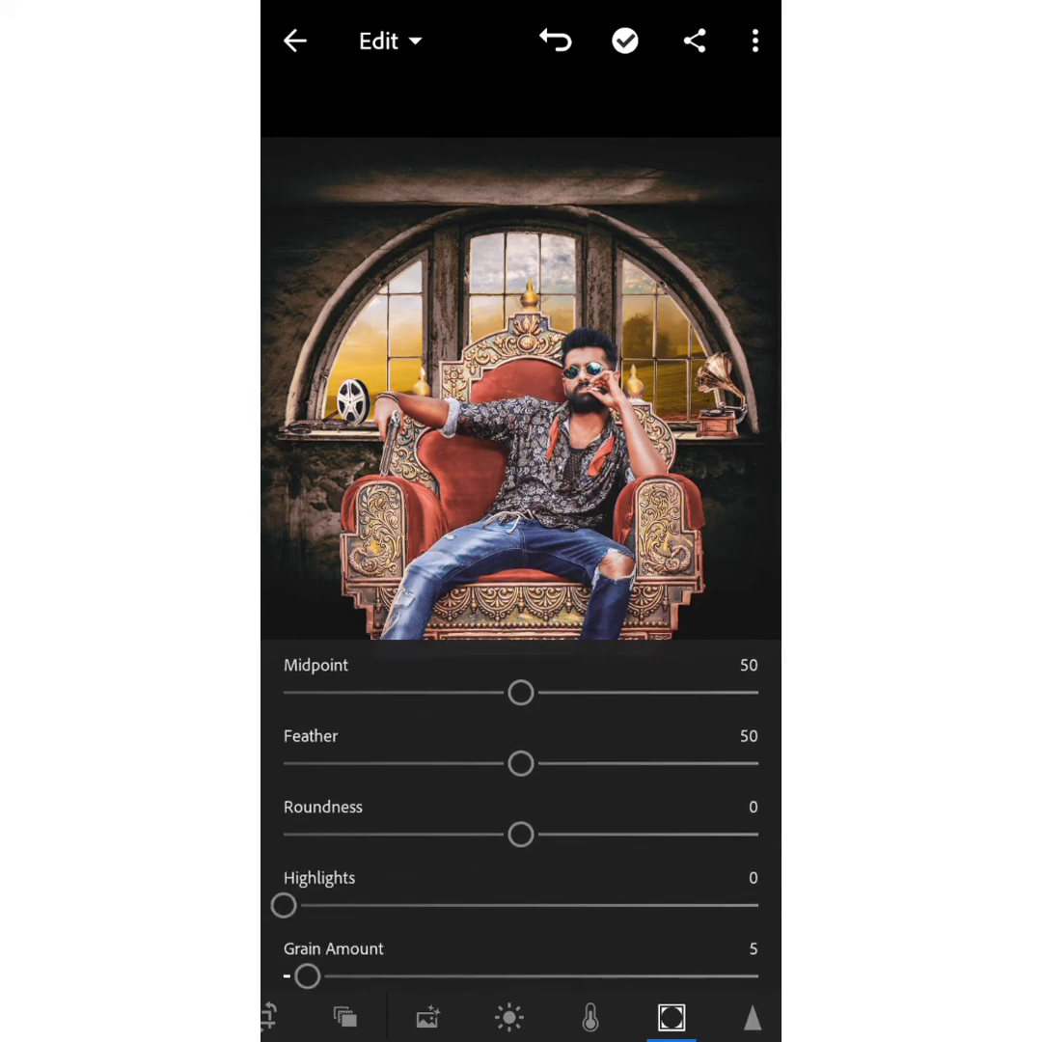
pyautogui.scroll(-3, 521, 820)
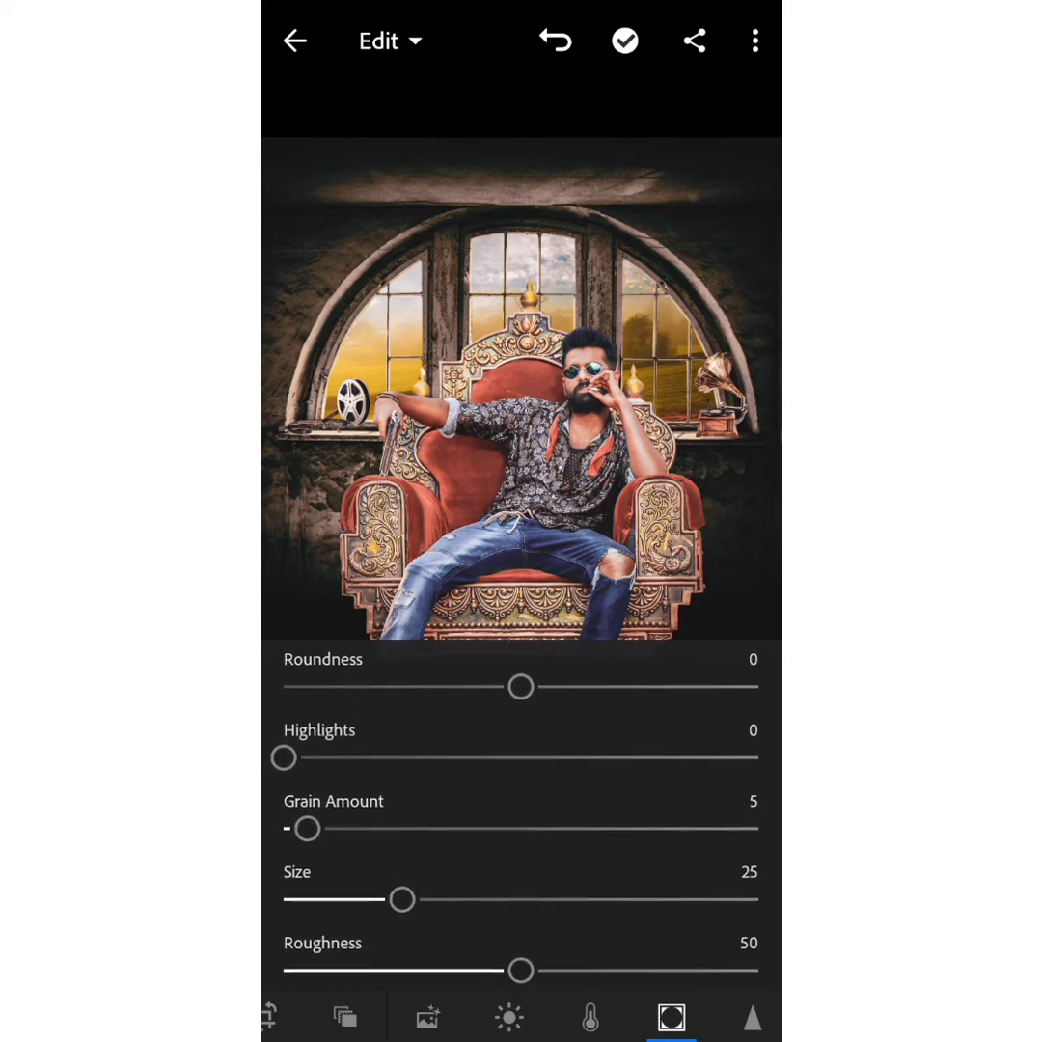
pyautogui.scroll(-1, 521, 820)
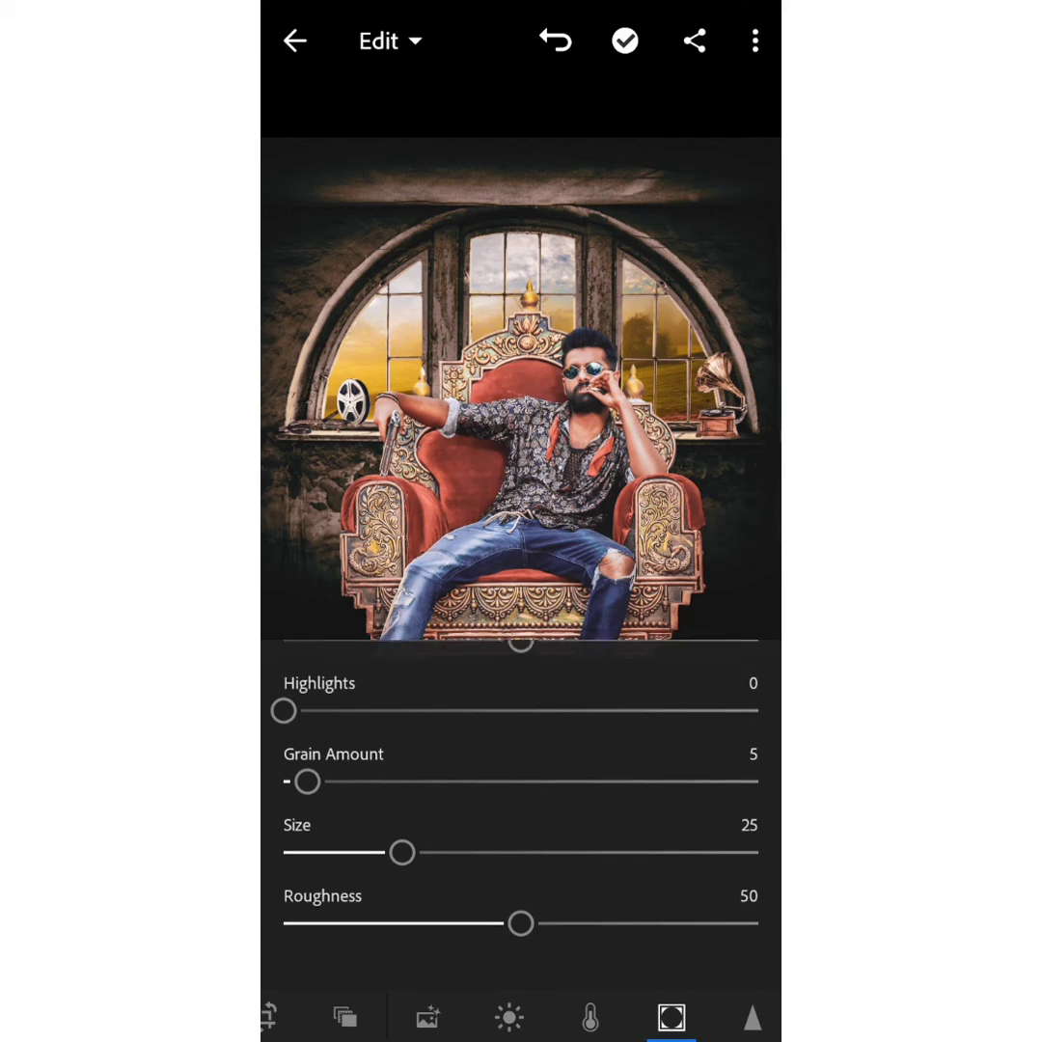
pyautogui.click(752, 1017)
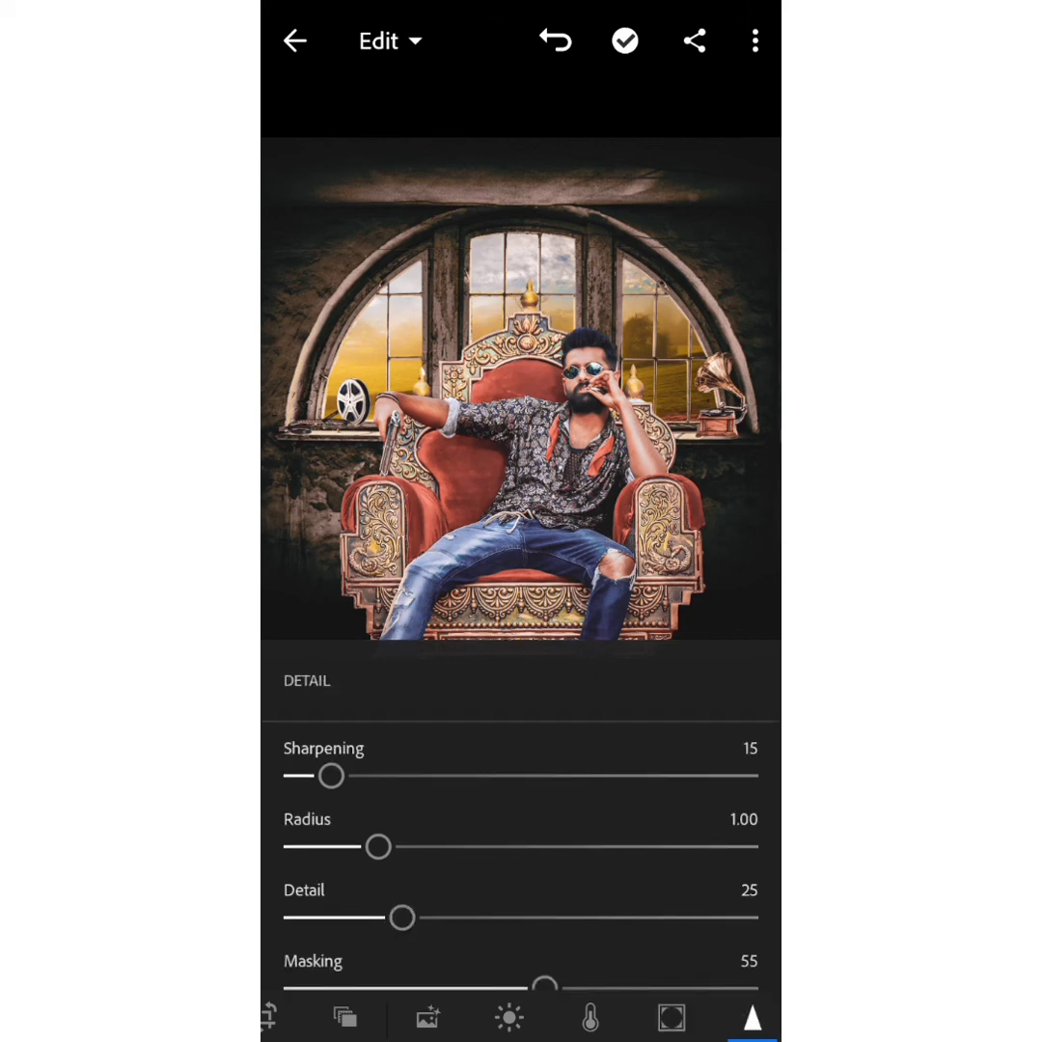
pyautogui.scroll(-3, 521, 839)
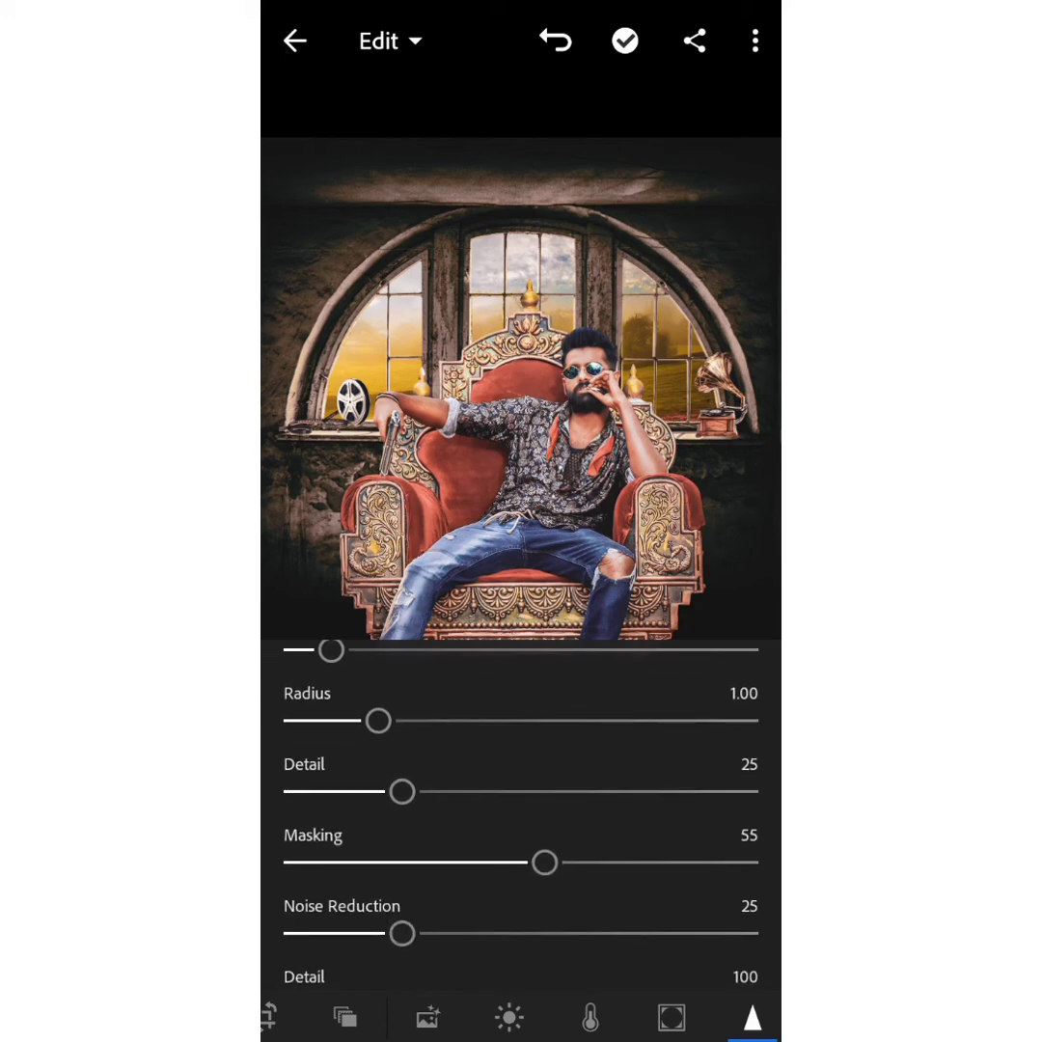
pyautogui.scroll(-3, 521, 820)
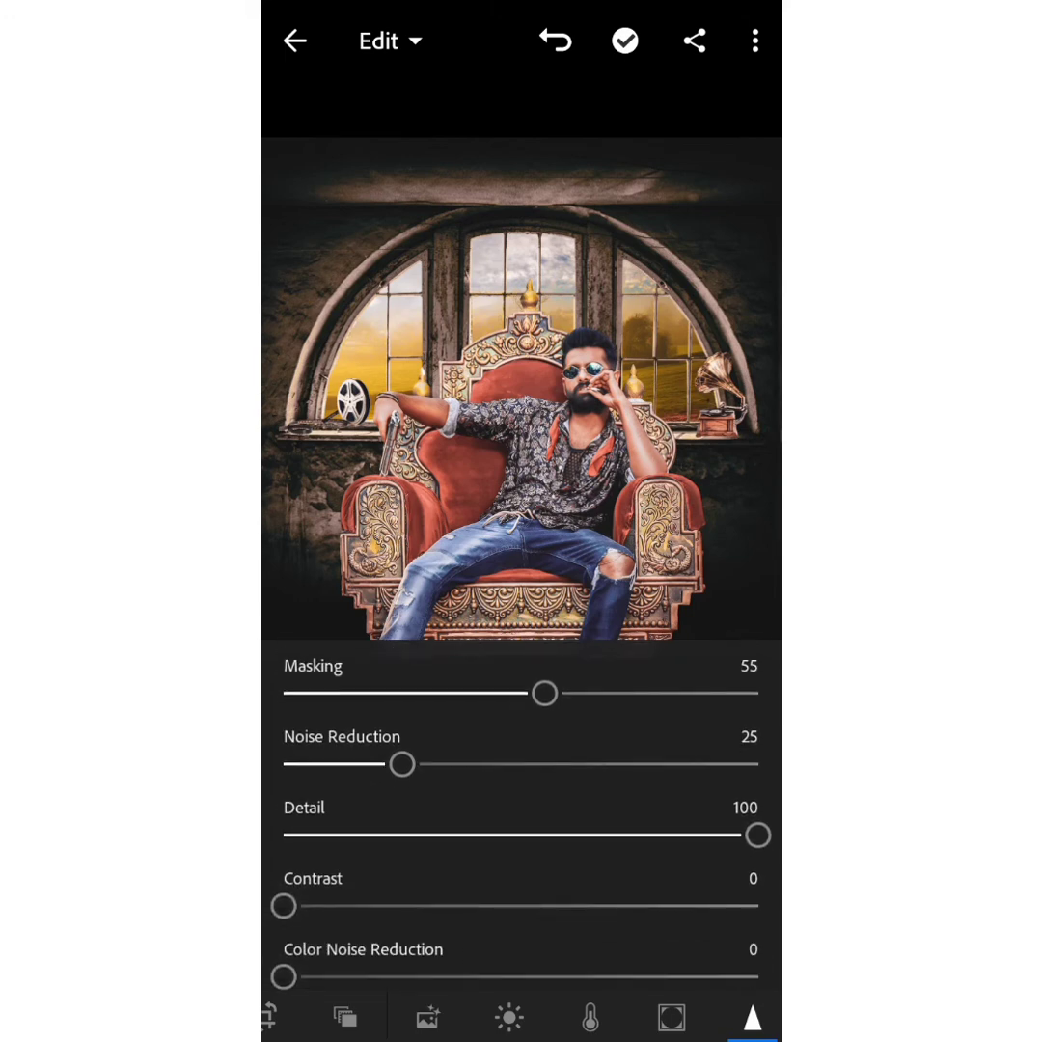
pyautogui.scroll(-2, 520, 820)
pyautogui.scroll(-2, 521, 820)
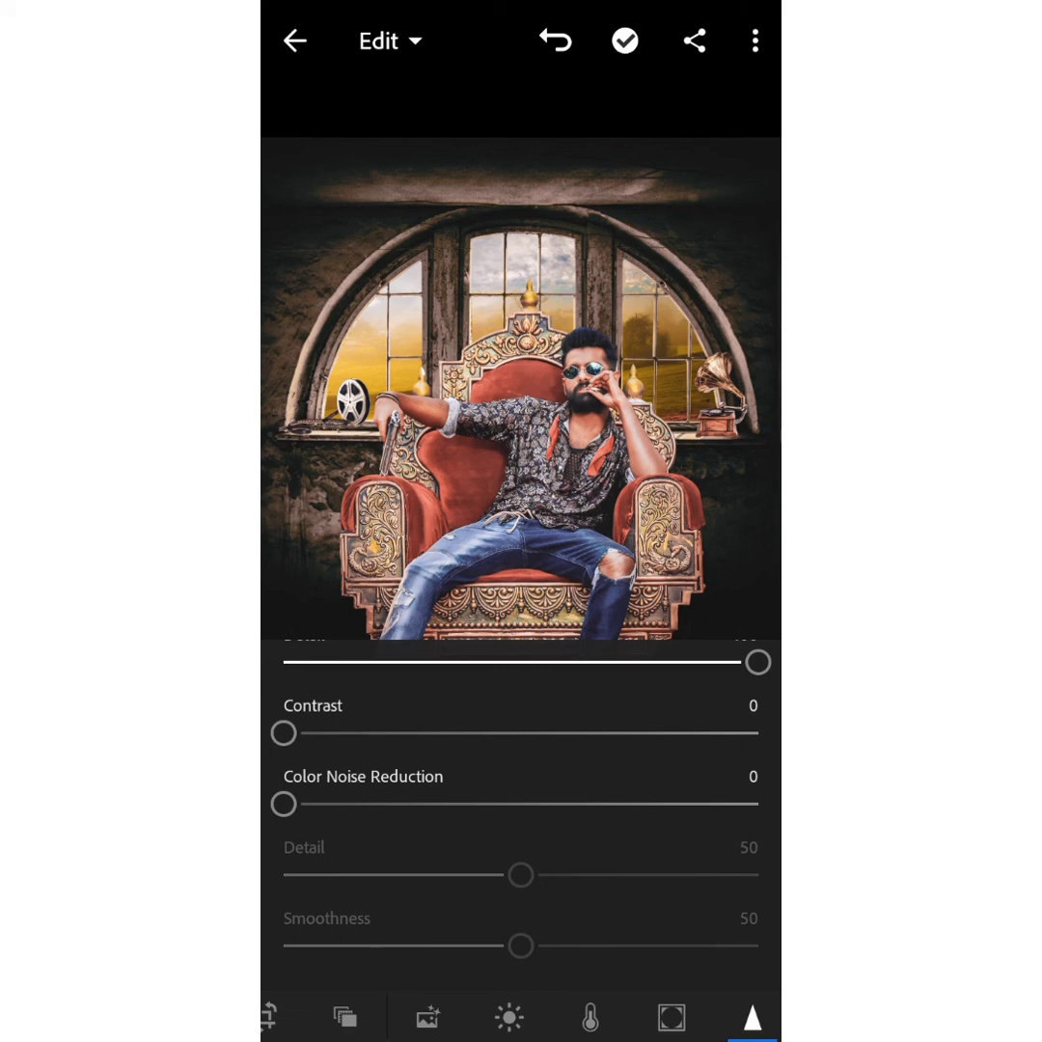
pyautogui.scroll(-1, 521, 820)
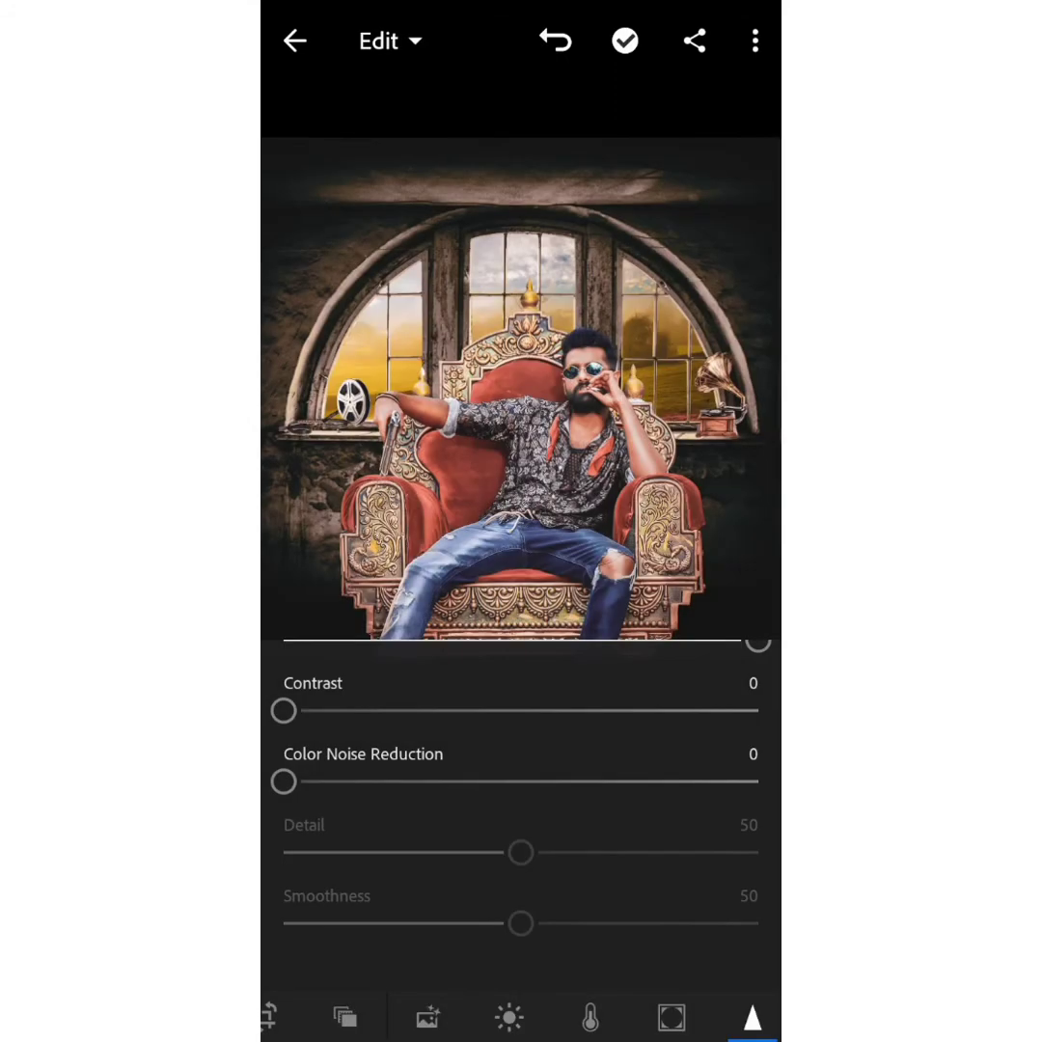
# Switch to PixelLab, restore the autosaved birthday poster, and bring up its Background image options.
pyautogui.click(520, 1007)
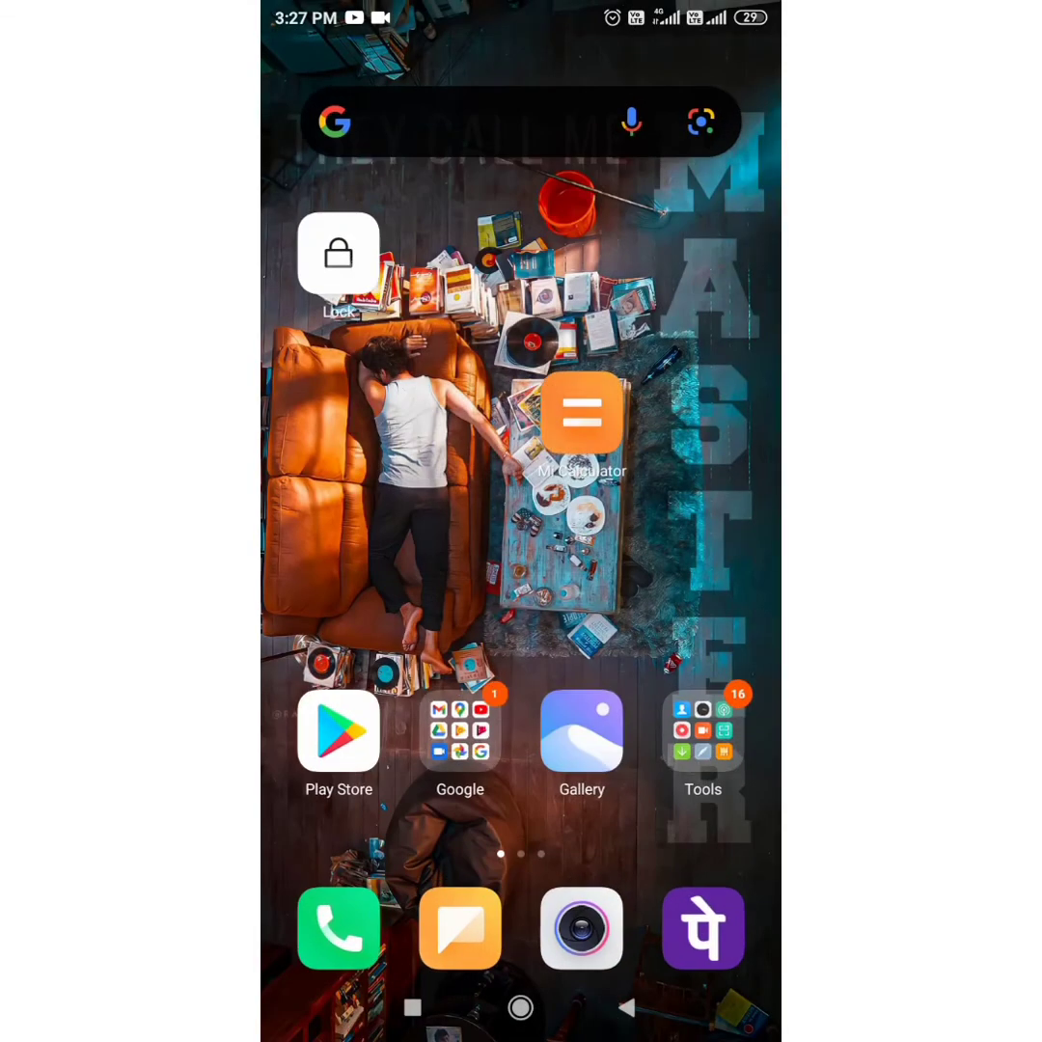
pyautogui.moveTo(676, 482); pyautogui.dragTo(367, 483)
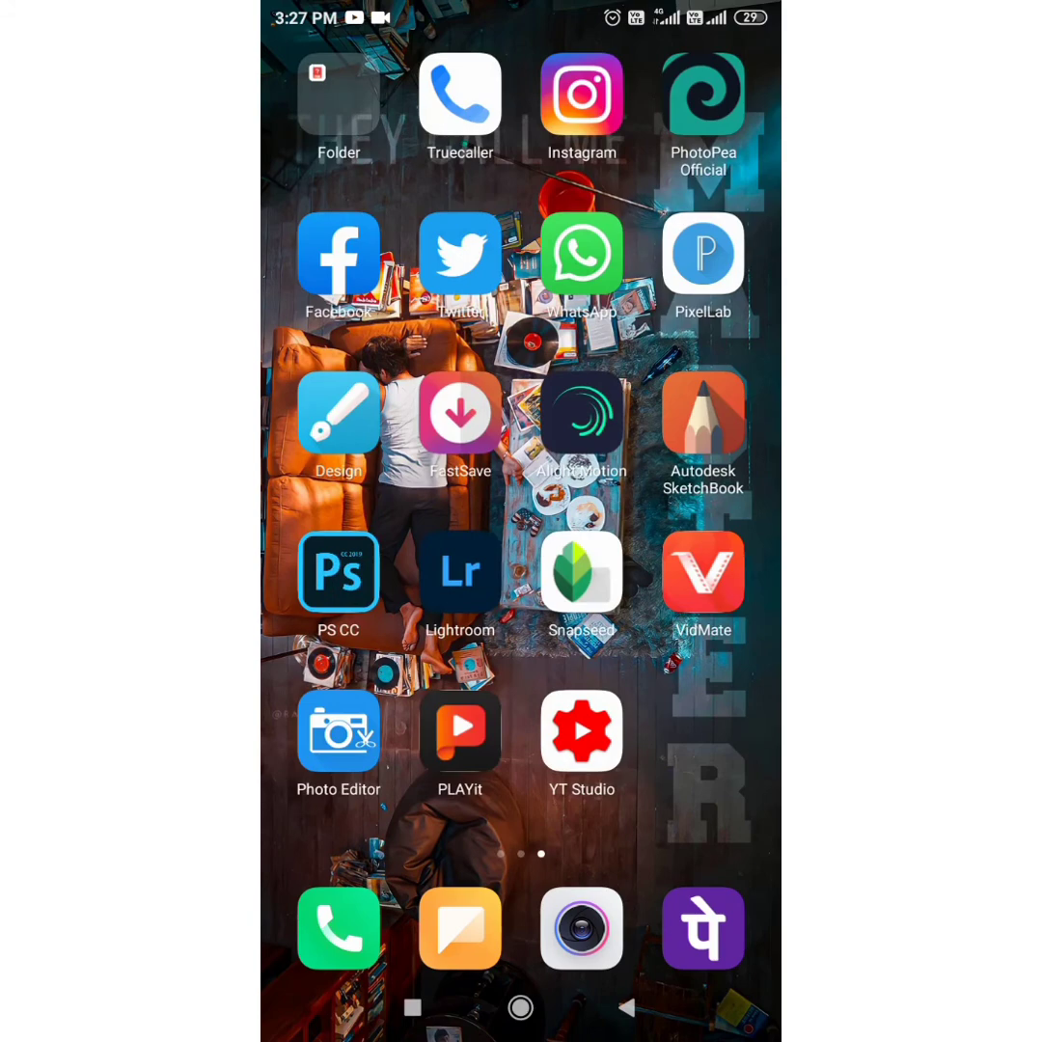
pyautogui.click(703, 253)
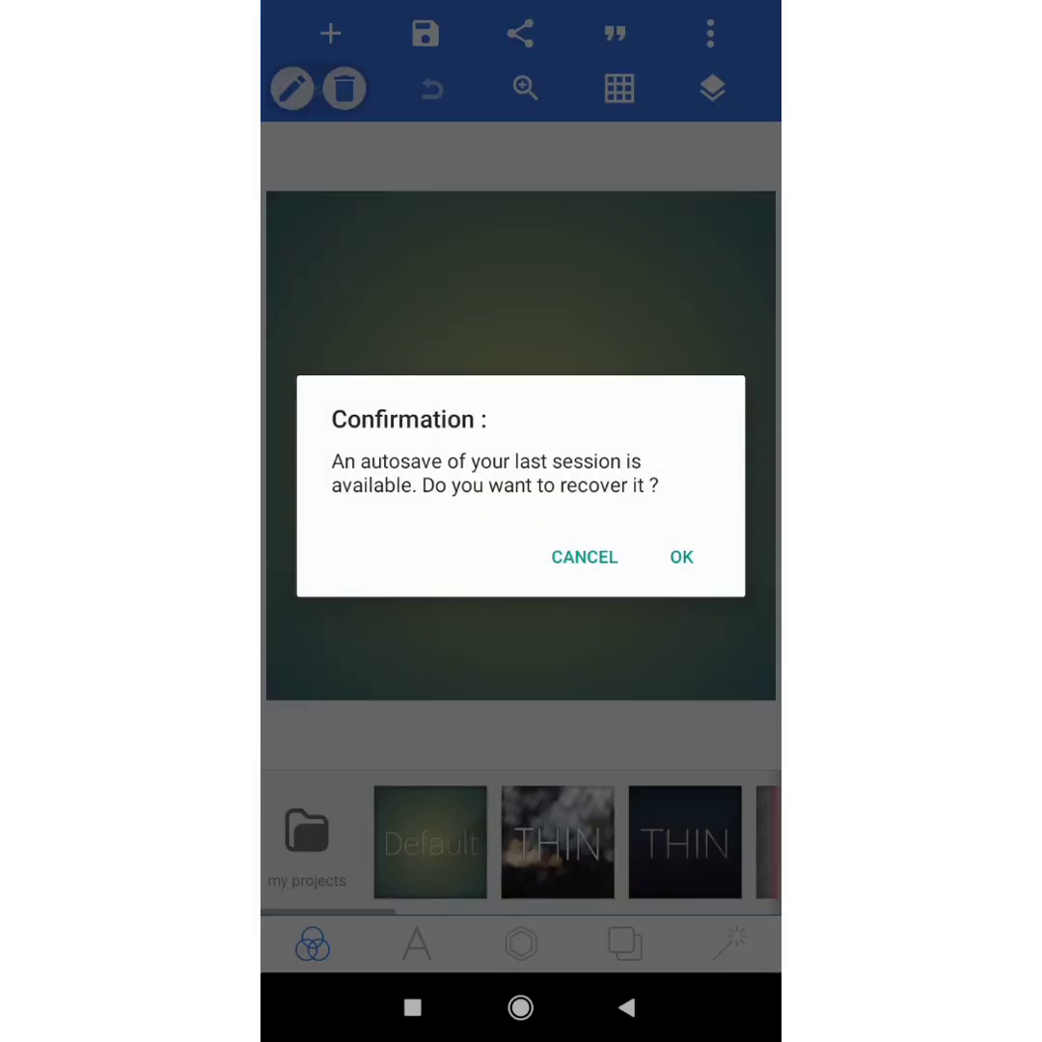
pyautogui.click(584, 555)
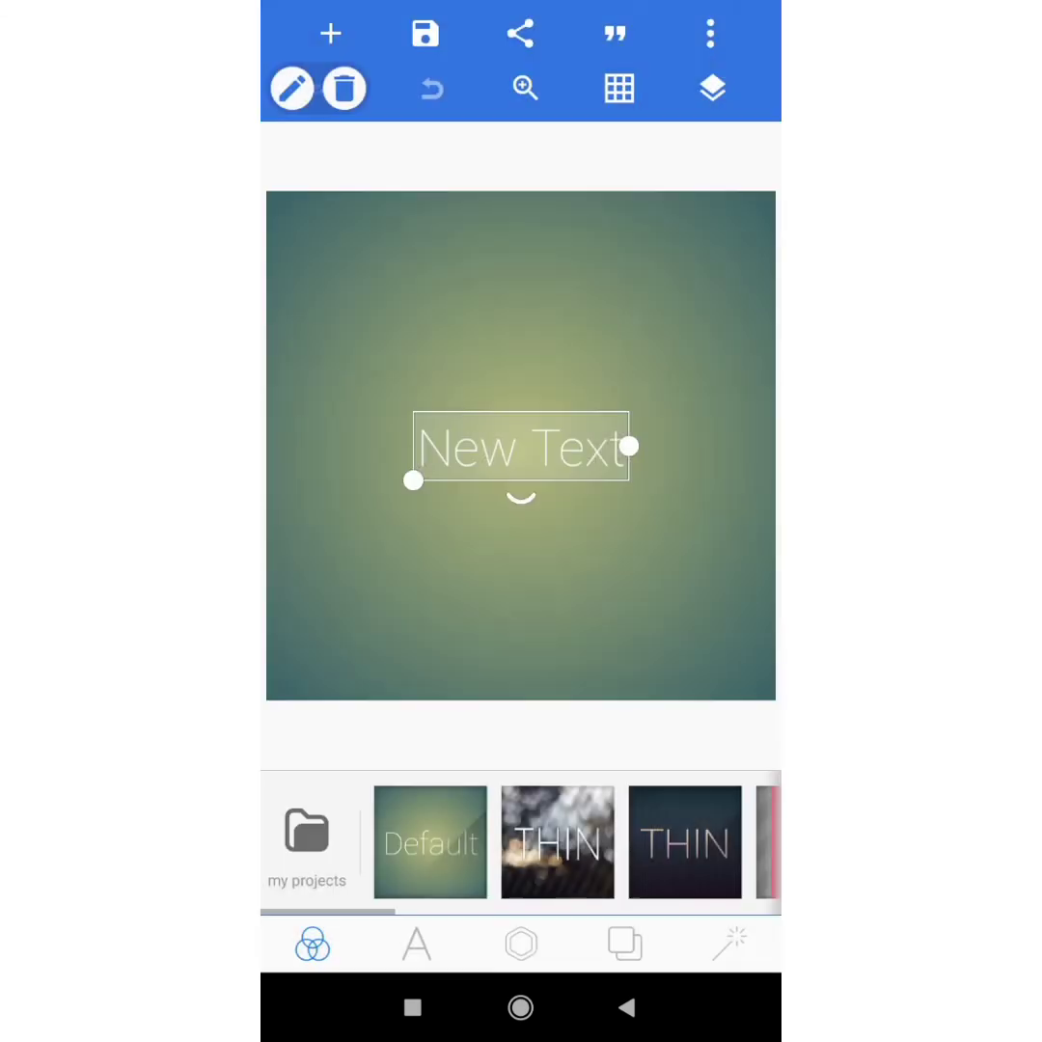
pyautogui.click(624, 944)
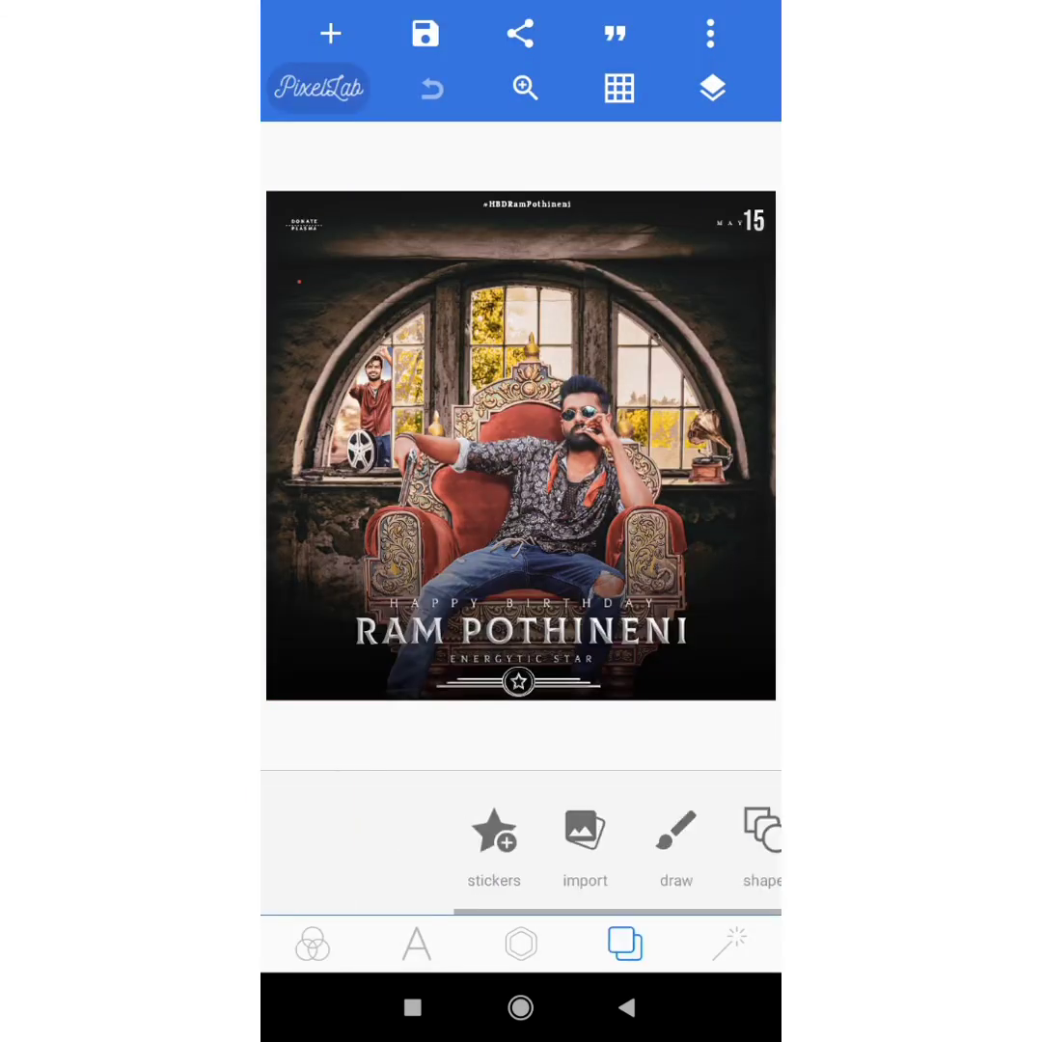
pyautogui.moveTo(682, 839); pyautogui.dragTo(527, 839)
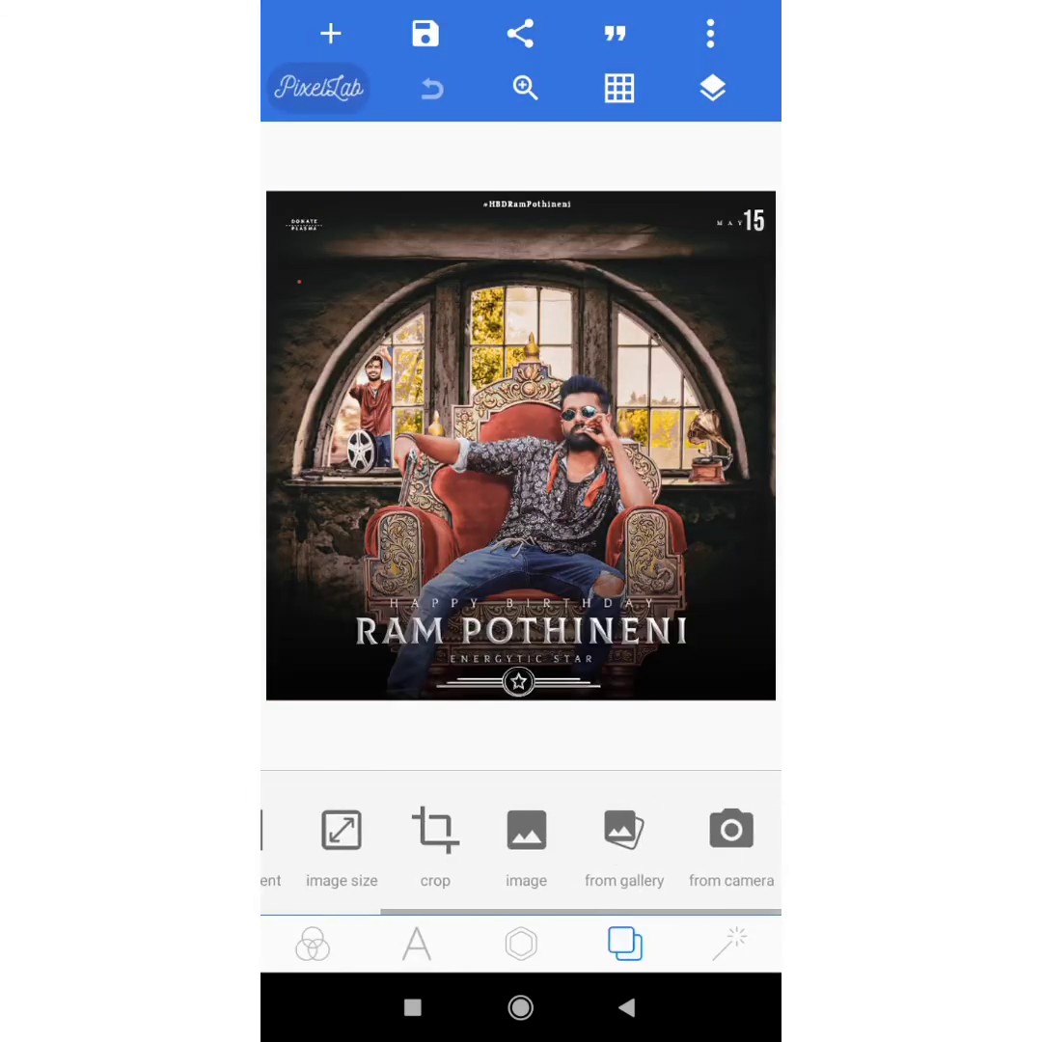
# Replace the background with the exported JPG from the AdobeLightroom folder, cropped to 2000x2000.
pyautogui.click(623, 830)
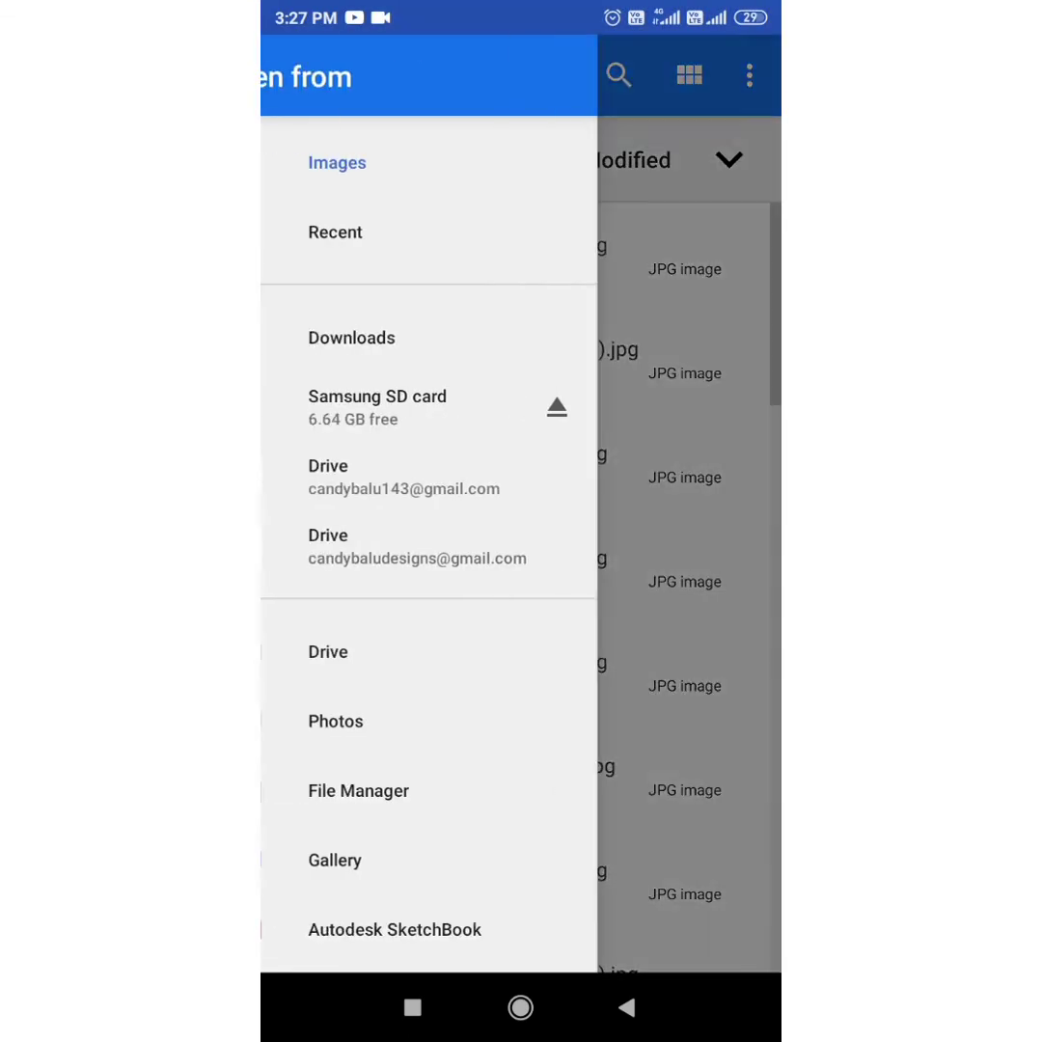
pyautogui.click(405, 162)
pyautogui.click(386, 339)
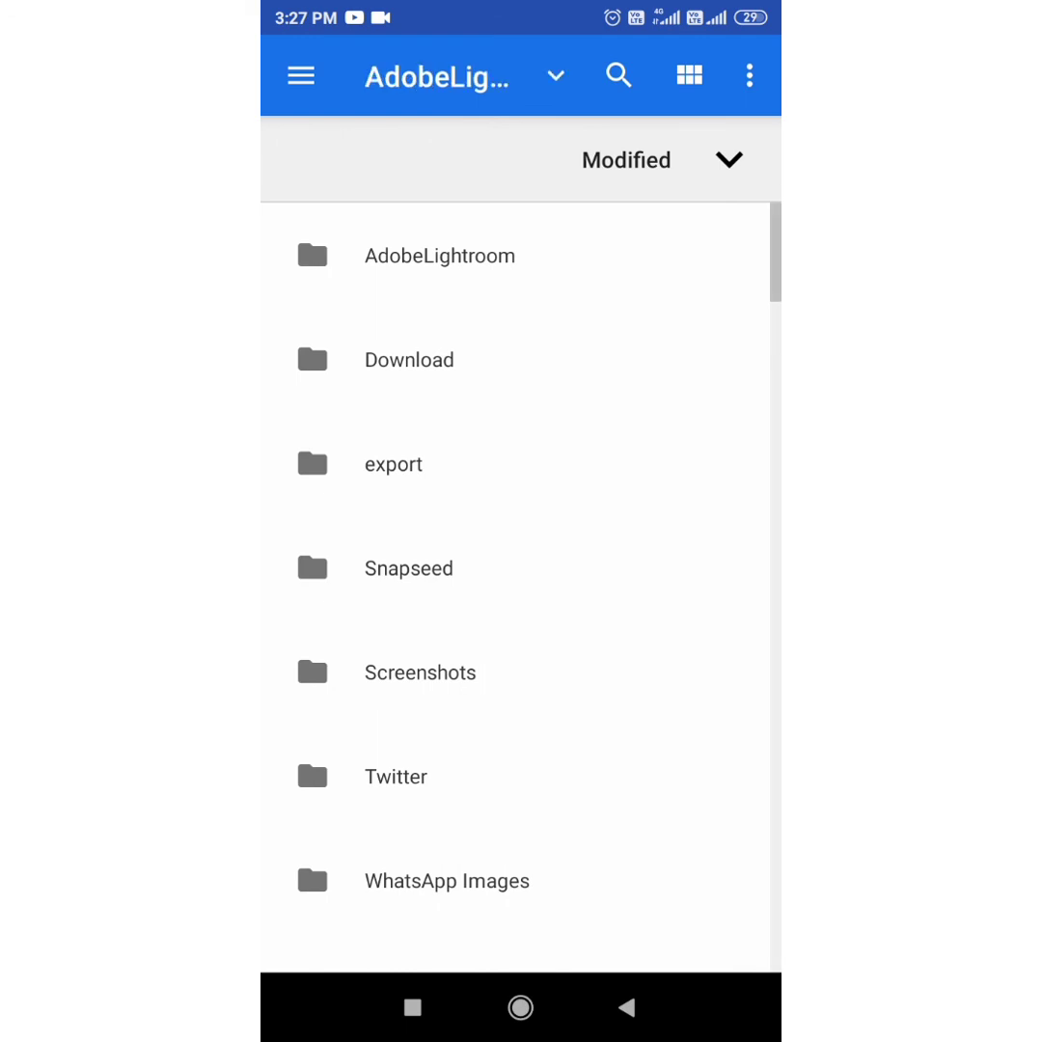
pyautogui.click(486, 255)
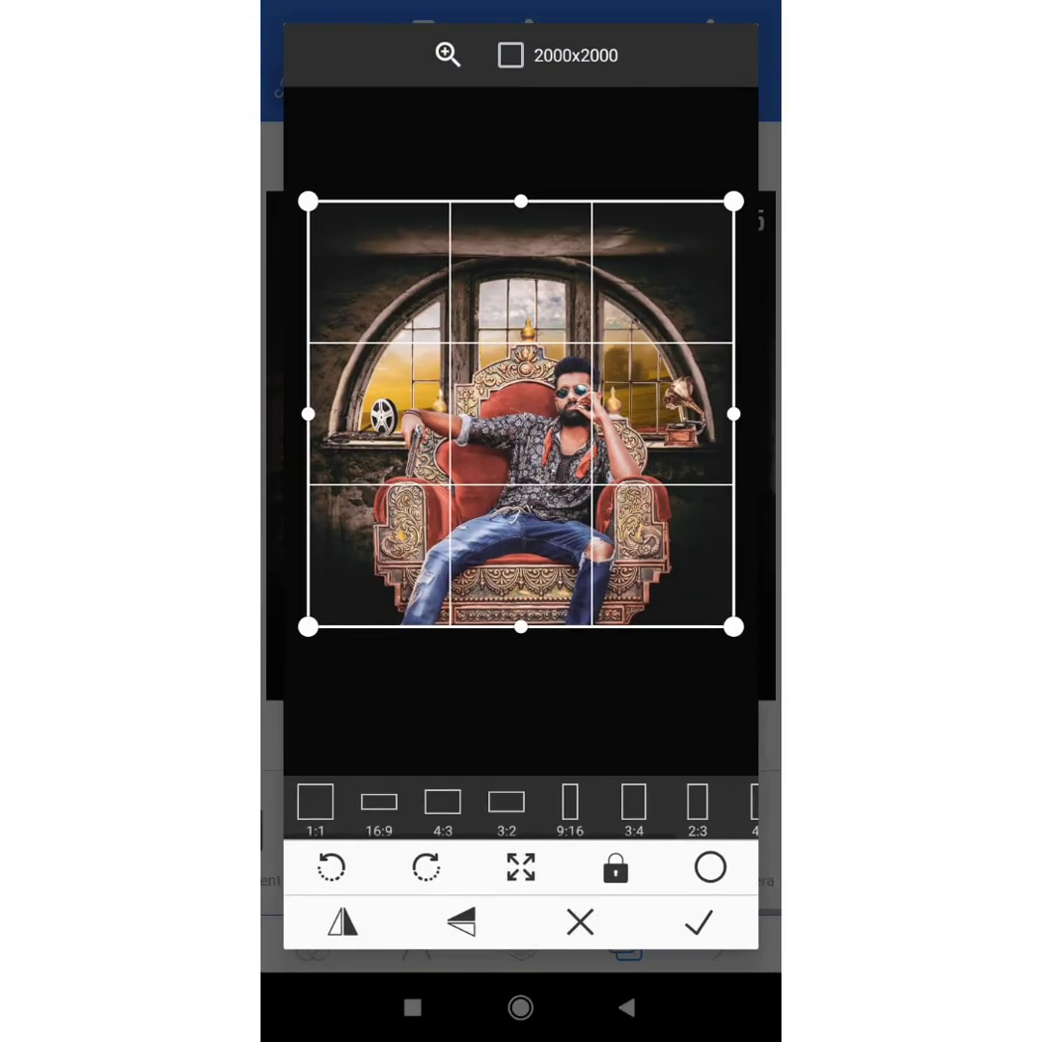
pyautogui.click(698, 922)
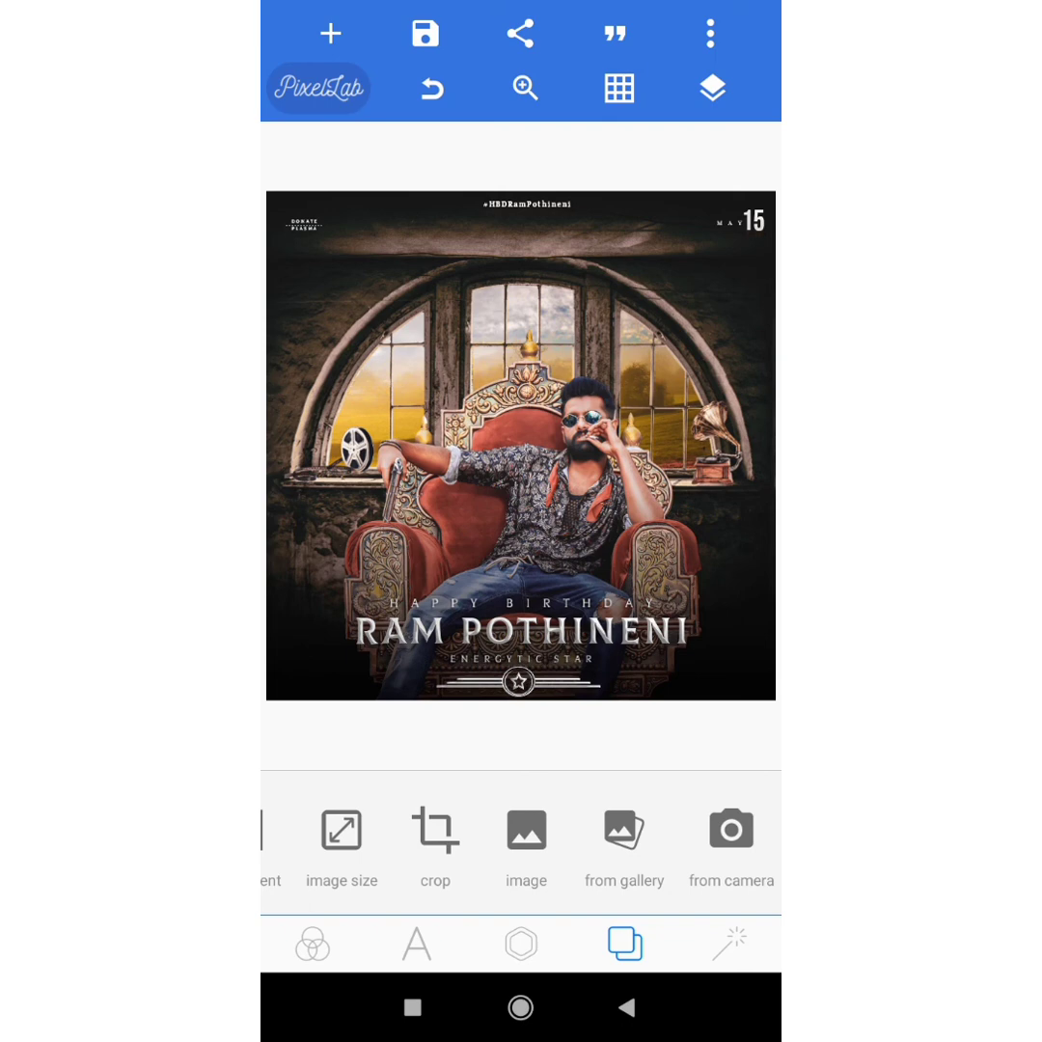
# Save the poster to the gallery as an image in png format at ultra dimensions.
pyautogui.click(426, 34)
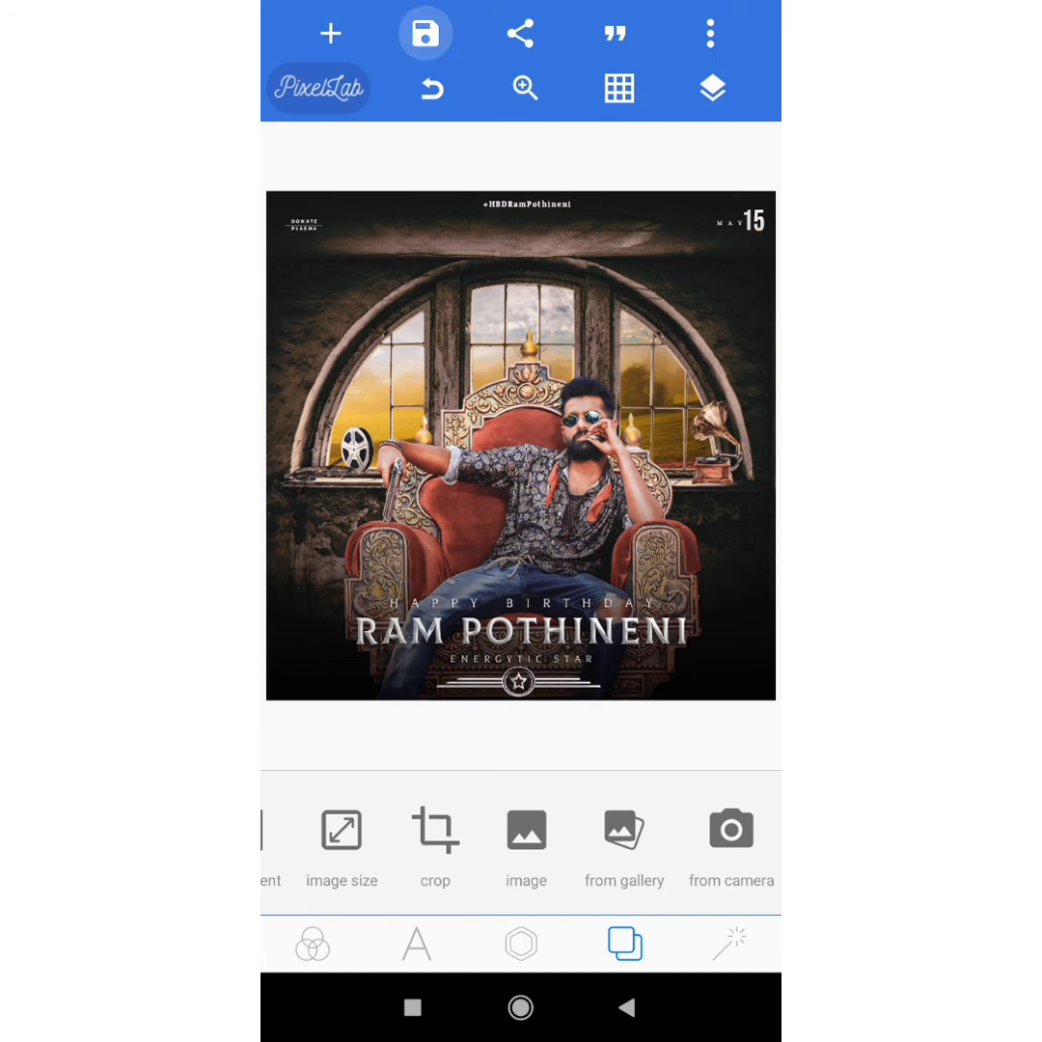
pyautogui.click(501, 73)
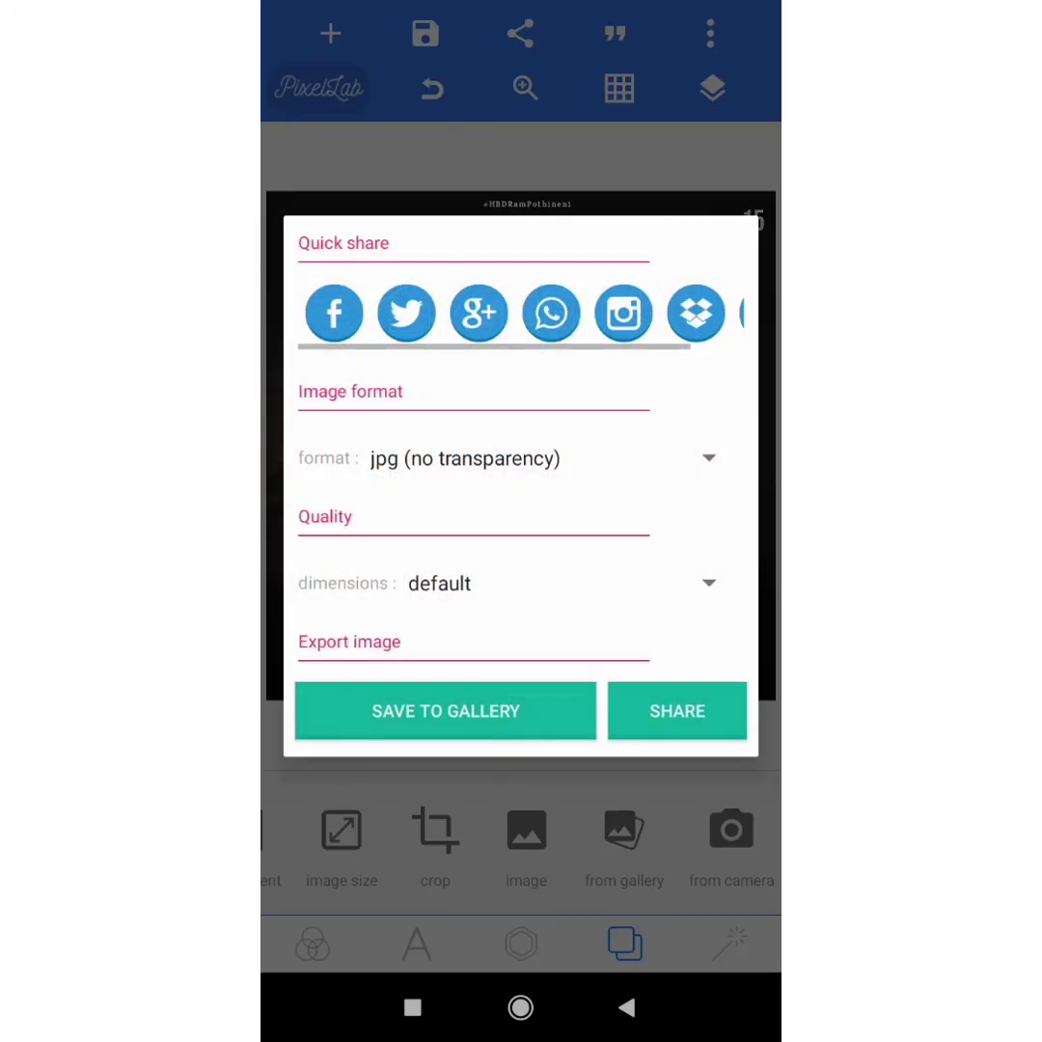
pyautogui.click(540, 458)
pyautogui.click(386, 531)
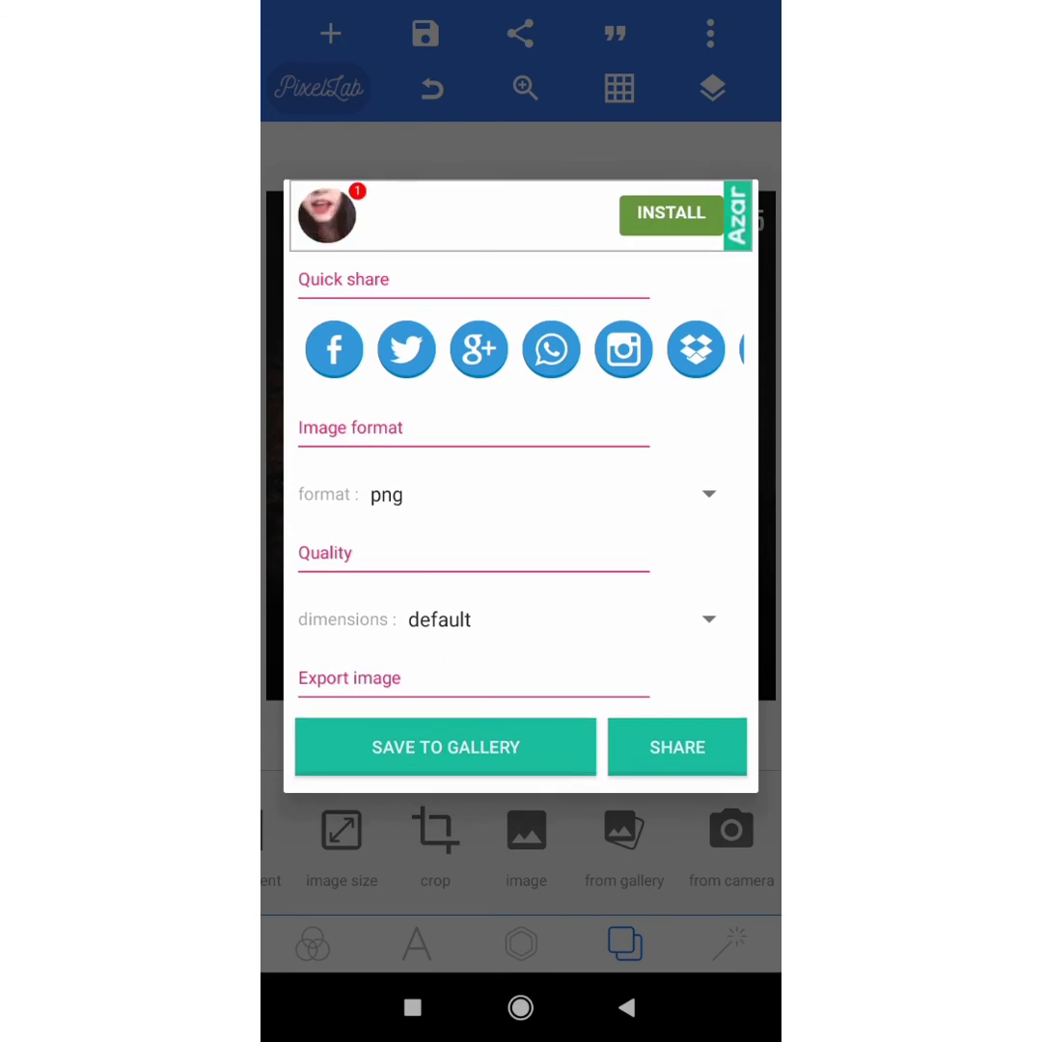
pyautogui.click(698, 618)
pyautogui.click(429, 564)
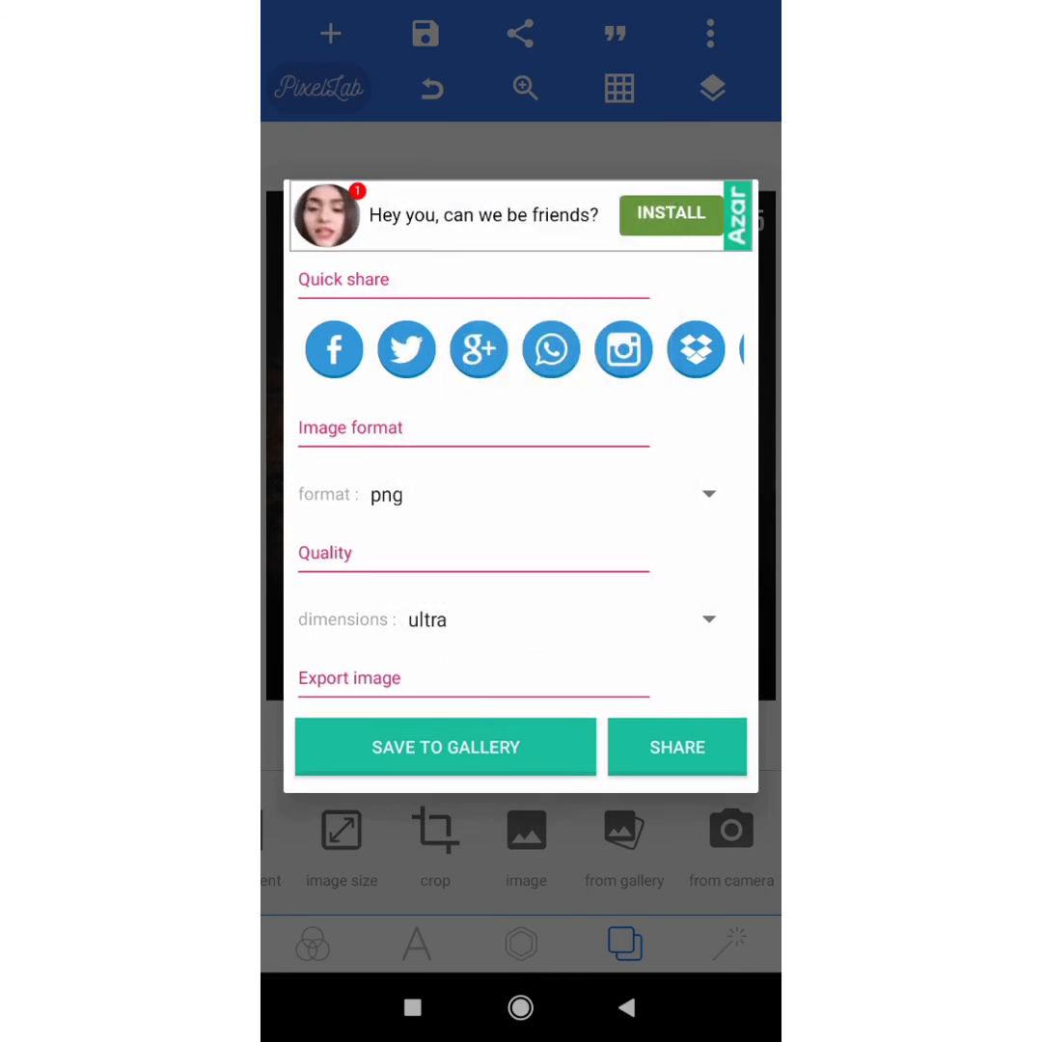
pyautogui.click(446, 746)
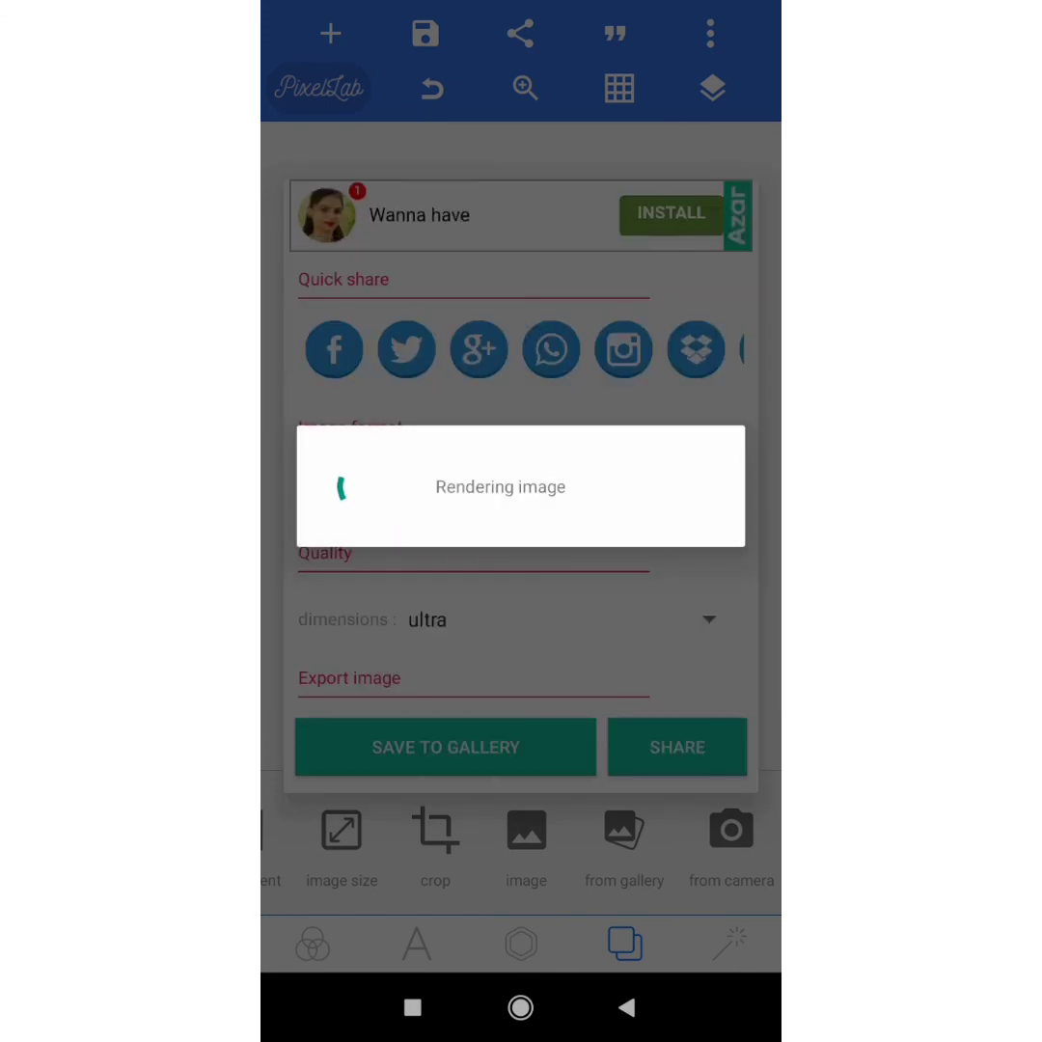